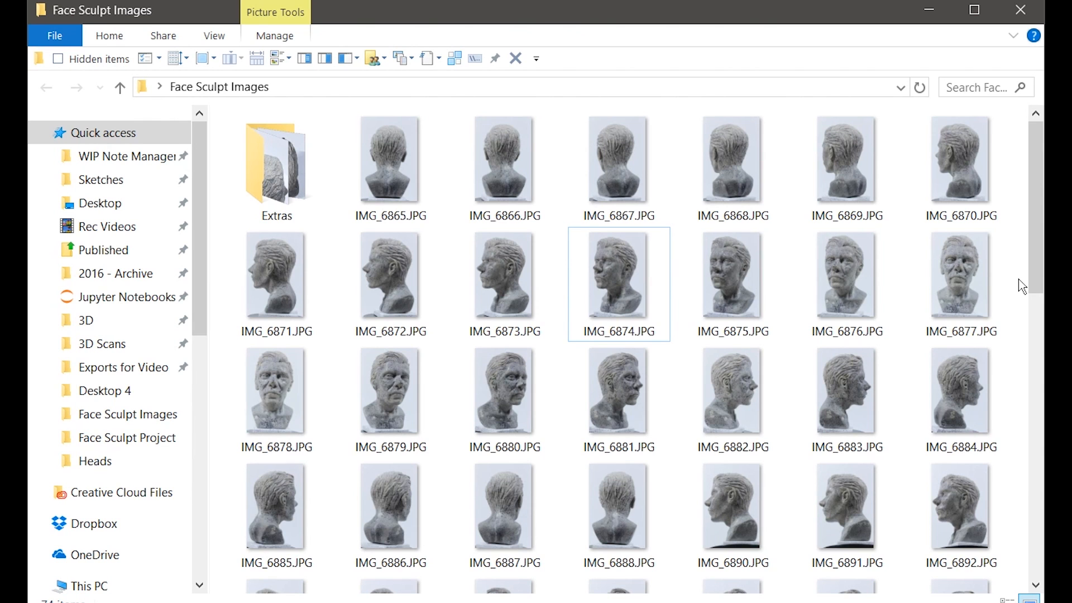
Step: Preview IMG_6874 full-size and step through the next photos from frontal to right-facing bust views
click(646, 283)
key(space)
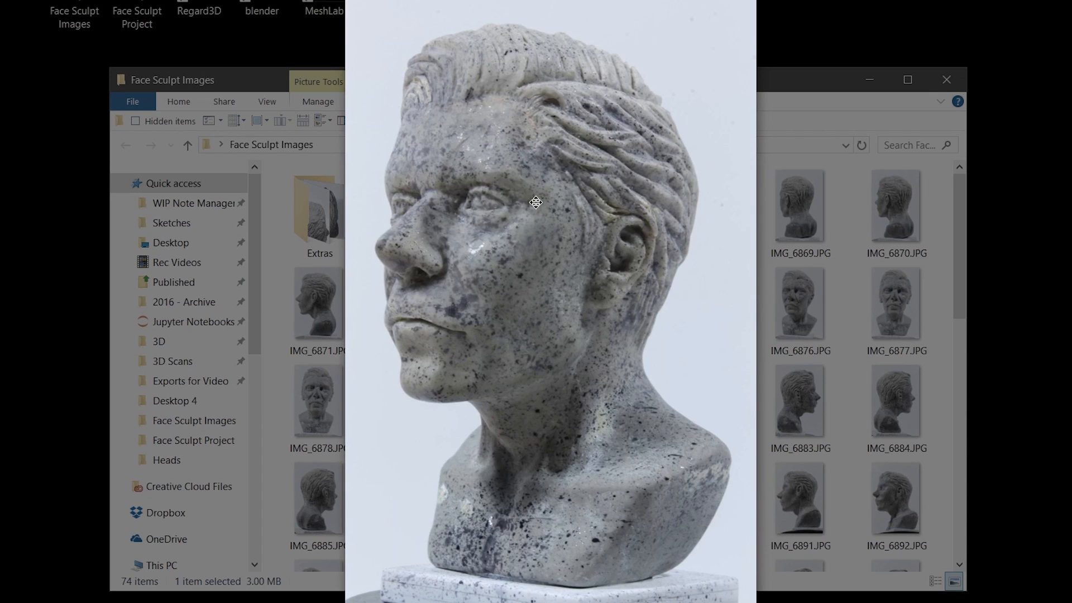
key(Right)
key(Right)
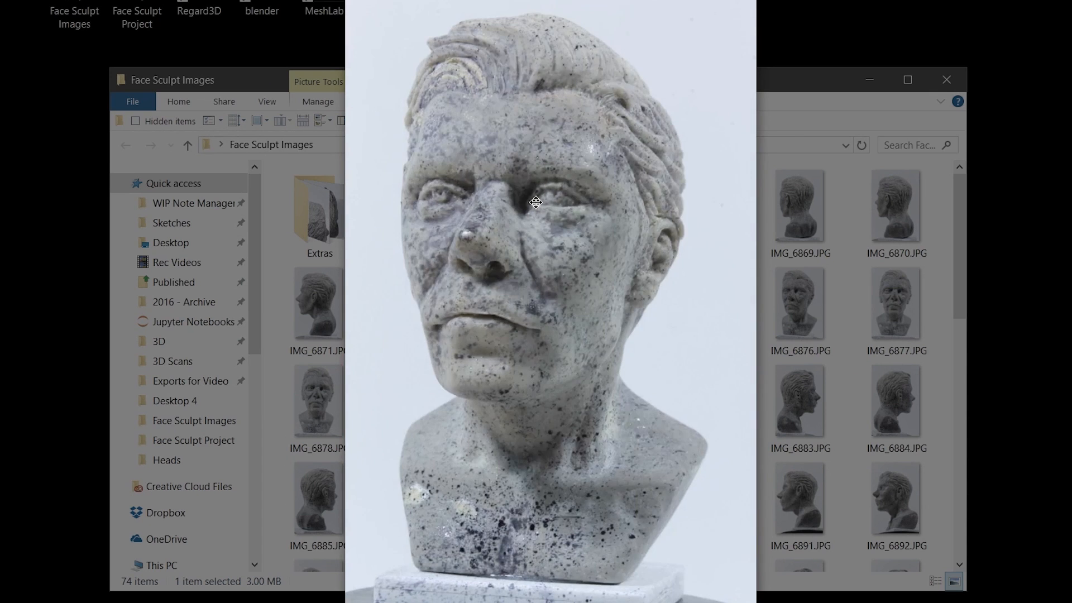
key(Right)
key(Right)
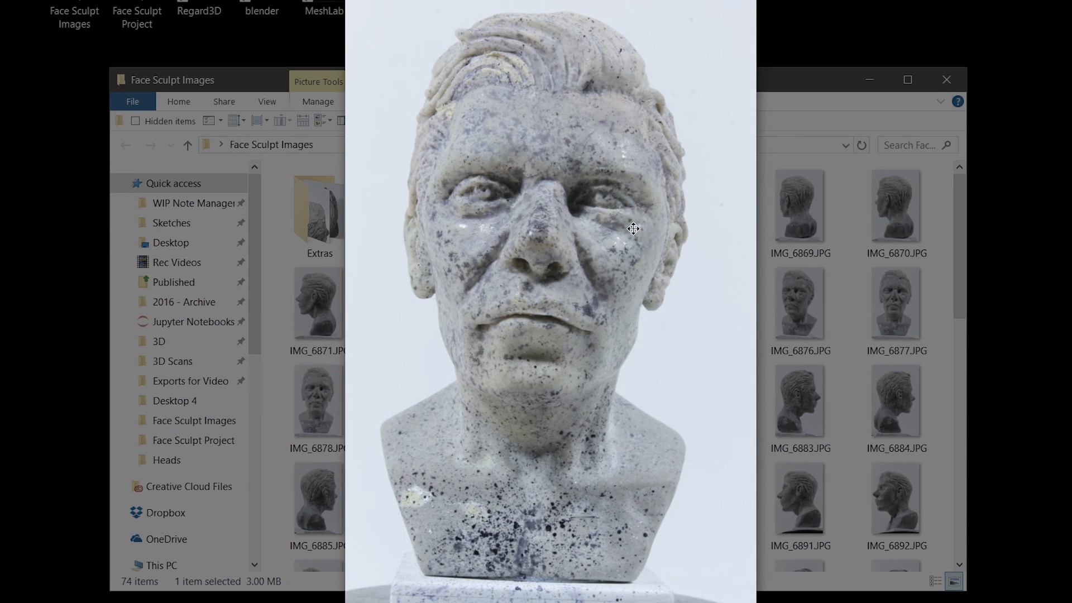
key(Right)
key(Right)
key(Right)
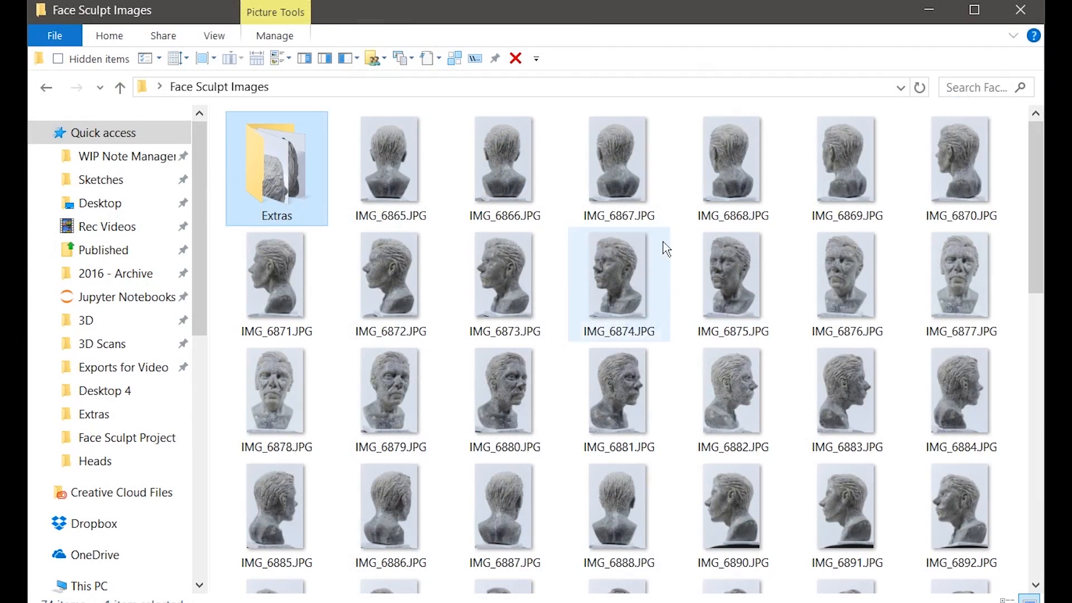
Step: Open the Extras subfolder and select the close-up photos IMG_6900 to IMG_6904
scroll(687, 250, down, 10)
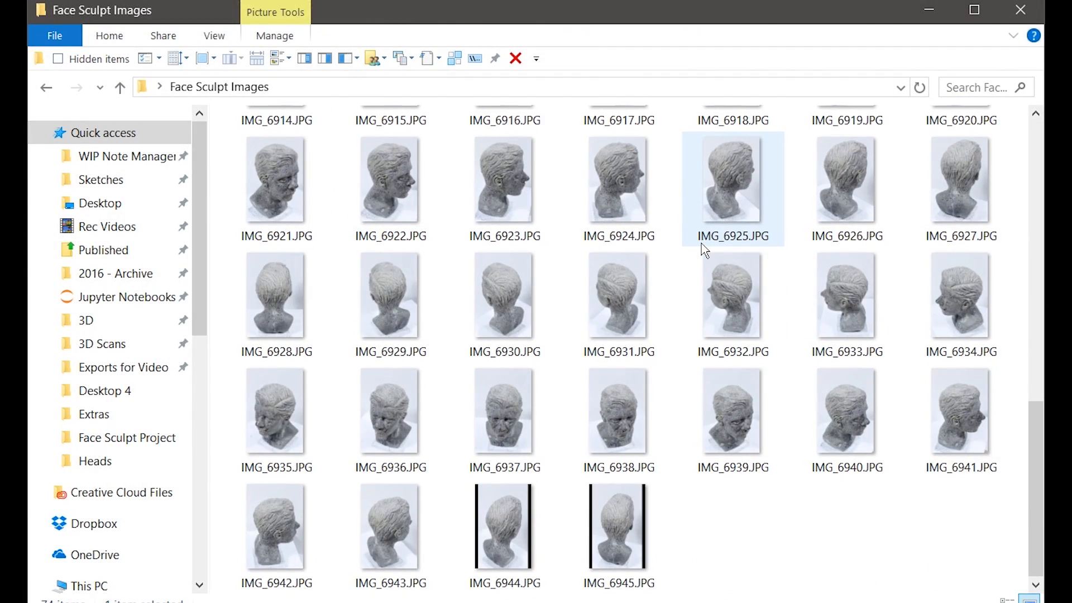
scroll(704, 250, up, 10)
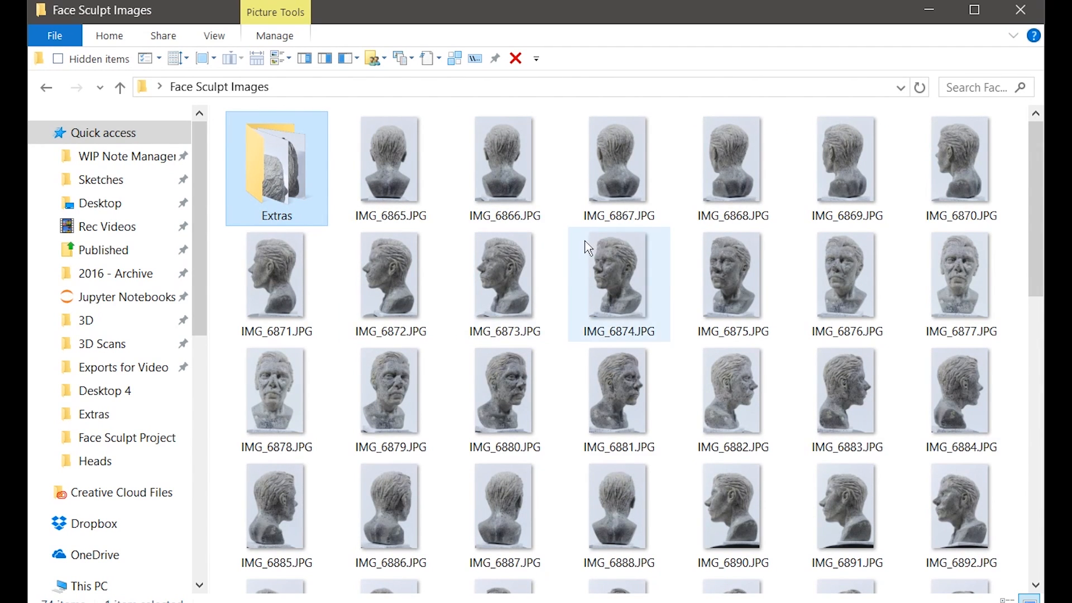
double_click(279, 170)
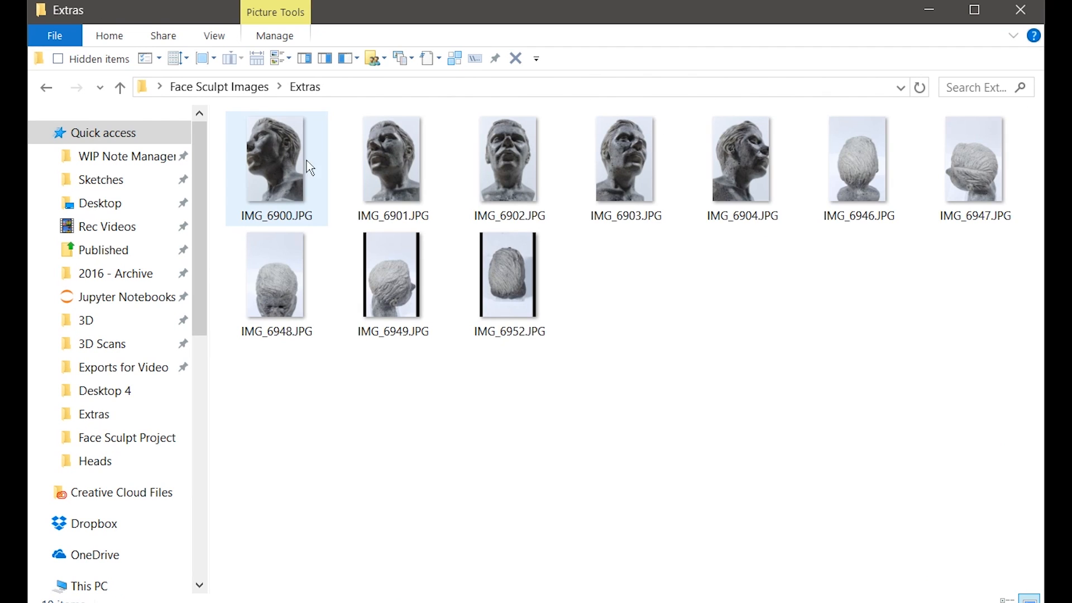
click(784, 158)
drag(783, 153, 283, 182)
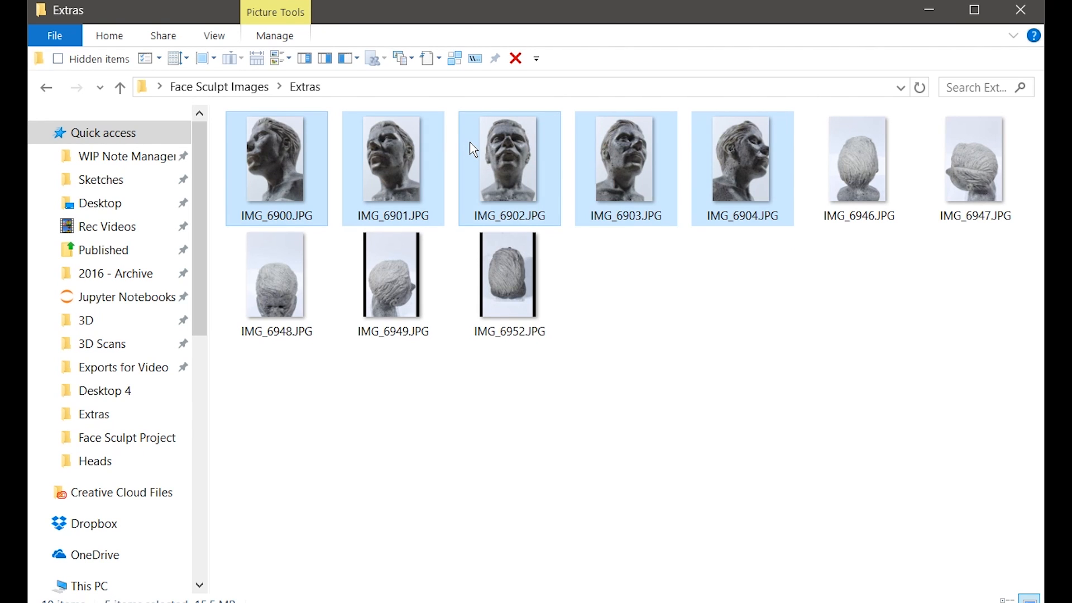
mouse_move(471, 145)
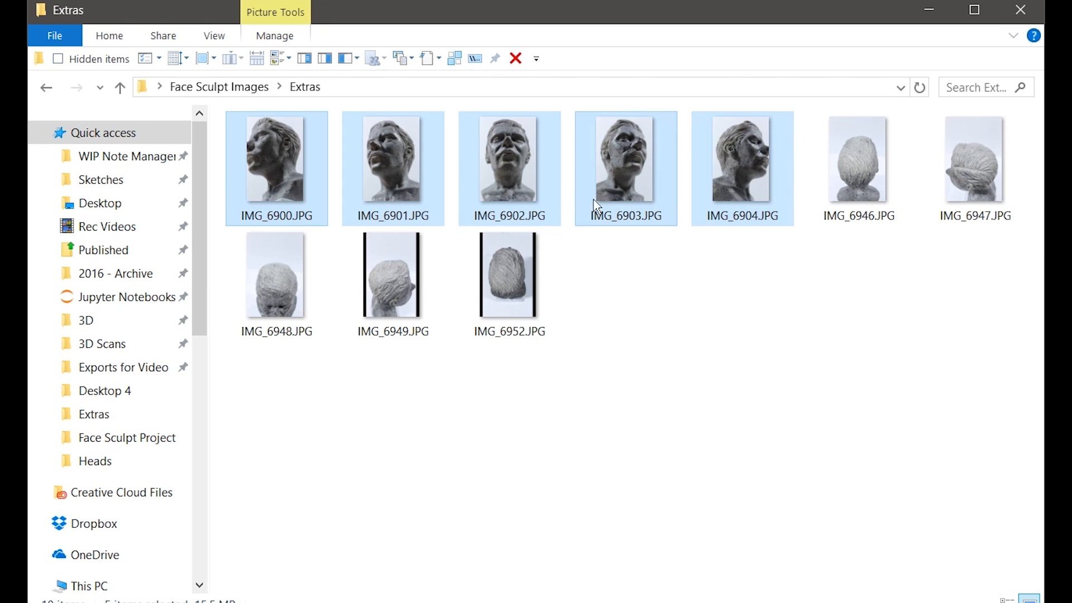
mouse_move(528, 203)
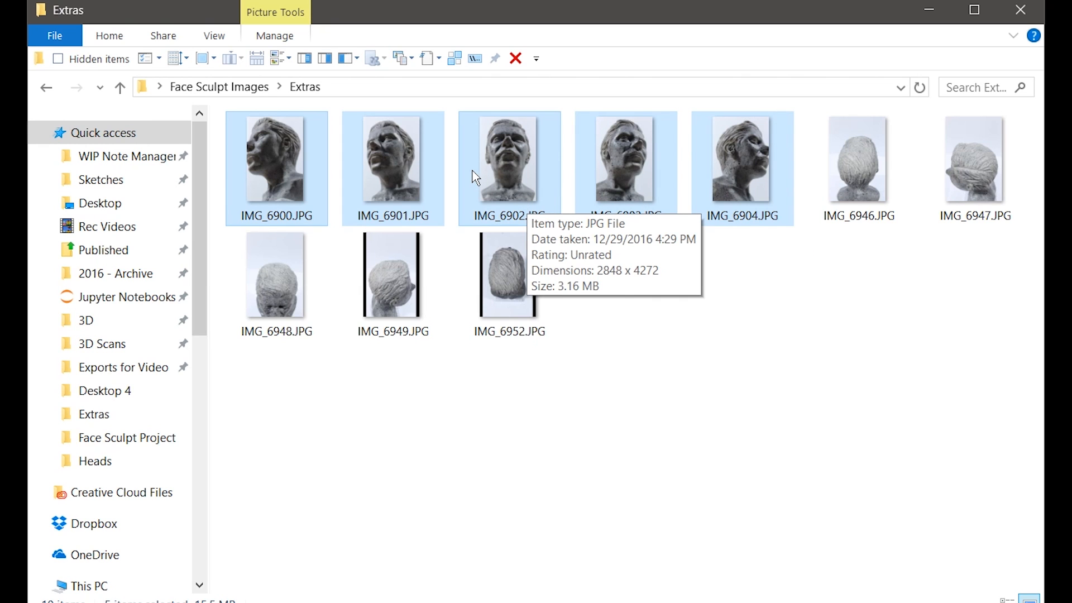
Step: Go back up to Face Sculpt Images, revisit Extras, then return to Face Sculpt Images
key(alt+Up)
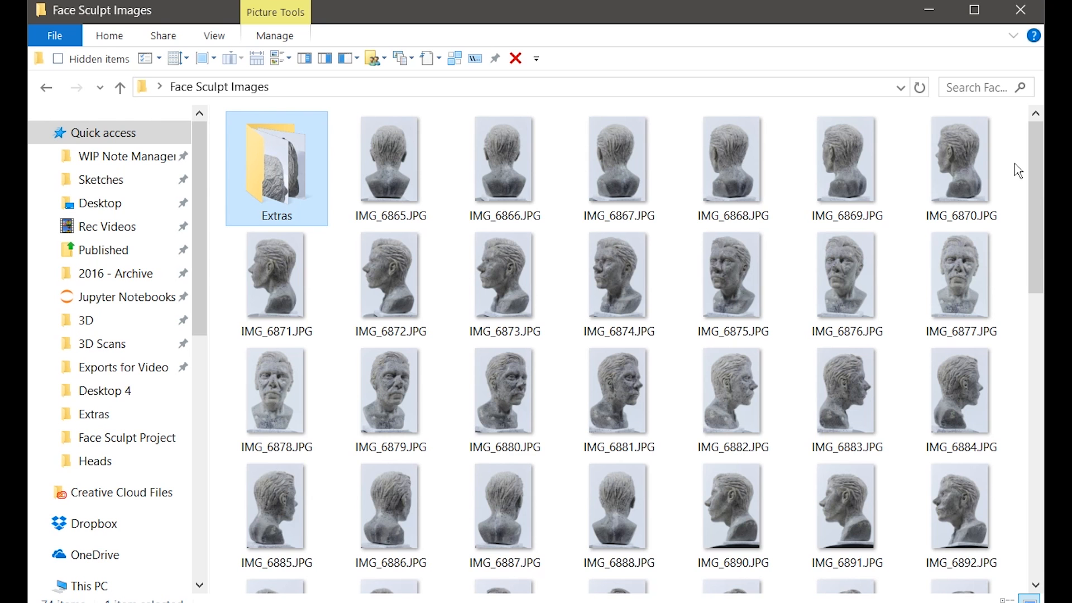
scroll(1016, 170, down, 5)
scroll(1017, 170, up, 5)
double_click(300, 173)
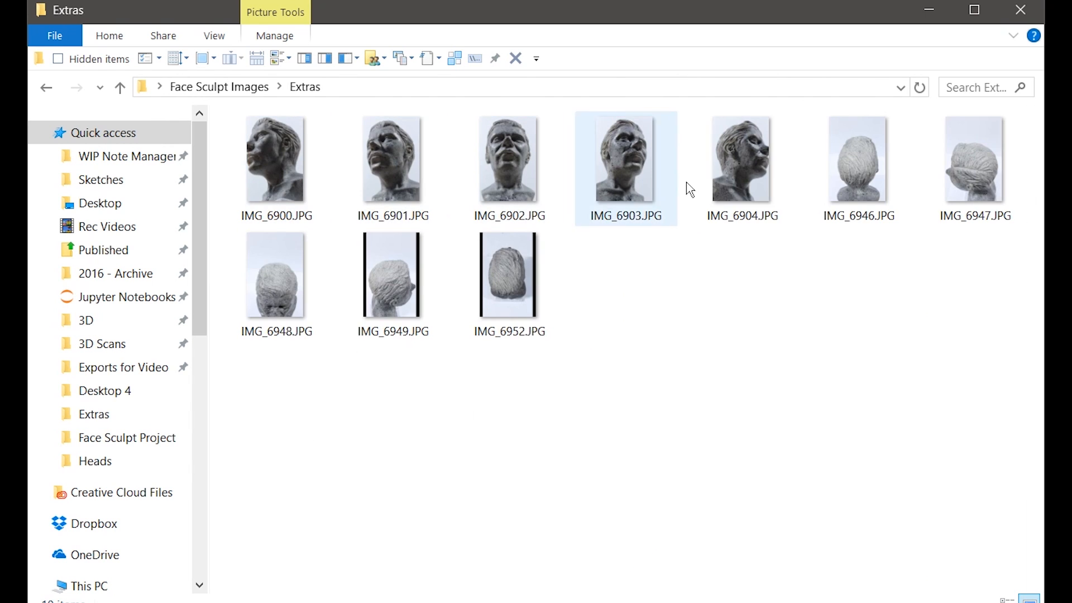
click(232, 89)
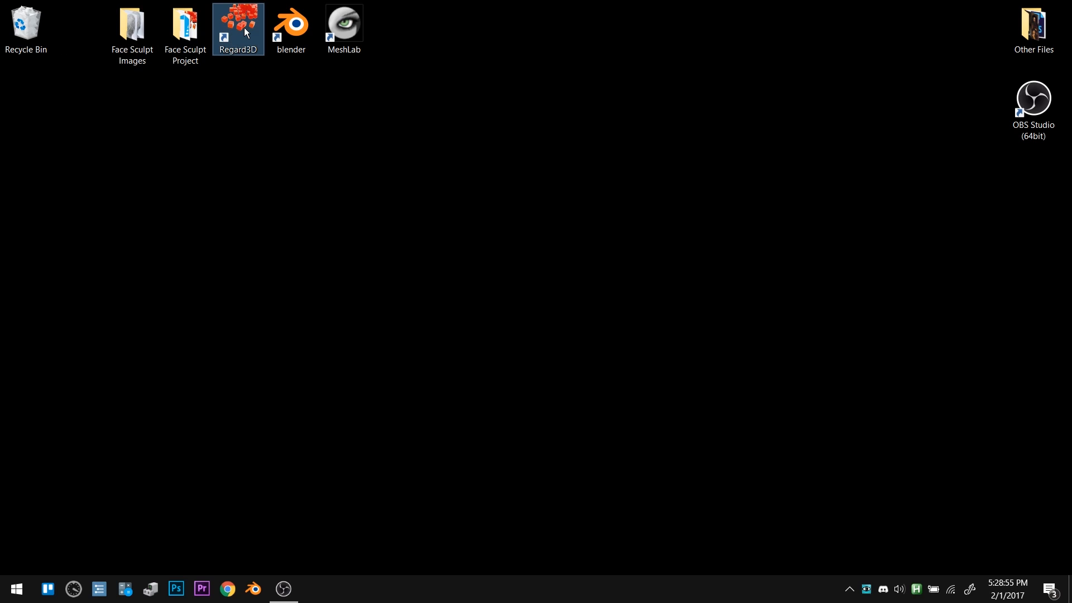
Step: Launch Regard3D and create a project named Face at A:\User Folders\Desktop\Project
double_click(244, 29)
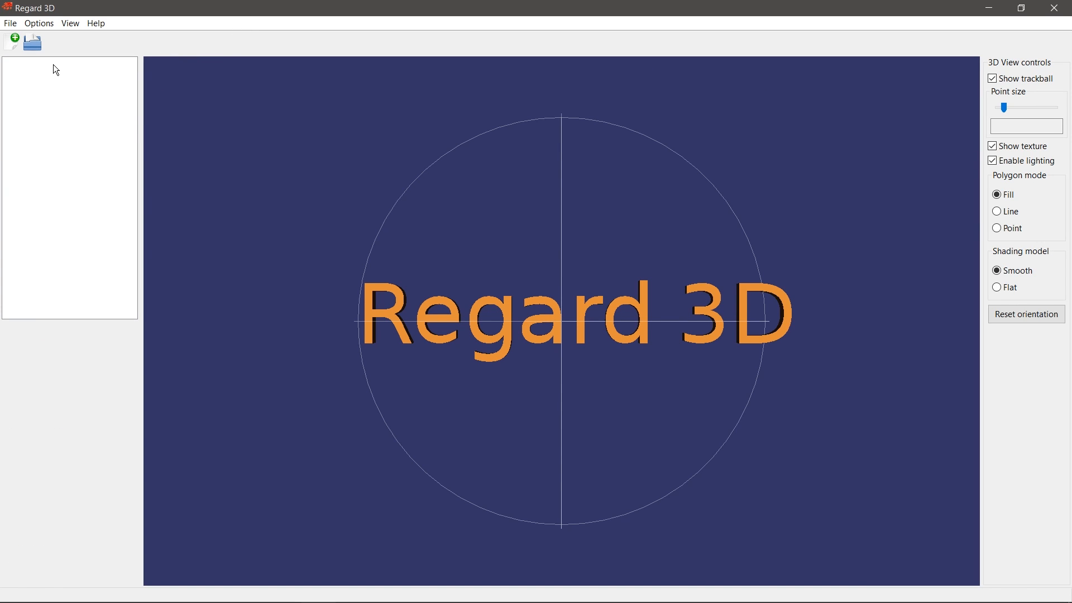
click(10, 23)
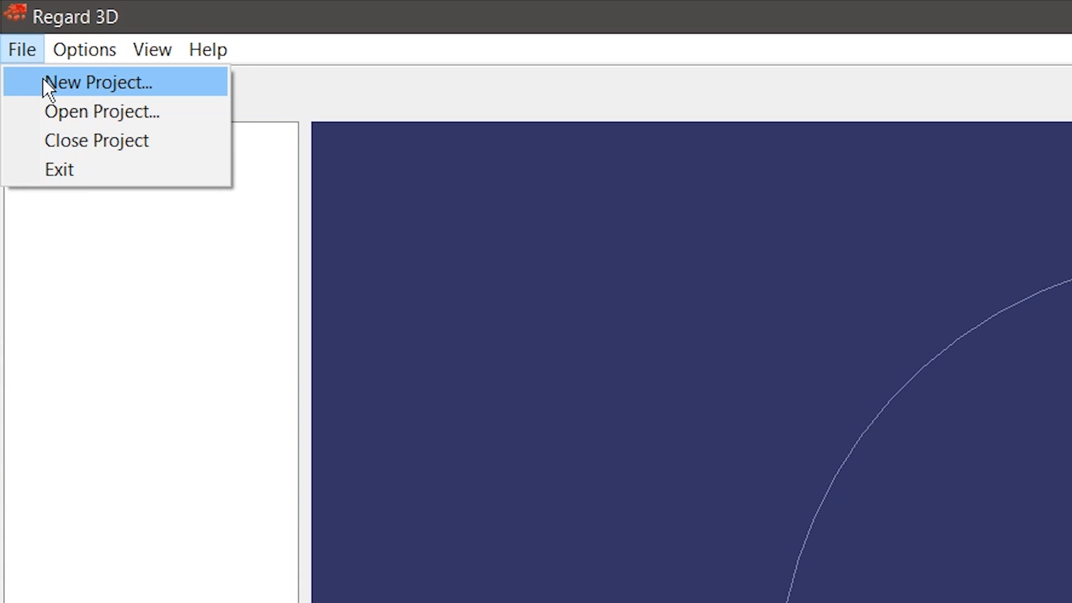
click(44, 82)
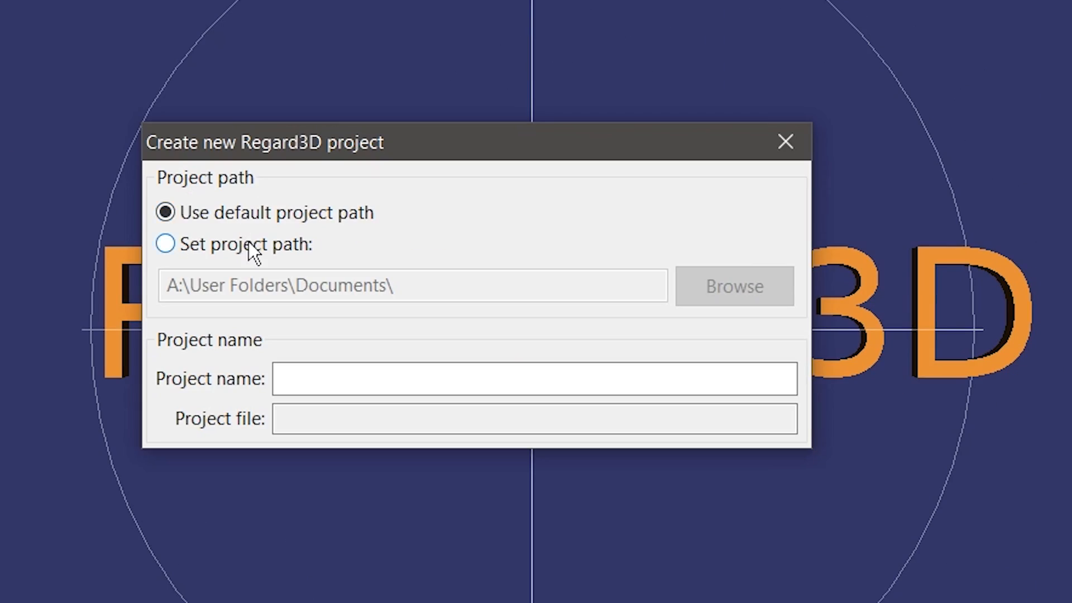
click(249, 242)
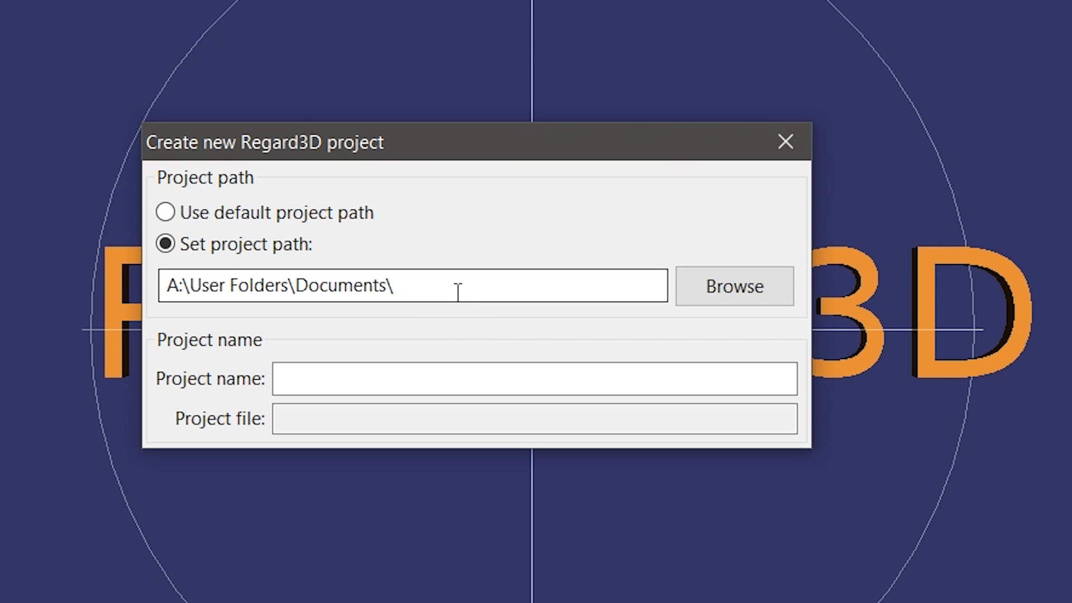
drag(455, 289, 312, 294)
text(esk)
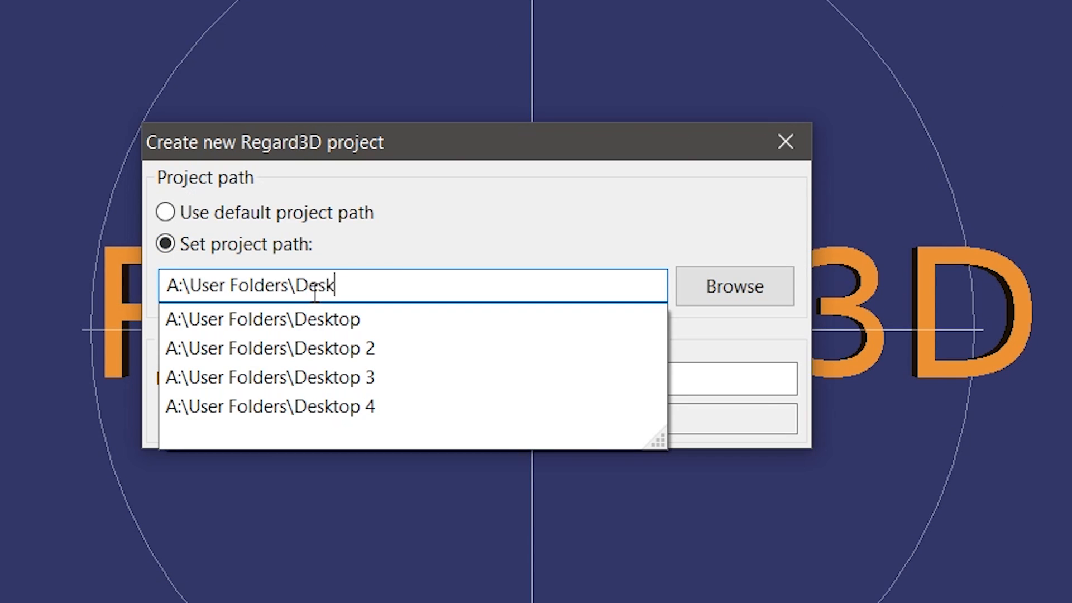
text(top\Project)
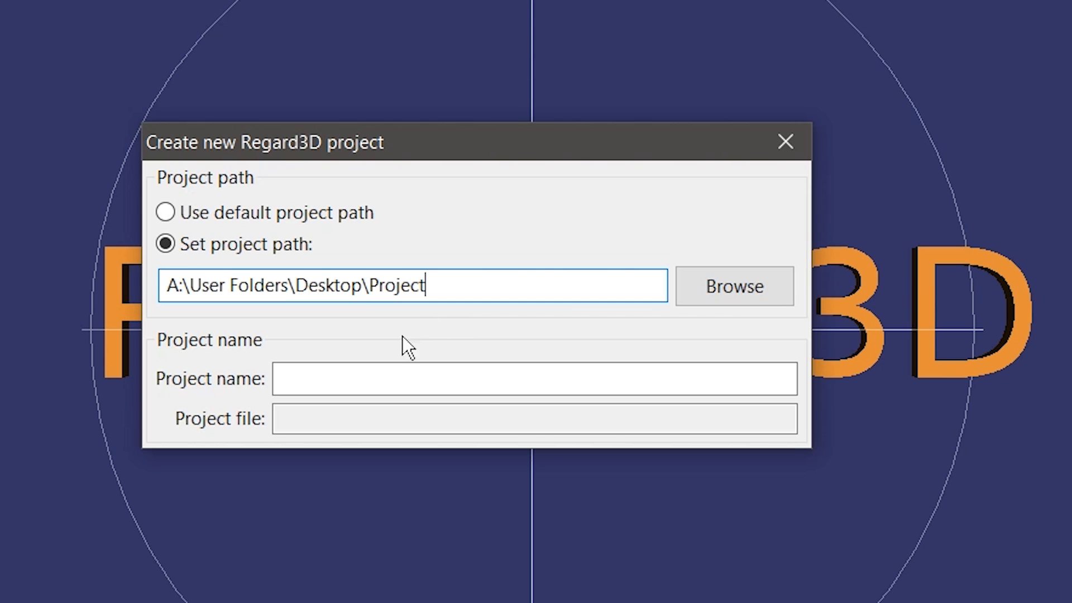
click(392, 374)
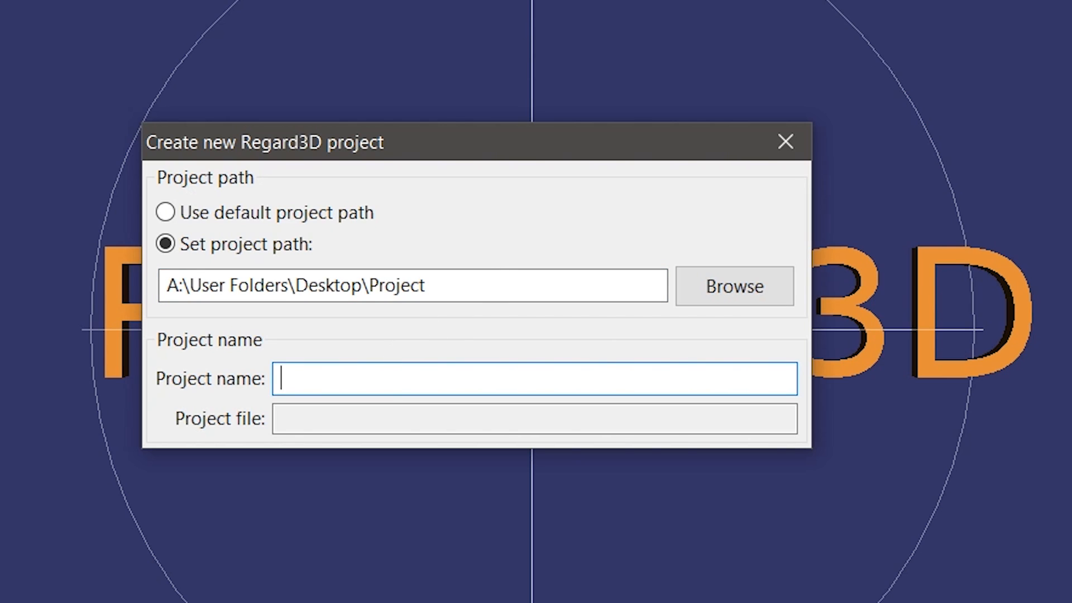
text(Face)
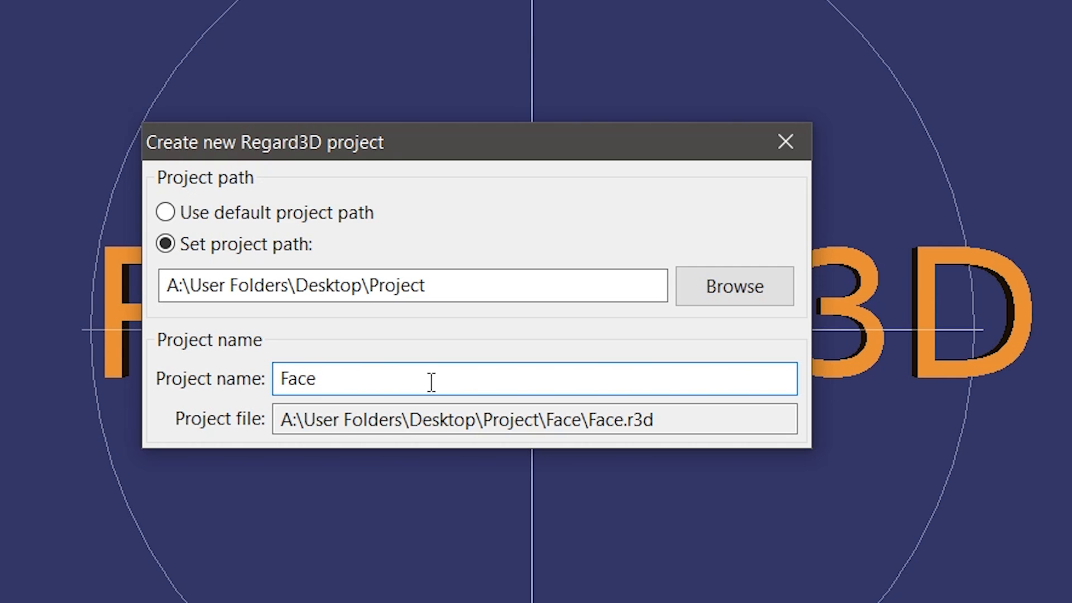
key(Return)
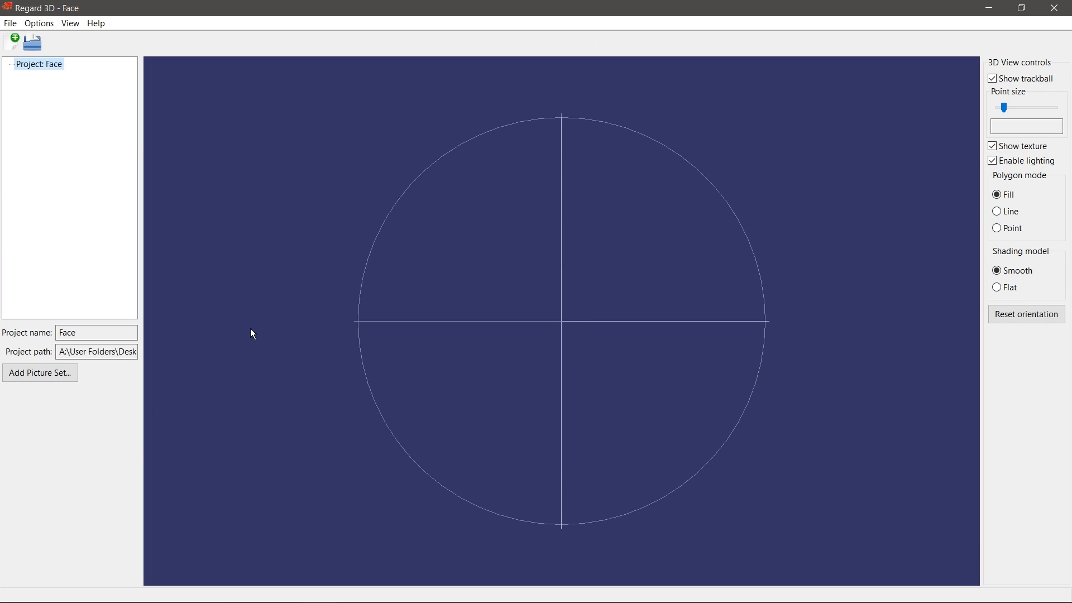
Step: Add images IMG_6865 through IMG_6945 from Face Sculpt Images to a new picture set
click(67, 373)
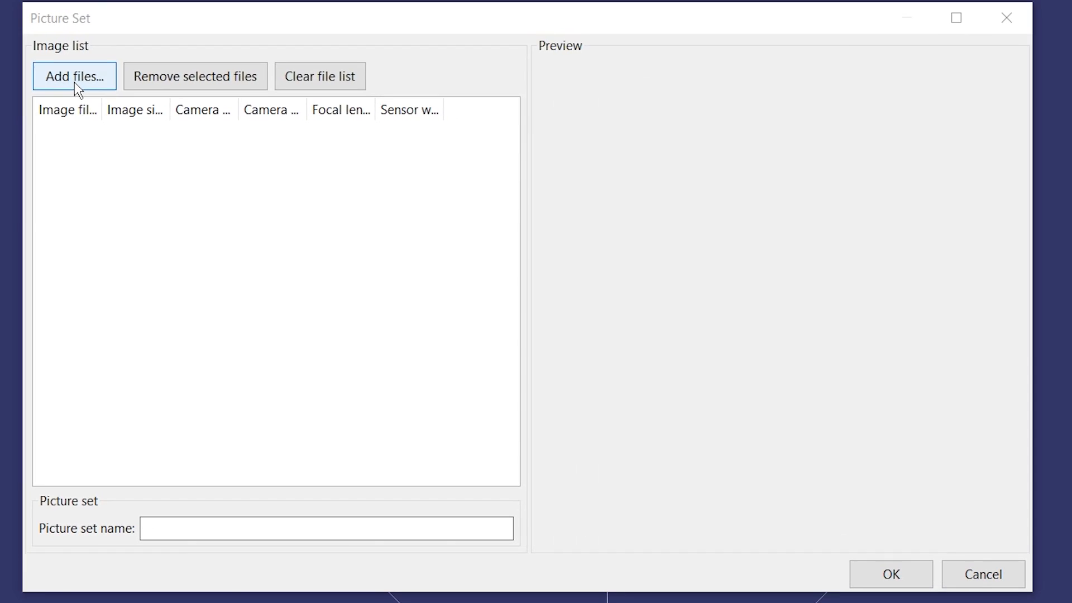
click(75, 82)
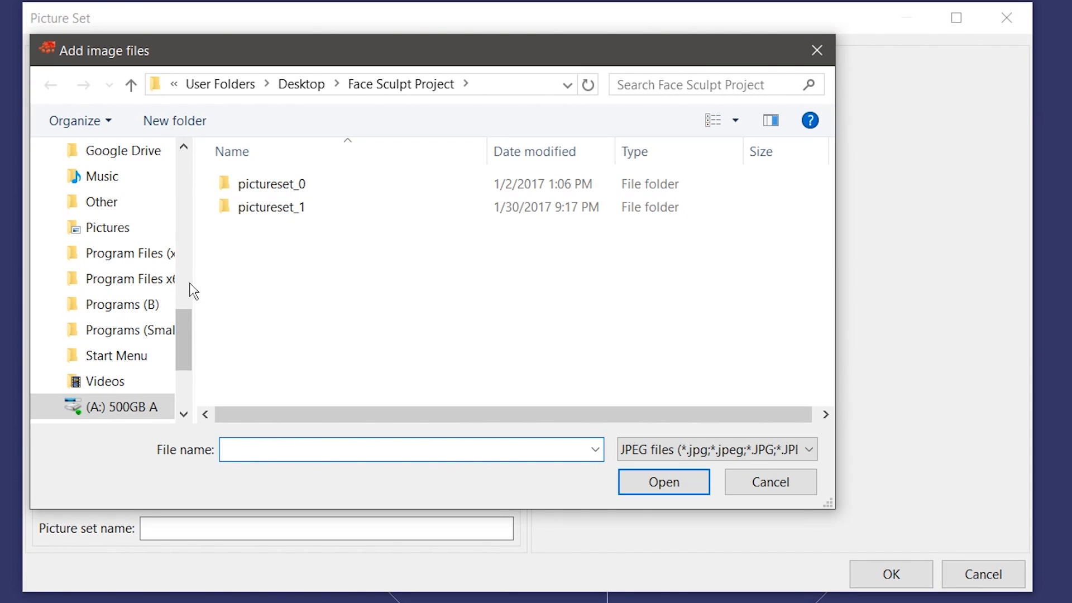
scroll(191, 286, up, 3)
click(132, 238)
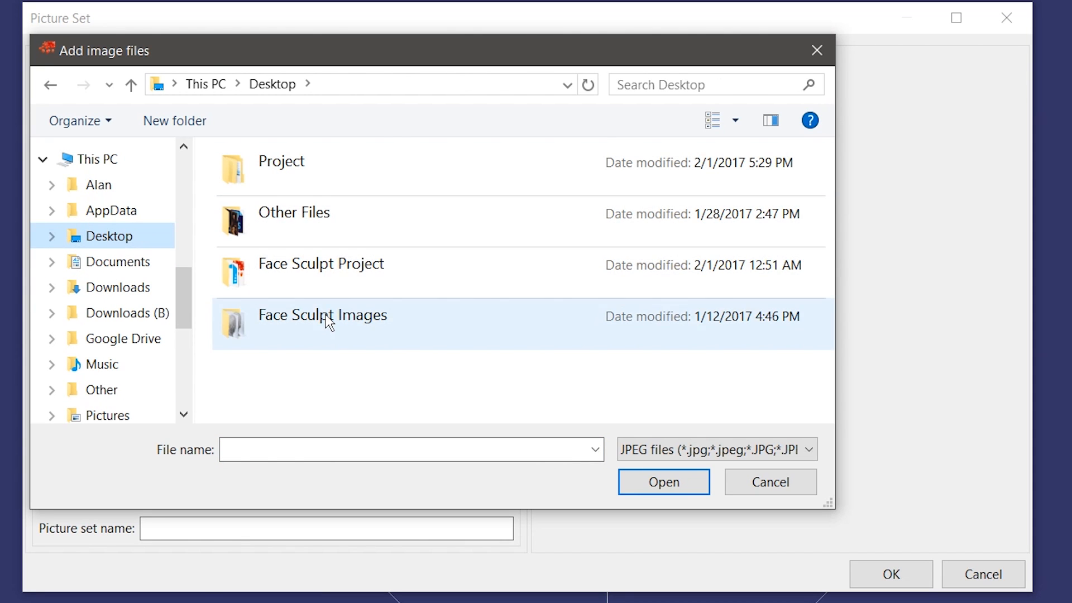
double_click(326, 314)
click(389, 192)
scroll(723, 291, down, 5)
scroll(723, 291, down, 10)
shift+click(650, 348)
click(653, 482)
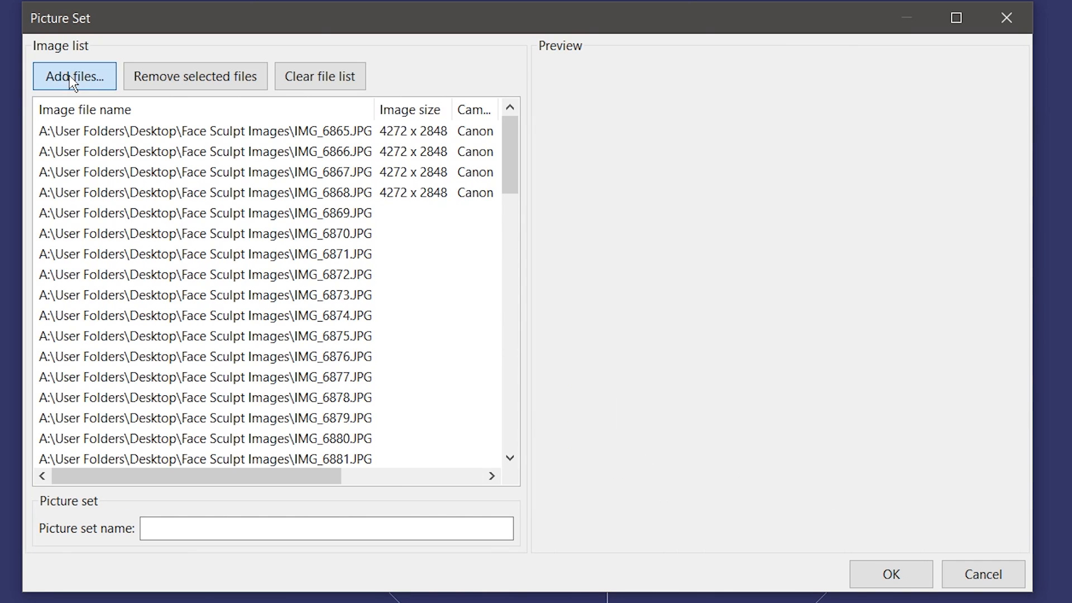
Step: Add all ten Extras images to the picture set
click(73, 78)
double_click(279, 201)
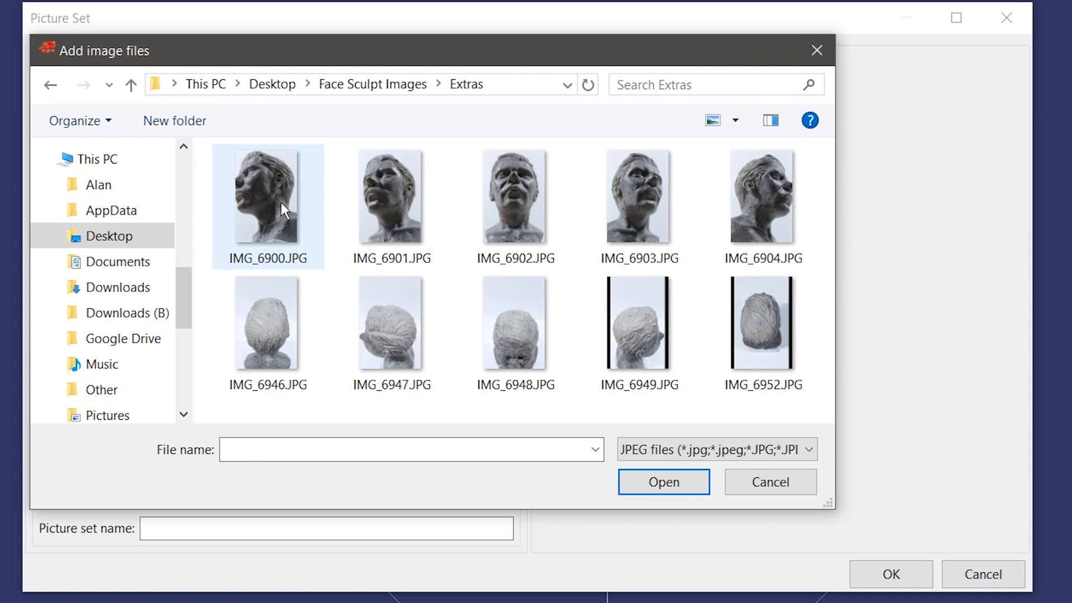
click(280, 202)
shift+click(772, 345)
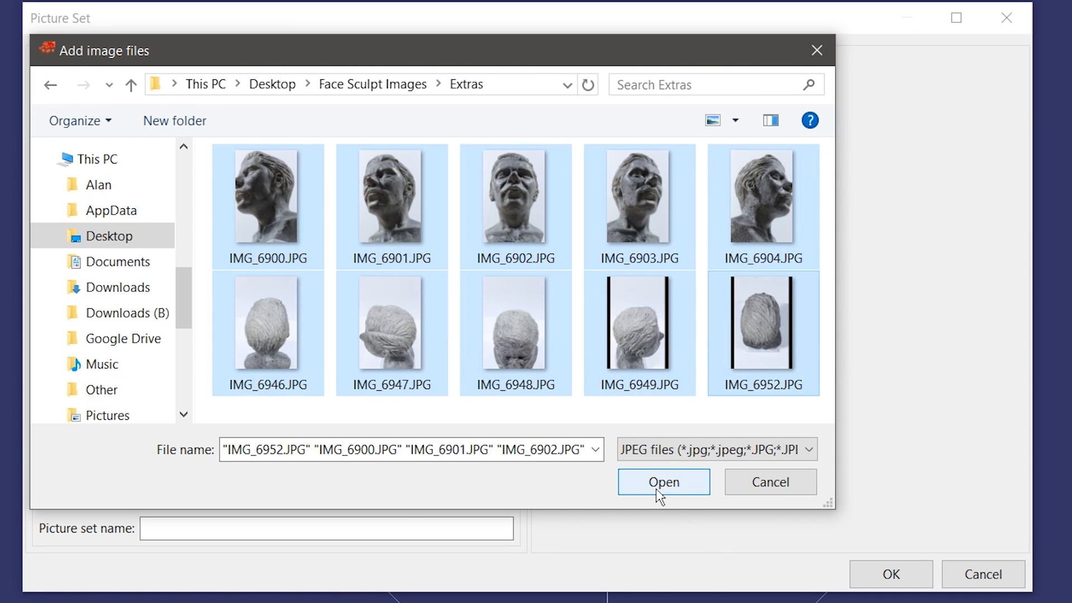
click(657, 487)
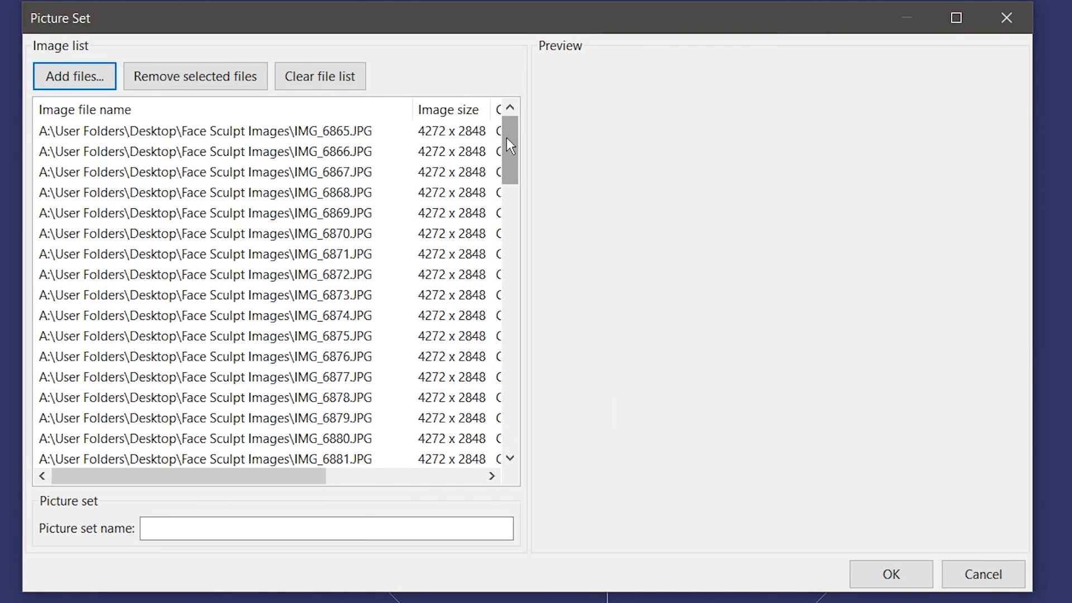
Step: Preview IMG_6866, IMG_6874, IMG_6904 and IMG_6901, and name the picture set 'Set'
drag(528, 148, 768, 148)
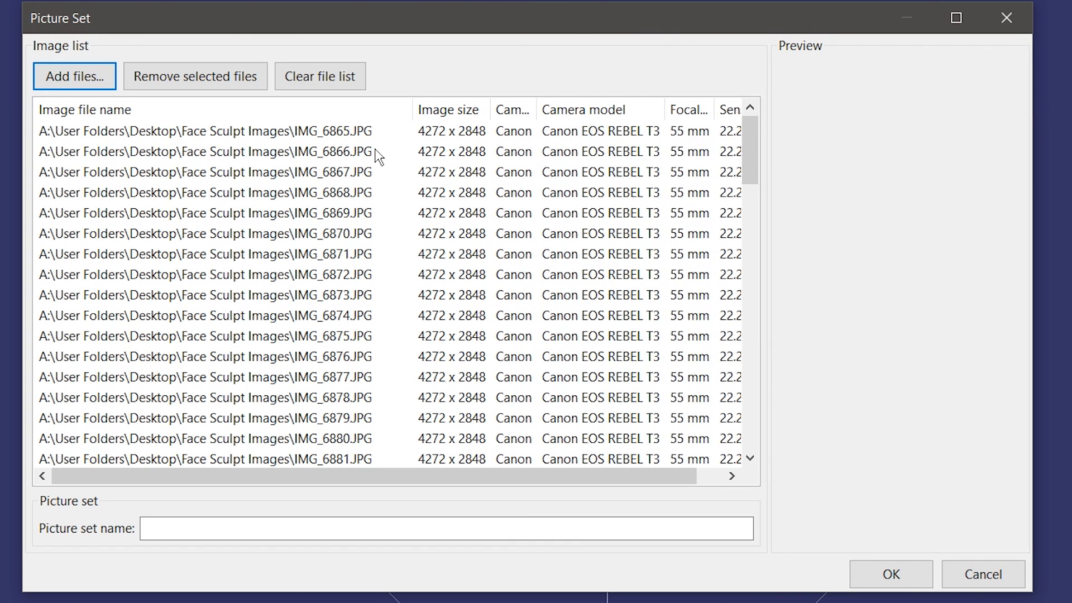
click(375, 151)
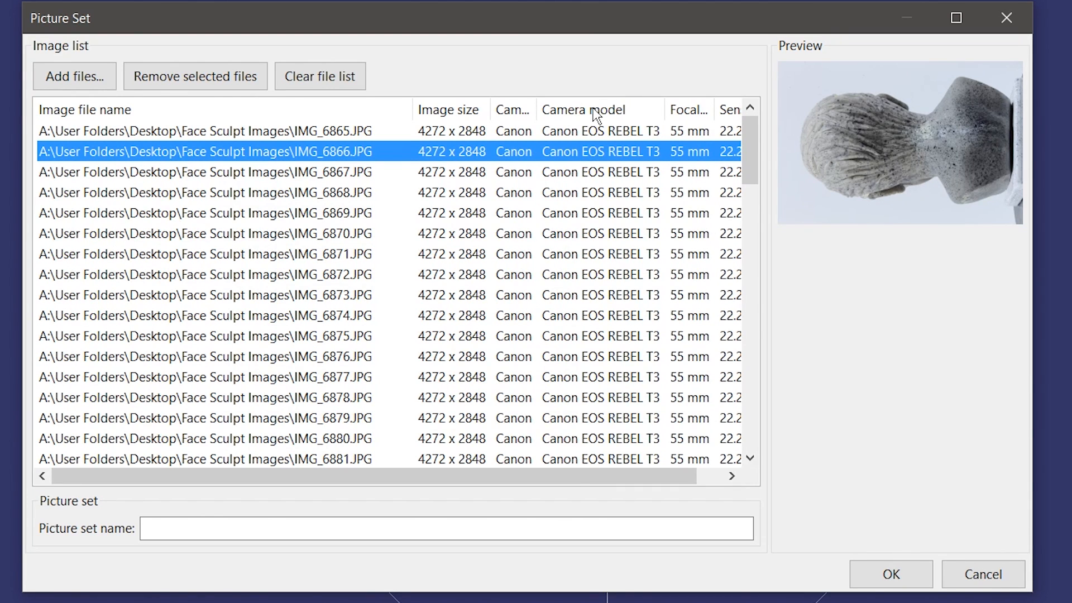
click(631, 316)
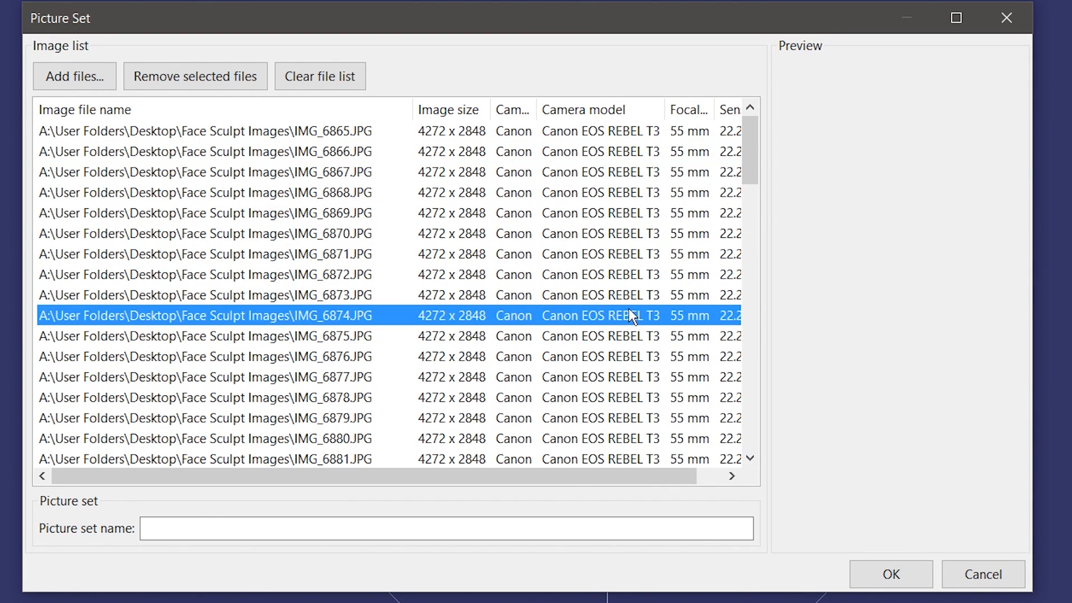
scroll(629, 316, down, 20)
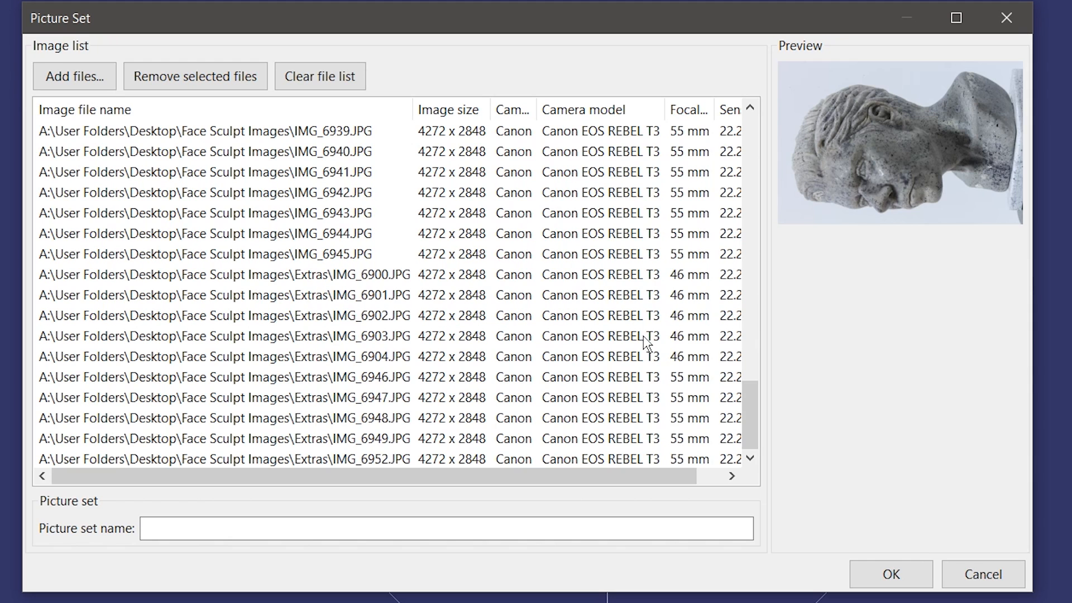
click(701, 241)
click(699, 355)
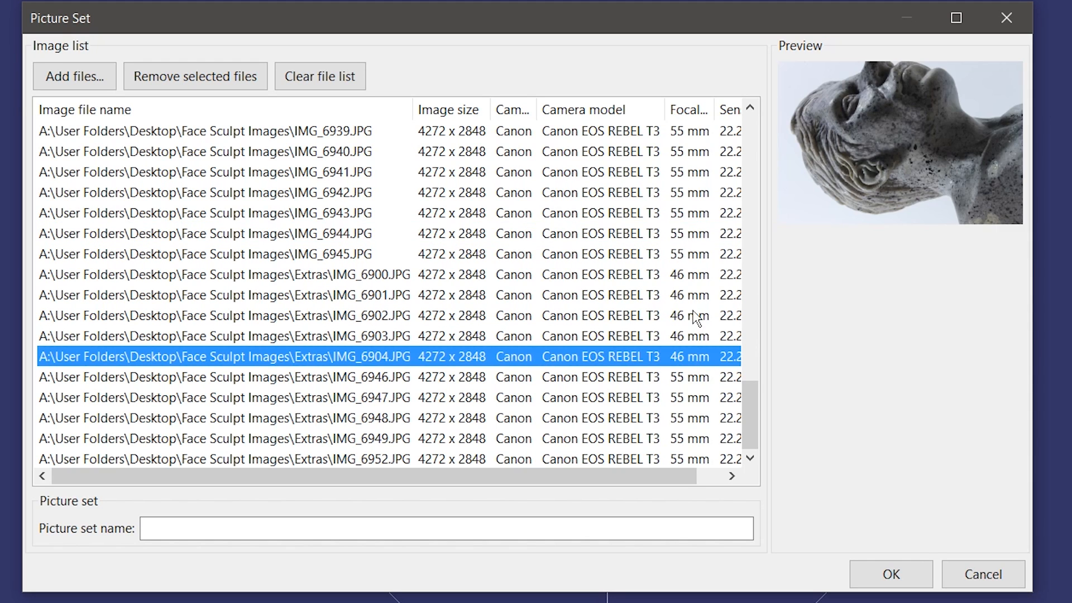
click(694, 295)
click(696, 239)
click(688, 296)
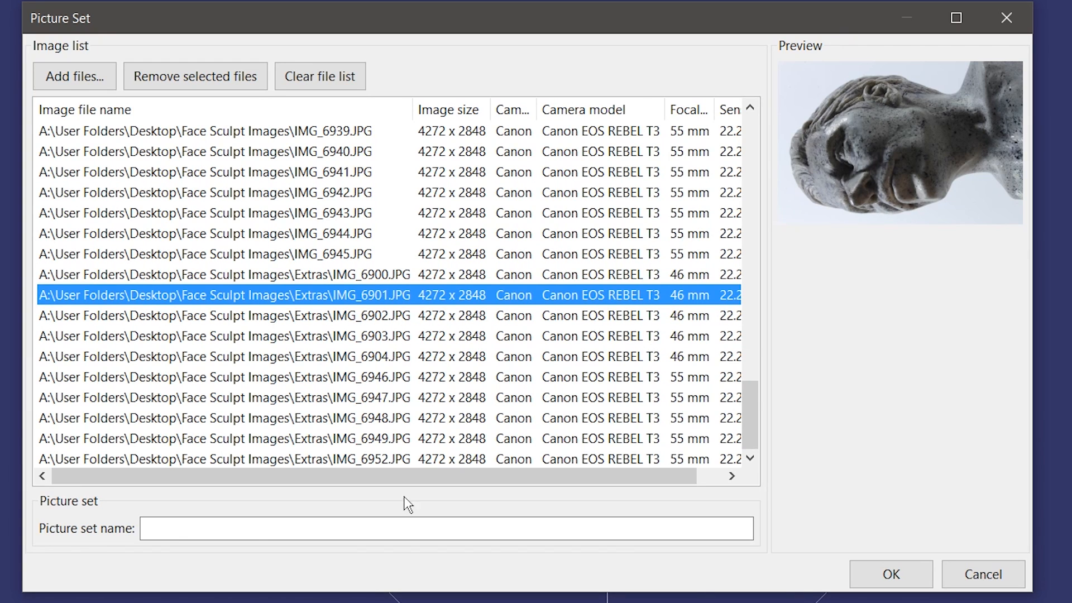
click(175, 531)
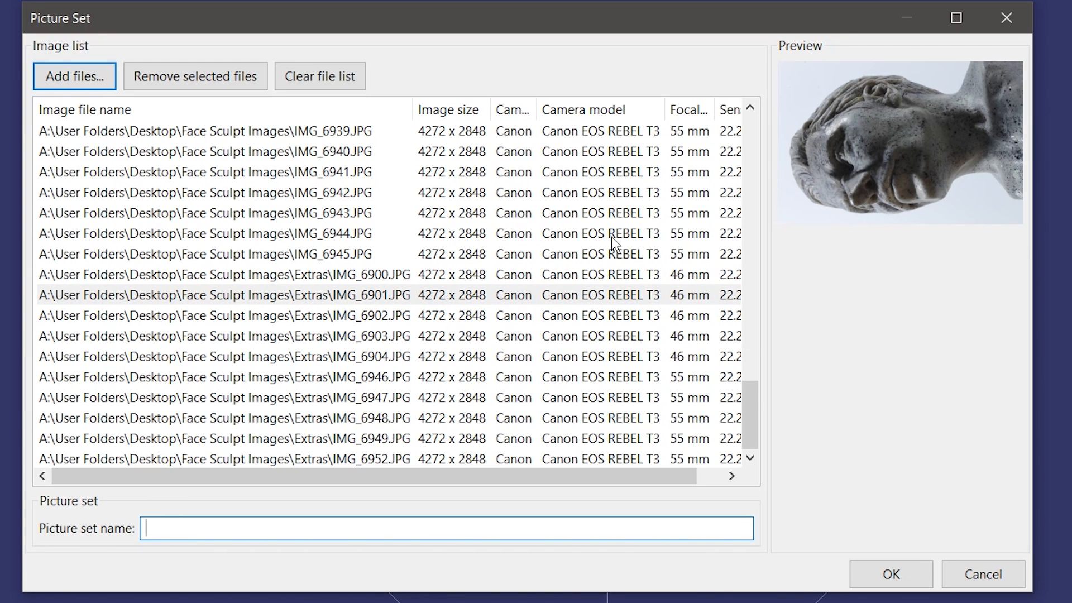
text(Set)
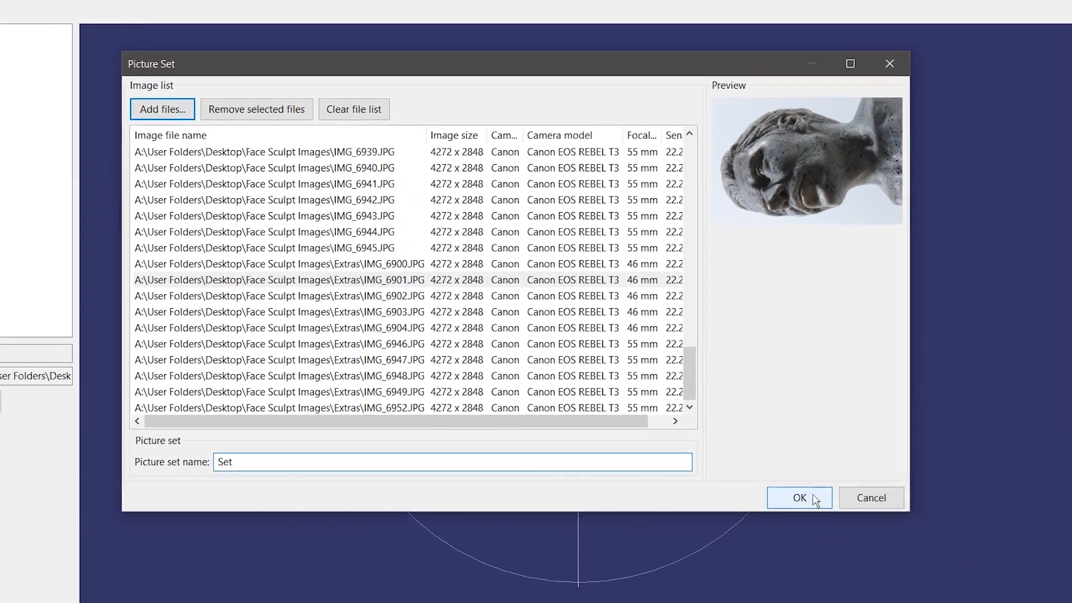
Step: Create the 83-photo picture set and bring up the Compute matches settings
click(799, 497)
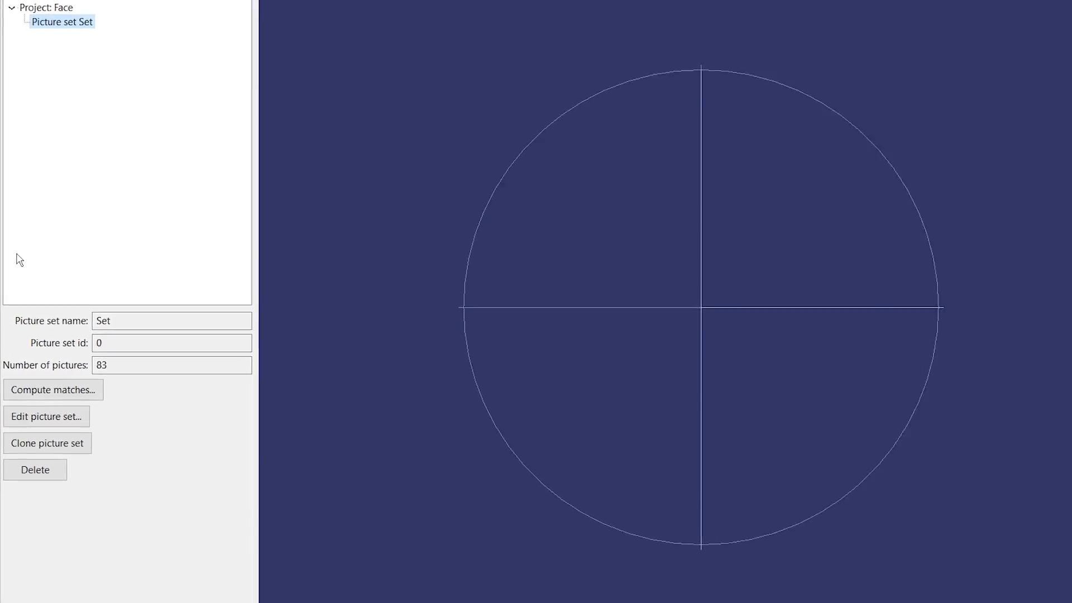
click(67, 387)
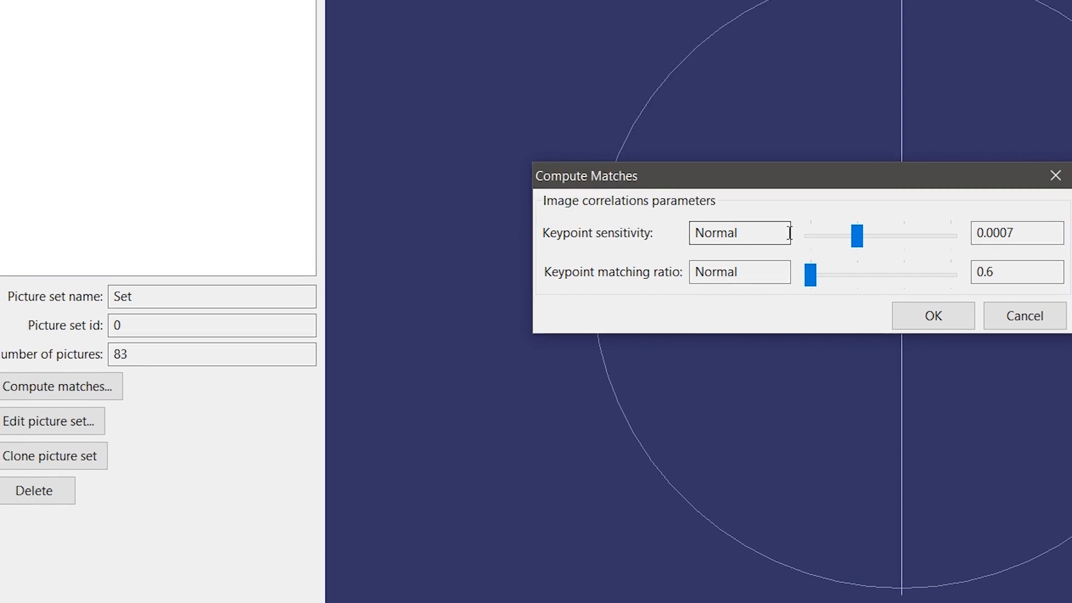
drag(829, 175, 842, 159)
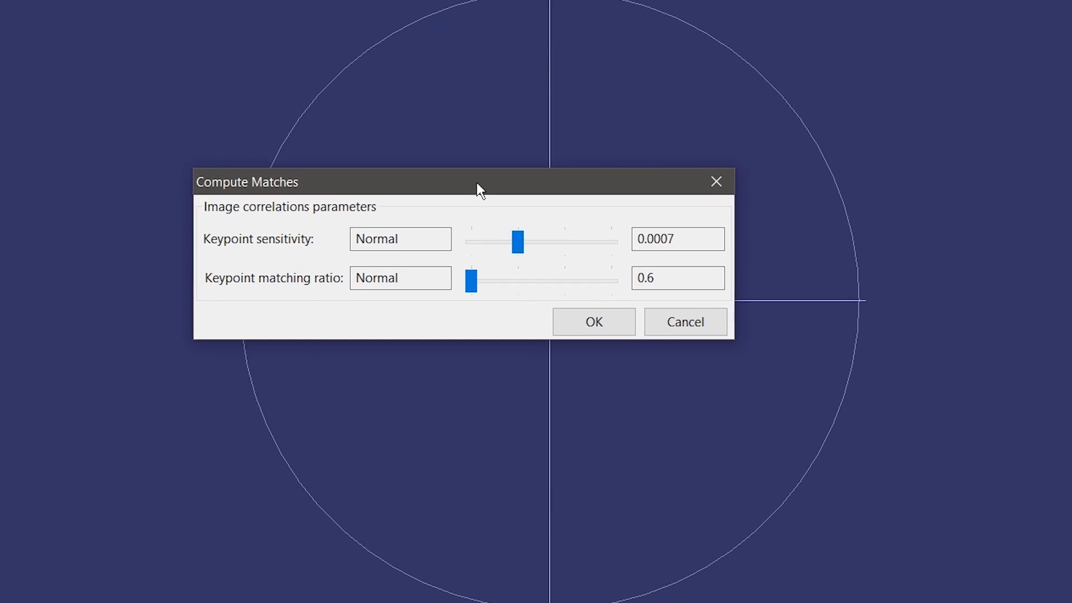
drag(478, 184, 545, 218)
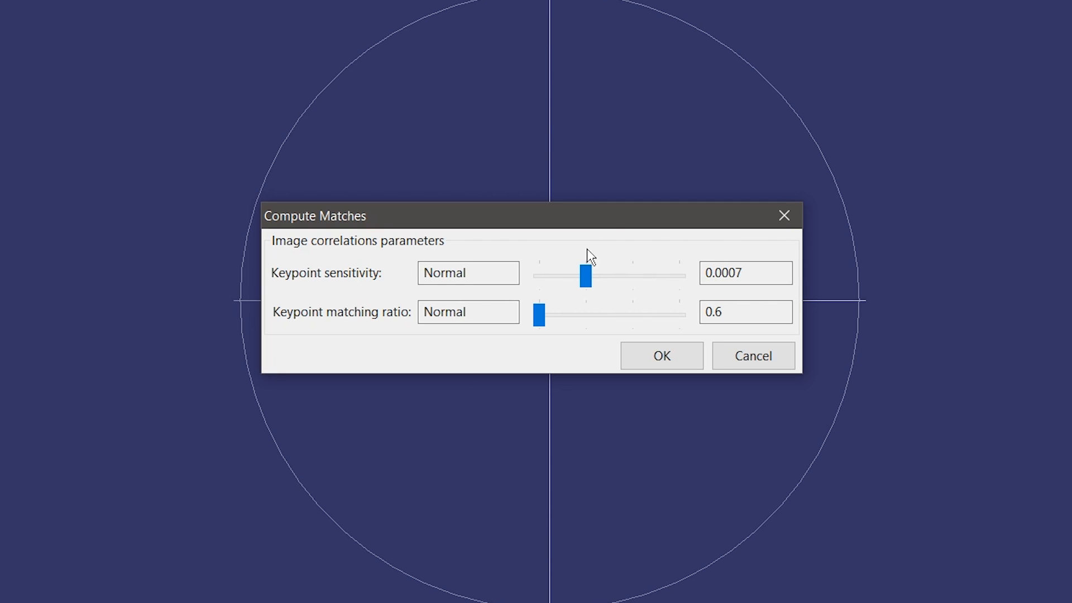
Step: Try keypoint sensitivity and matching ratio at Ultra/Minimal, reset both to Normal, and cancel
mouse_move(596, 278)
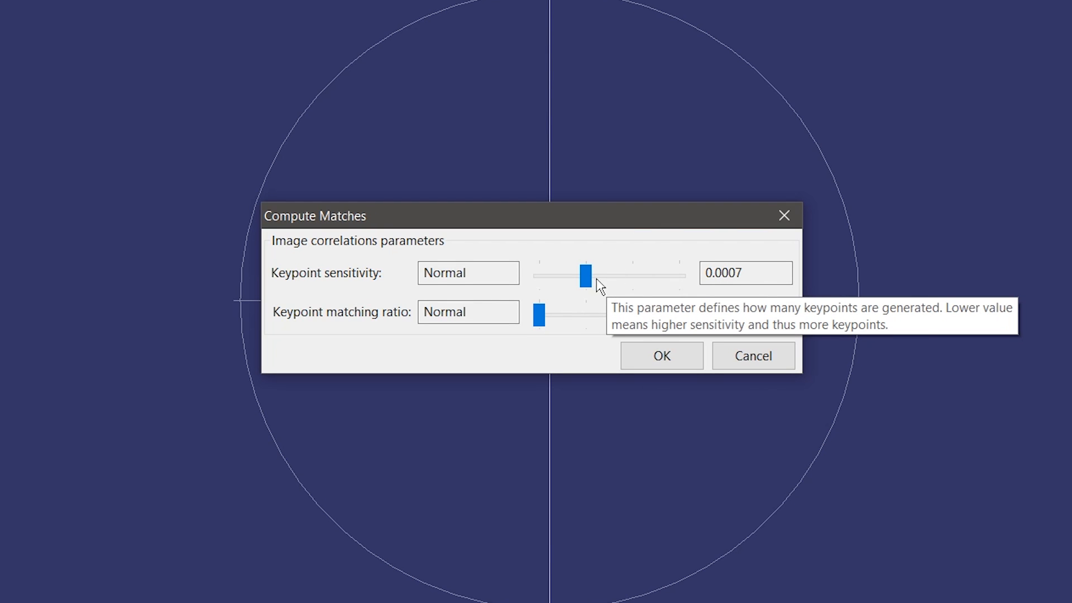
mouse_move(592, 277)
mouse_down()
mouse_move(671, 287)
mouse_move(578, 268)
mouse_up()
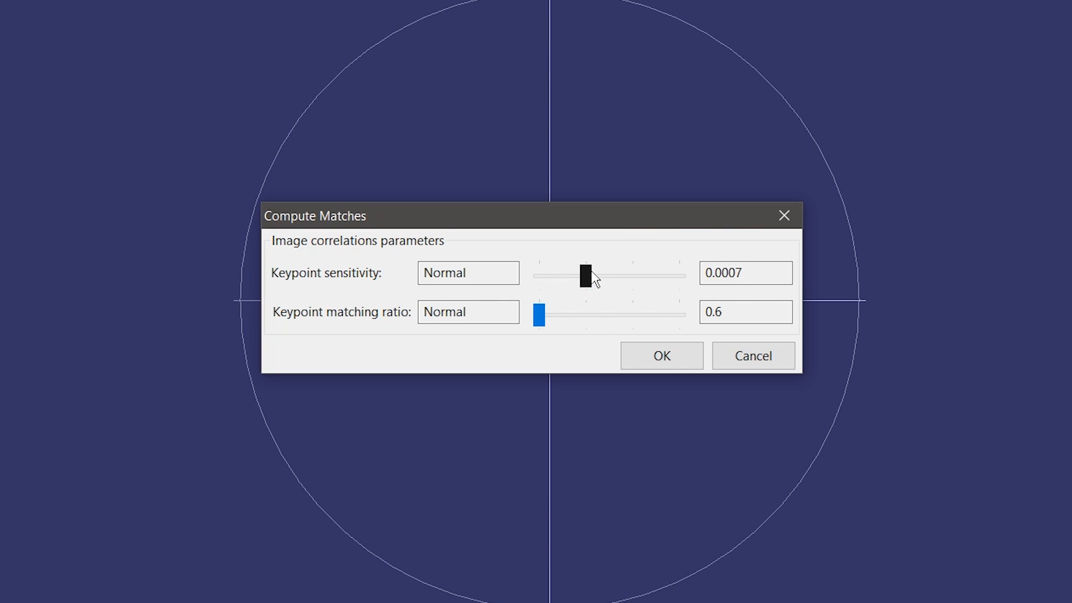
mouse_move(592, 282)
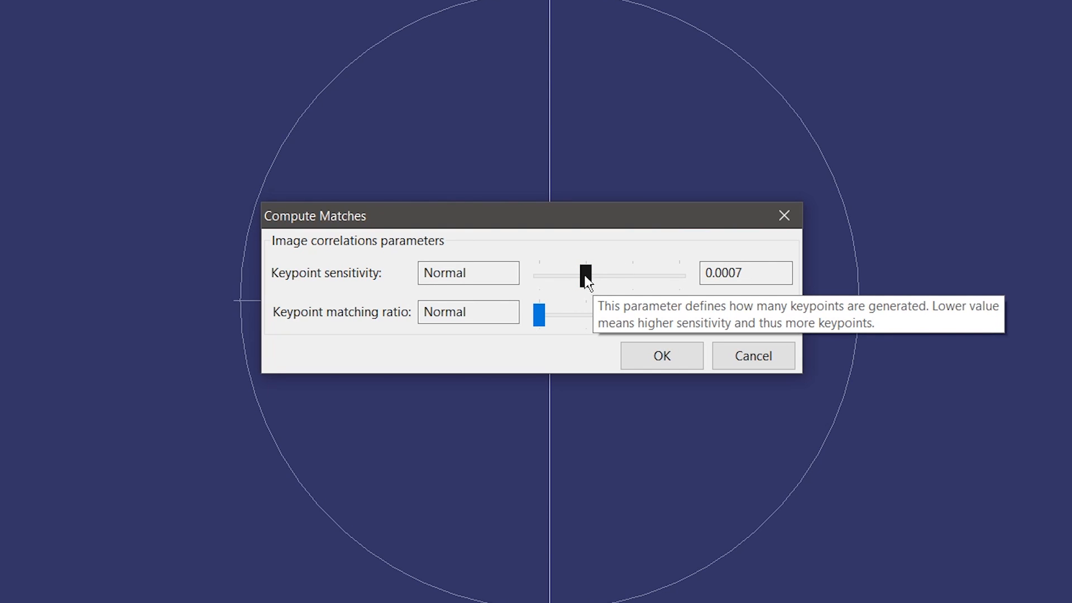
drag(586, 273, 731, 323)
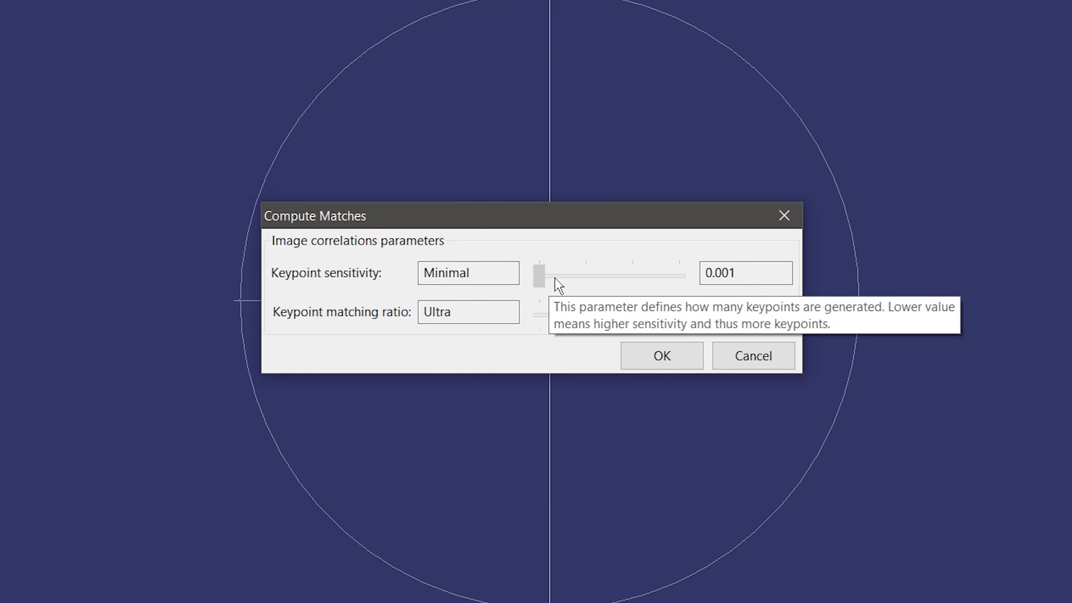
drag(545, 282, 586, 279)
drag(647, 315, 528, 334)
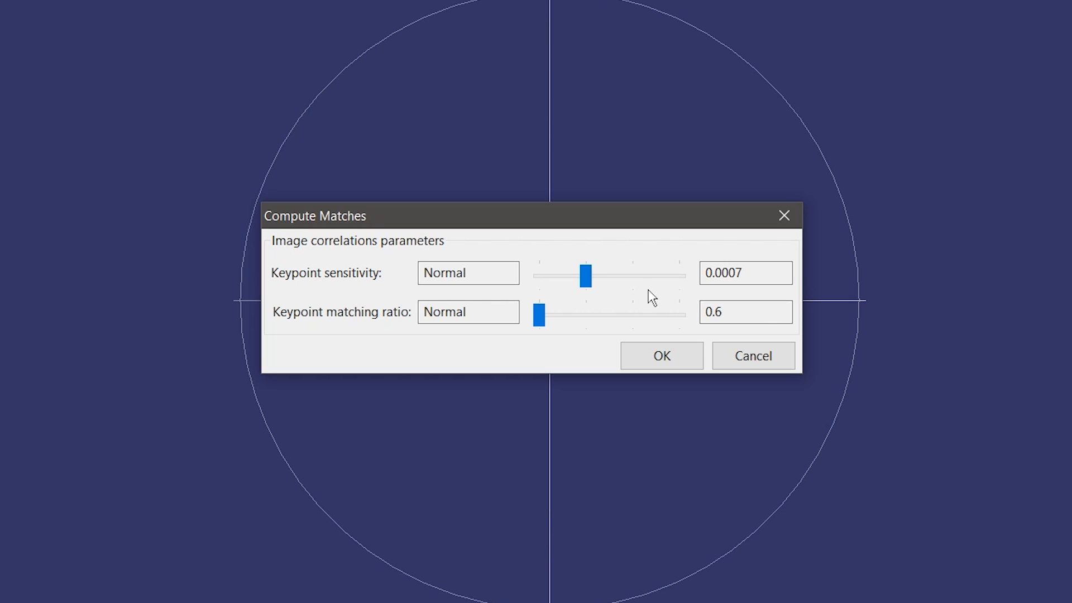
click(753, 357)
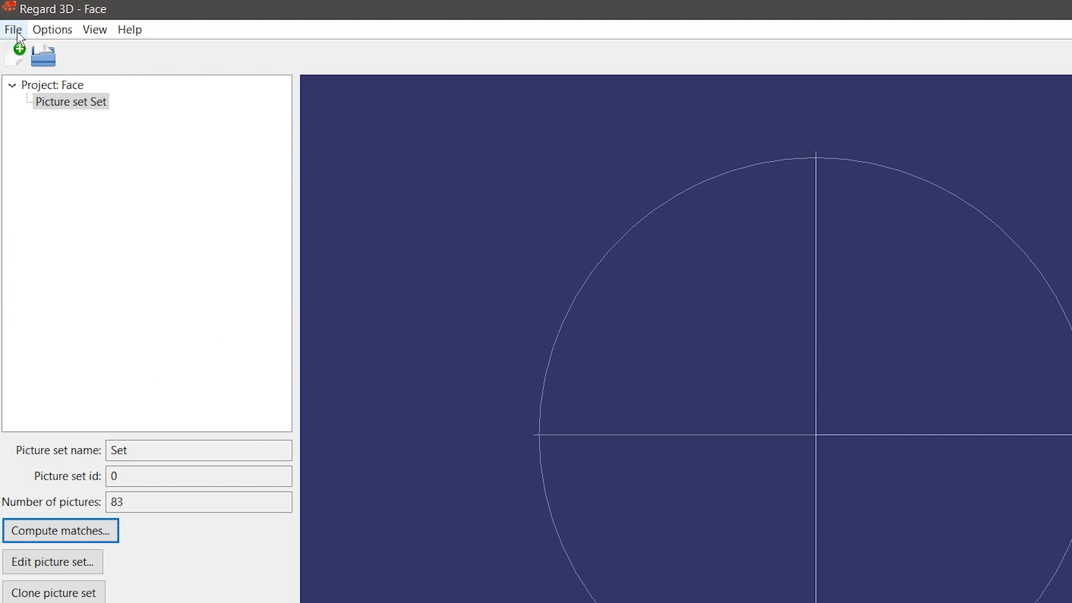
Step: Open the project Desktop\Face Sculpt Project\Face Sculpt.r3d
click(19, 34)
click(34, 67)
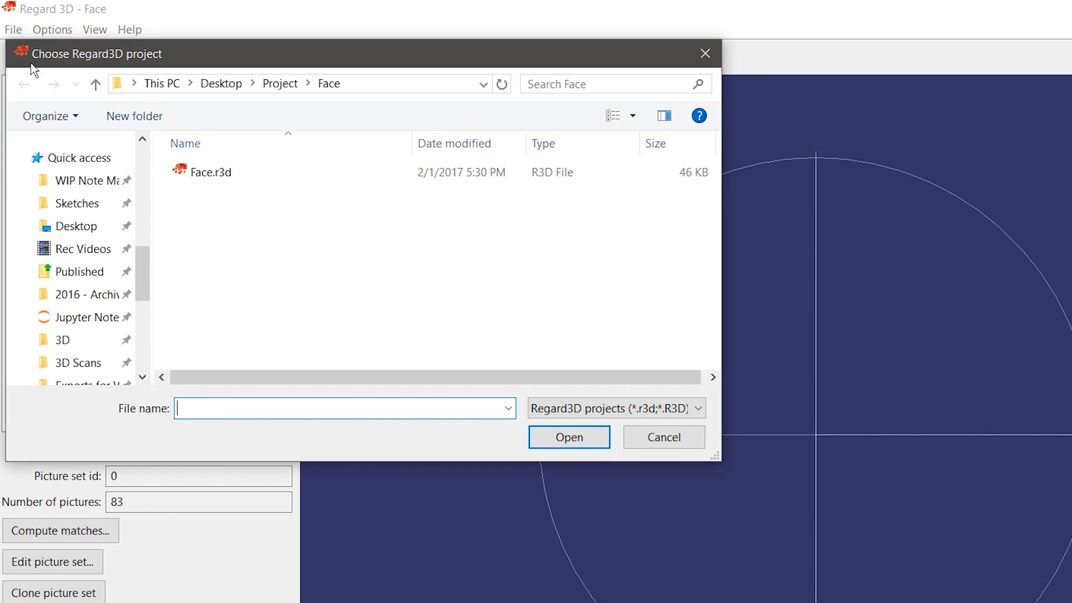
scroll(79, 172, down, 5)
click(88, 225)
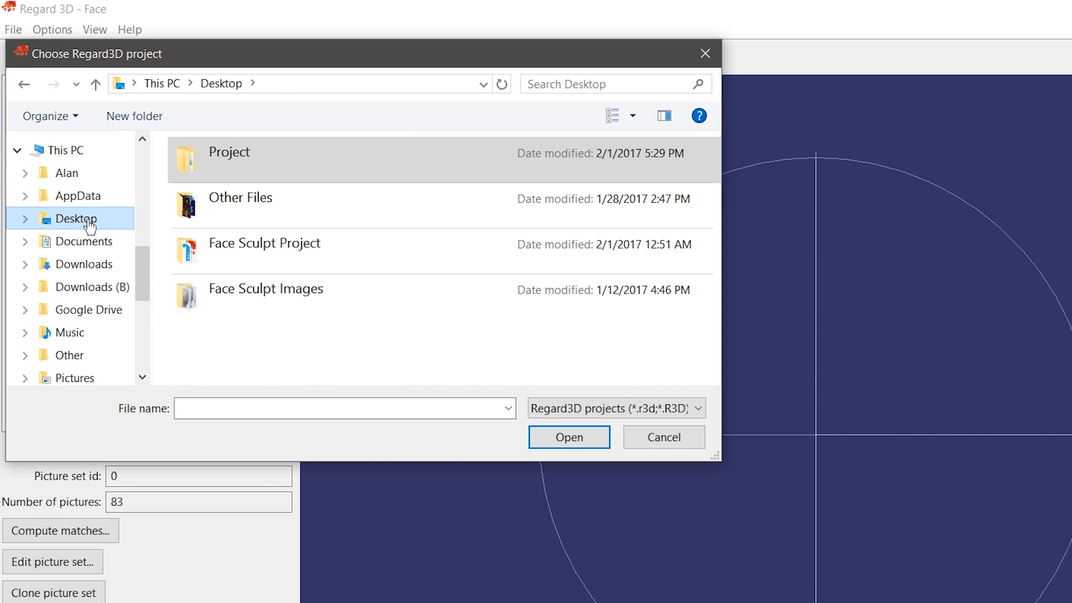
double_click(329, 259)
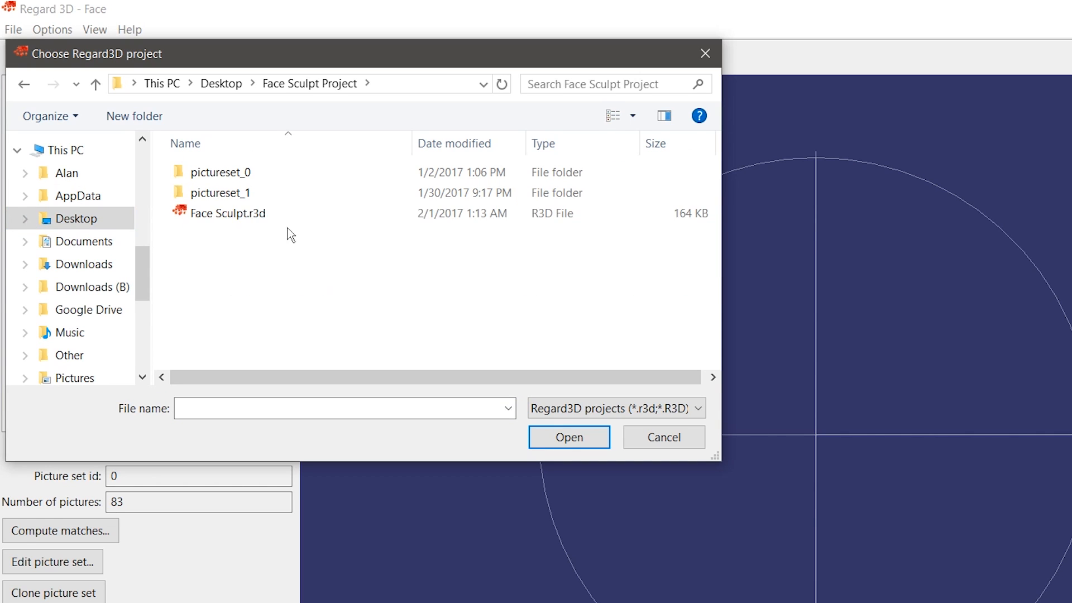
click(257, 220)
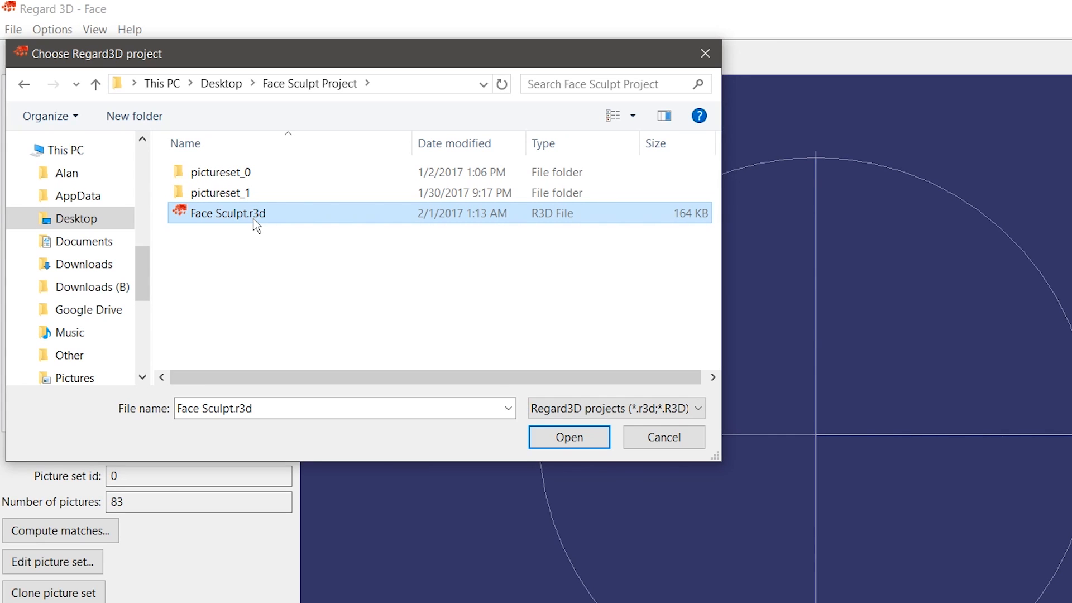
click(540, 438)
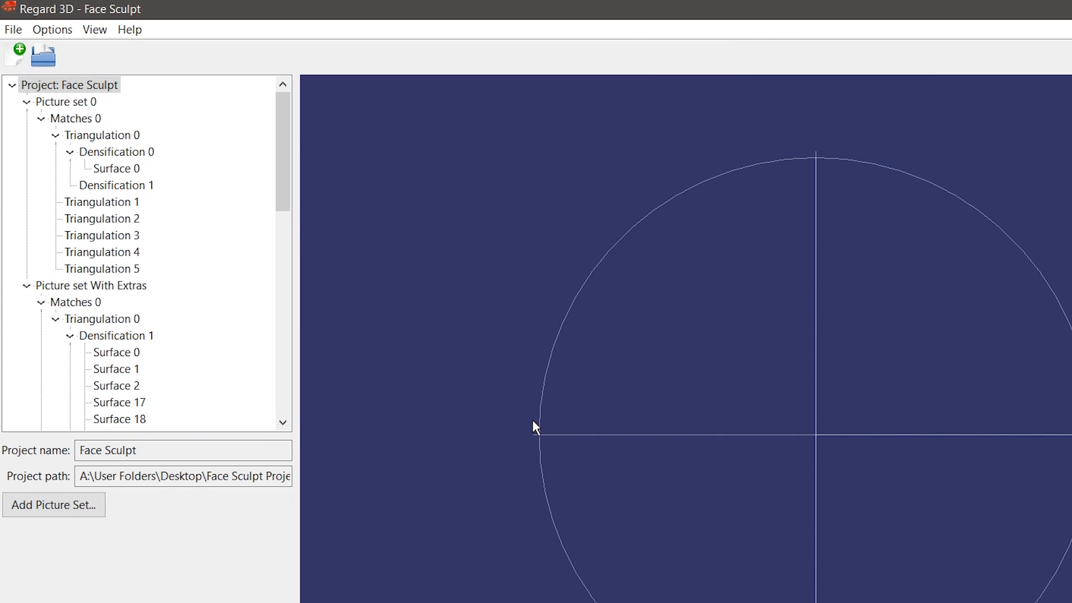
mouse_move(278, 159)
mouse_down()
mouse_move(287, 232)
mouse_move(278, 330)
mouse_move(292, 382)
mouse_move(287, 241)
mouse_move(130, 128)
mouse_up()
Step: Inspect the Picture set 0, Matches 0 and Triangulation 1 details
click(79, 106)
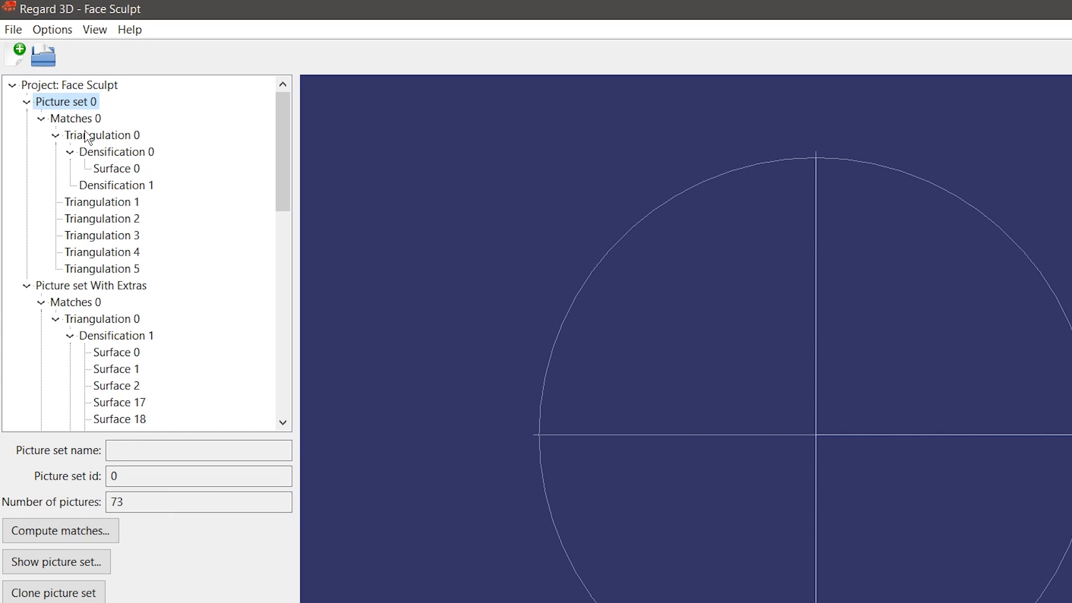
click(90, 122)
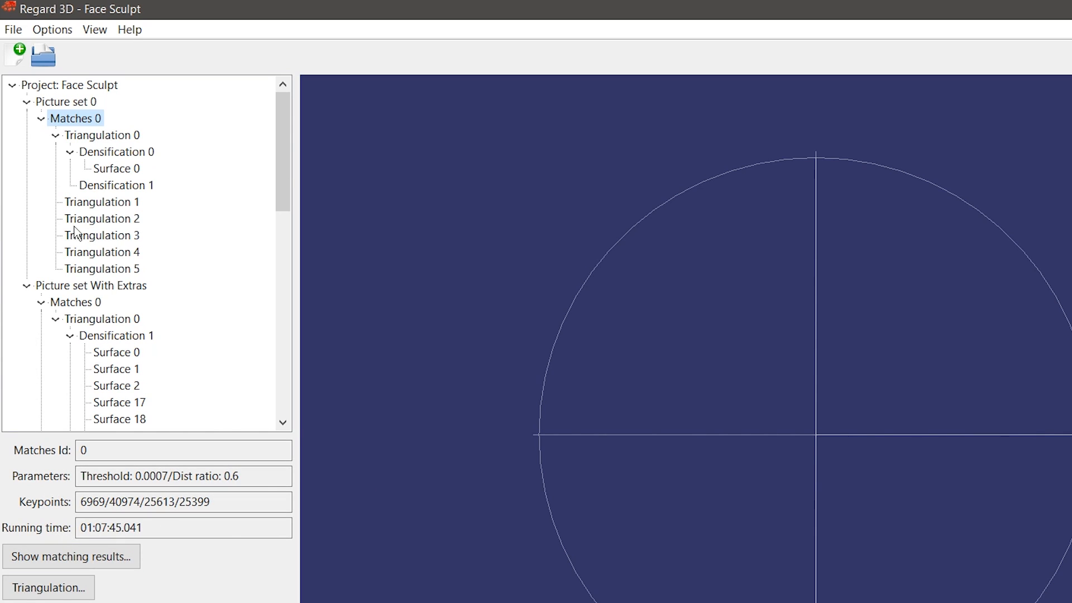
click(117, 204)
scroll(135, 313, down, 9)
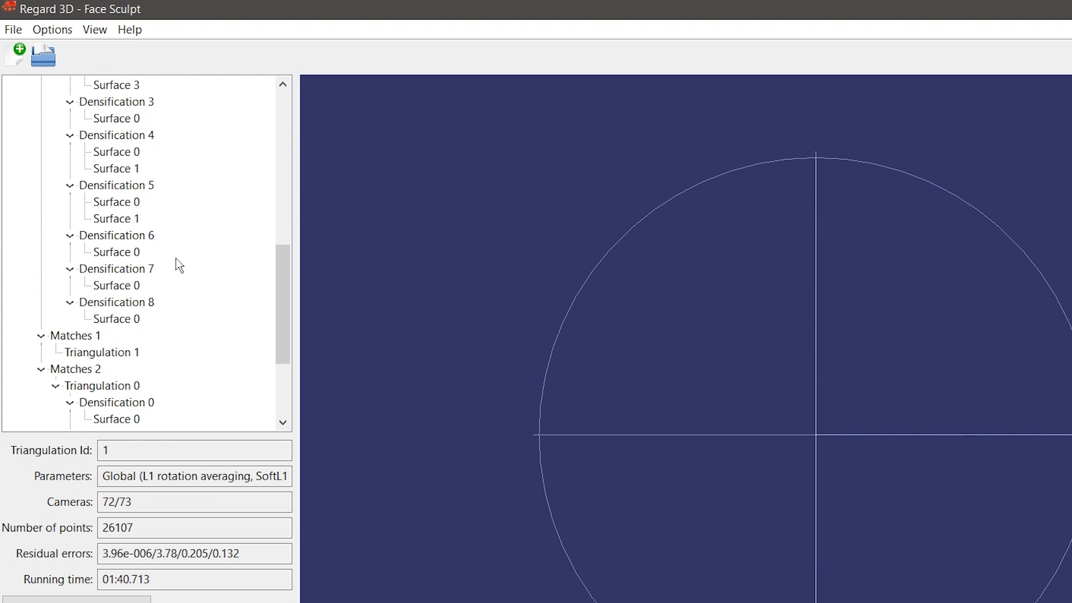
scroll(175, 264, down, 3)
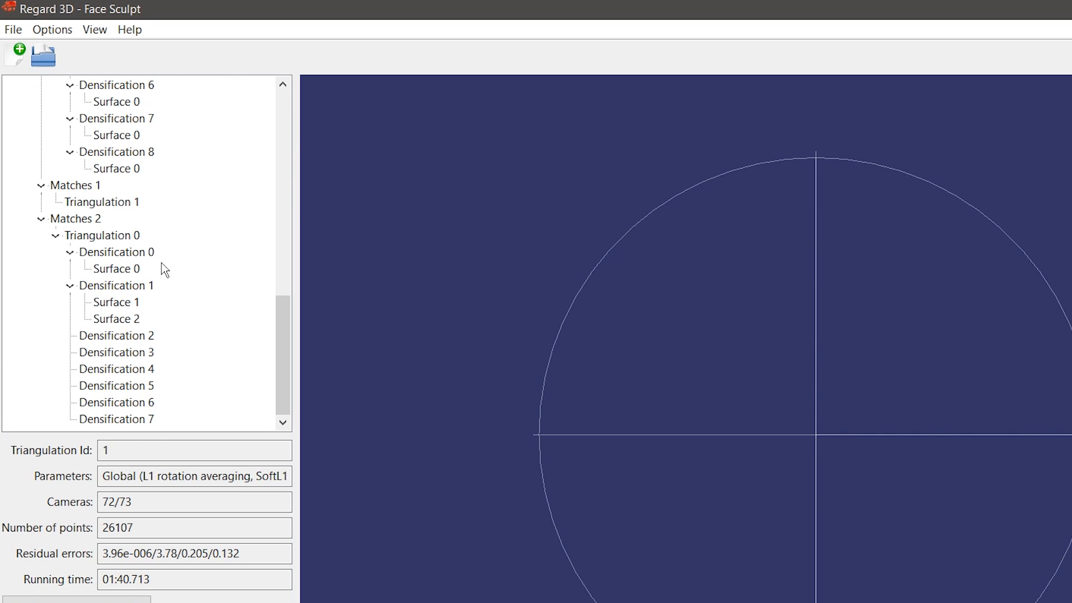
Step: Open Project\Face\Face.r3d from the desktop in Notepad to view its XML
drag(317, 2, 643, 251)
double_click(33, 134)
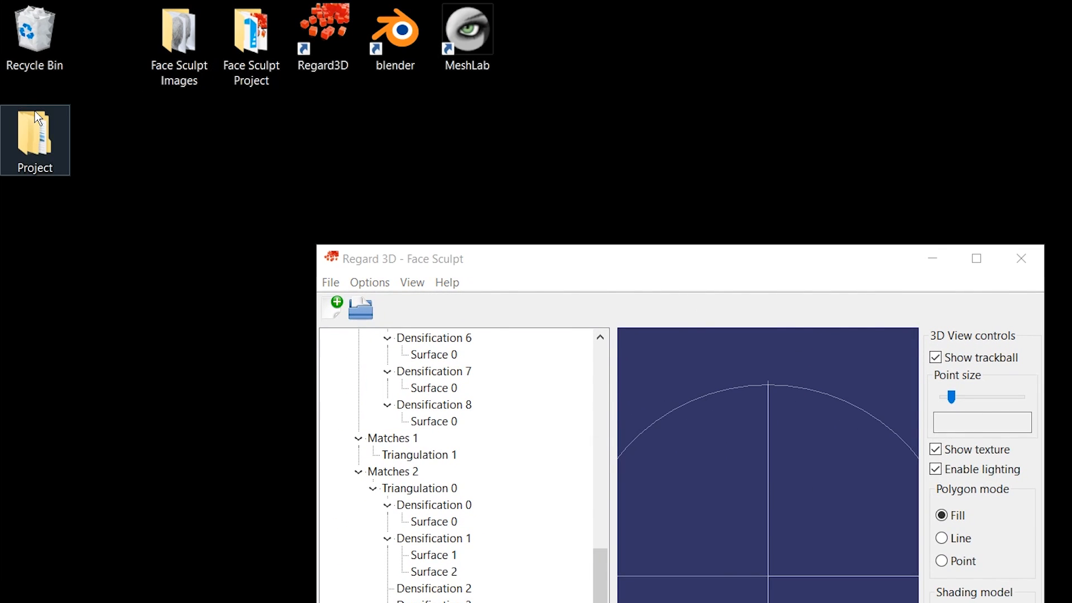
double_click(235, 215)
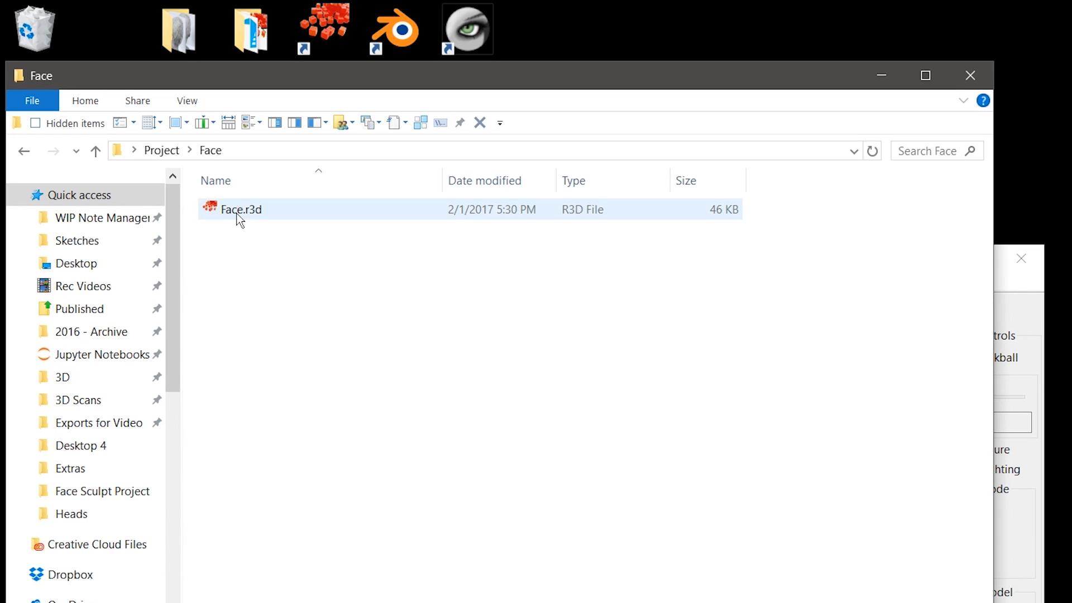
click(240, 212)
right_click(239, 211)
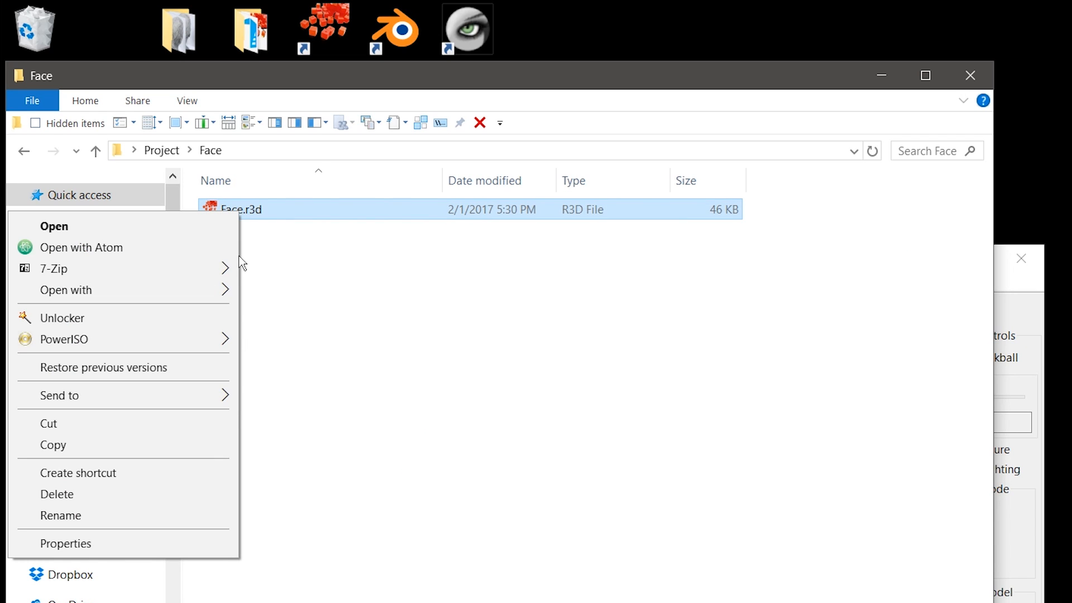
mouse_move(216, 296)
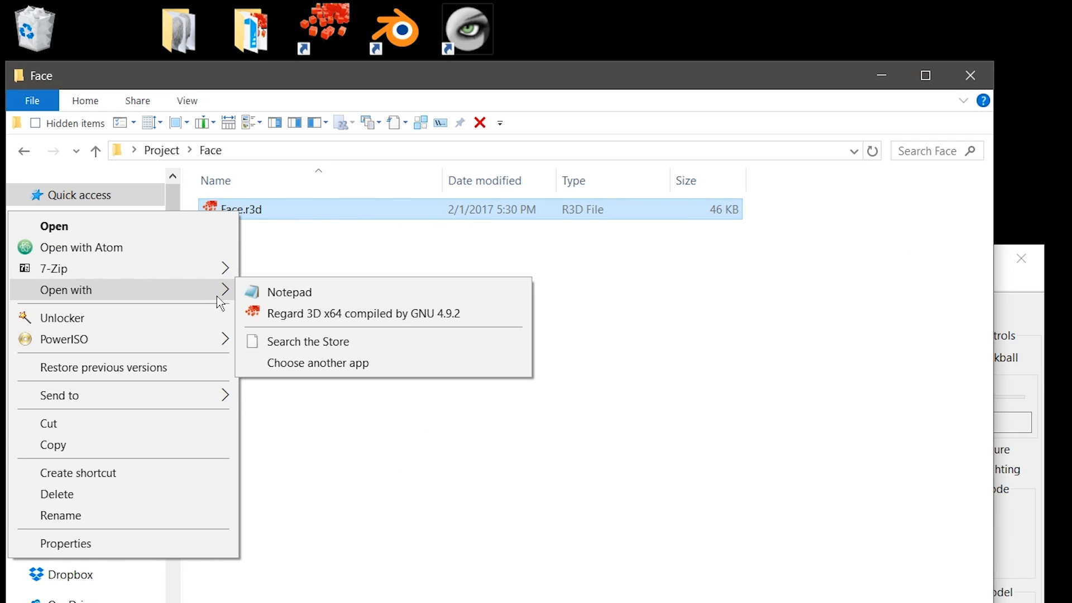
click(267, 296)
drag(328, 65, 490, 53)
scroll(690, 400, down, 2)
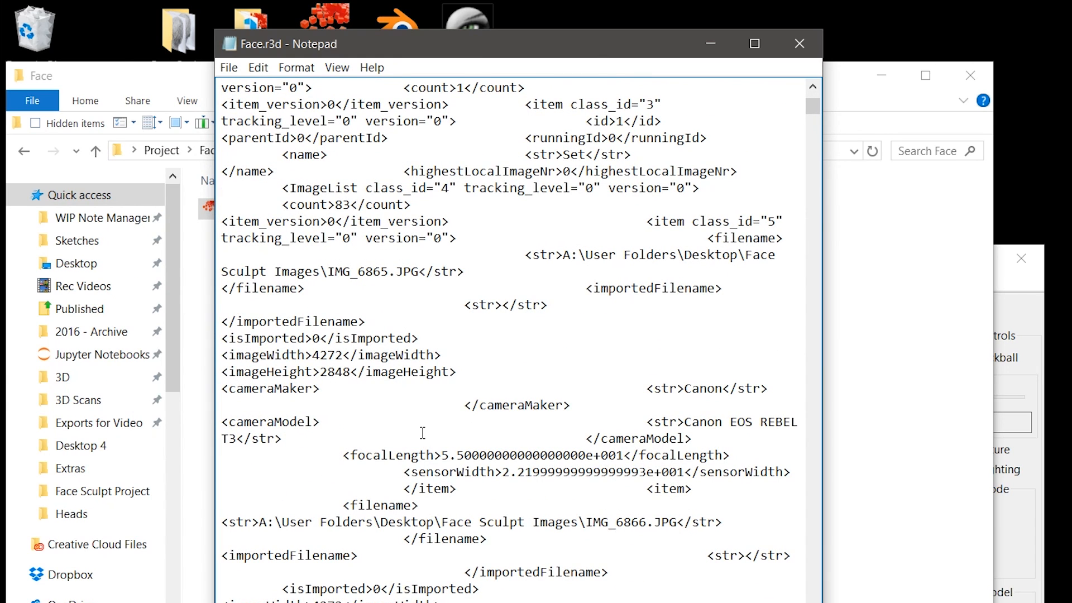
Step: Inspect the first photo's stored path, close Notepad and Explorer, and maximize Regard3D
drag(563, 255, 419, 272)
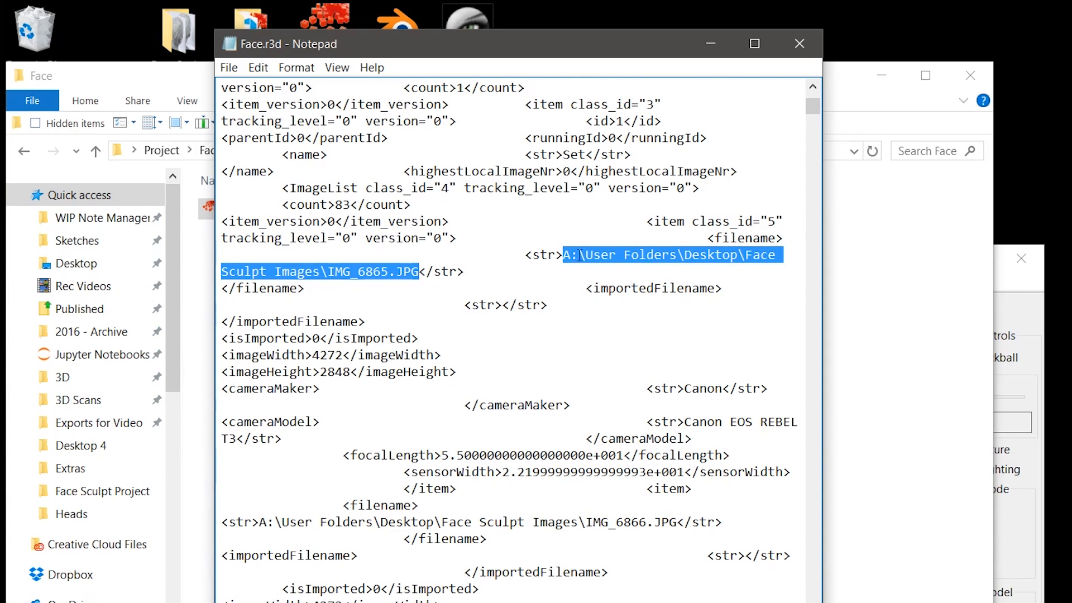
click(427, 206)
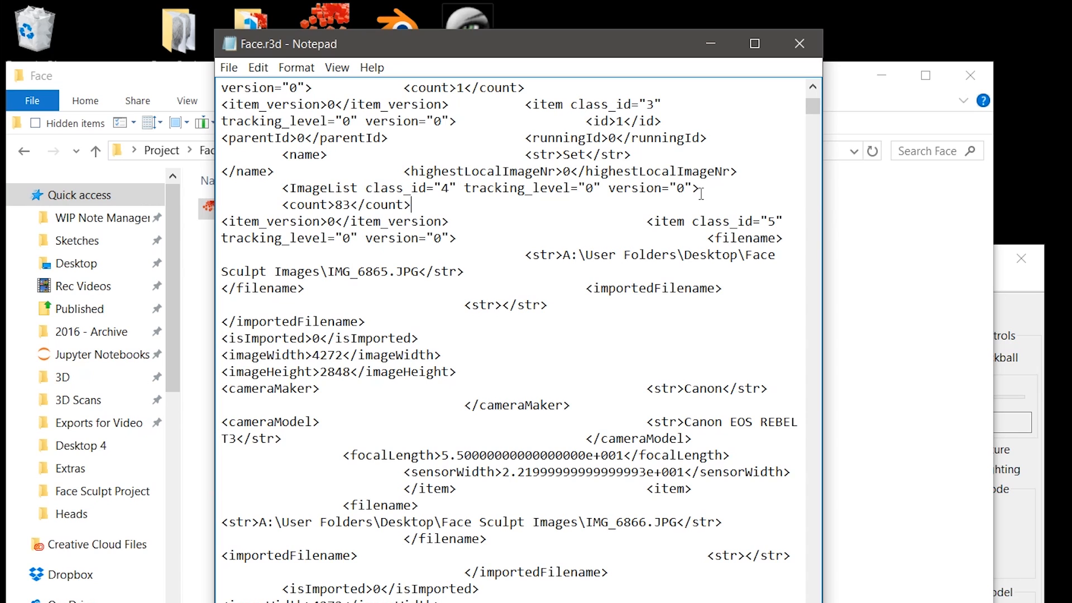
click(798, 43)
click(974, 71)
double_click(810, 267)
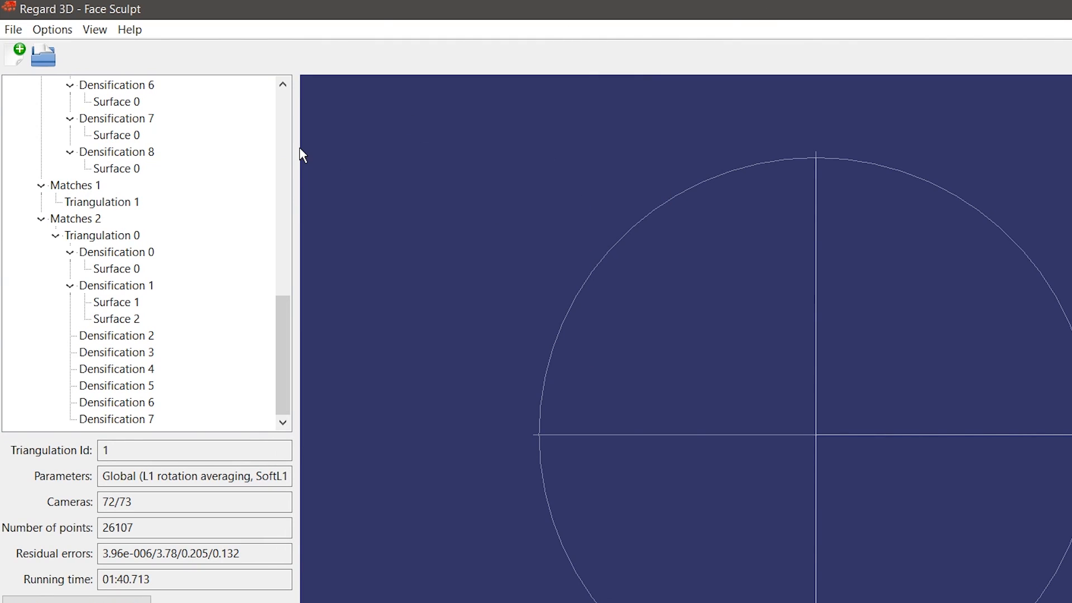
Step: Re-maximize Regard3D, collapse the project tree, and compare the With Extras and Picture set 0 details
double_click(258, 5)
drag(679, 334, 720, 0)
scroll(258, 306, up, 12)
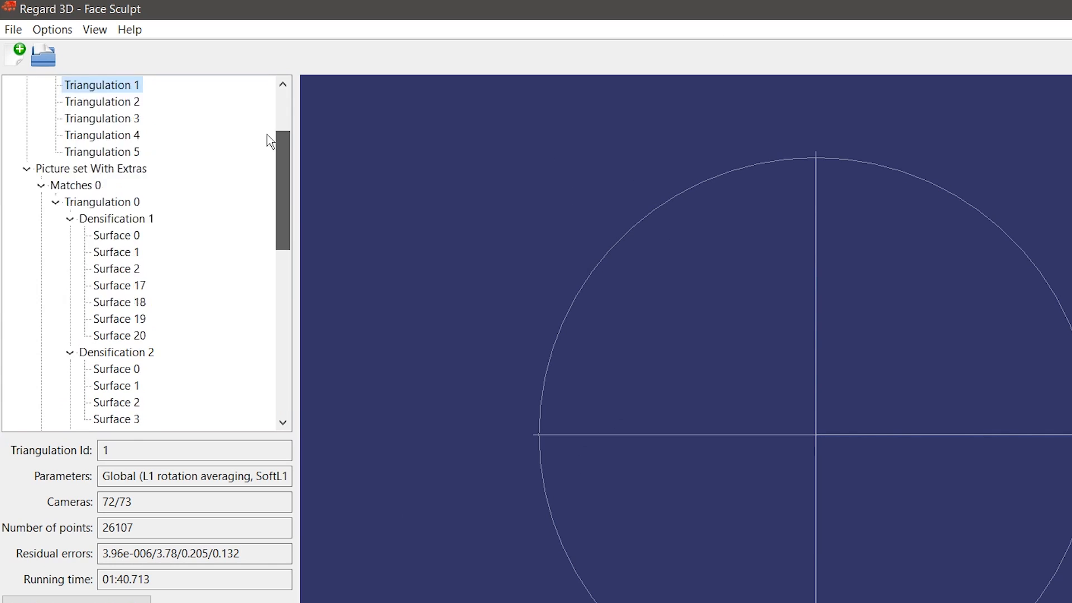
click(26, 102)
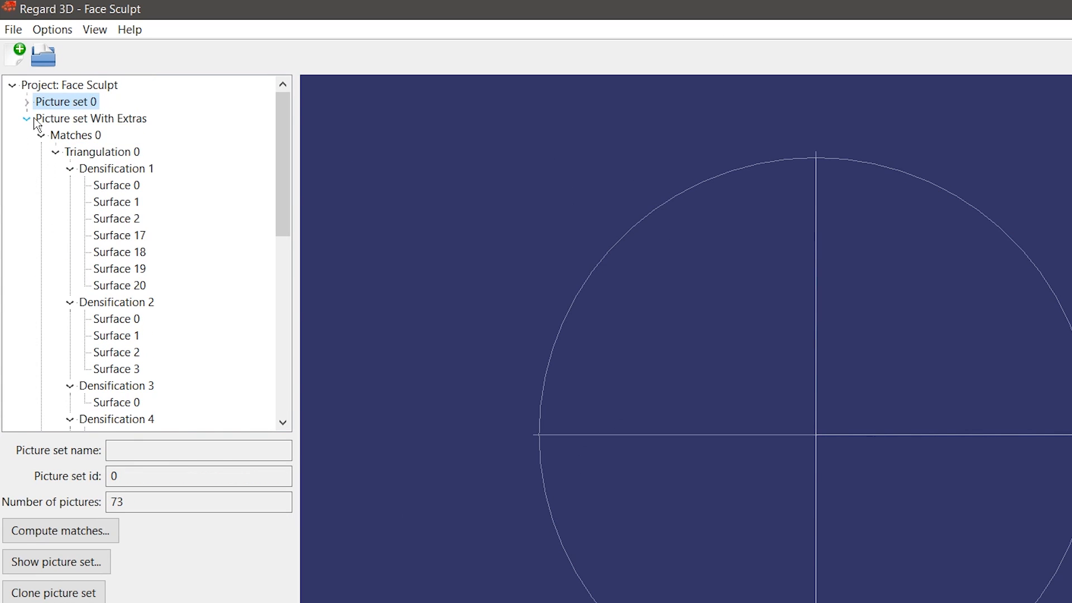
click(12, 85)
click(12, 84)
click(65, 120)
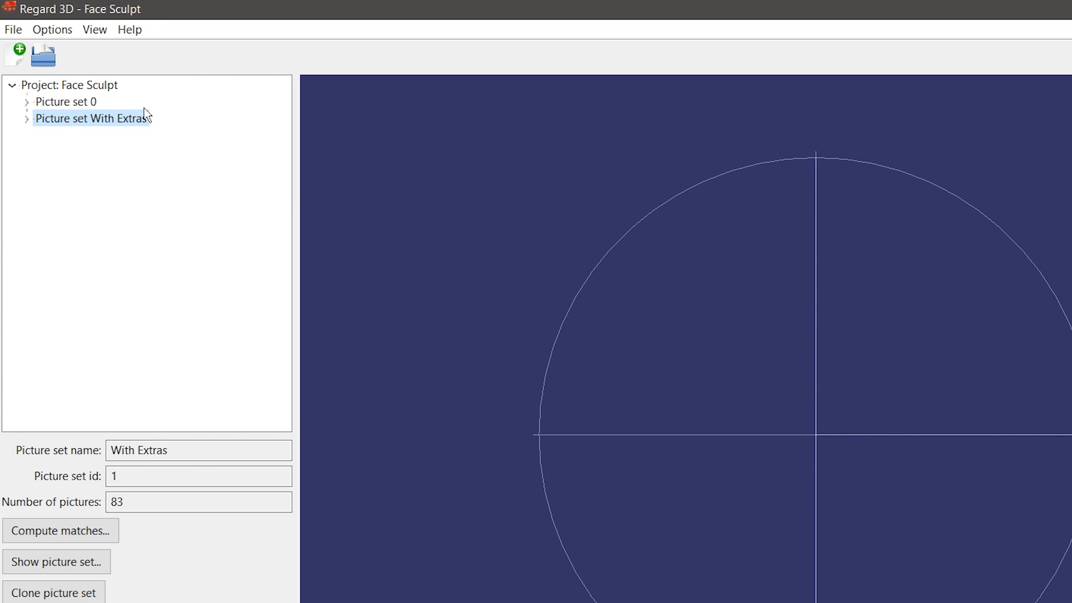
click(60, 102)
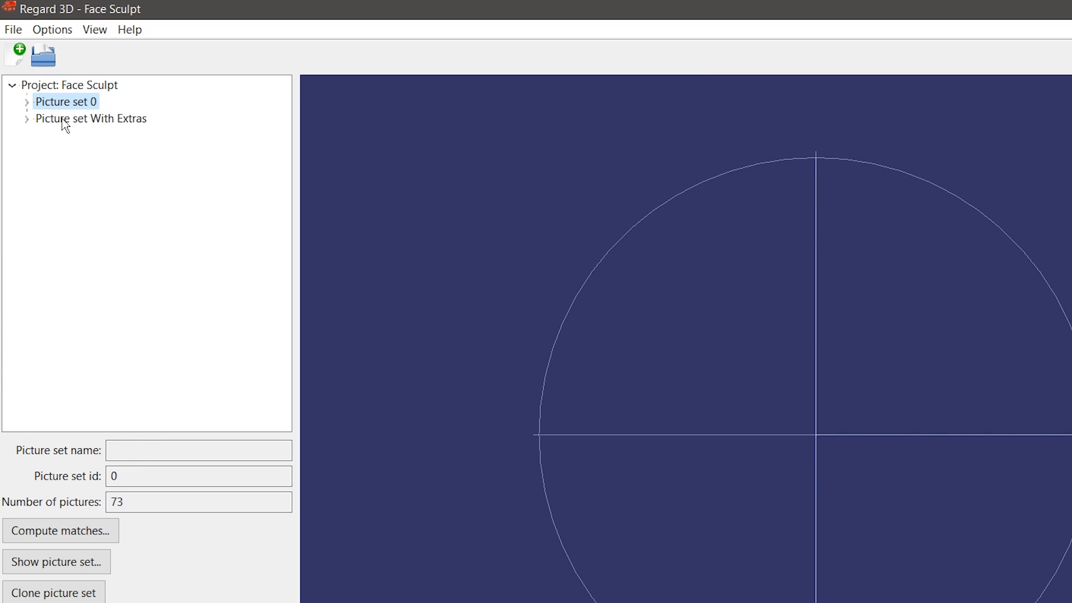
click(64, 119)
Step: Expand With Extras, collapse Matches 0–2, and open the matching results for Matches 0
click(26, 119)
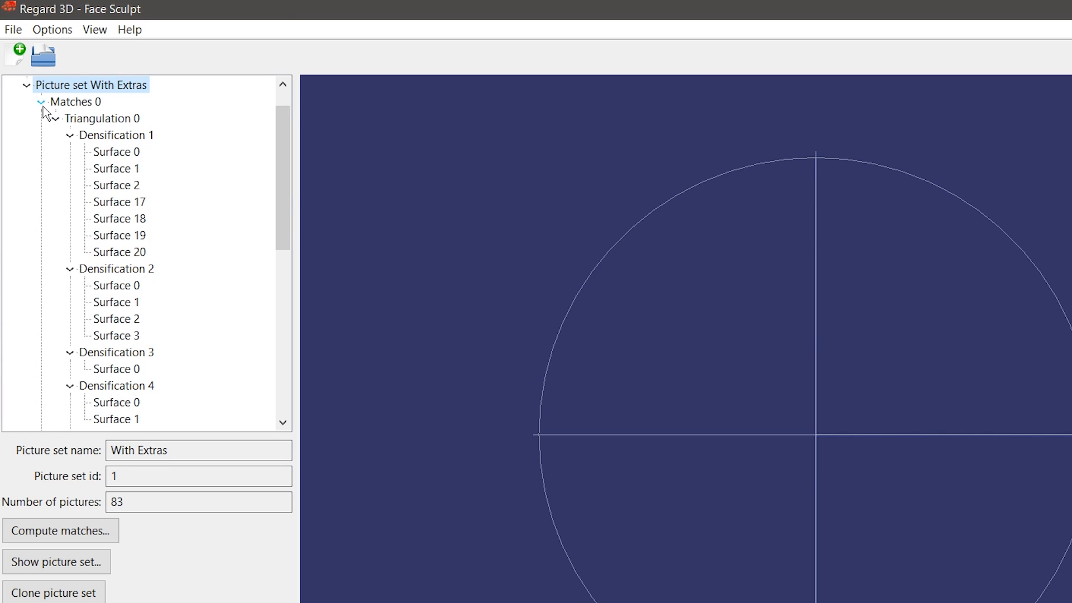
click(42, 103)
click(42, 152)
click(42, 168)
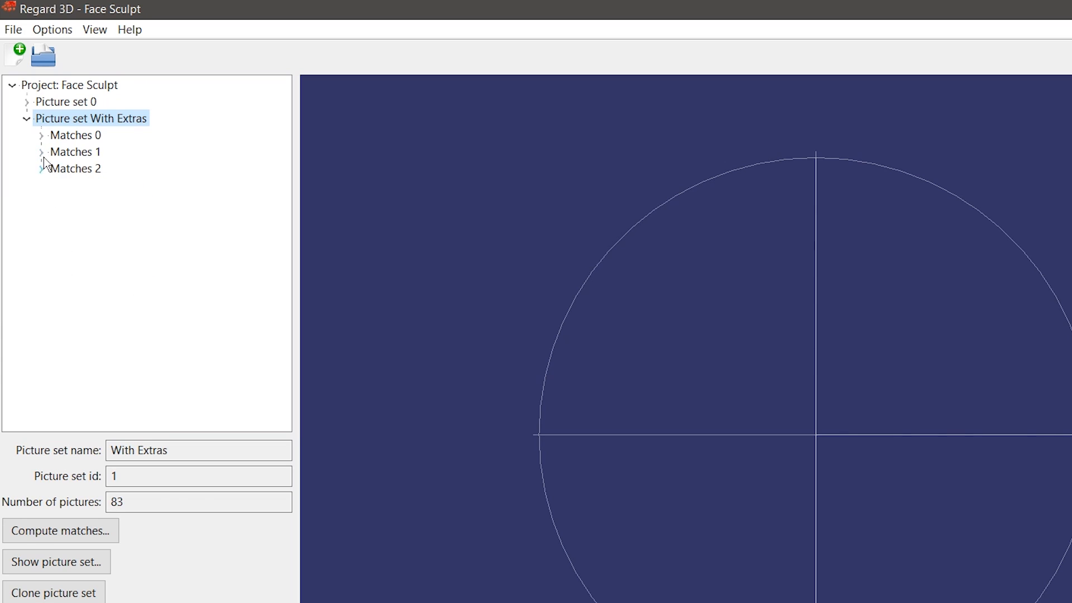
click(64, 136)
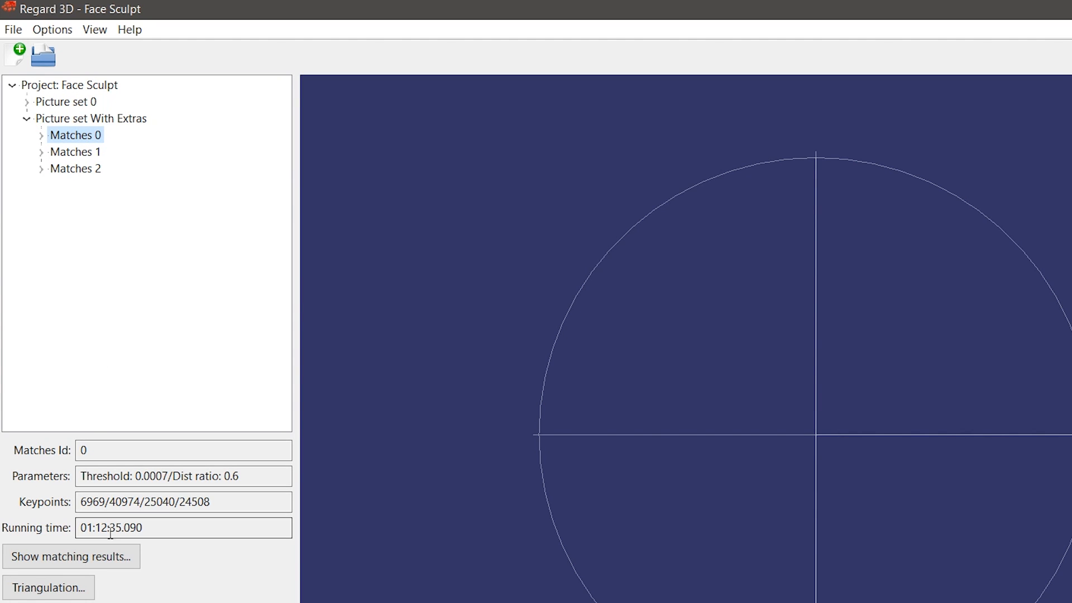
click(38, 562)
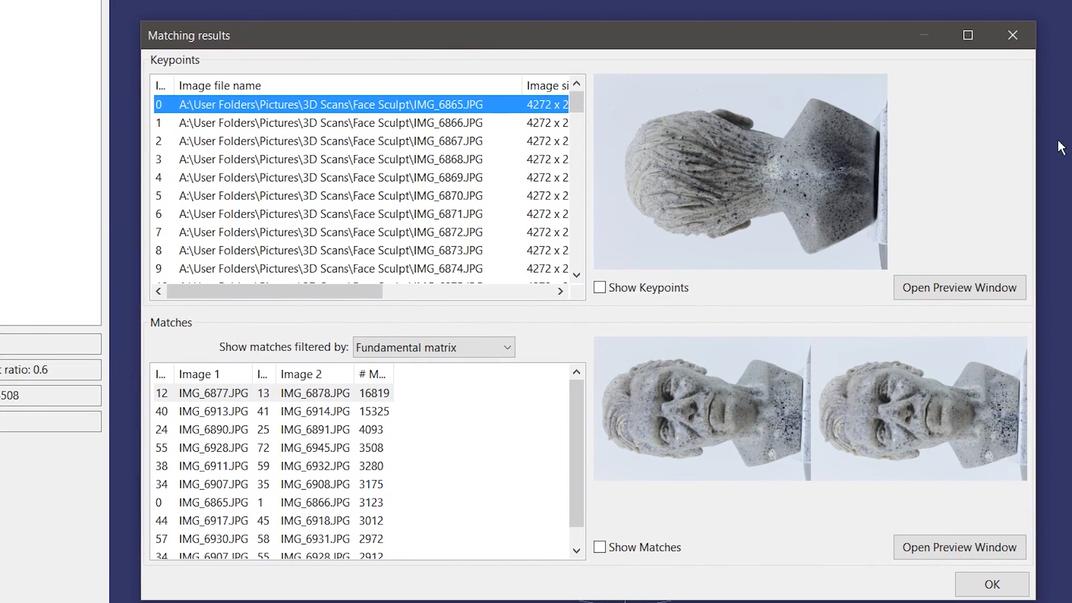
drag(769, 52, 720, 44)
scroll(385, 133, down, 4)
scroll(396, 139, up, 4)
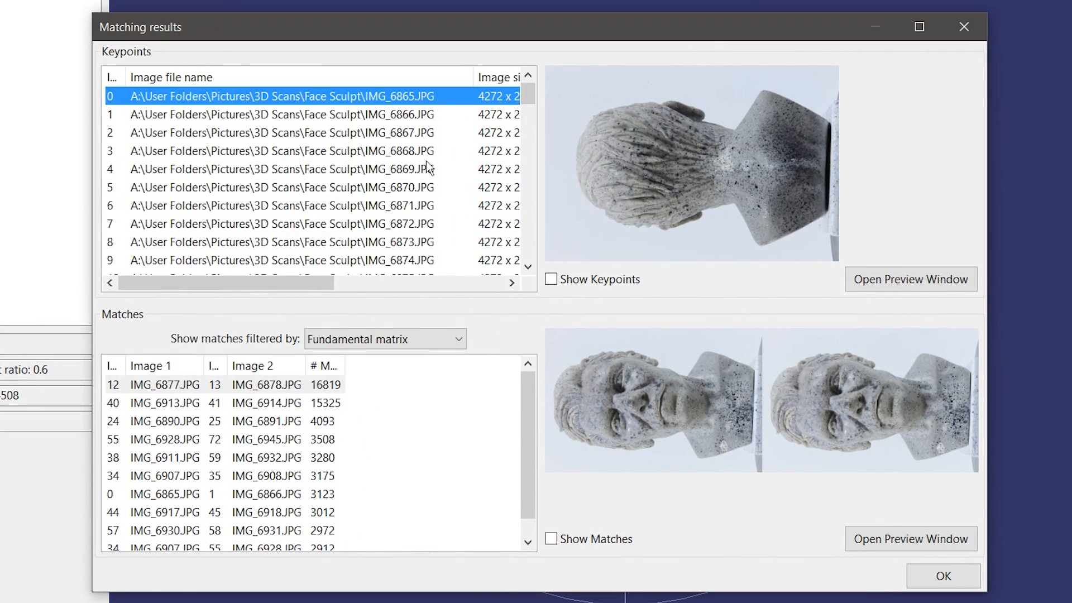
click(551, 279)
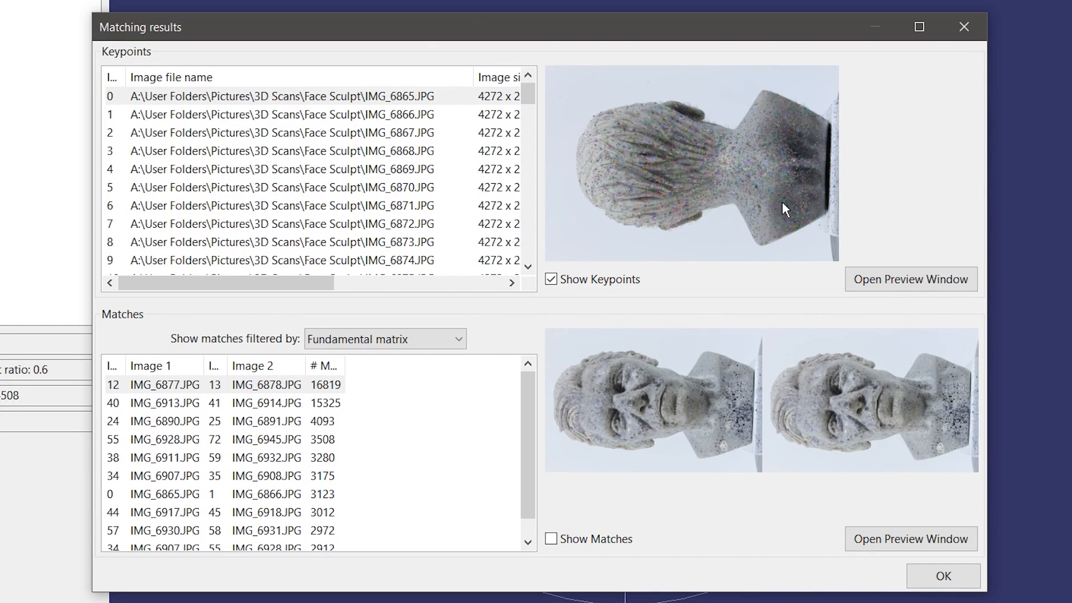
click(897, 279)
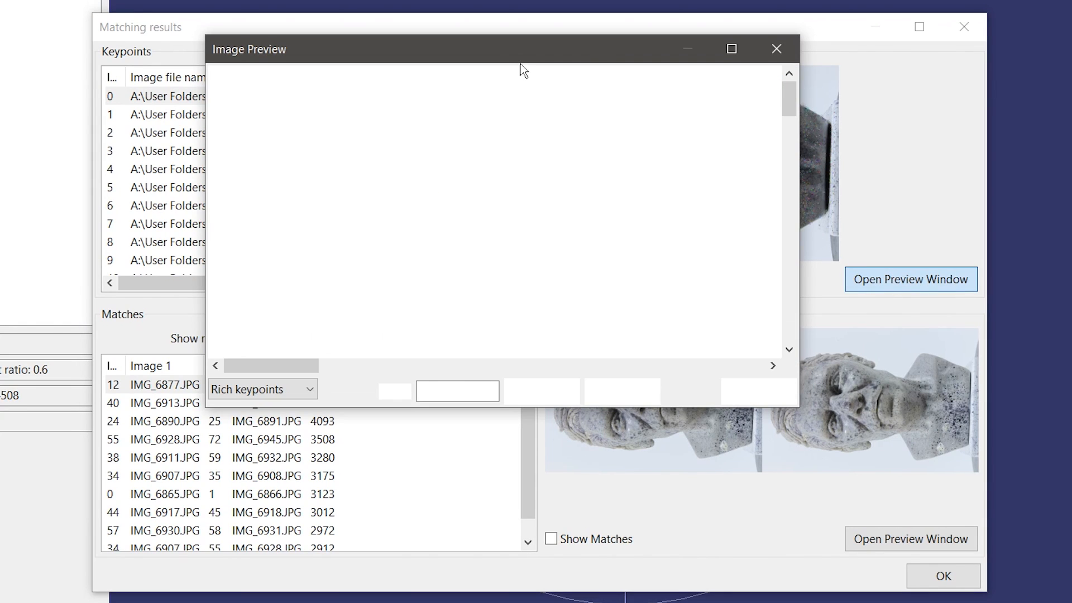
click(621, 397)
drag(787, 133, 798, 200)
drag(432, 357, 646, 328)
drag(790, 223, 758, 160)
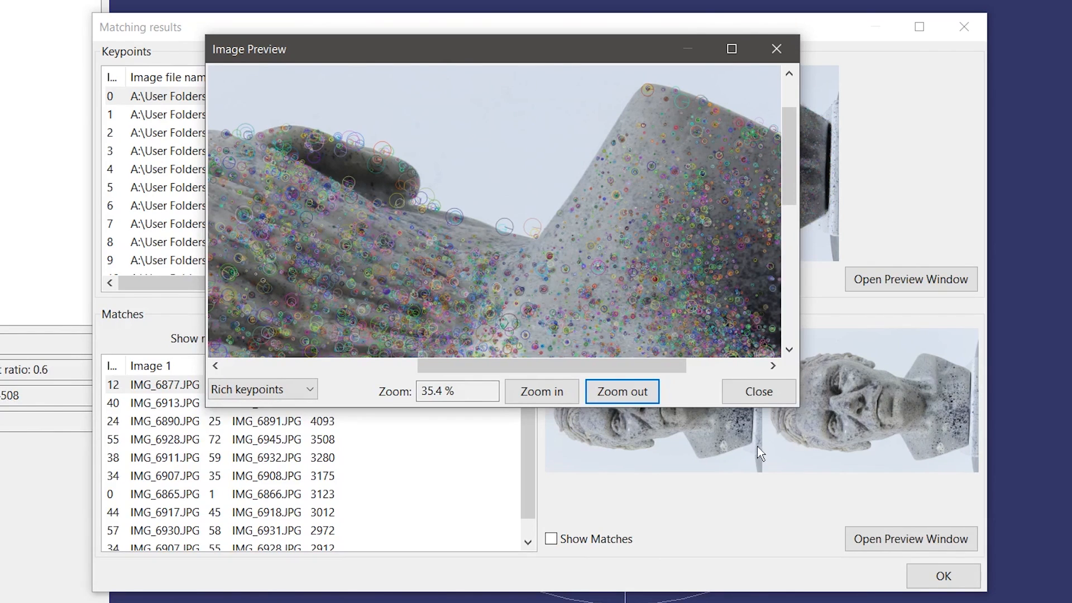
click(762, 394)
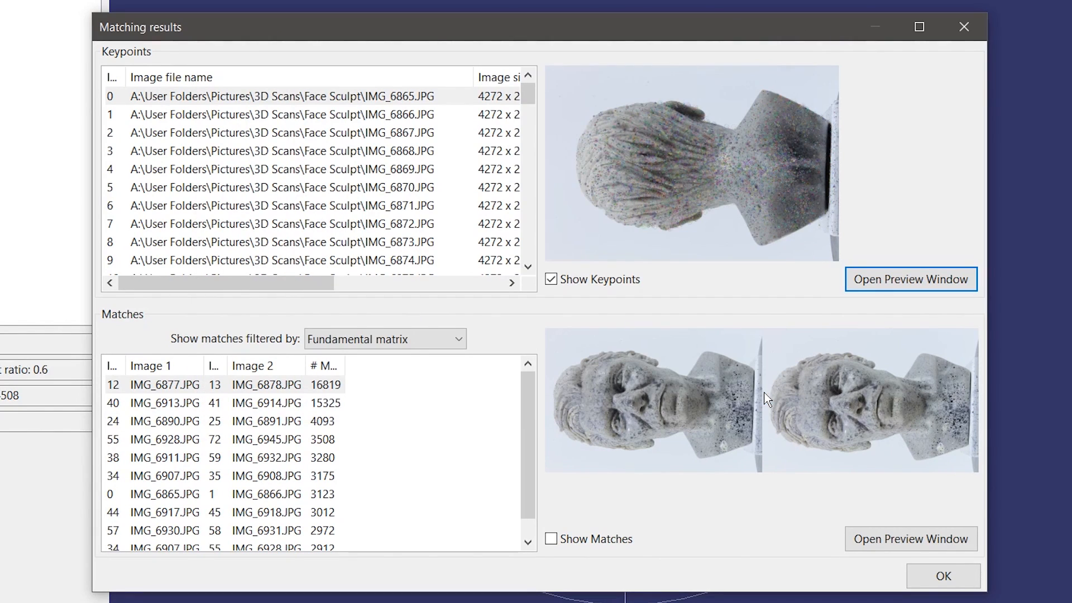
click(310, 407)
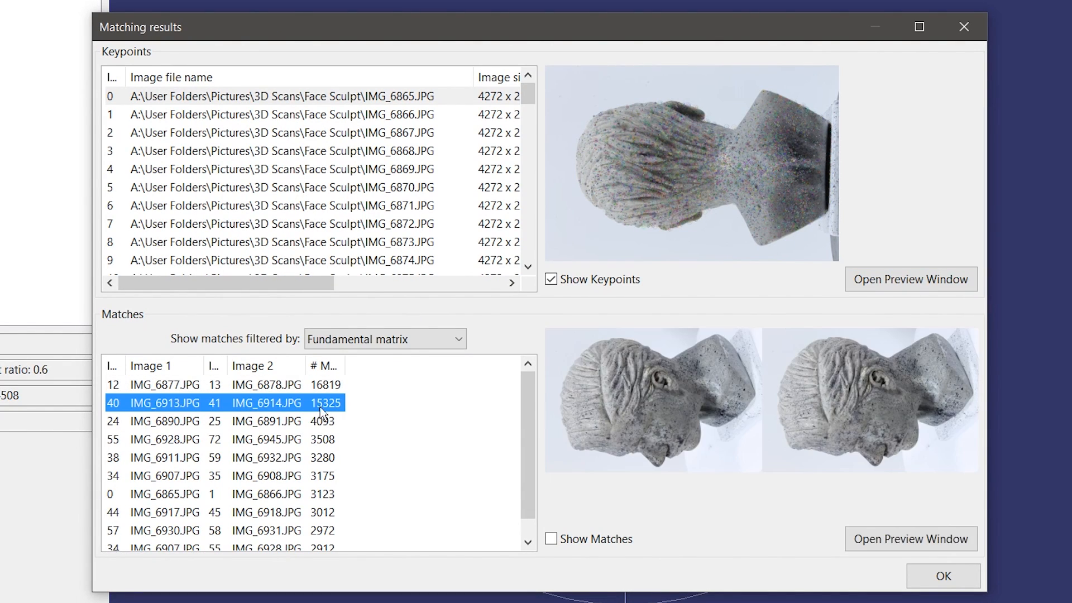
click(551, 539)
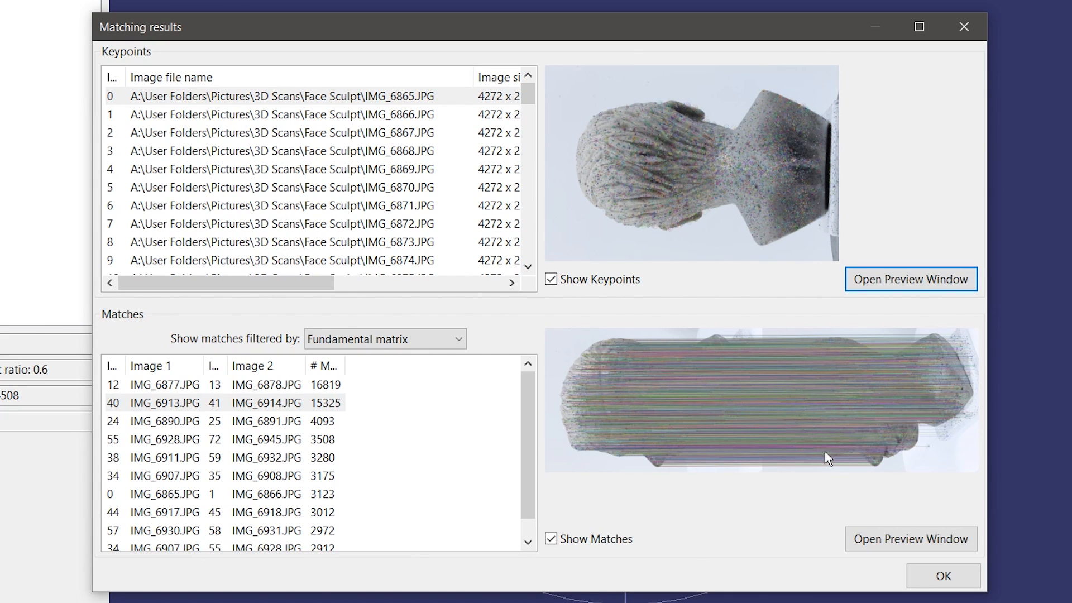
click(943, 576)
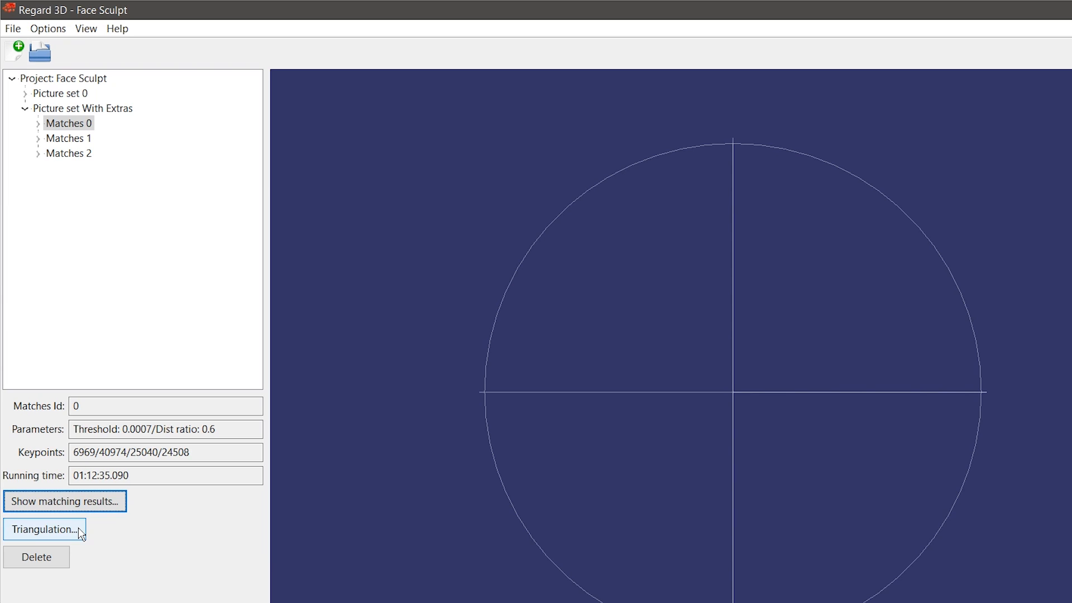
click(39, 125)
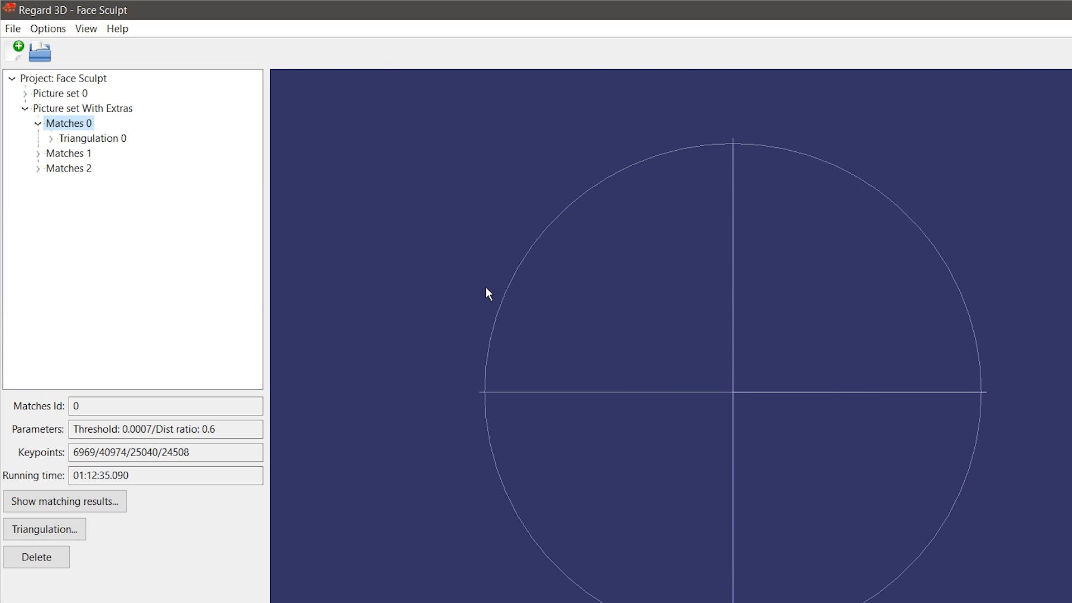
Step: View Triangulation 0 details, then return to the Matches 0 details
click(86, 140)
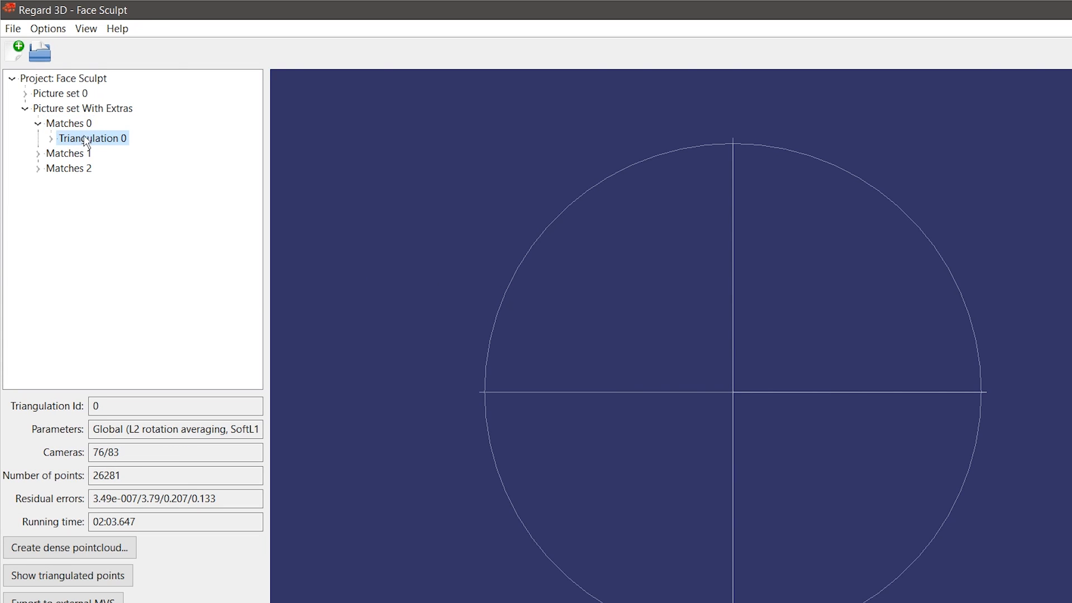
click(62, 124)
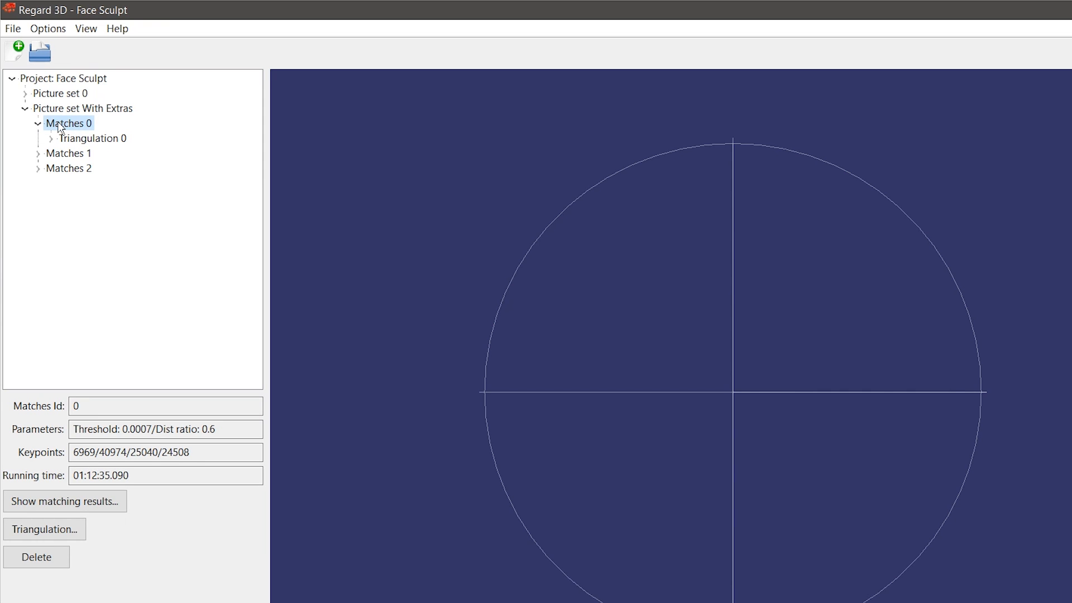
Step: In the triangulation settings, choose IMG_6877/IMG_6878 as the initial pair and the Global method
click(54, 530)
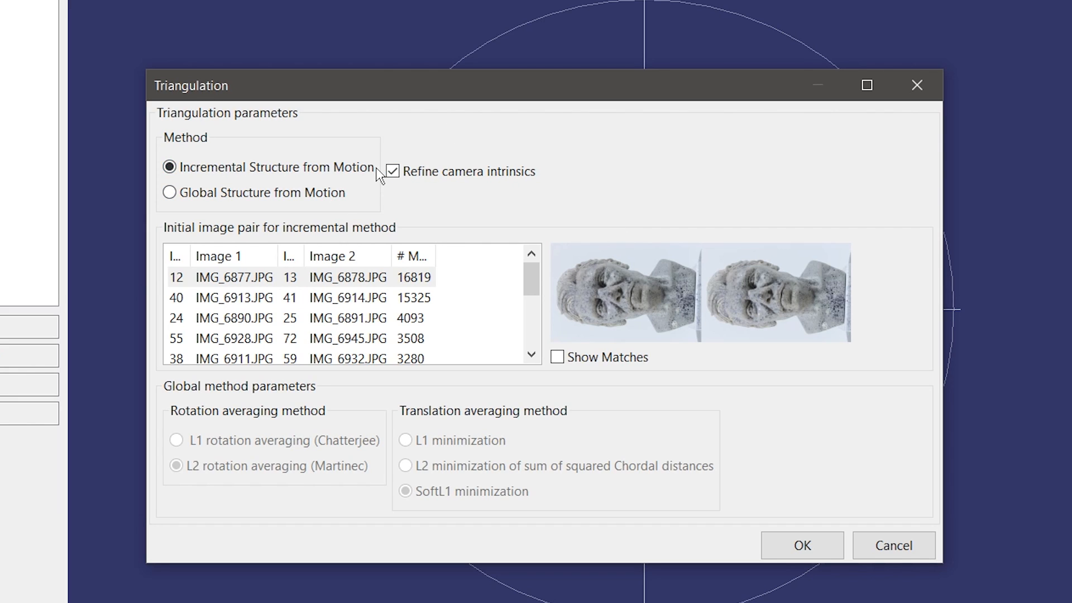
click(251, 277)
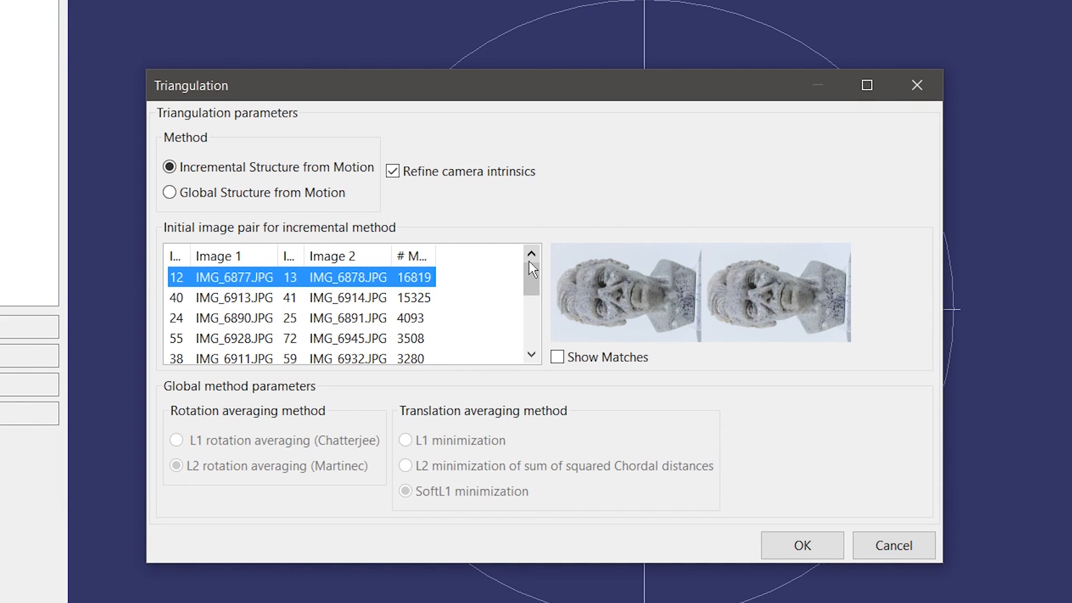
click(298, 195)
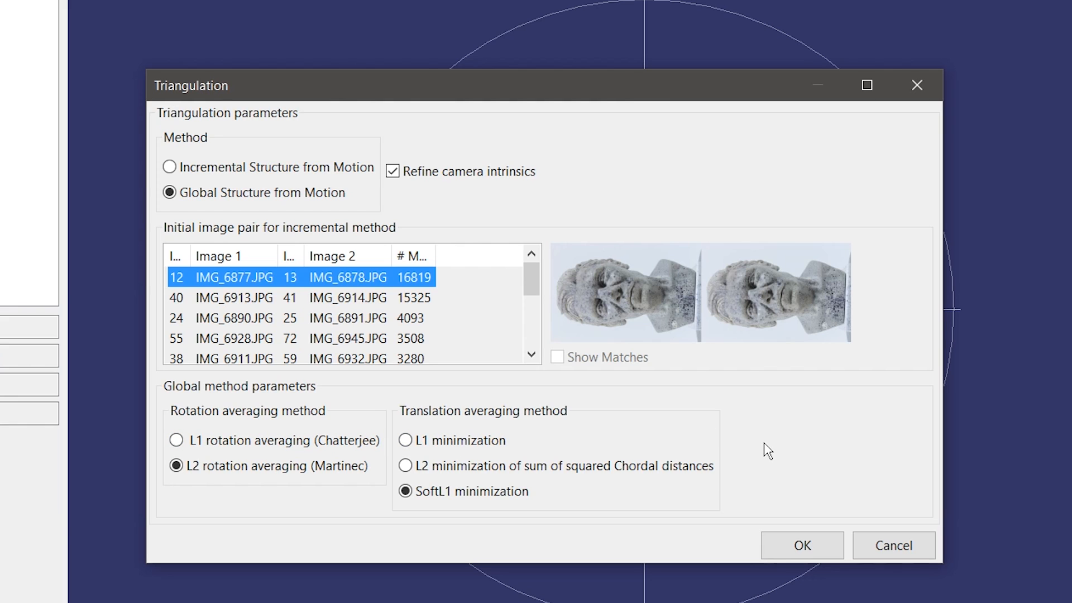
Step: Cancel without running, then show Triangulation 0's sparse point cloud of the bust
click(890, 546)
click(73, 114)
click(24, 478)
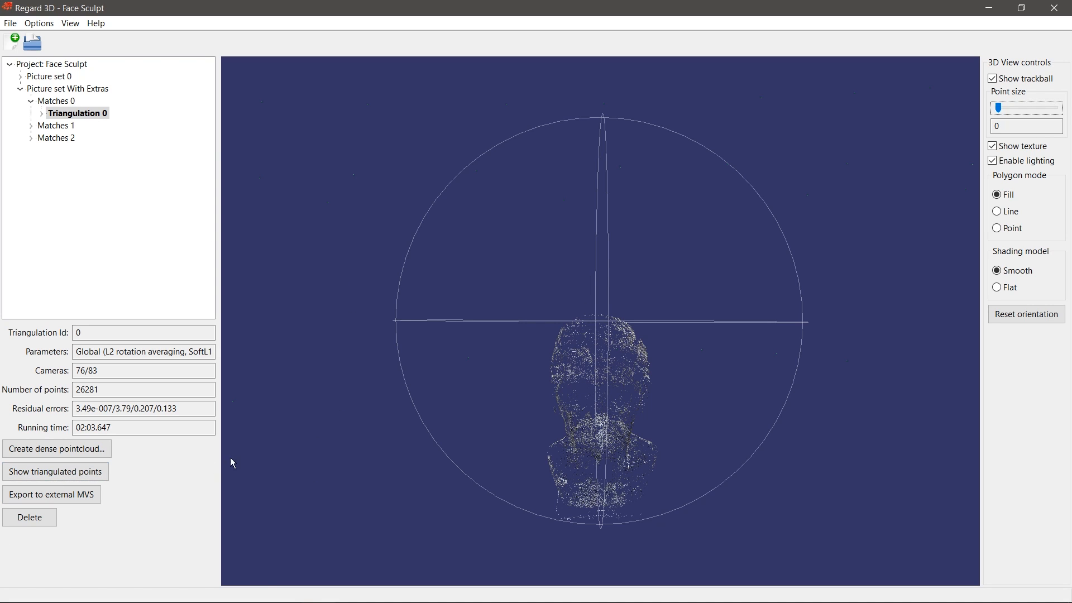
Step: Raise the point size to 8, orbit the bust and cameras, and reselect Triangulation 0
drag(784, 310, 796, 266)
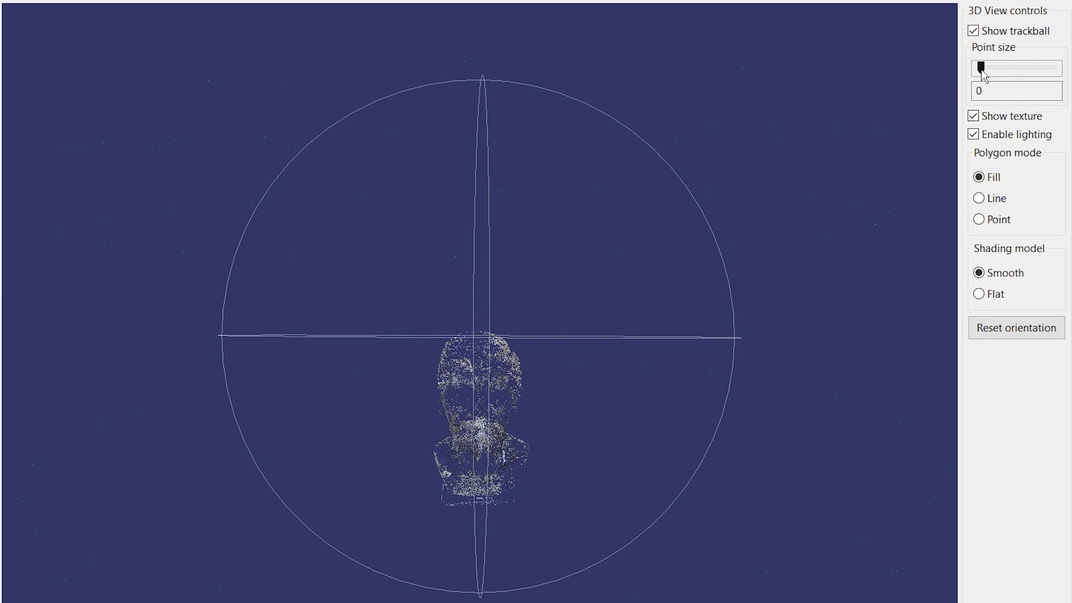
drag(981, 70, 1040, 68)
scroll(709, 158, down, 3)
drag(685, 296, 658, 291)
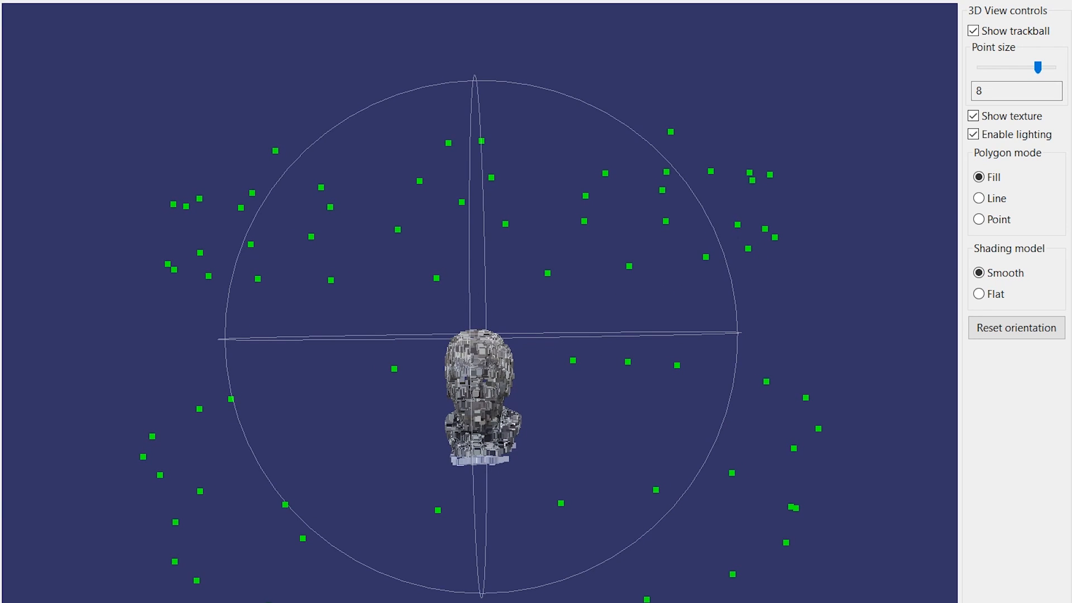
drag(126, 359, 91, 364)
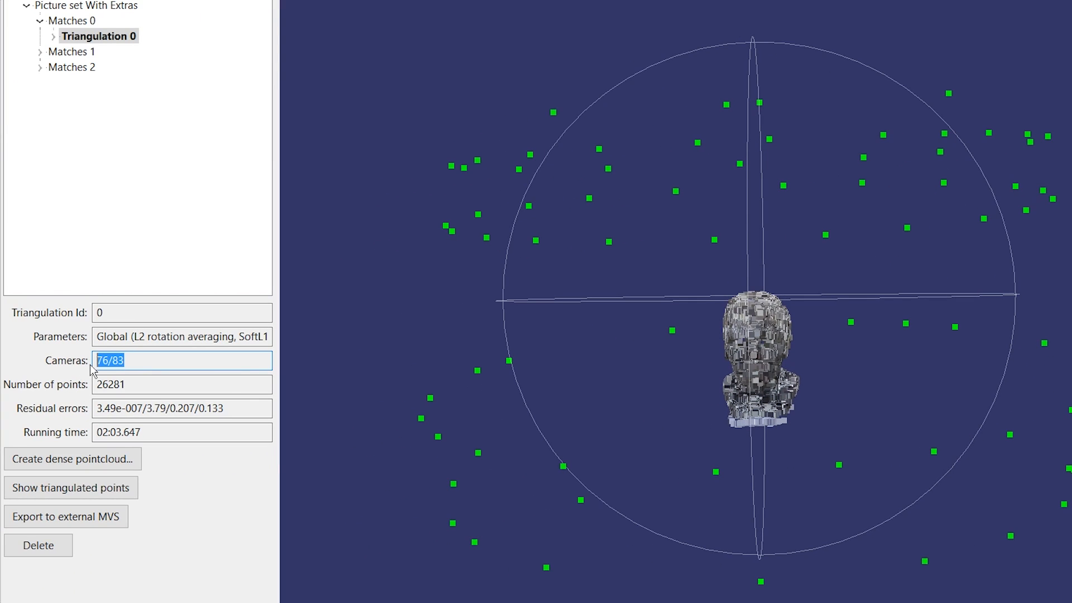
click(122, 360)
click(58, 40)
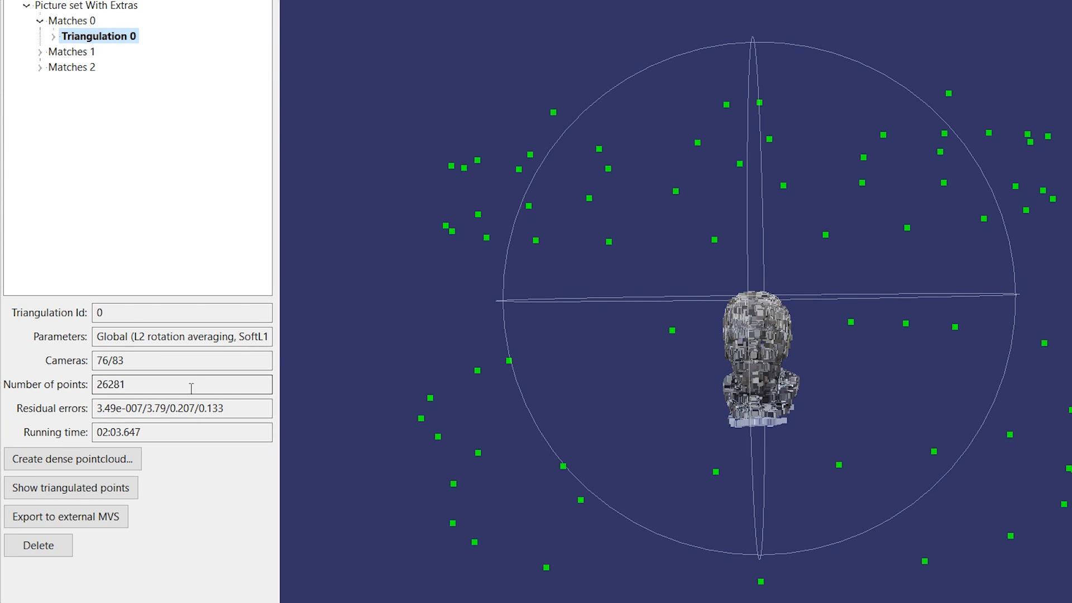
Step: Open the densification settings, set Level to 2, and choose MVE (Multi-View Environment)
click(54, 459)
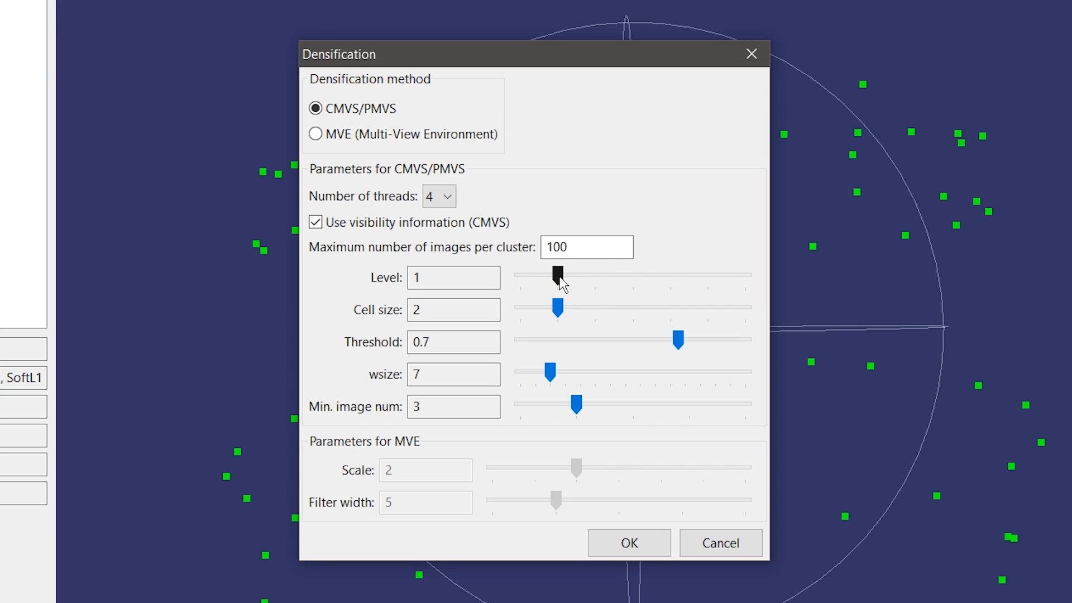
drag(559, 278, 594, 277)
click(326, 135)
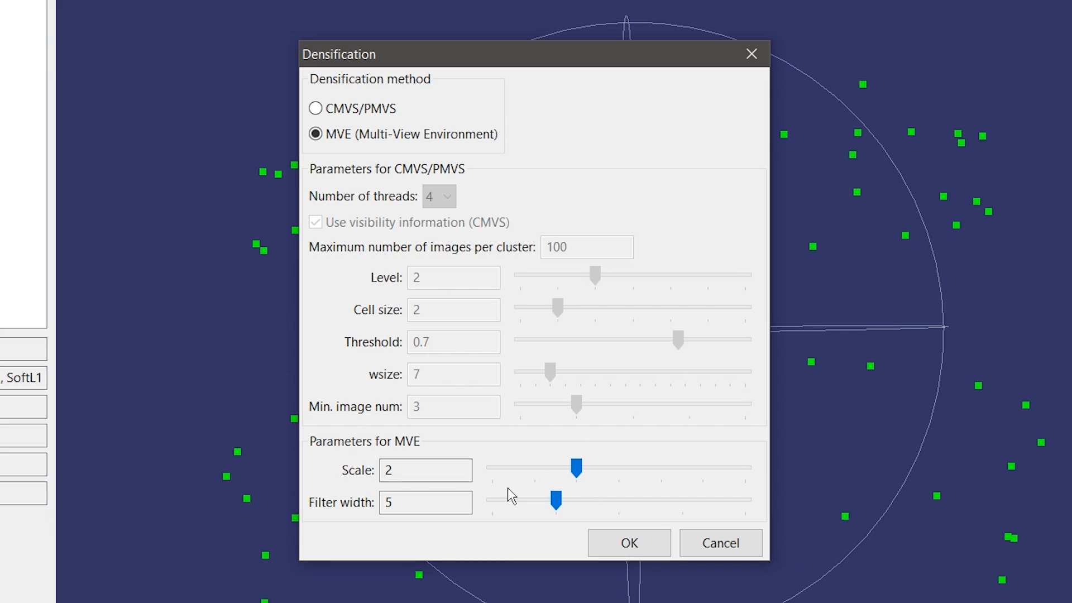
Step: Compare the CMVS/PMVS and MVE parameters, then cancel the Densification dialog without running
mouse_move(578, 467)
click(362, 111)
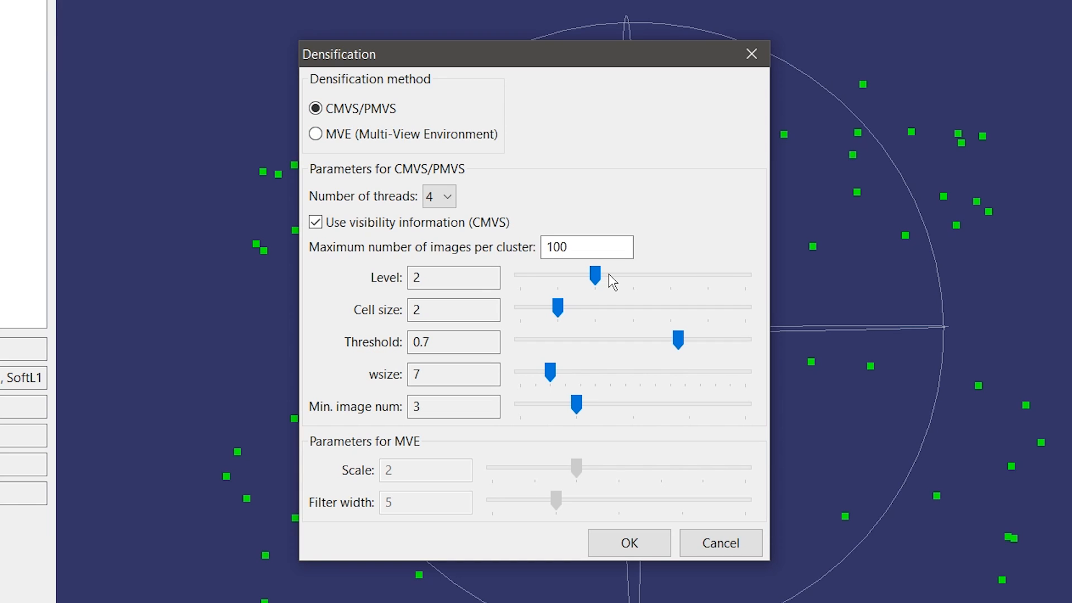
click(360, 136)
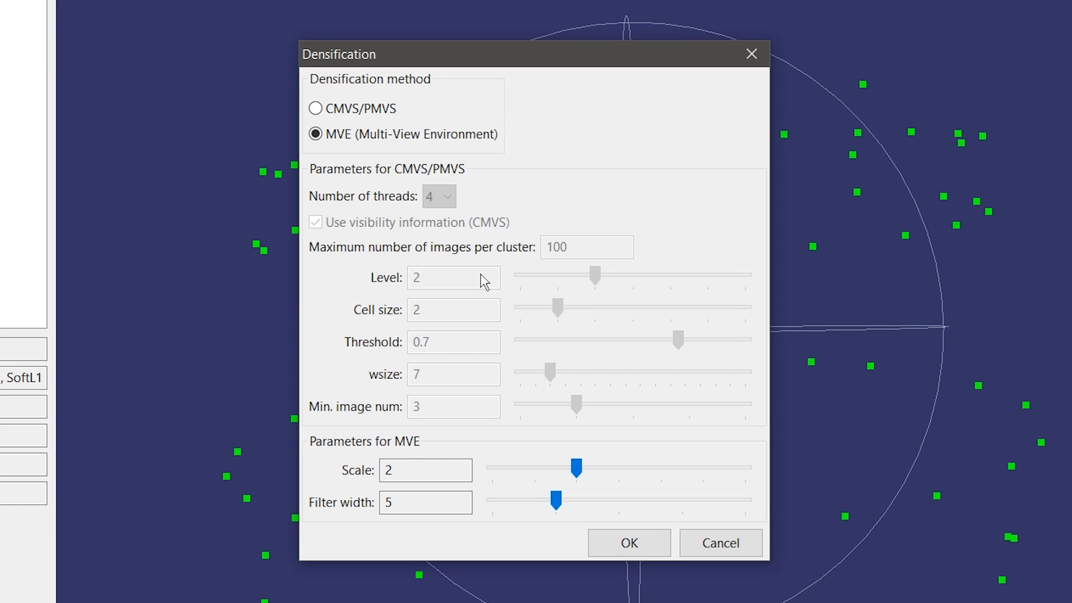
click(702, 535)
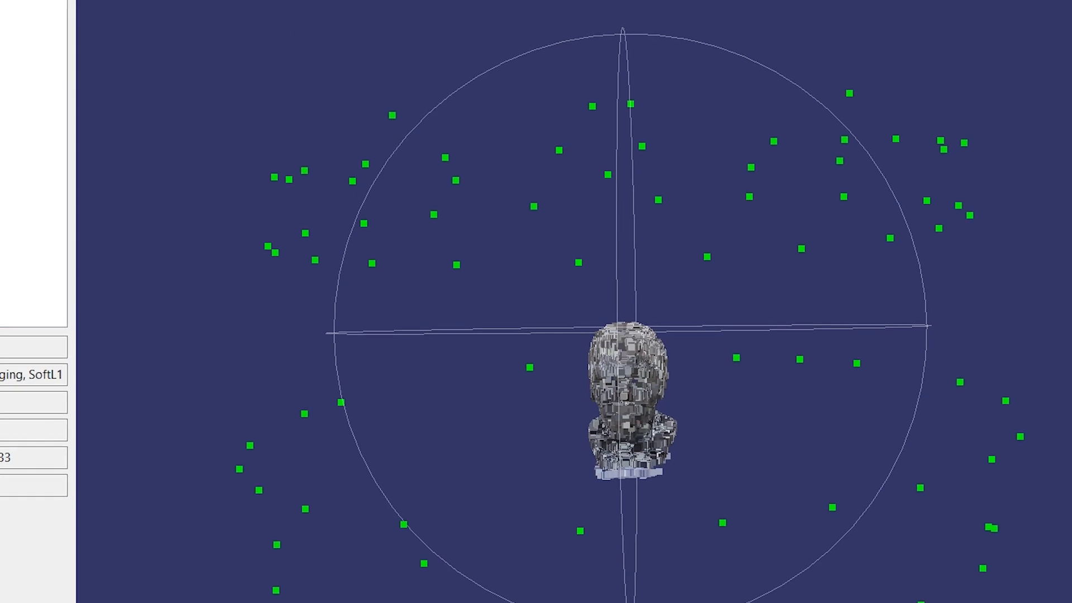
Step: Collapse Densification 1–8 in the tree and load Densification 1's MVE point cloud
click(52, 76)
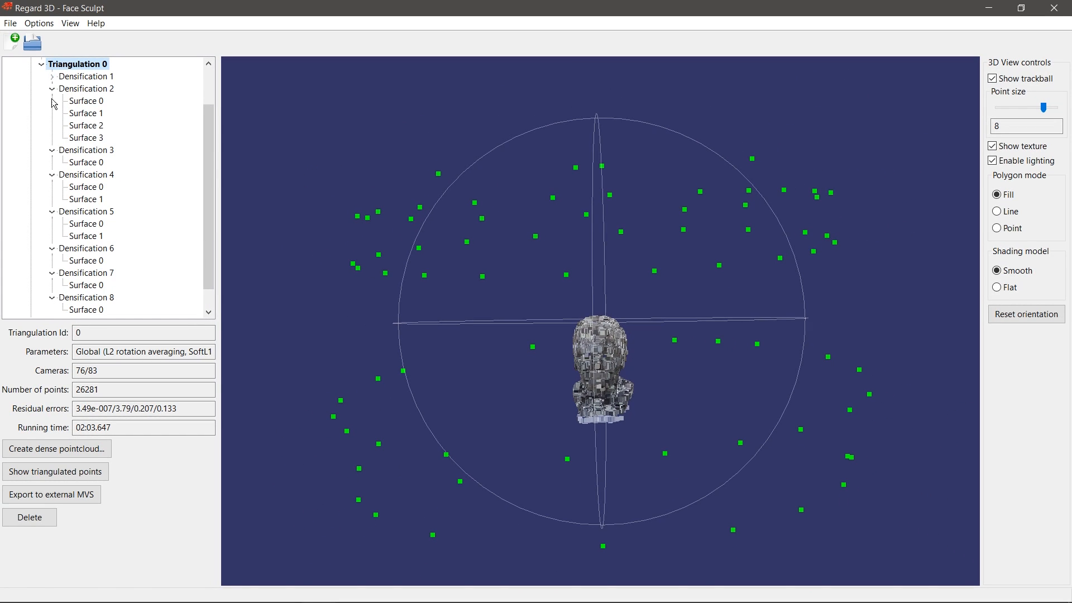
click(52, 89)
click(52, 125)
click(52, 150)
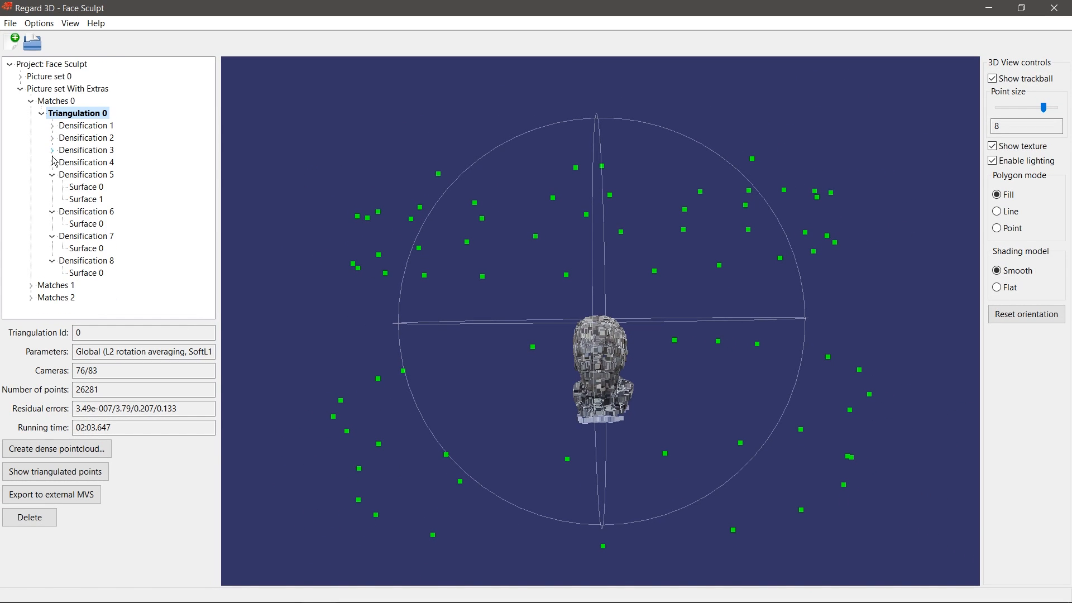
click(52, 174)
click(52, 187)
click(52, 198)
click(53, 212)
click(85, 127)
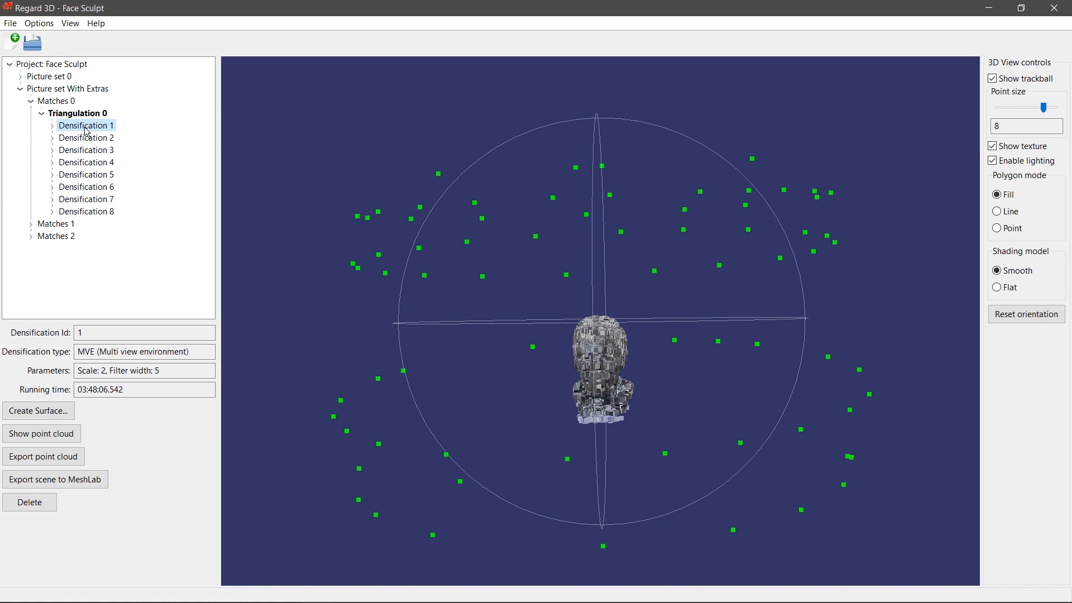
click(54, 433)
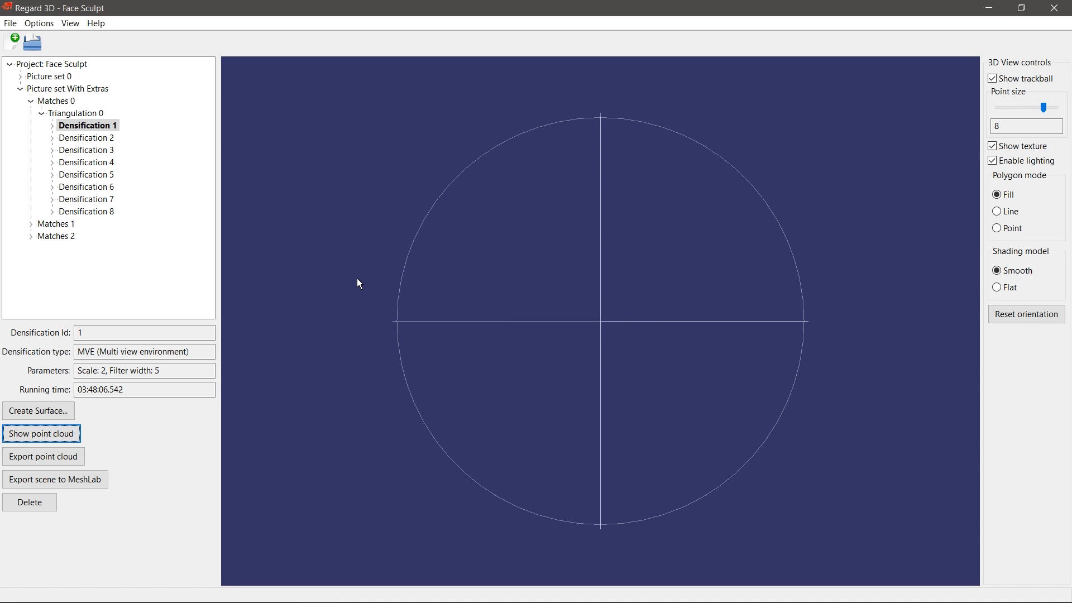
Step: Set point size to 0, orbit Densification 1's cloud to a right profile, and select Densification 2
drag(1044, 109, 973, 112)
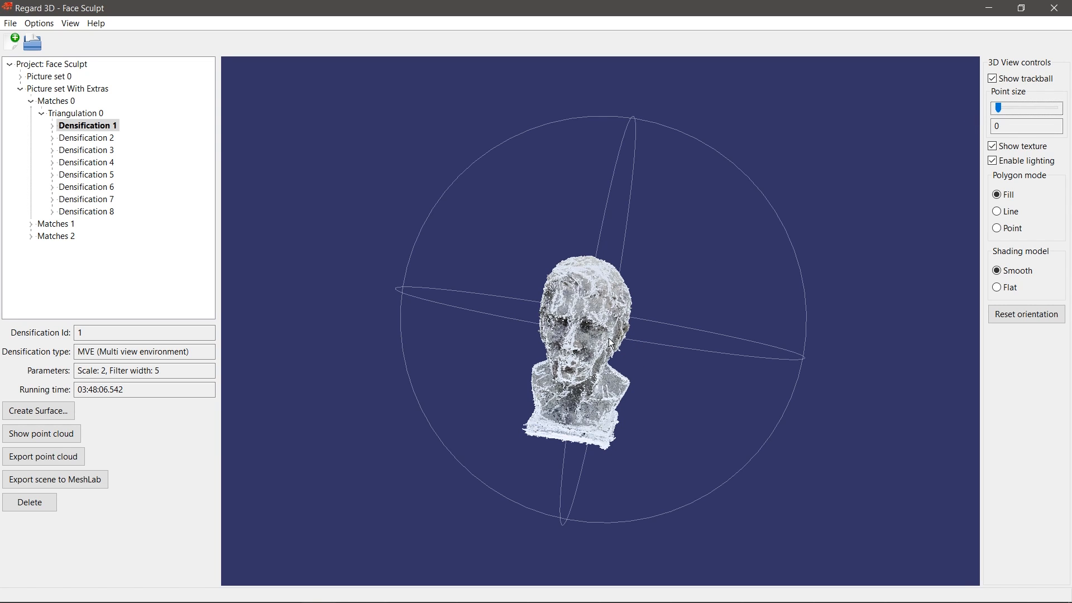
drag(801, 378, 805, 419)
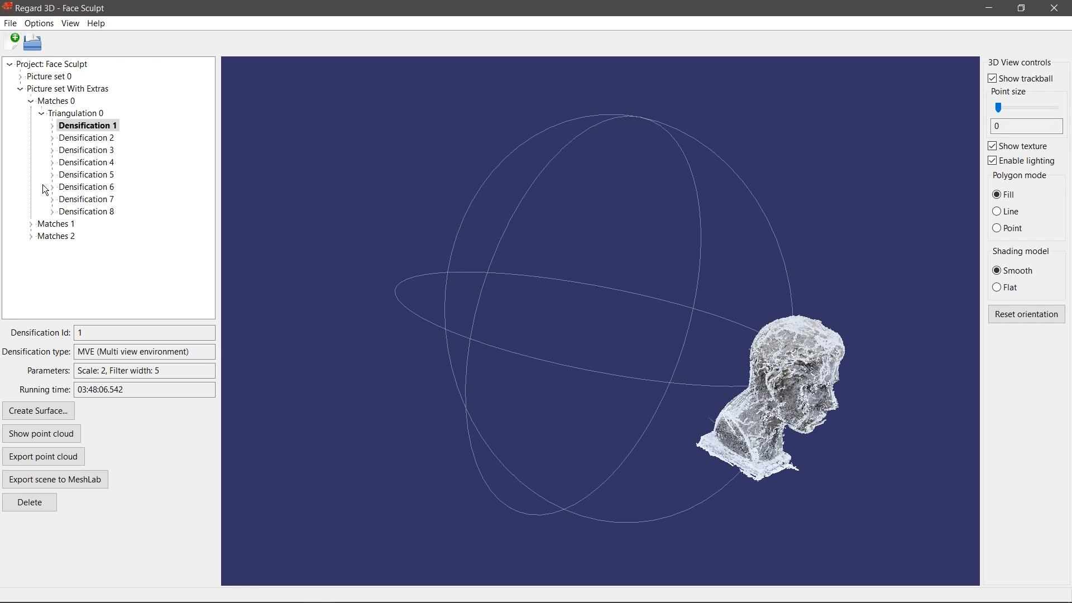
click(76, 138)
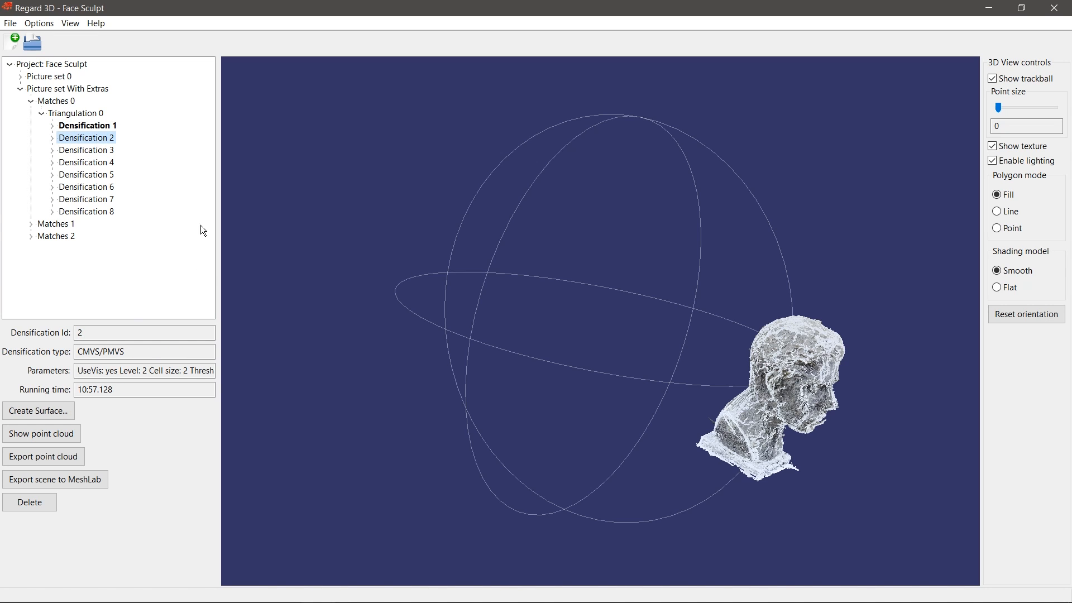
Step: Load Densification 2's point cloud, rotate the bust to face front, and expand its surfaces
click(53, 435)
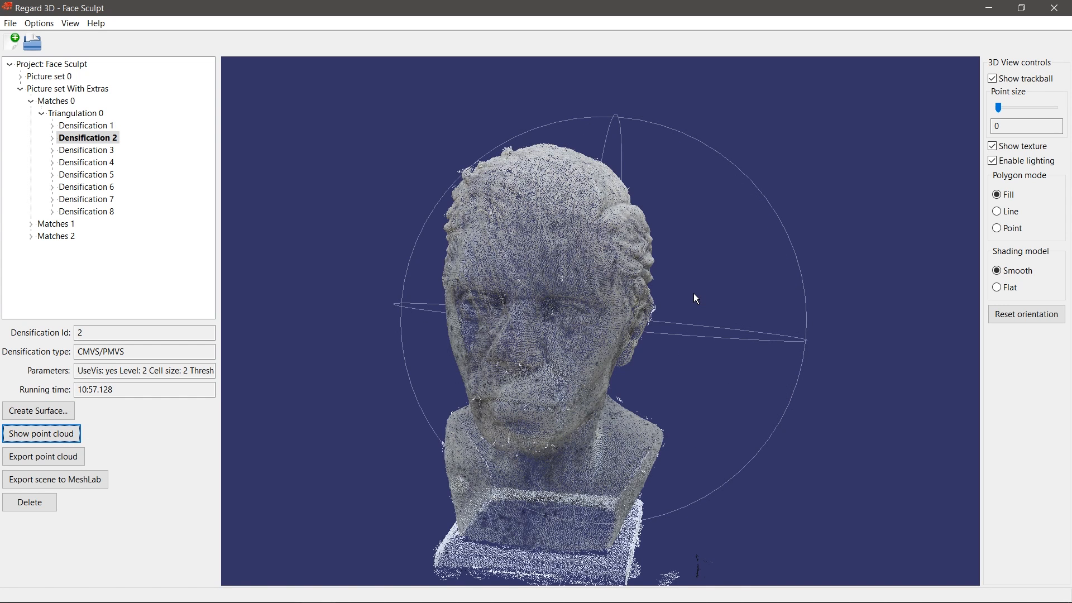
mouse_move(540, 339)
mouse_down()
mouse_move(662, 341)
mouse_move(550, 336)
mouse_up()
drag(766, 300, 433, 321)
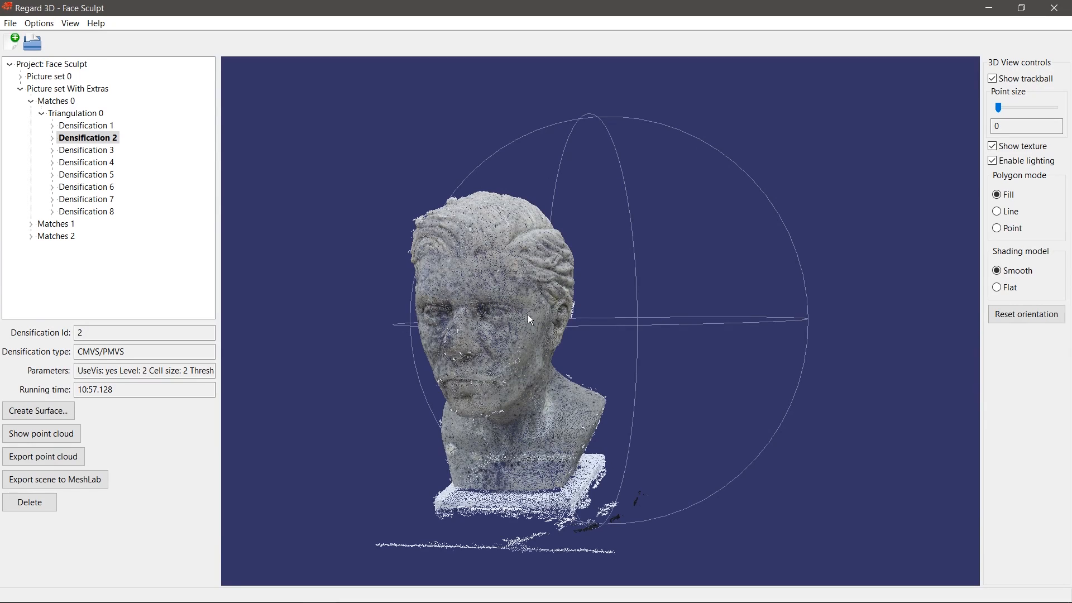
drag(473, 321, 562, 348)
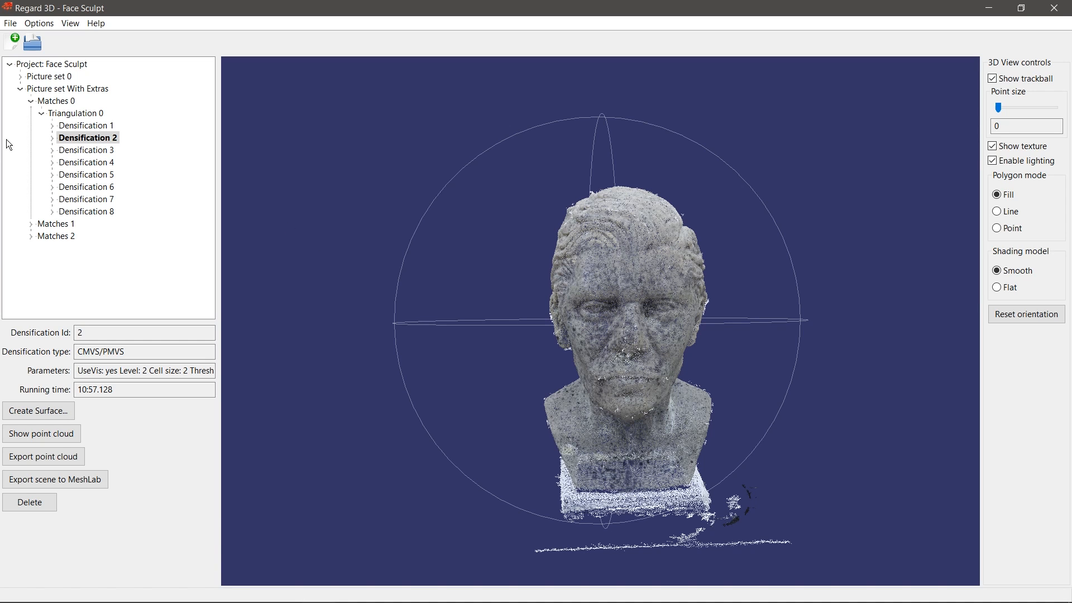
click(52, 138)
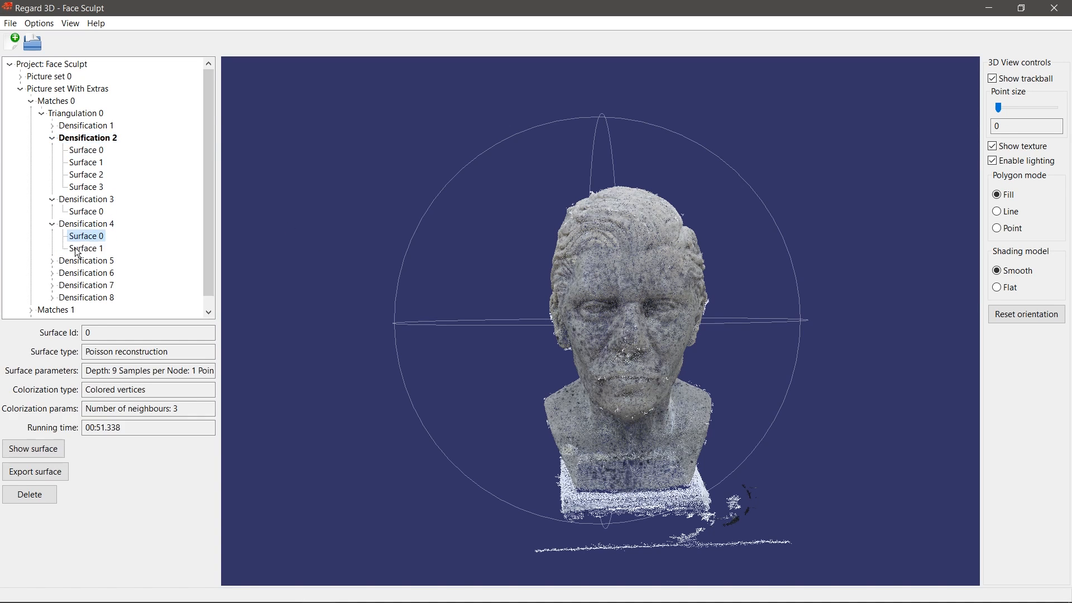
Step: Review Surface 1 of Densification 4 and Surface 0 of Densification 2, collapsing Densifications 2–4
click(81, 249)
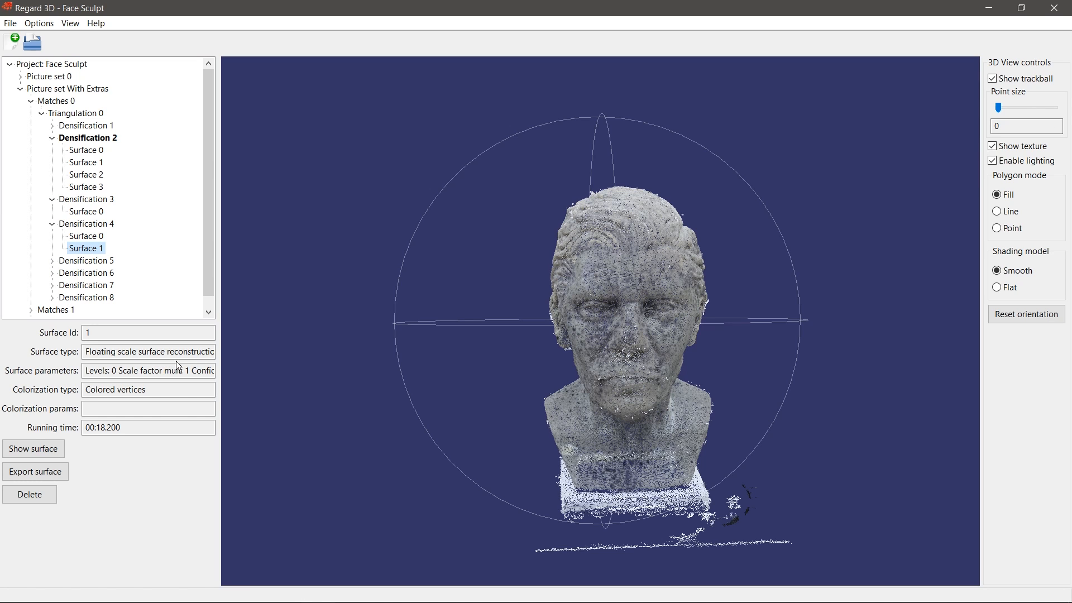
click(53, 224)
click(53, 200)
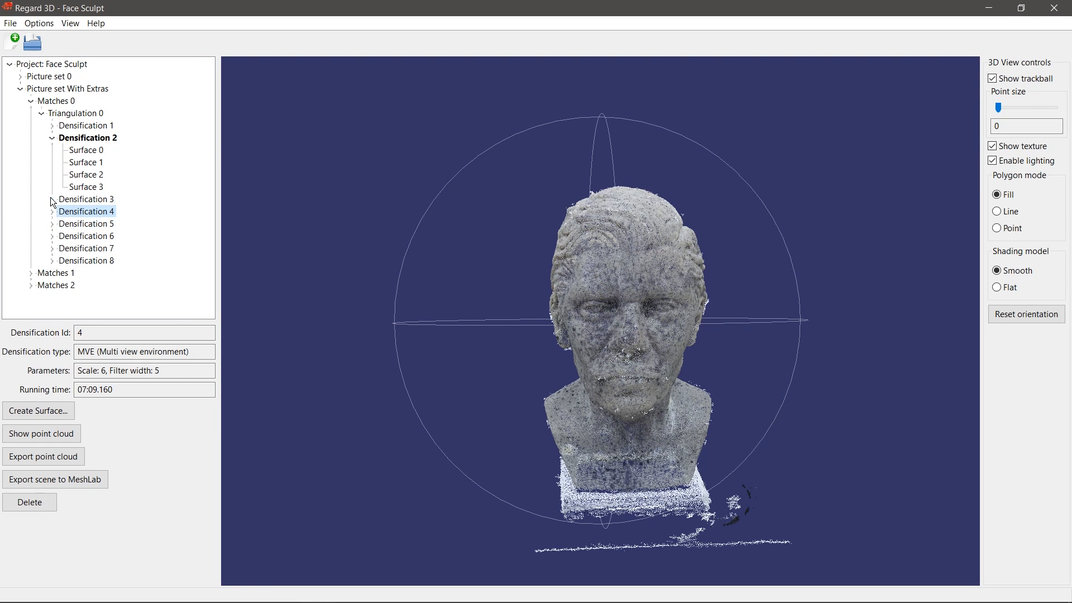
click(80, 150)
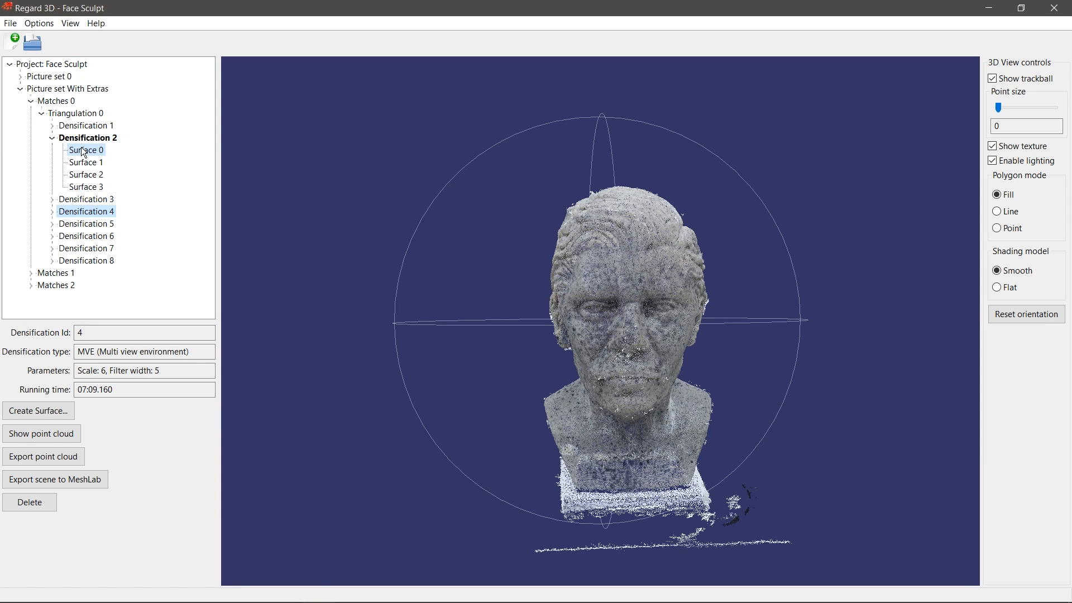
click(47, 138)
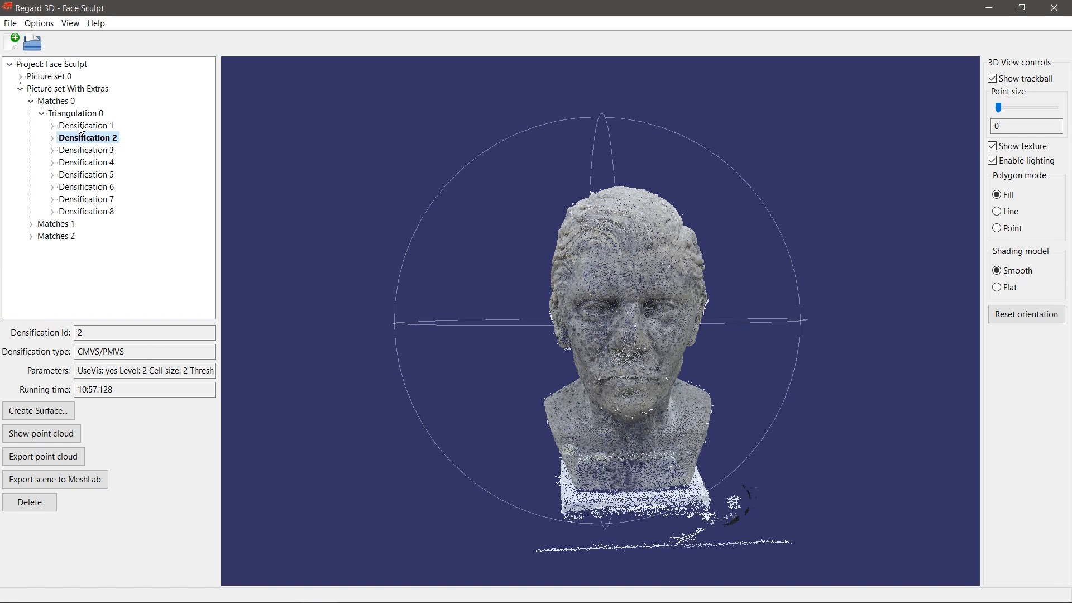
Step: Step through Densifications 3 to 8, reading each one's parameters
click(100, 155)
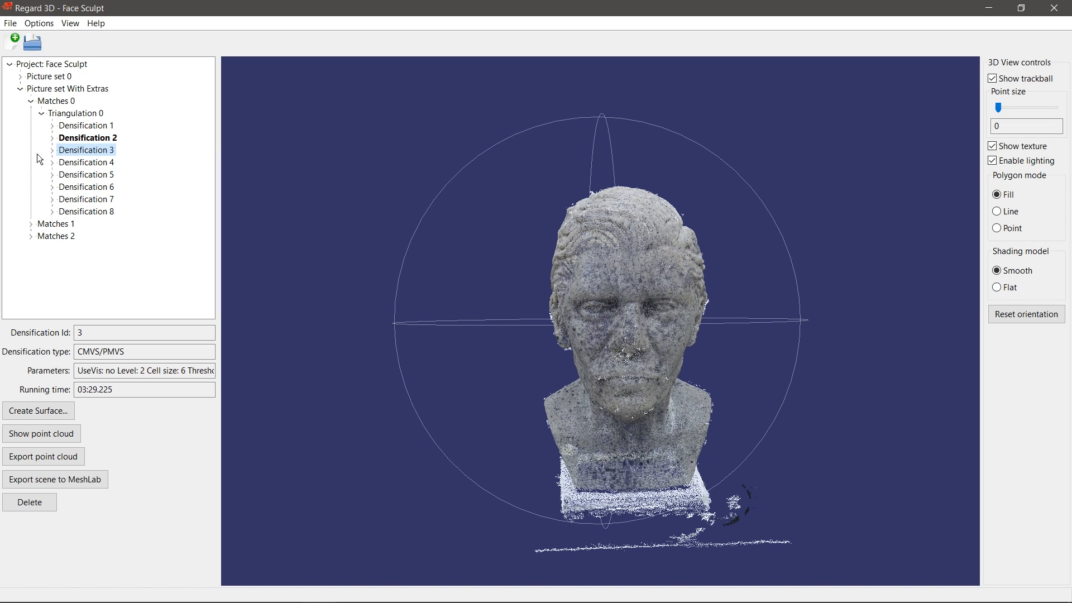
click(71, 165)
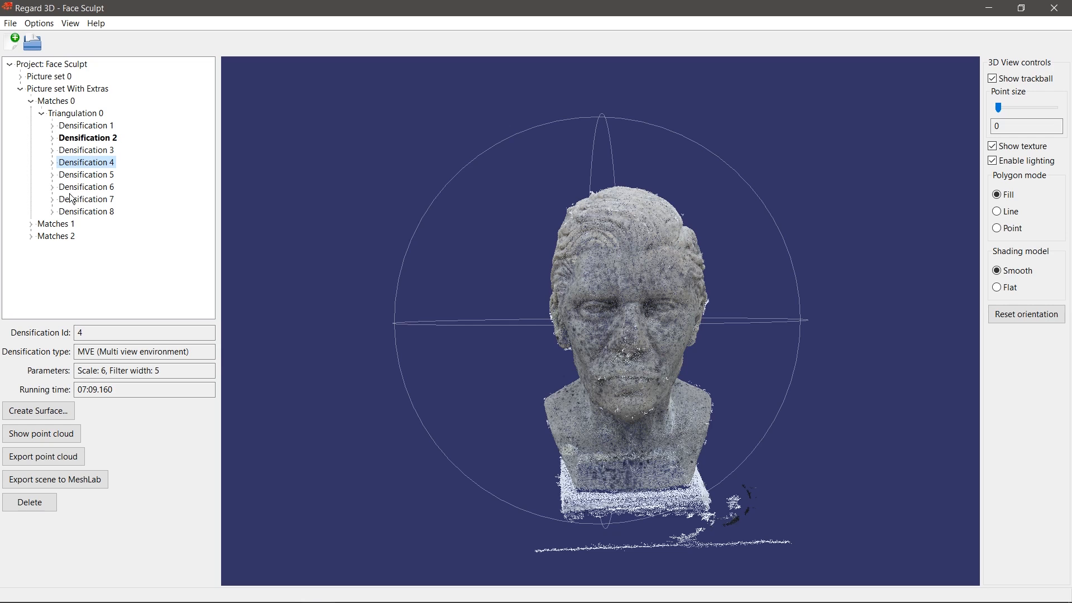
click(64, 152)
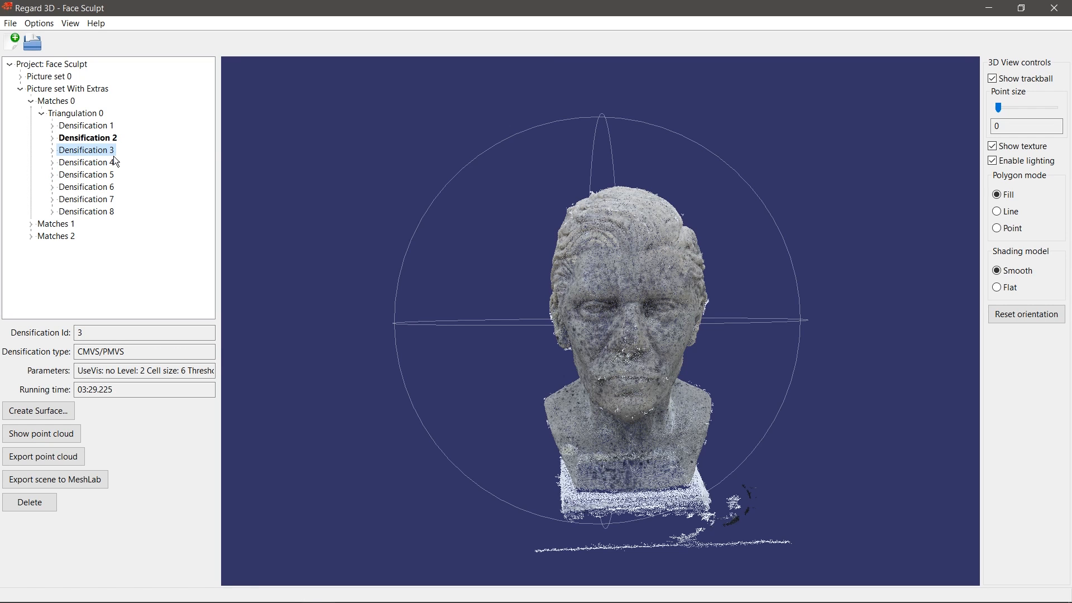
click(89, 175)
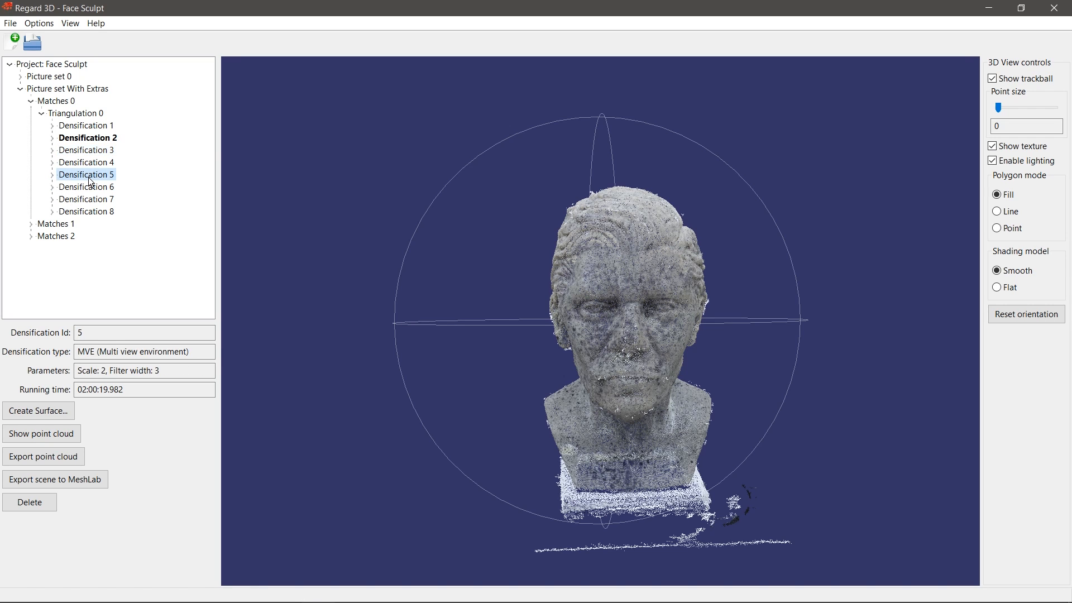
click(88, 188)
click(86, 200)
click(83, 212)
Step: Load Matches 2's Densification 2 point cloud and orbit it for inspection
click(43, 433)
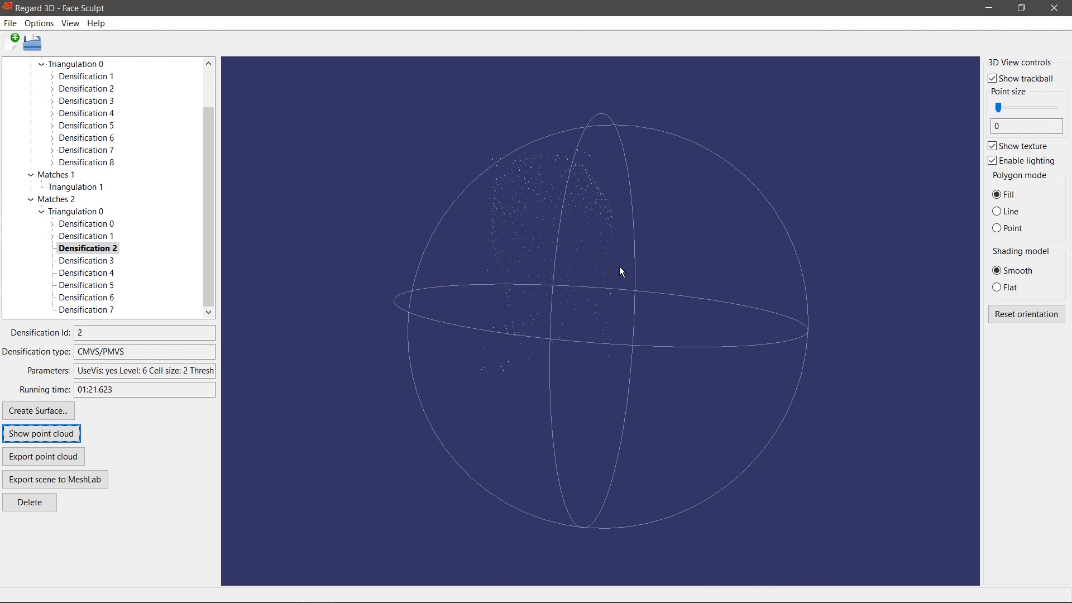
drag(597, 322, 640, 317)
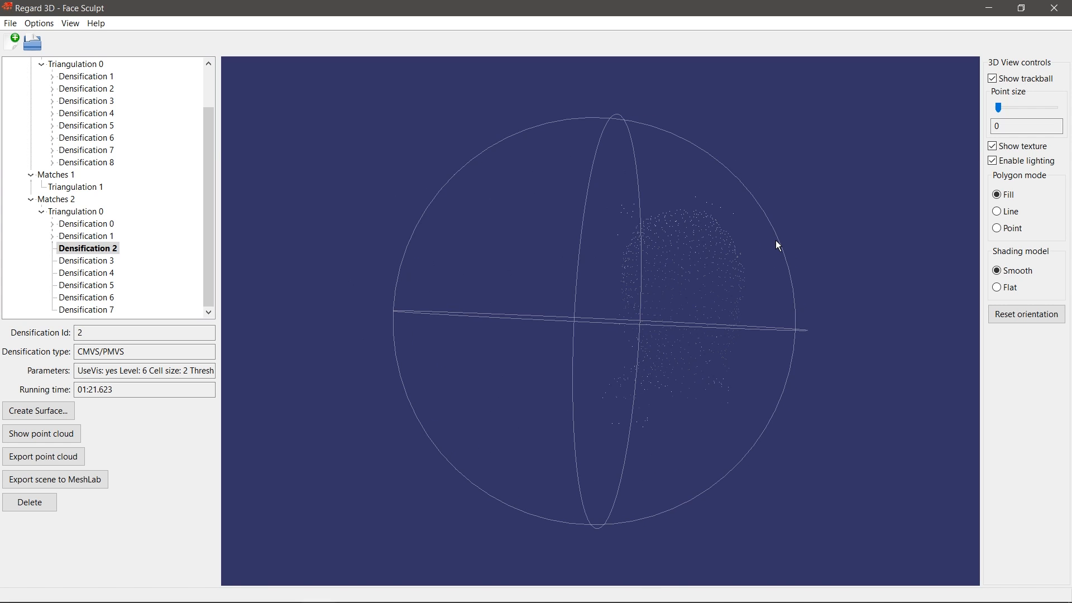
drag(784, 222, 698, 302)
drag(624, 269, 657, 272)
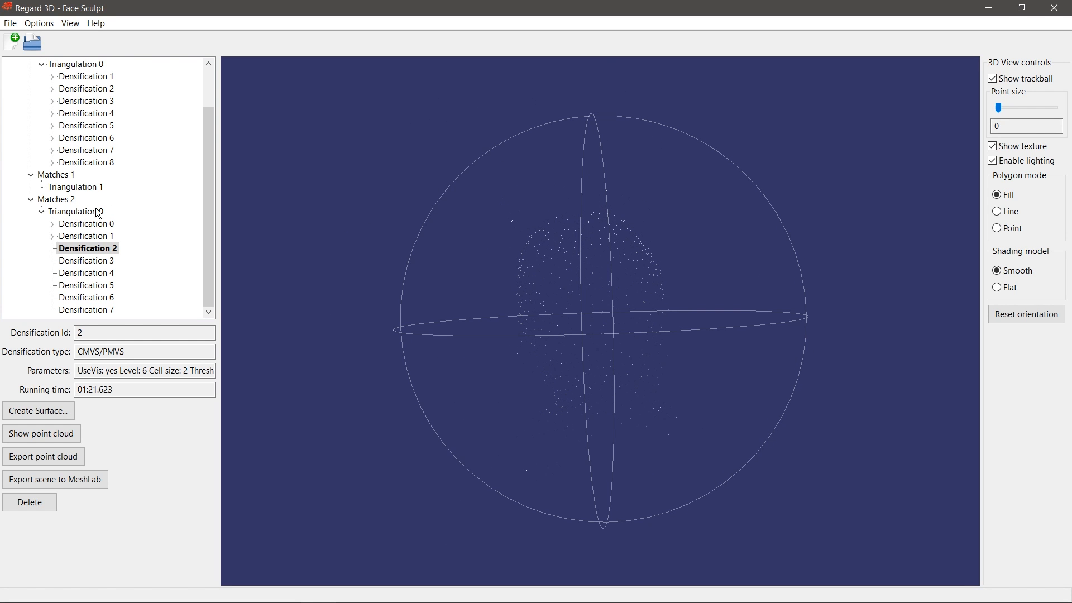
Step: Collapse the Matches 2 triangulation and orbit Densification 6's MVE cloud (Scale 4, Filter width 5)
click(41, 212)
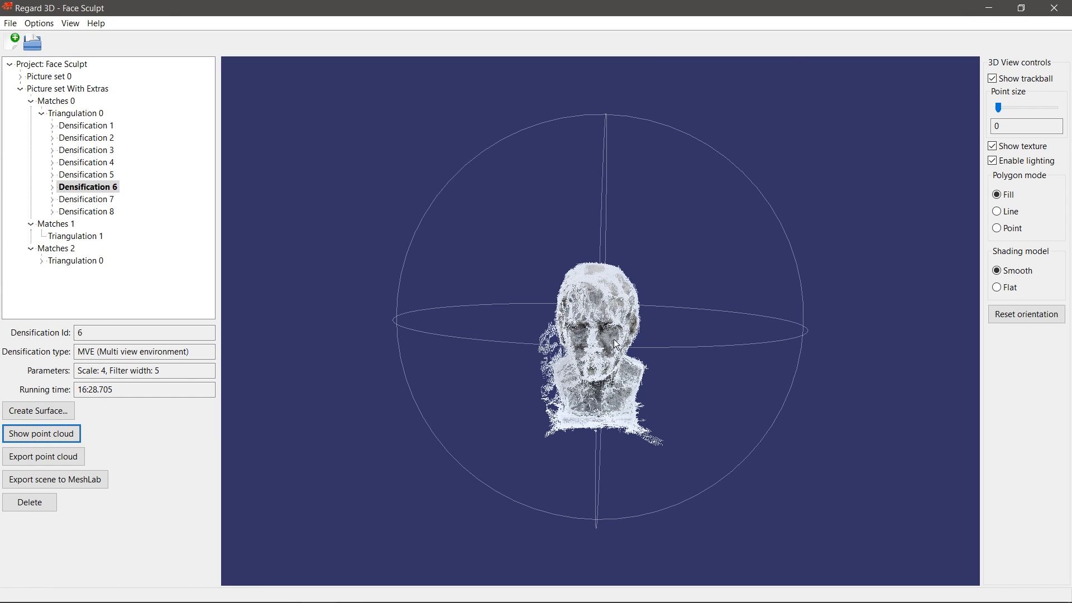
scroll(672, 317, up, 3)
drag(672, 317, 694, 321)
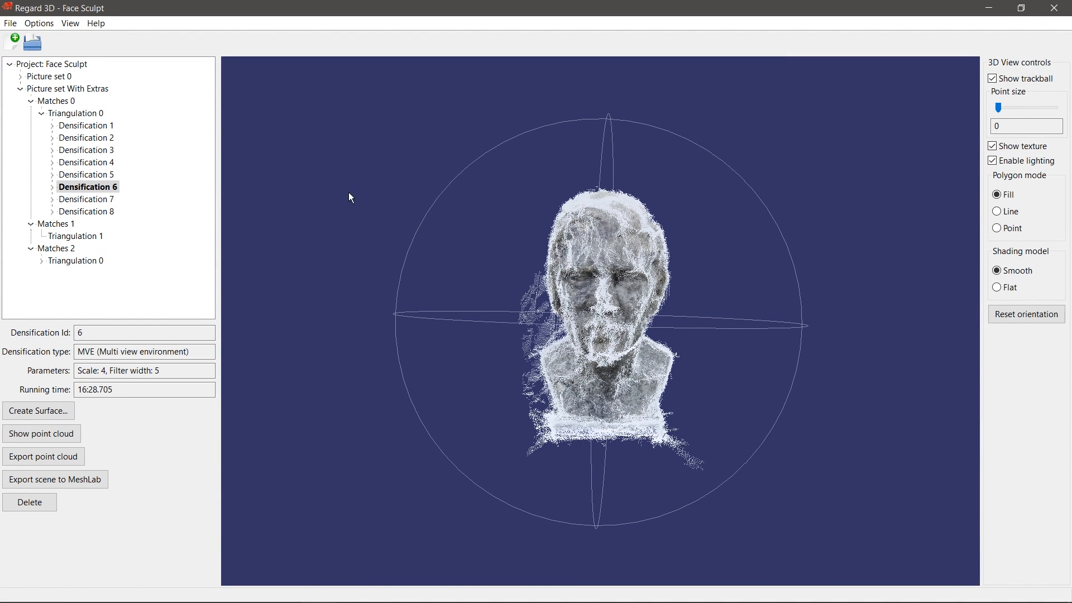
Step: Load Densification 6's Surface 0 Poisson mesh and orbit the colored surface
click(51, 188)
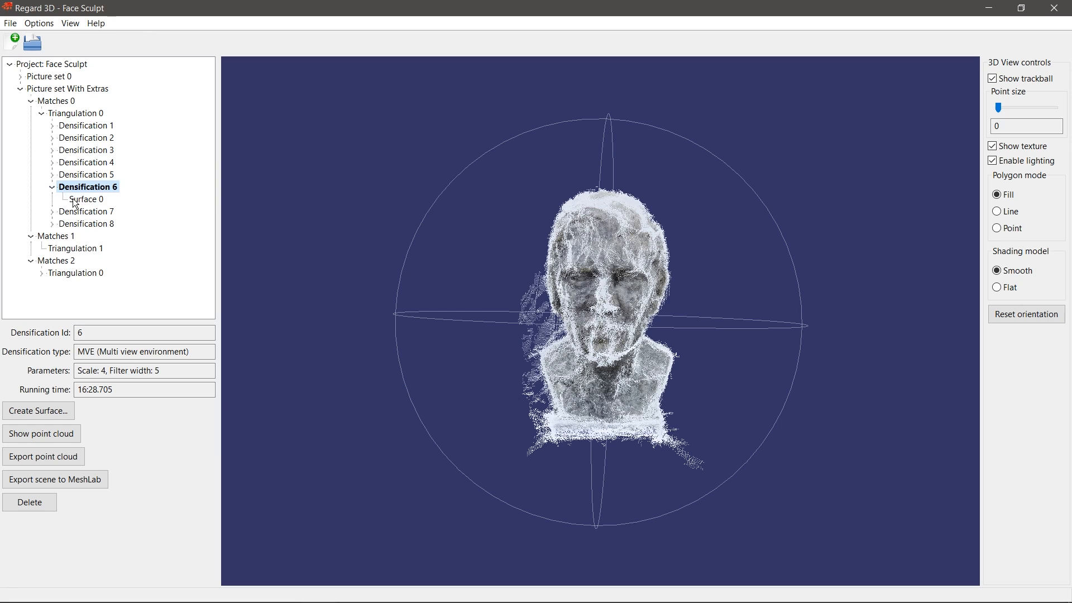
click(74, 201)
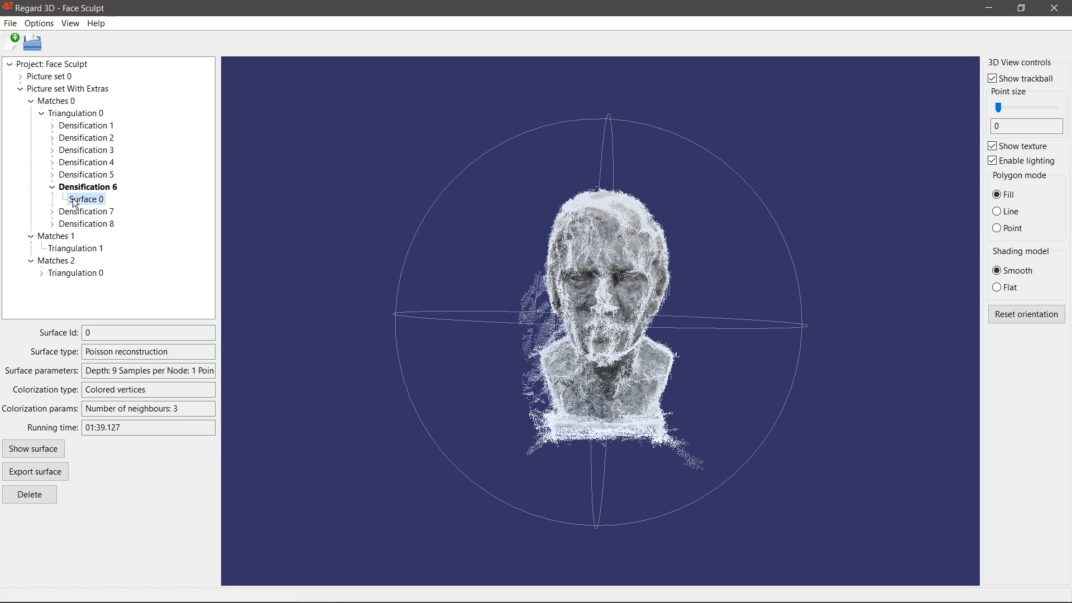
click(54, 453)
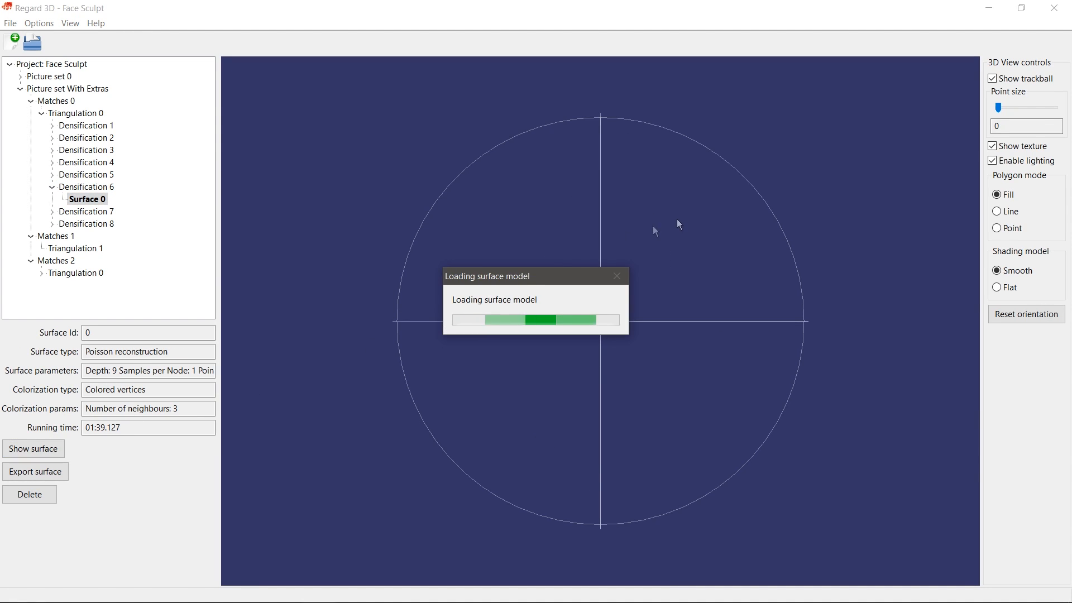
drag(830, 265, 536, 288)
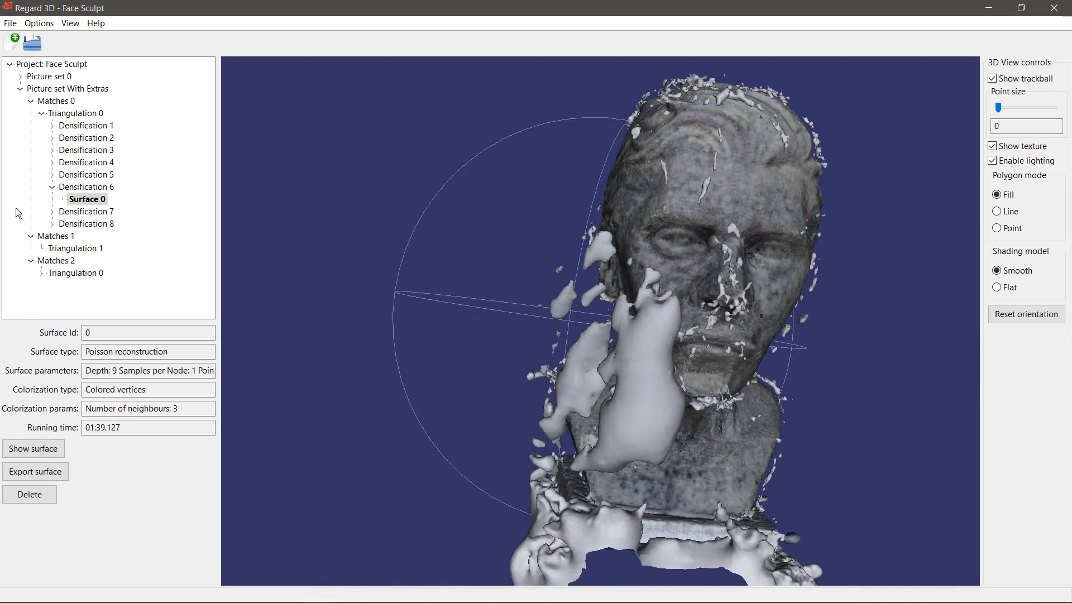
Step: Display Densification 7's Surface 0 mesh and orbit it to check all sides
click(51, 211)
click(85, 224)
click(53, 450)
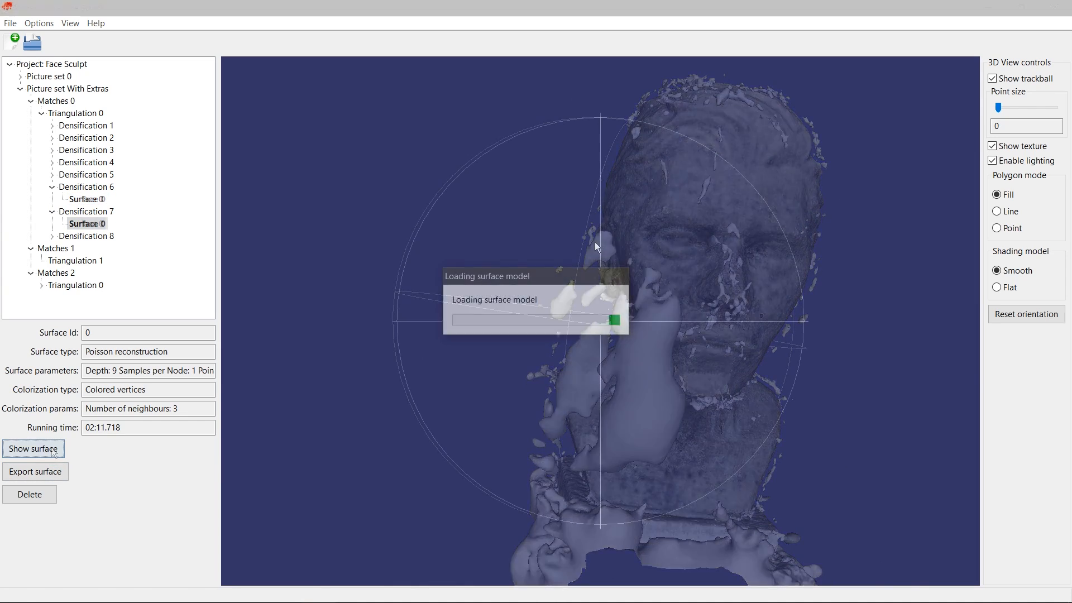
drag(722, 288, 550, 306)
drag(734, 240, 621, 285)
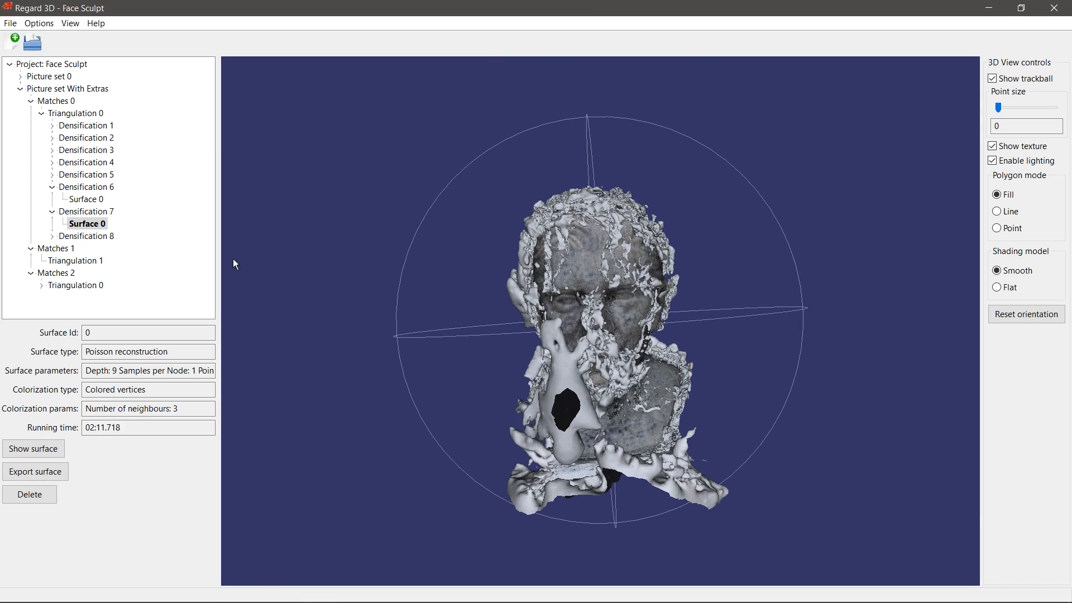
Step: Select Triangulation 0 and reopen densification settings (CMVS/PMVS, Level 1, Cell size 2, Threshold 0.7)
right_click(76, 229)
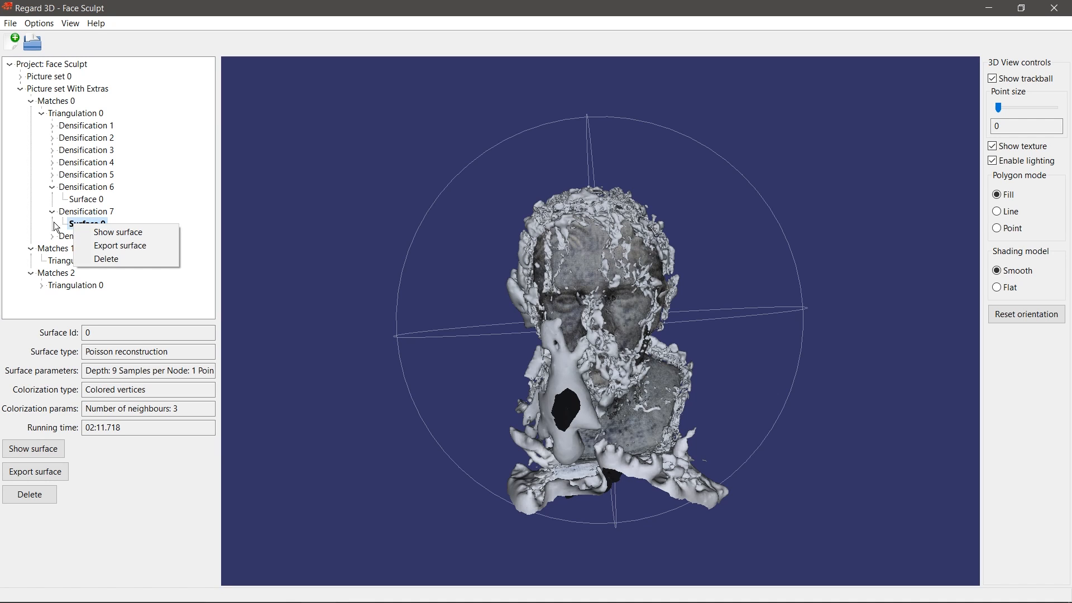
click(73, 215)
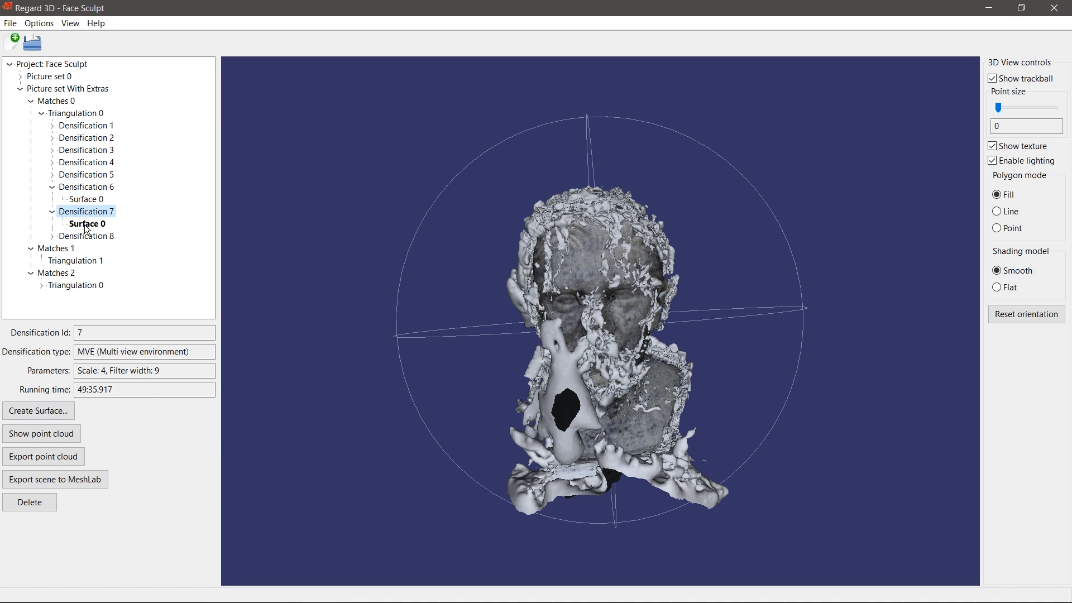
click(67, 113)
click(55, 449)
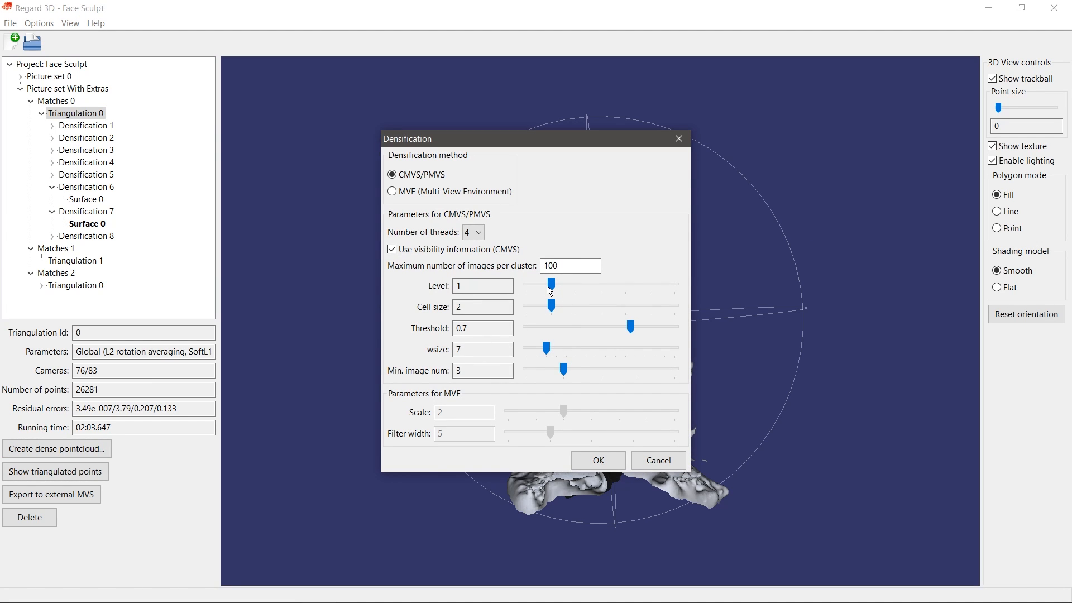
click(442, 195)
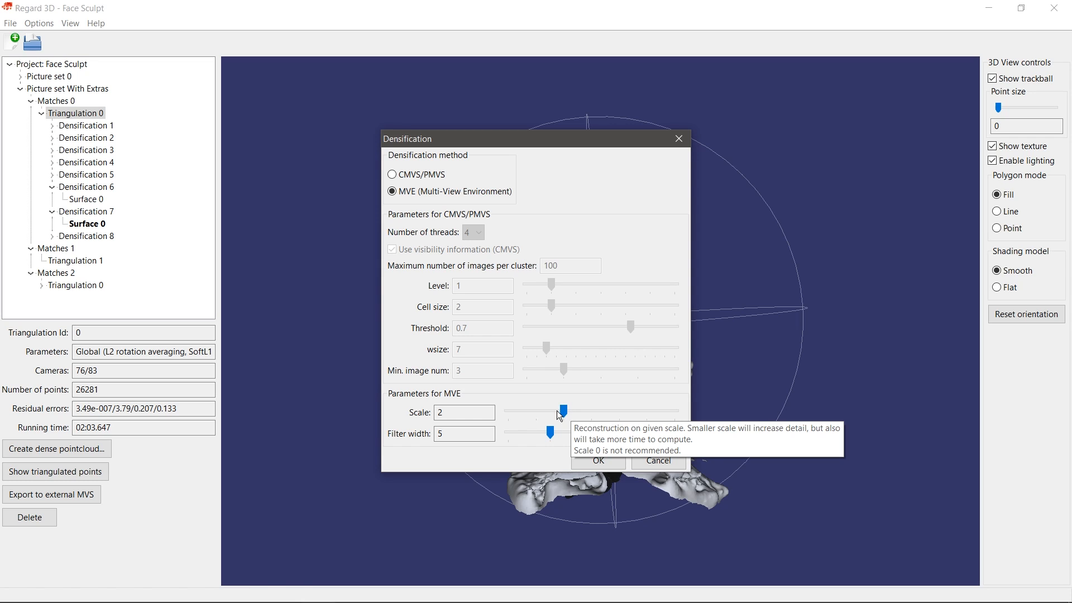
click(456, 441)
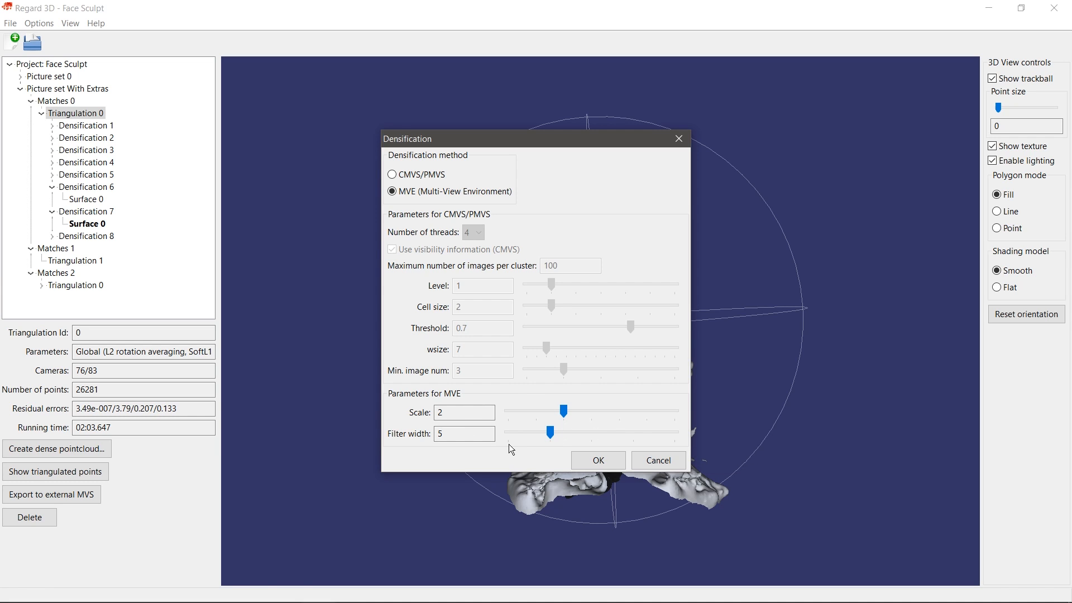
click(658, 458)
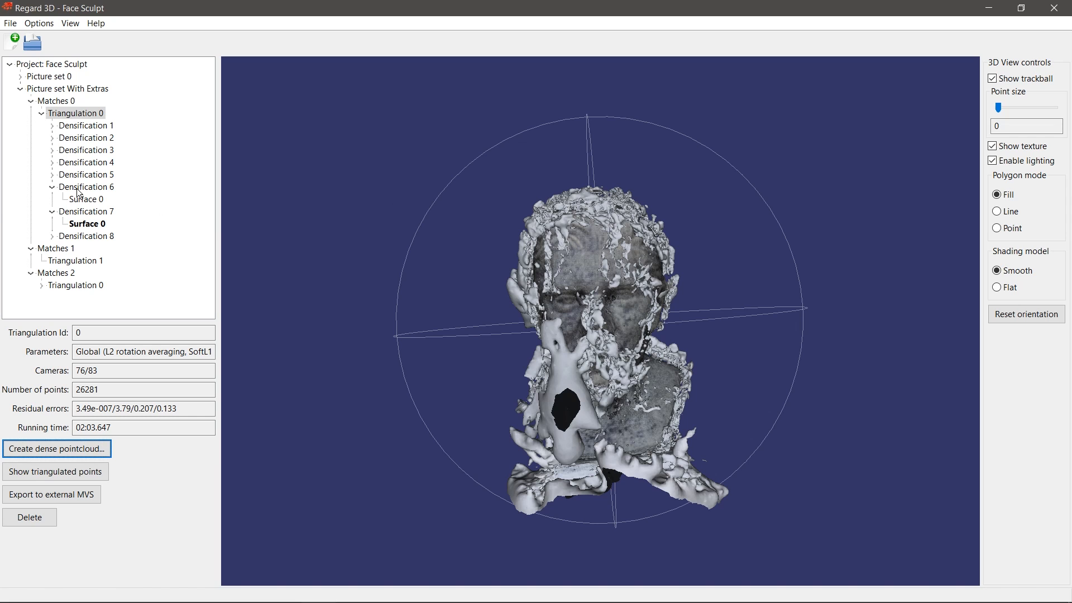
Step: Collapse Densifications 6 and 7, then view Densification 1's textured Surface 0 from another angle
click(52, 187)
click(52, 199)
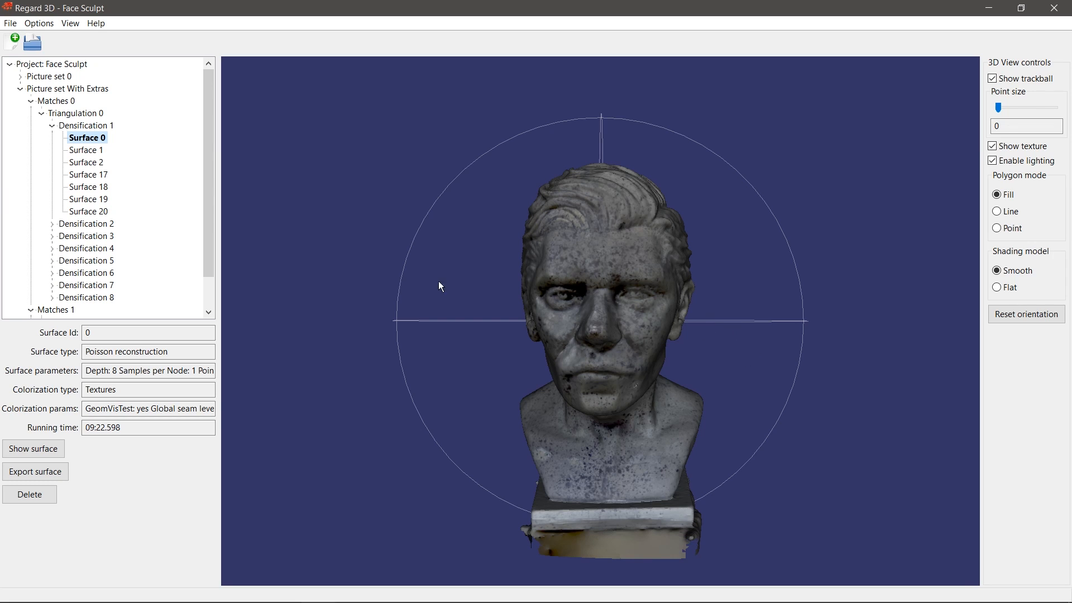
click(91, 127)
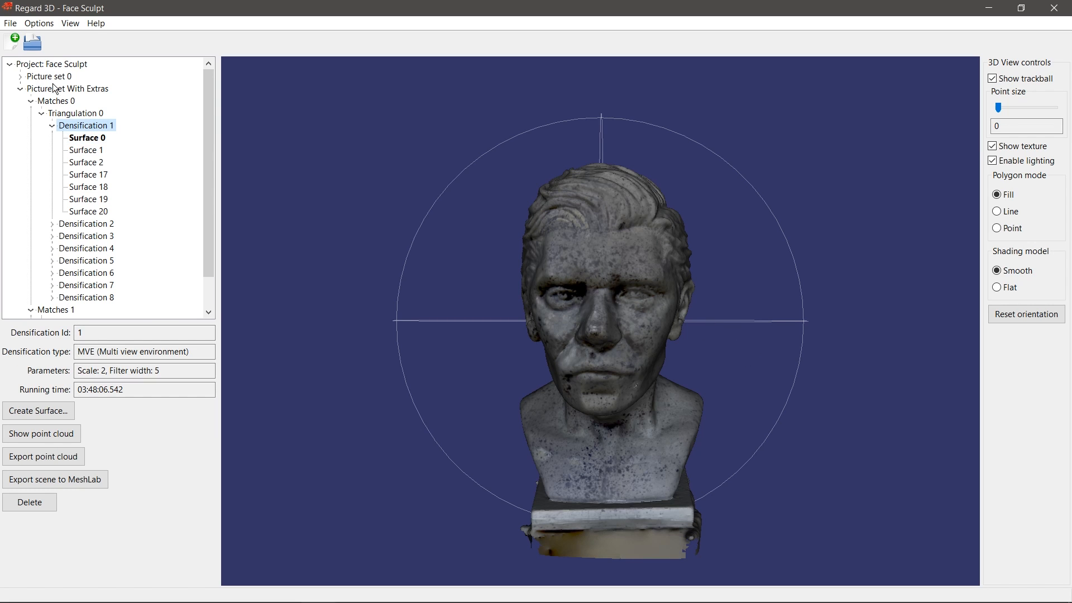
click(89, 138)
drag(714, 364, 809, 308)
Step: Expand Densification 2 and display its Surface 0 in the 3D view
click(51, 224)
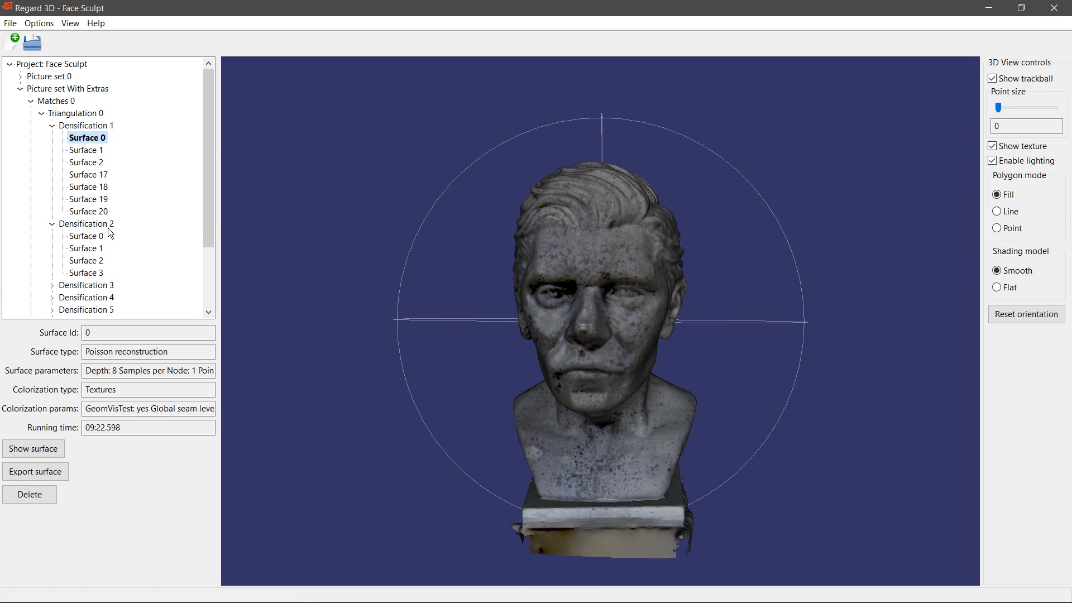
click(81, 236)
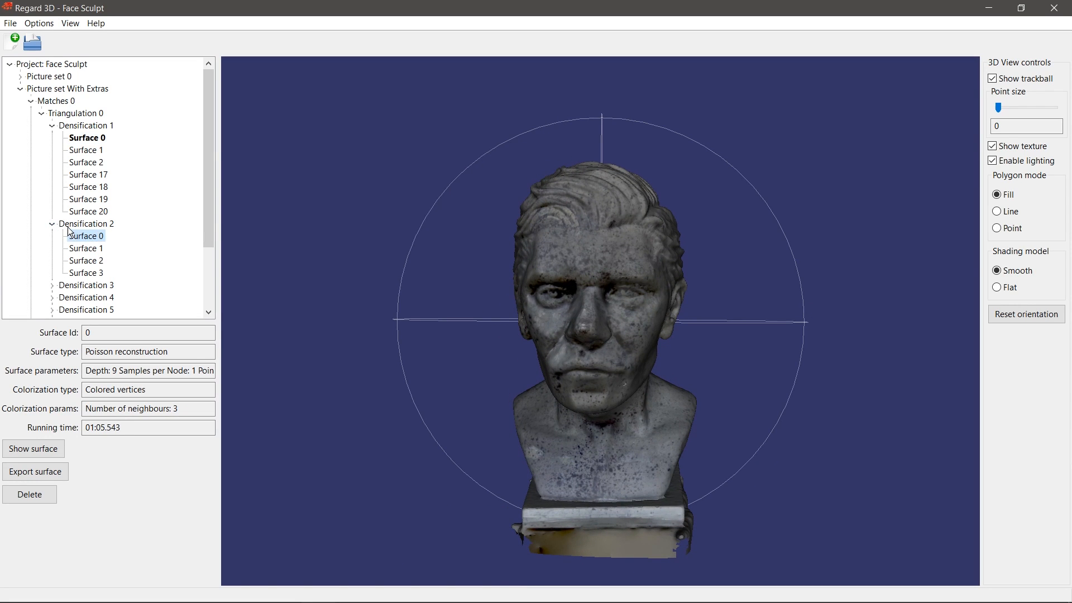
click(84, 225)
click(86, 236)
click(31, 450)
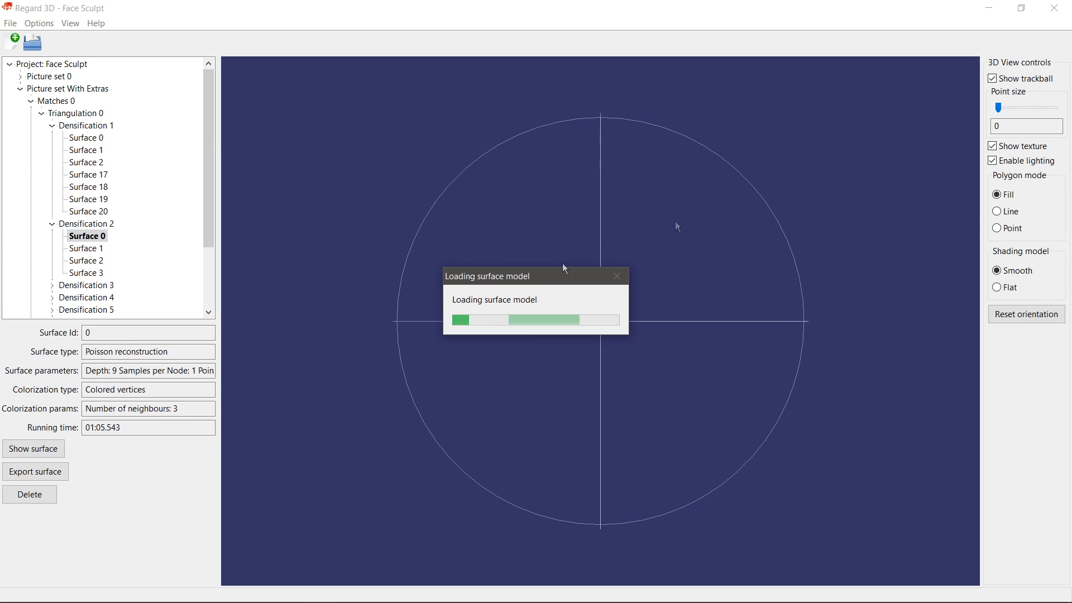
Step: Orbit and zoom around Densification 2's colored-vertex bust, from side to front and down to the plinth
drag(704, 243, 540, 505)
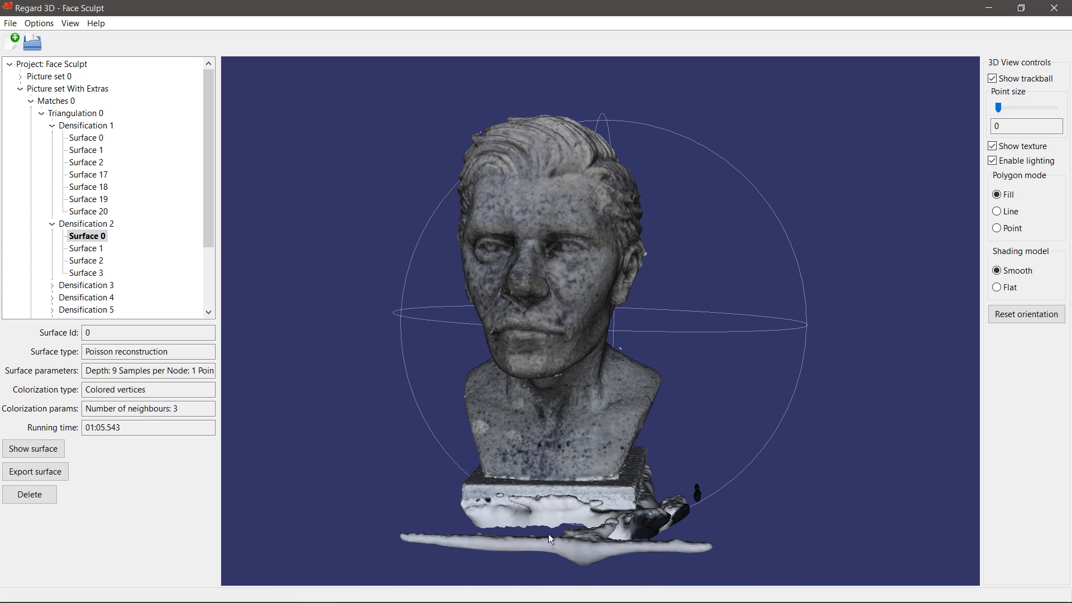
scroll(624, 330, up, 10)
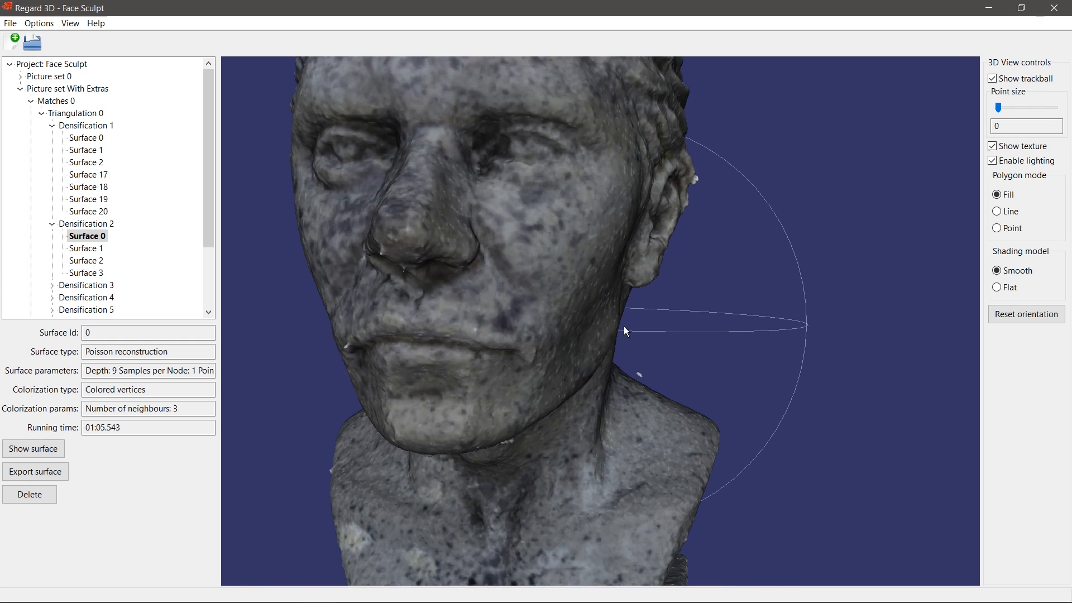
drag(476, 300, 603, 350)
drag(785, 390, 710, 306)
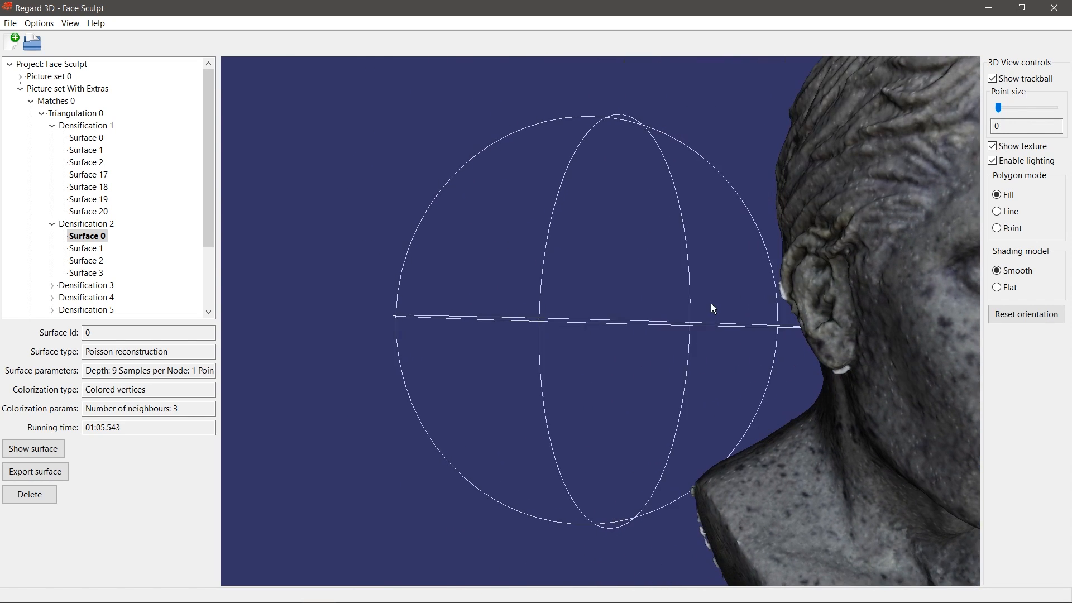
drag(828, 343, 726, 335)
drag(641, 258, 558, 318)
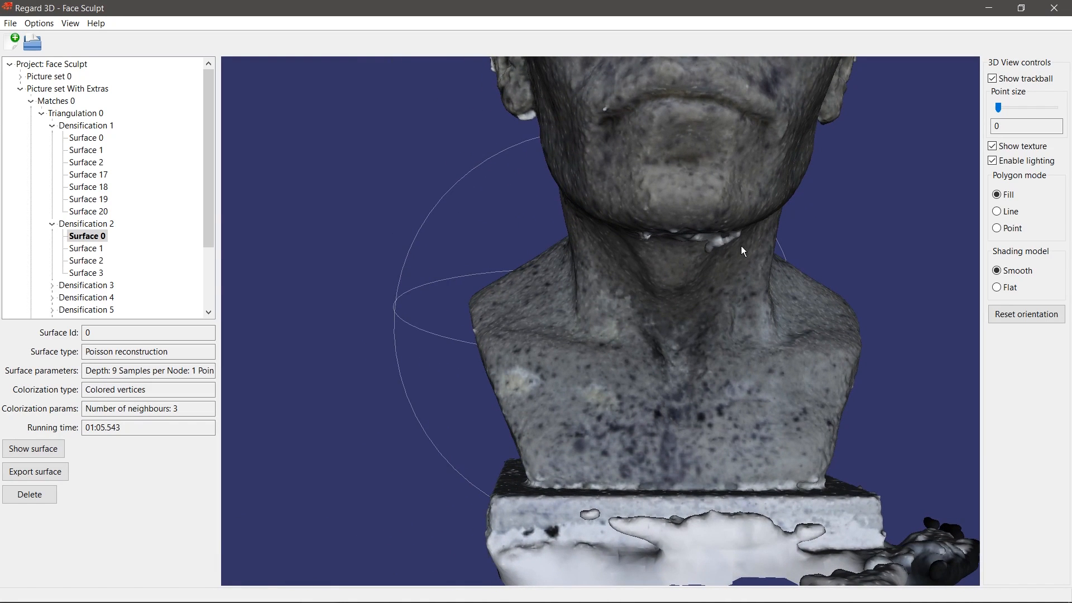
drag(693, 239, 643, 290)
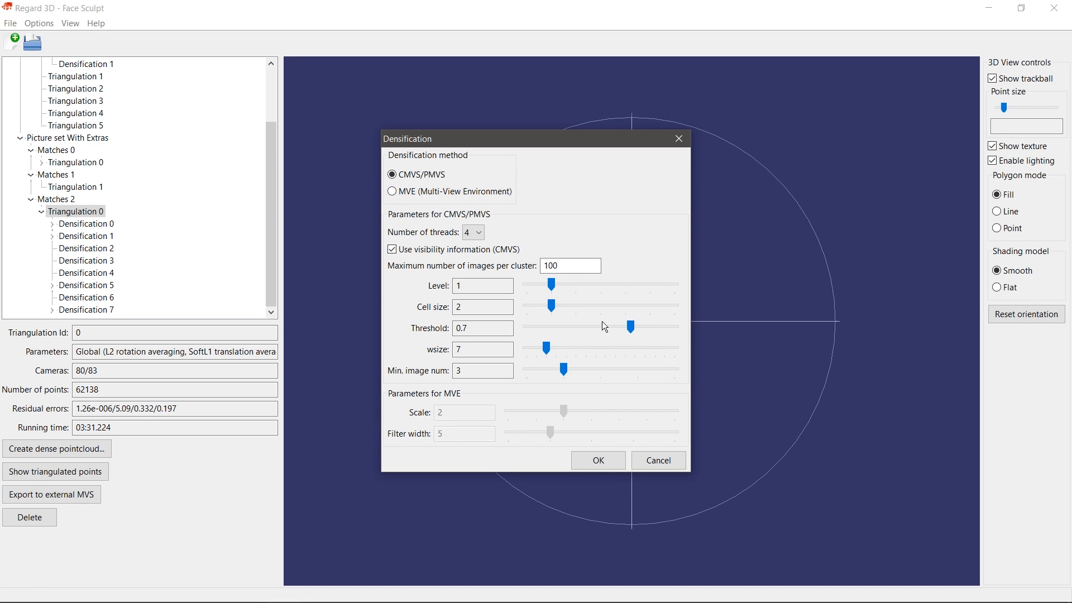
Step: Raise the Threshold to 0.83, then cancel the Densification dialog without creating a point cloud
drag(630, 327, 649, 326)
click(651, 458)
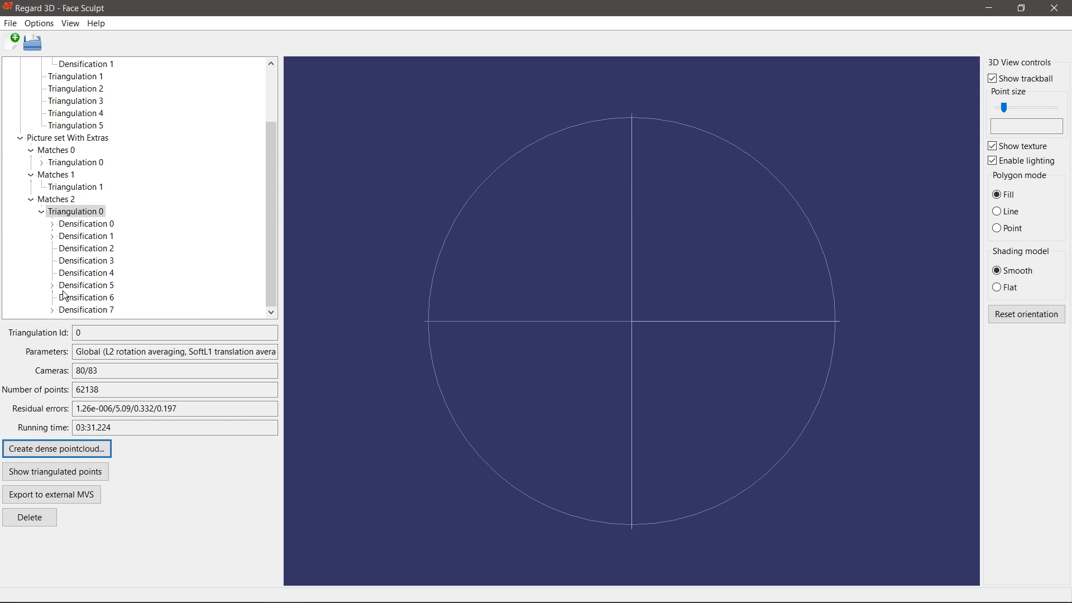
Step: Display and rotate the point clouds of Densification 5 and then Densification 7
click(62, 285)
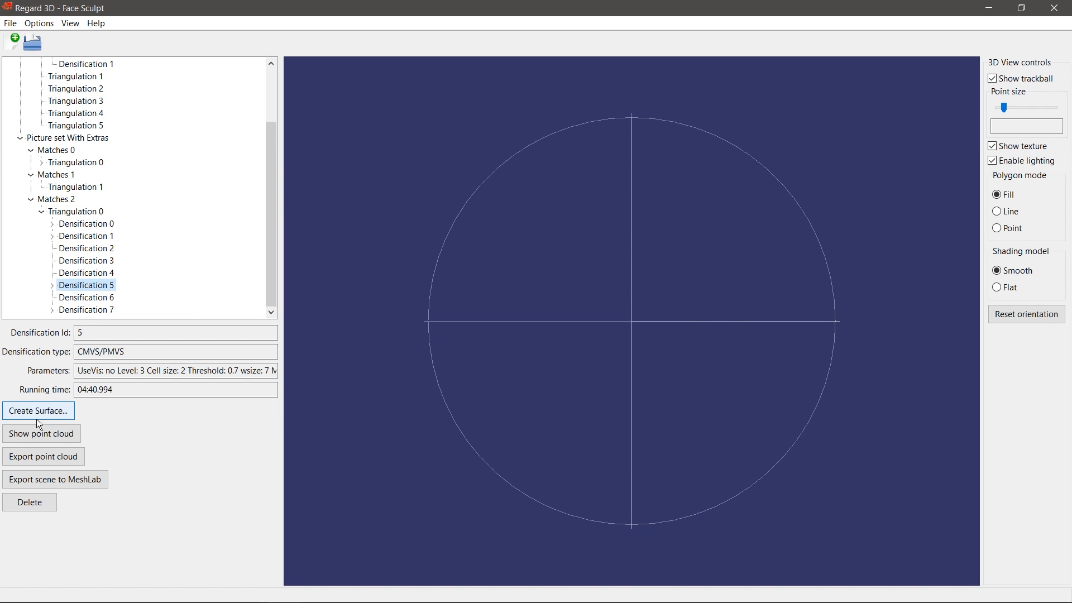
click(53, 436)
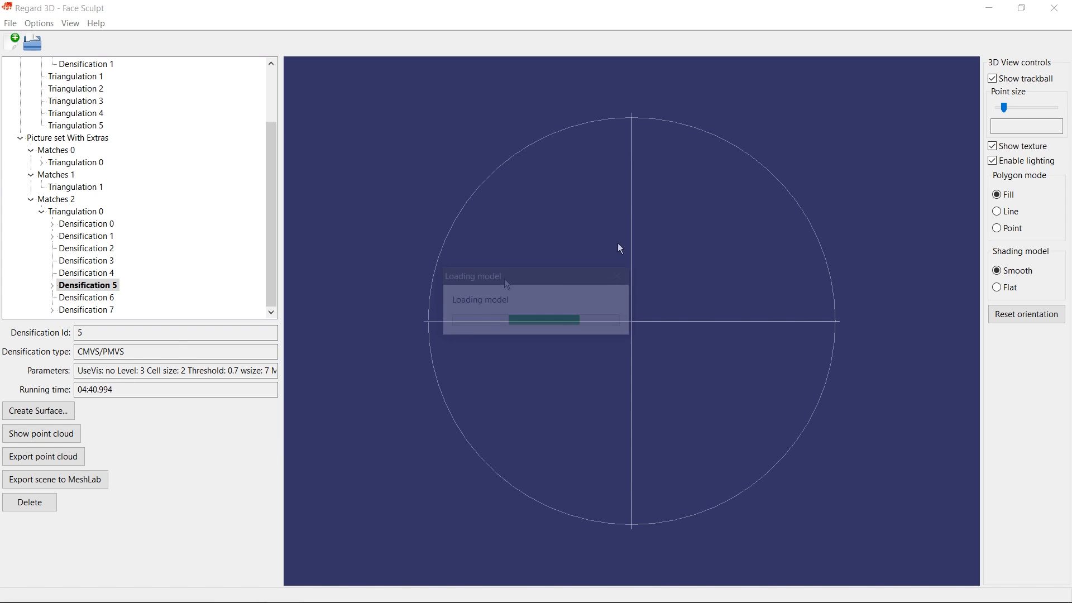
drag(673, 287, 719, 330)
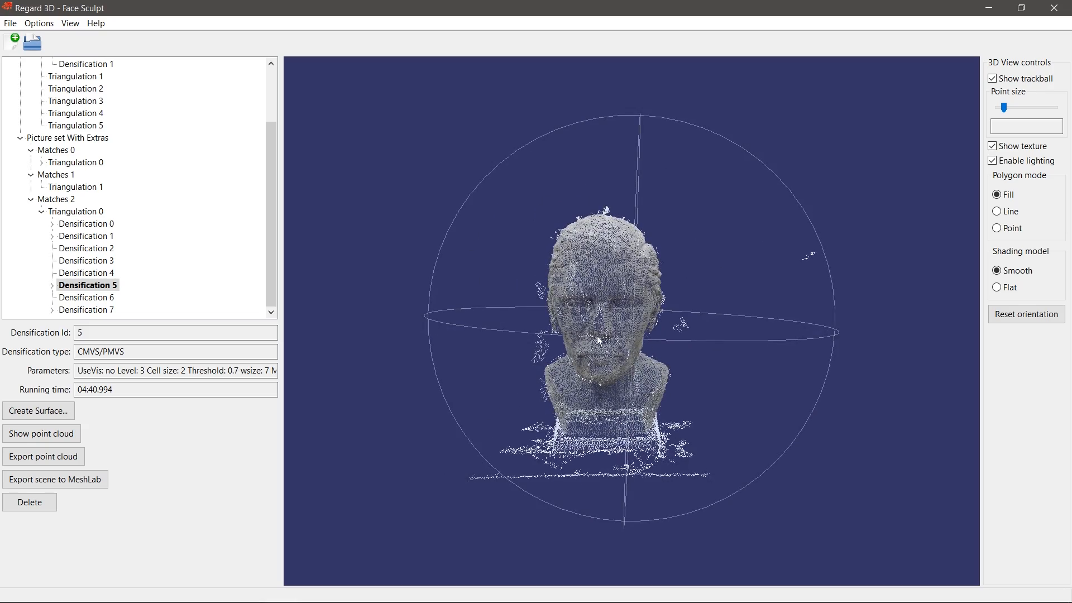
click(85, 310)
click(41, 433)
mouse_move(711, 310)
mouse_down()
mouse_move(678, 309)
mouse_move(705, 299)
mouse_up()
scroll(705, 300, down, 6)
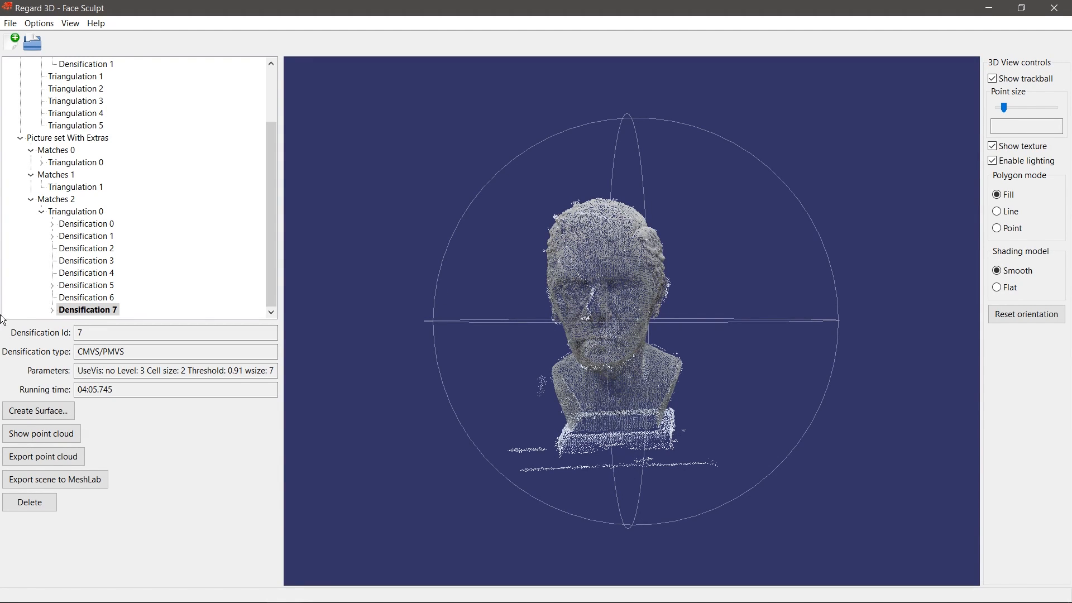
Step: Expand Densifications 5 and 7 and load Densification 7's Surface 0 mesh
click(51, 285)
scroll(63, 289, down, 1)
click(52, 309)
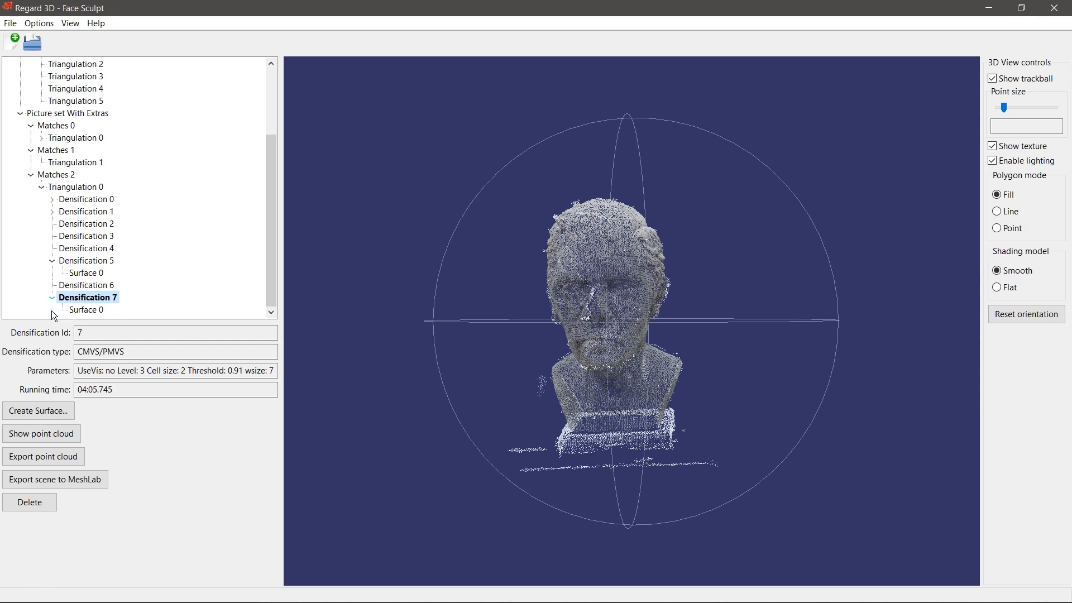
click(84, 310)
click(54, 450)
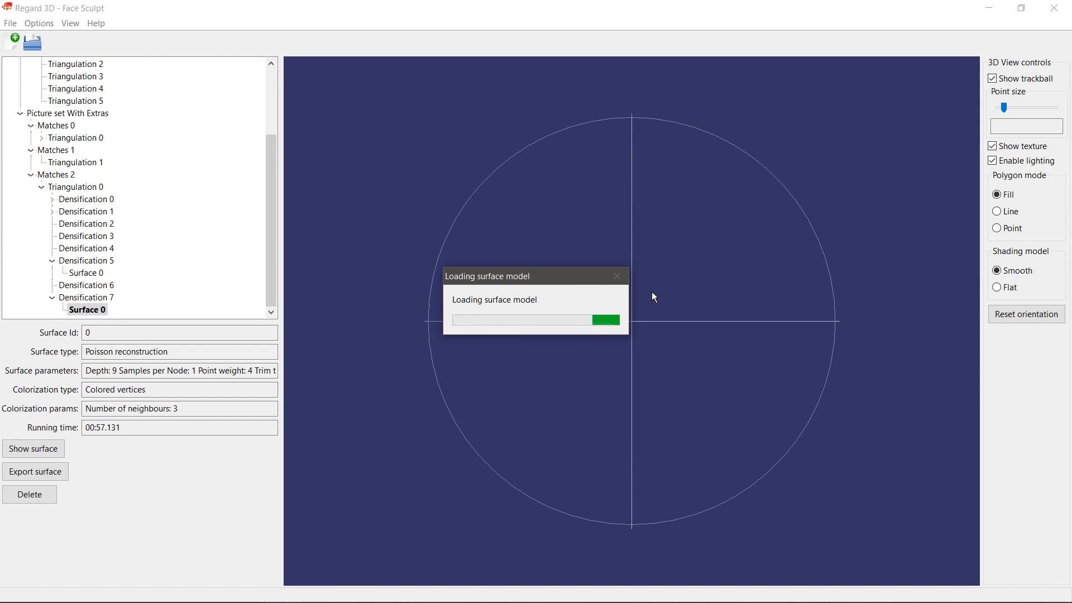
Step: Orbit and zoom Densification 7's face mesh to show the neck and base, then select Matches 2's Triangulation 0
drag(591, 235, 650, 319)
scroll(601, 302, up, 5)
drag(583, 306, 682, 344)
scroll(591, 326, up, 5)
drag(608, 352, 561, 259)
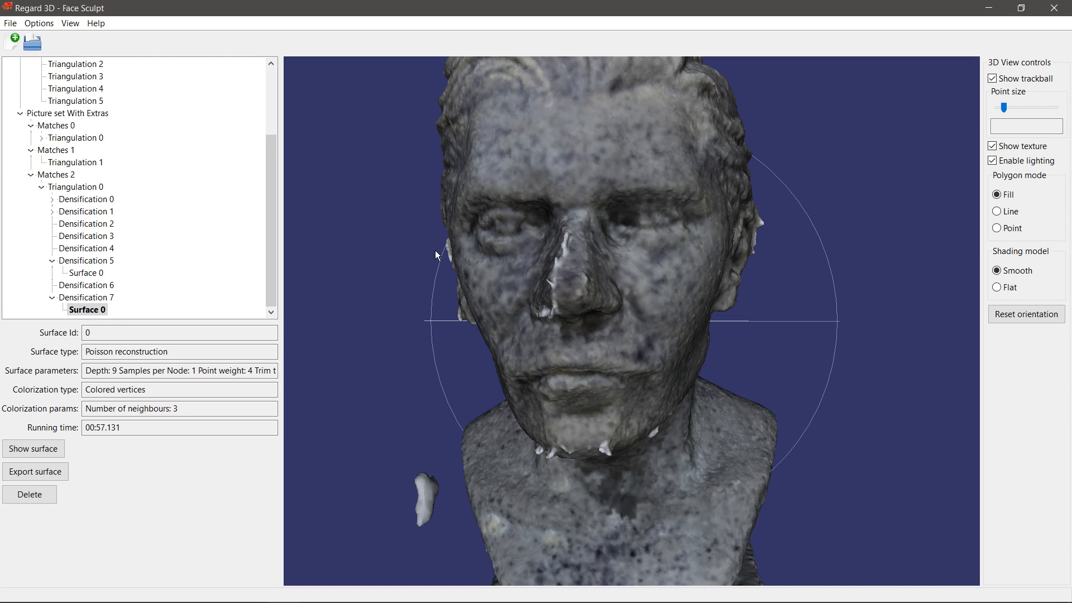
click(76, 187)
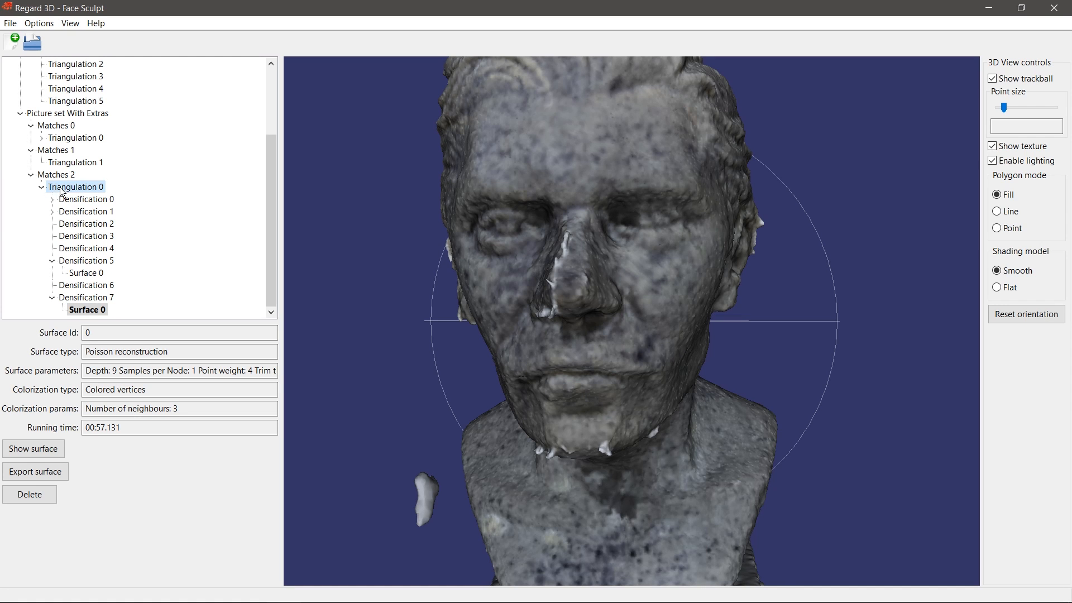
Step: Open the CMVS/PMVS densification settings for Triangulation 0 and select the wsize value 7
click(90, 450)
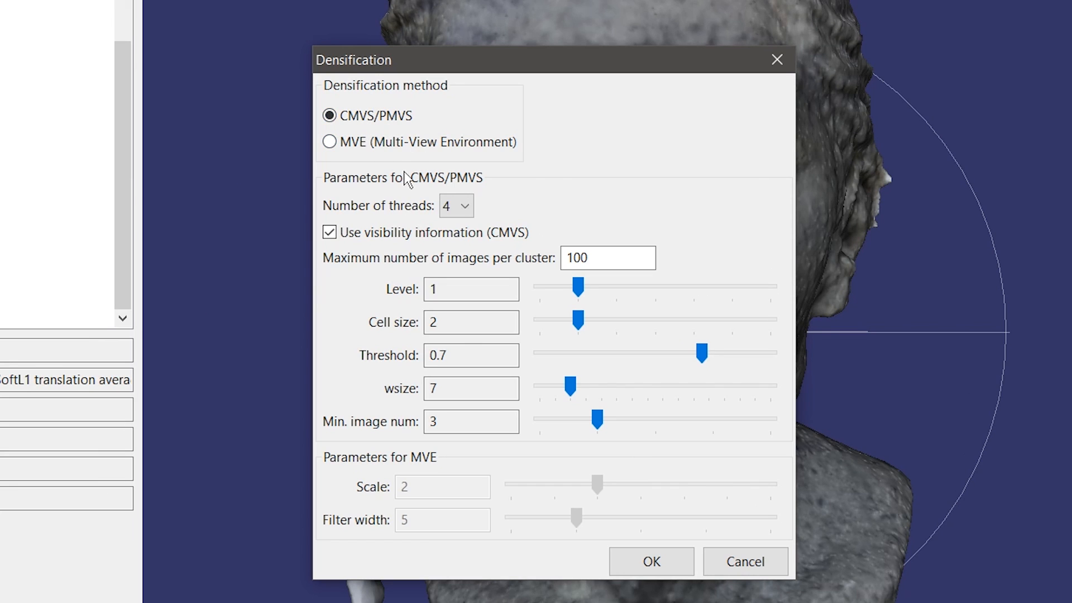
mouse_move(413, 231)
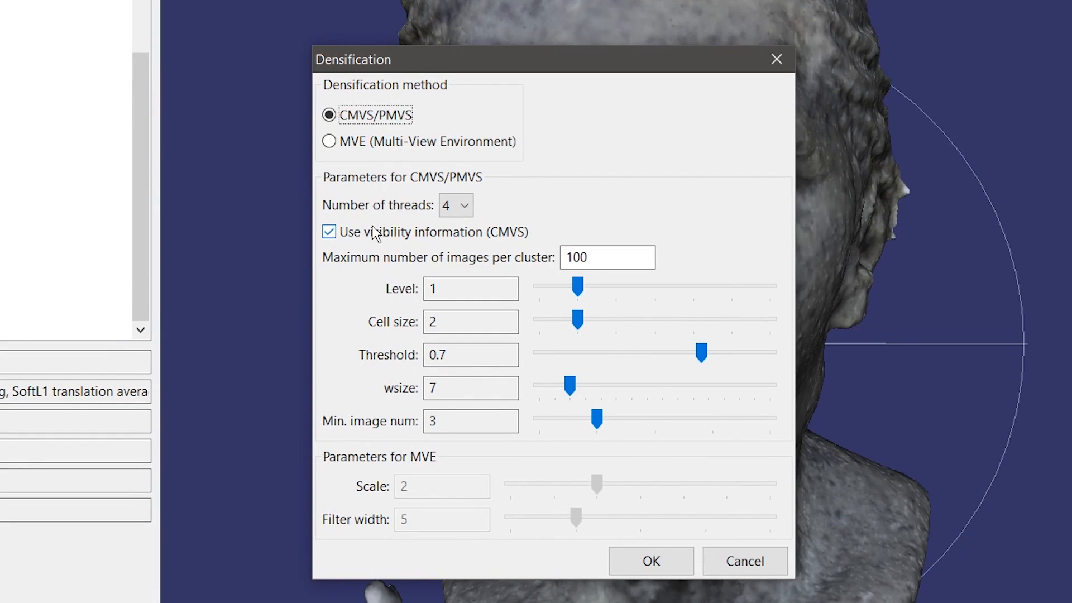
mouse_move(332, 236)
mouse_move(377, 244)
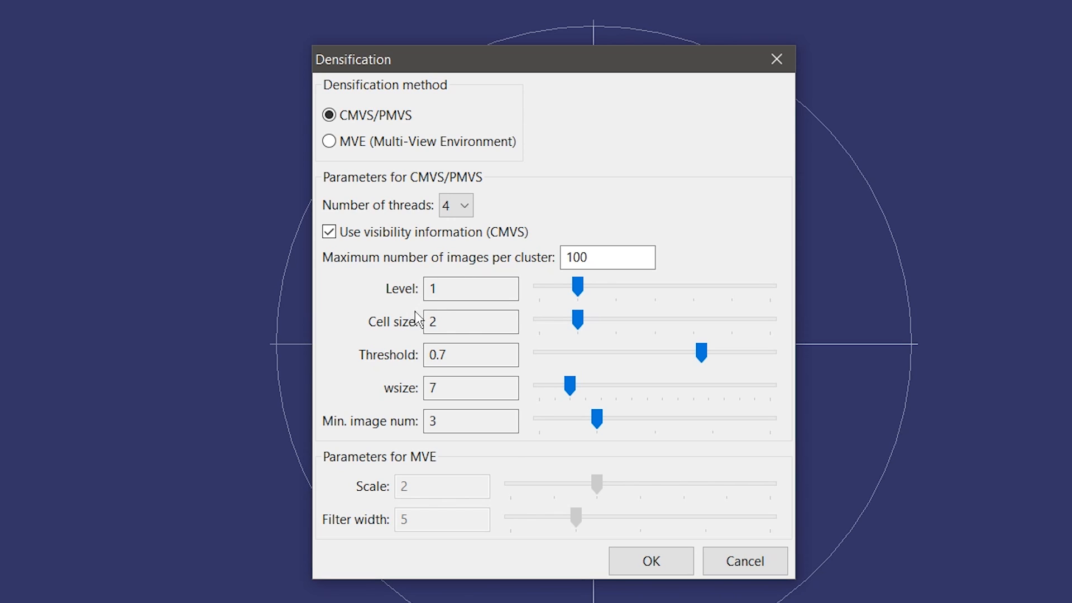
click(433, 398)
Step: Try Min. image num 2 and MVE, restore 6 and CMVS/PMVS, then cancel the Densification dialog
drag(598, 423, 550, 431)
drag(538, 418, 758, 428)
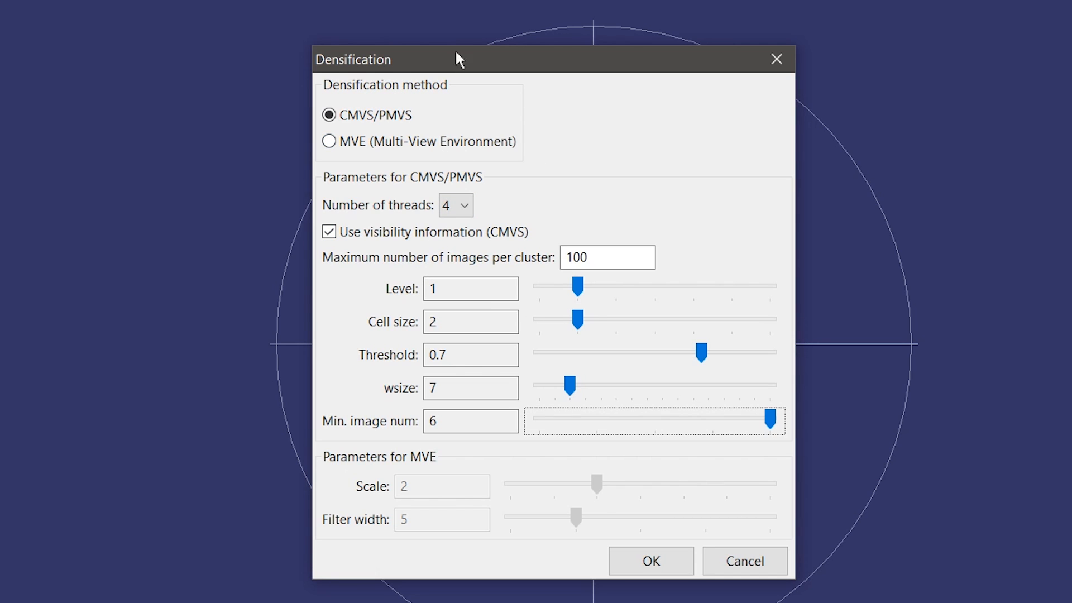
click(352, 141)
click(328, 114)
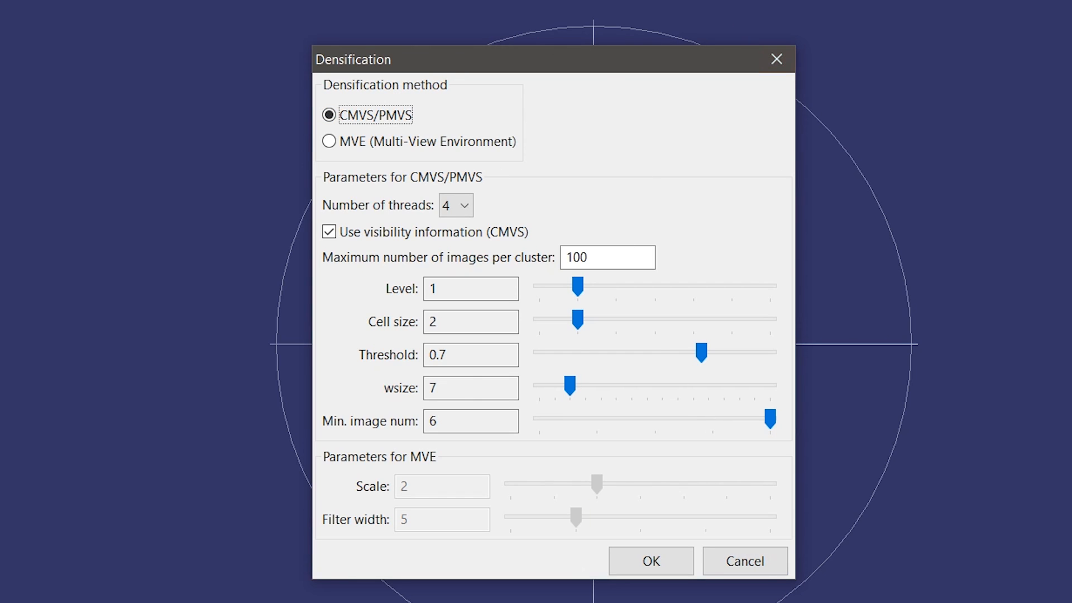
click(744, 561)
drag(128, 232, 131, 261)
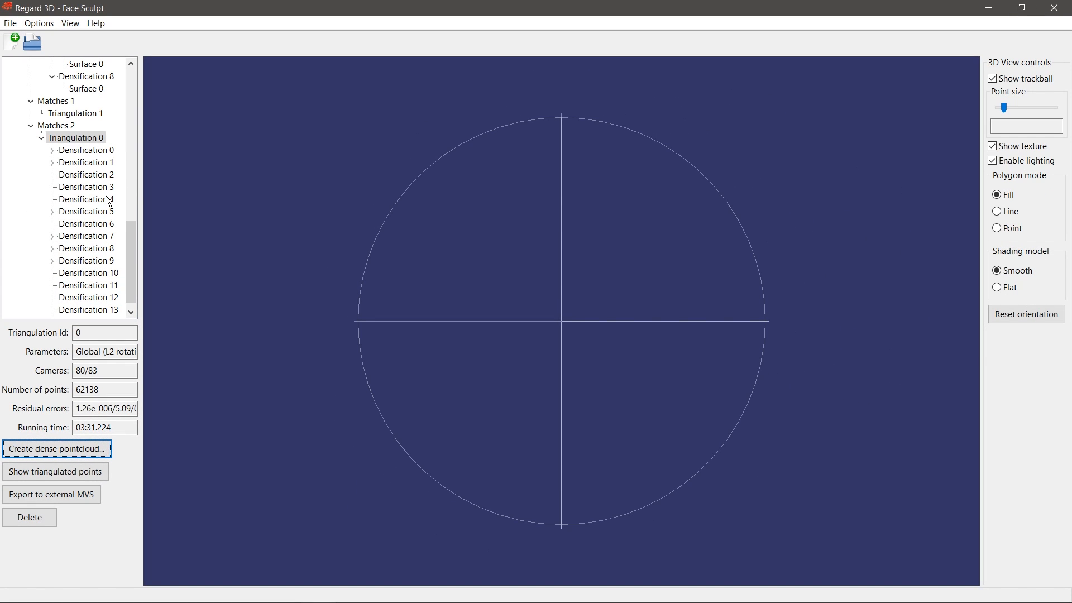
Step: Scroll up to Densification 1's MVE cloud and open its surface creation settings
scroll(102, 210, up, 15)
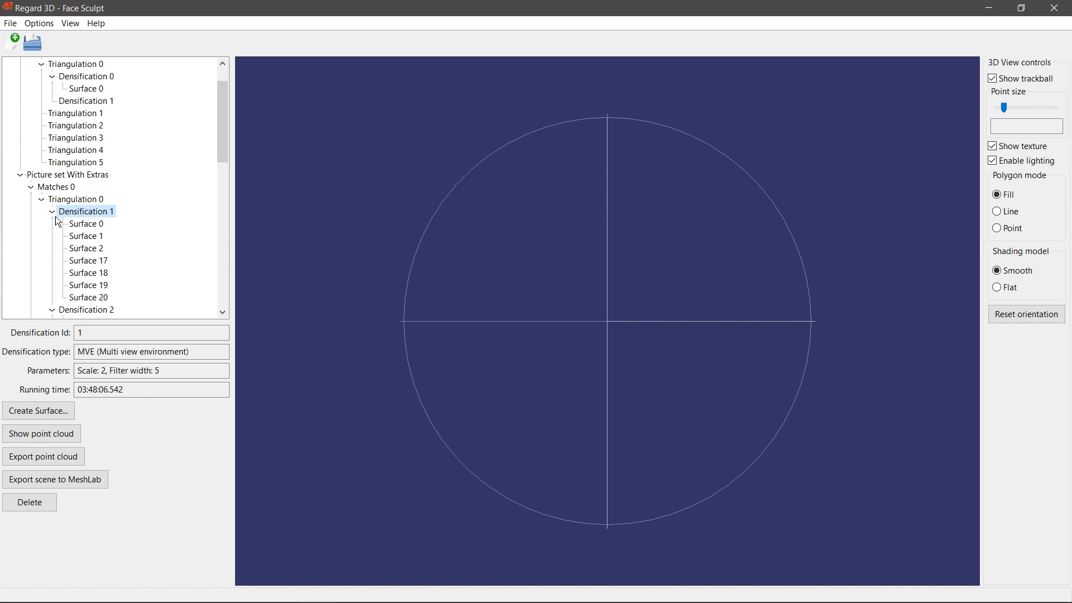
click(59, 414)
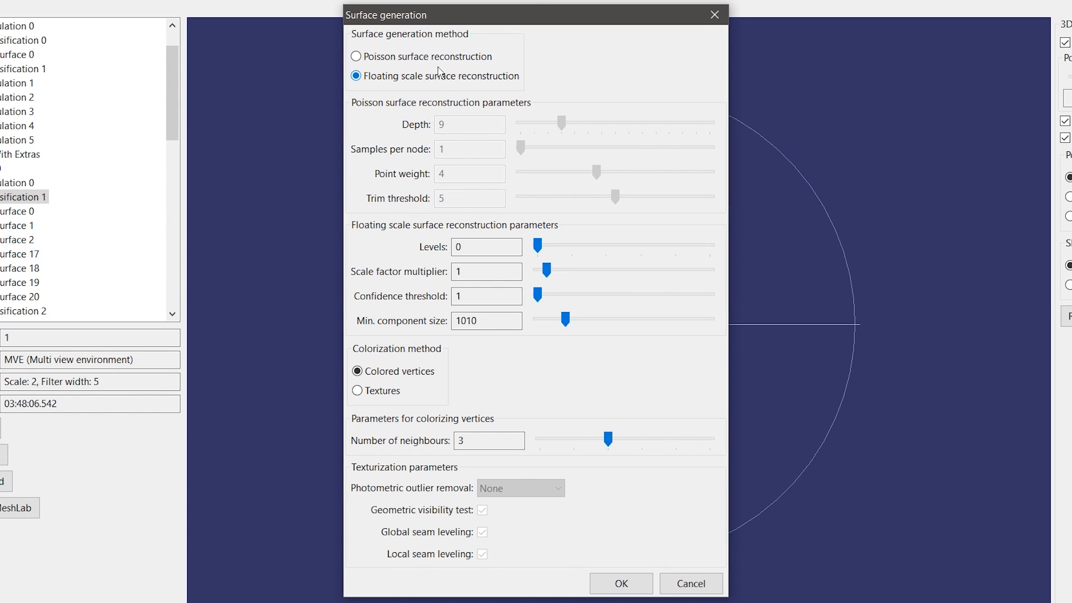
Step: Try Poisson with Depth 9 and Point weight and Trim threshold at 10, then return to floating scale
click(413, 59)
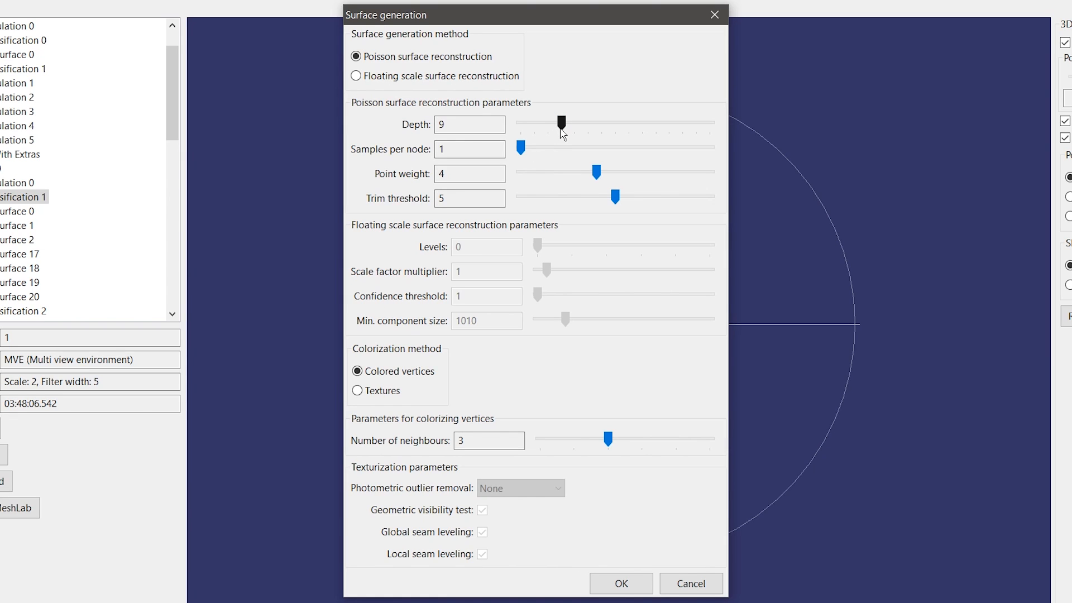
drag(560, 127, 579, 129)
mouse_move(576, 127)
mouse_down()
mouse_move(539, 128)
mouse_move(561, 127)
mouse_up()
drag(597, 171, 709, 173)
drag(614, 197, 716, 196)
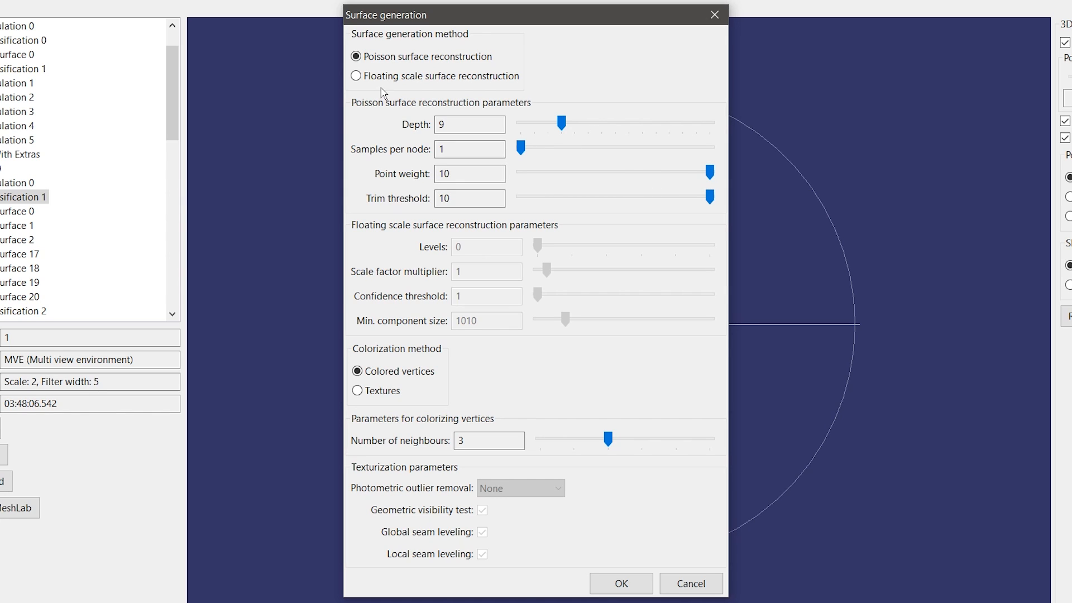
click(404, 78)
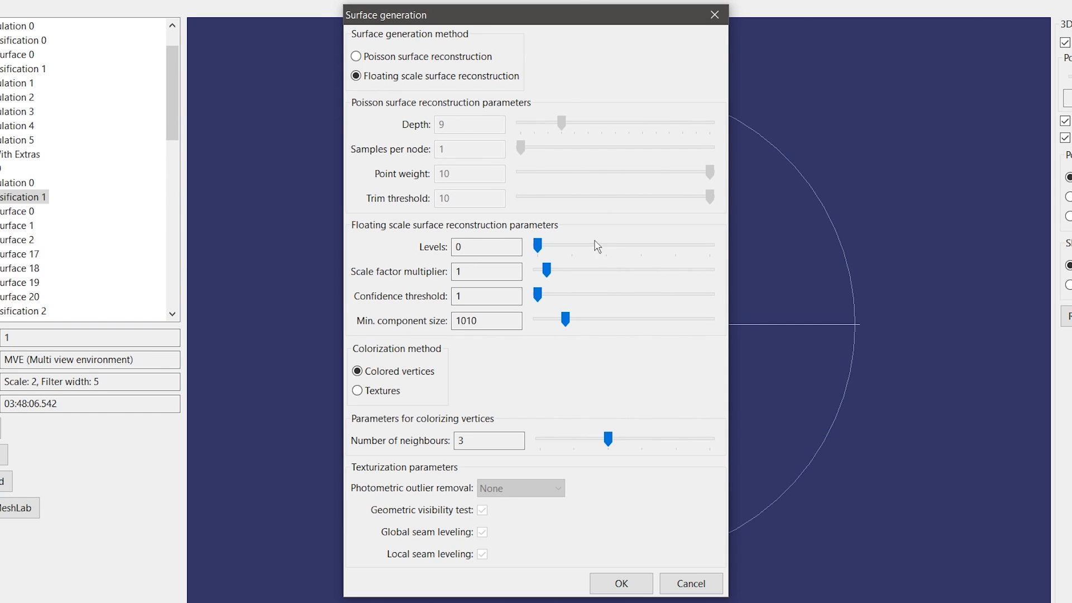
Step: Keep Levels at 0, set Min. component size 4679 and Confidence threshold 20, and choose Textures colorization
mouse_move(533, 251)
mouse_move(539, 246)
mouse_down()
mouse_move(620, 240)
mouse_move(550, 238)
mouse_move(533, 249)
mouse_up()
drag(538, 295, 533, 296)
drag(565, 321, 639, 321)
drag(537, 296, 717, 296)
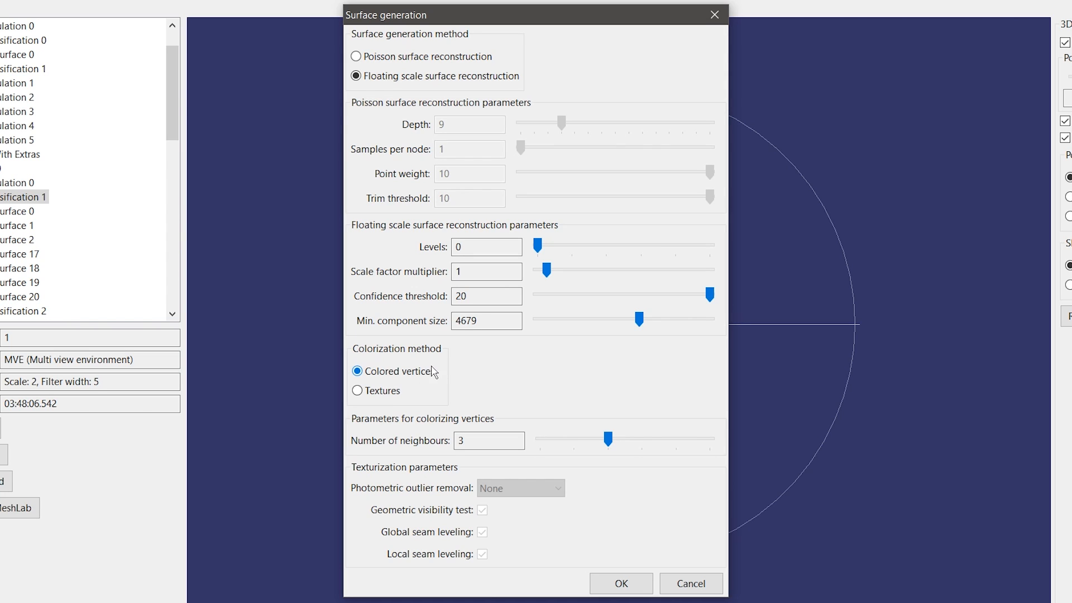
click(393, 392)
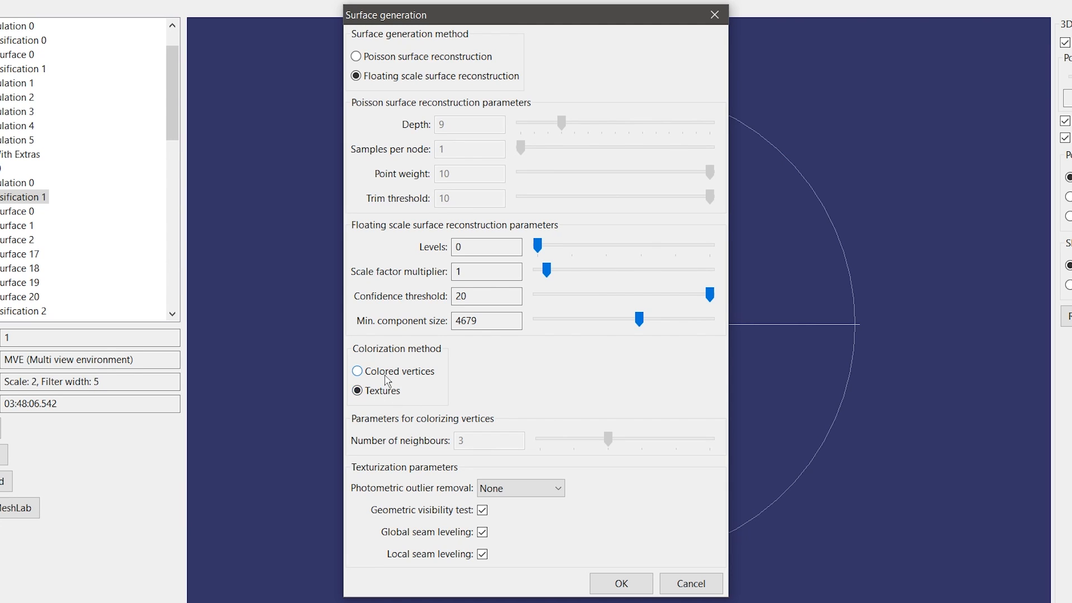
Step: Toggle colorization between colored vertices and textures, ending on Textures, then cancel surface generation
click(385, 371)
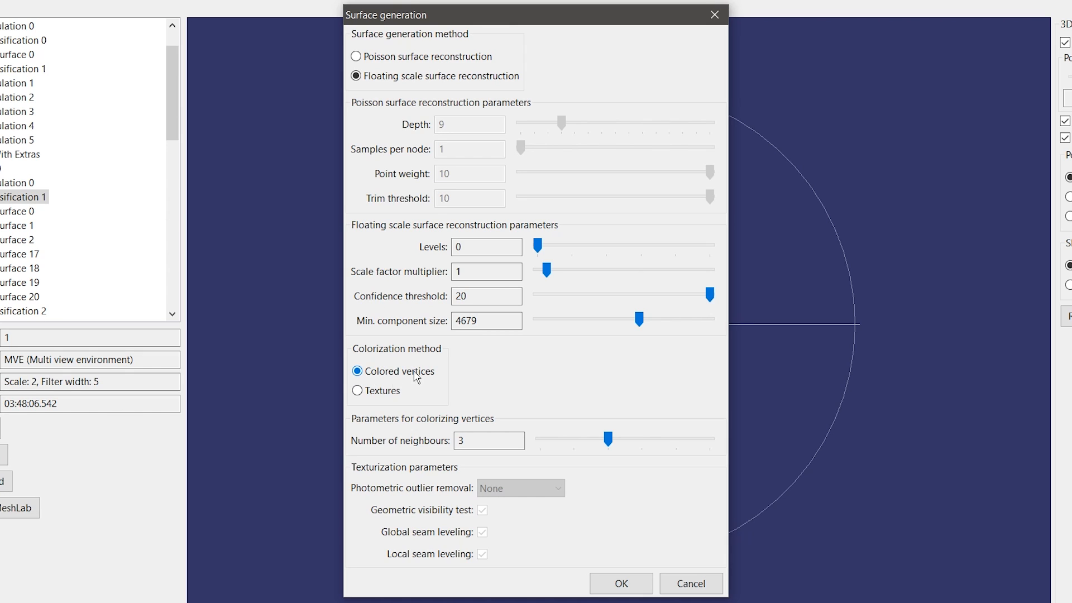
click(394, 391)
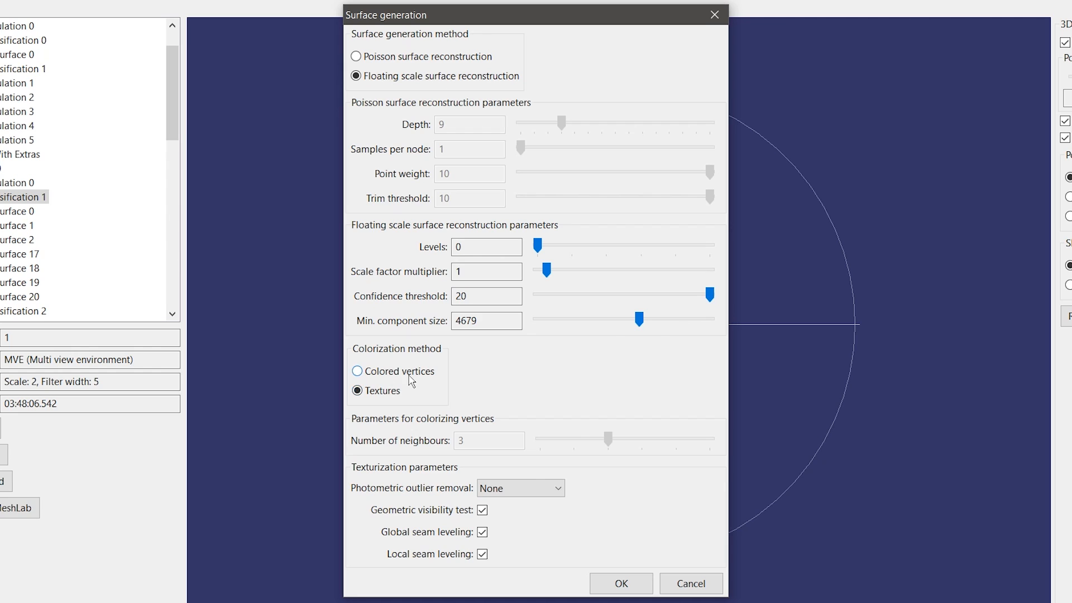
click(392, 375)
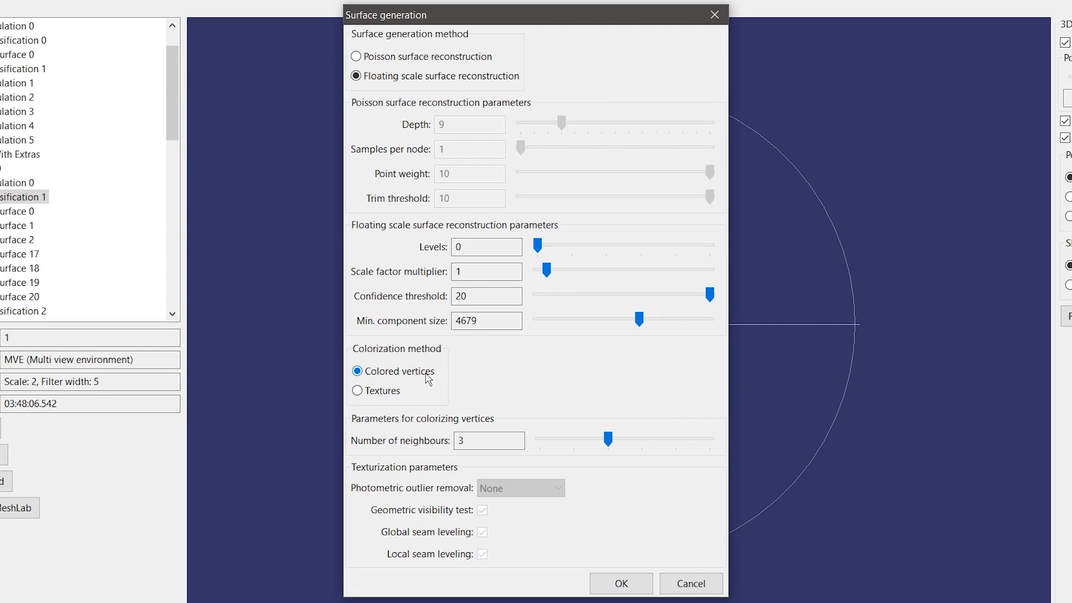
click(391, 394)
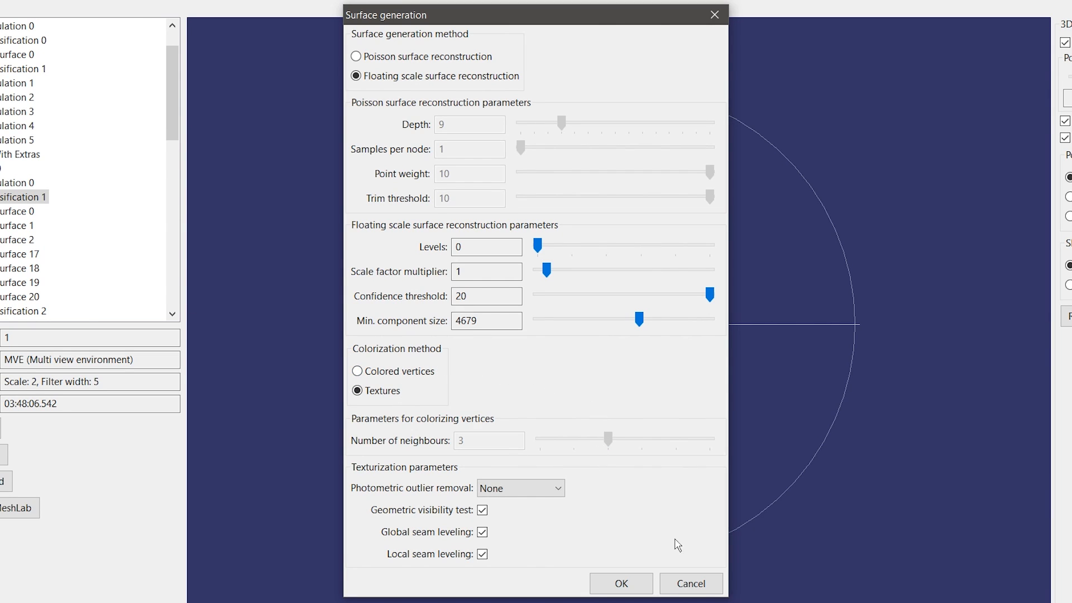
click(691, 583)
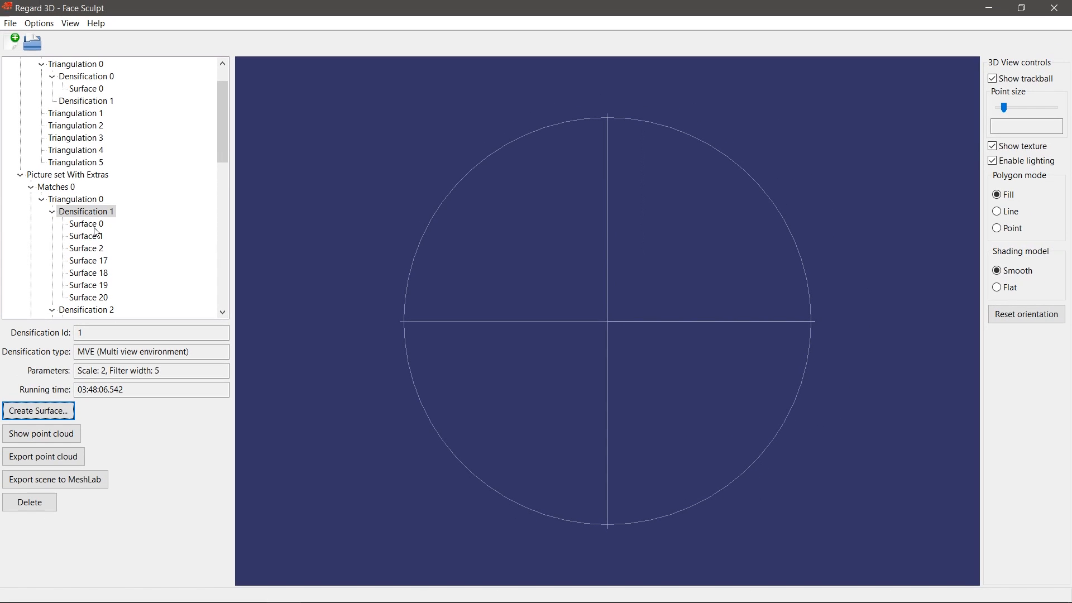
Step: Show the textured Poisson Surface 0 bust in the 3D view and orbit around it
click(71, 224)
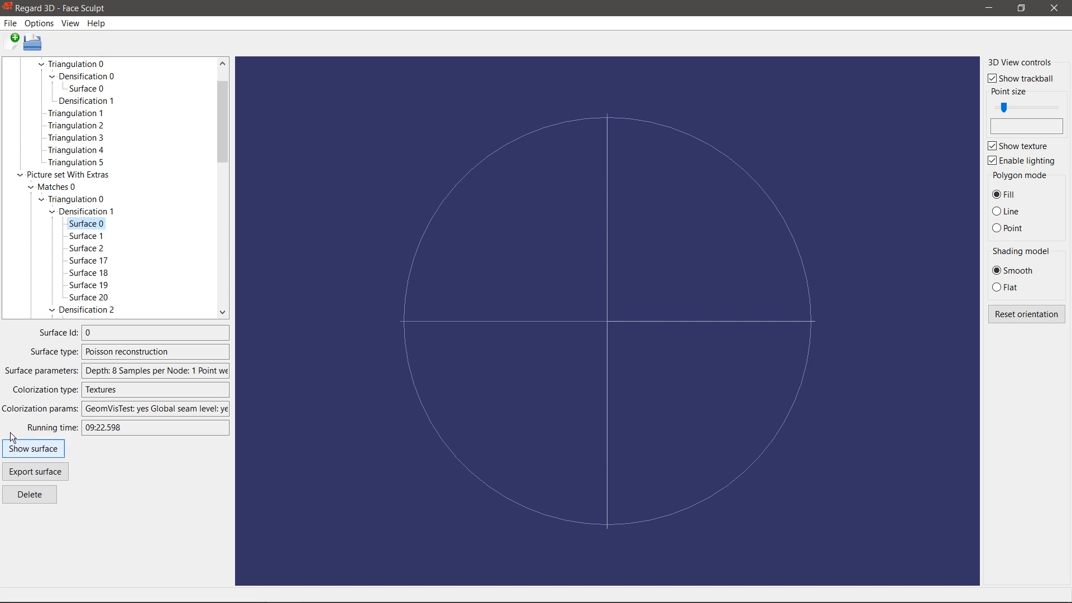
click(54, 449)
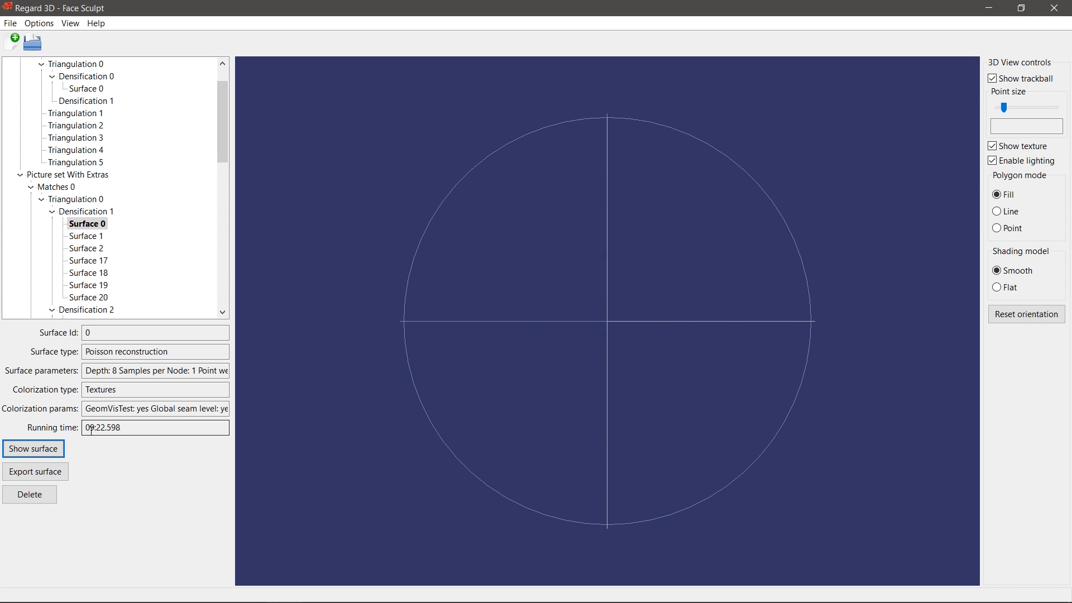
drag(687, 345, 657, 321)
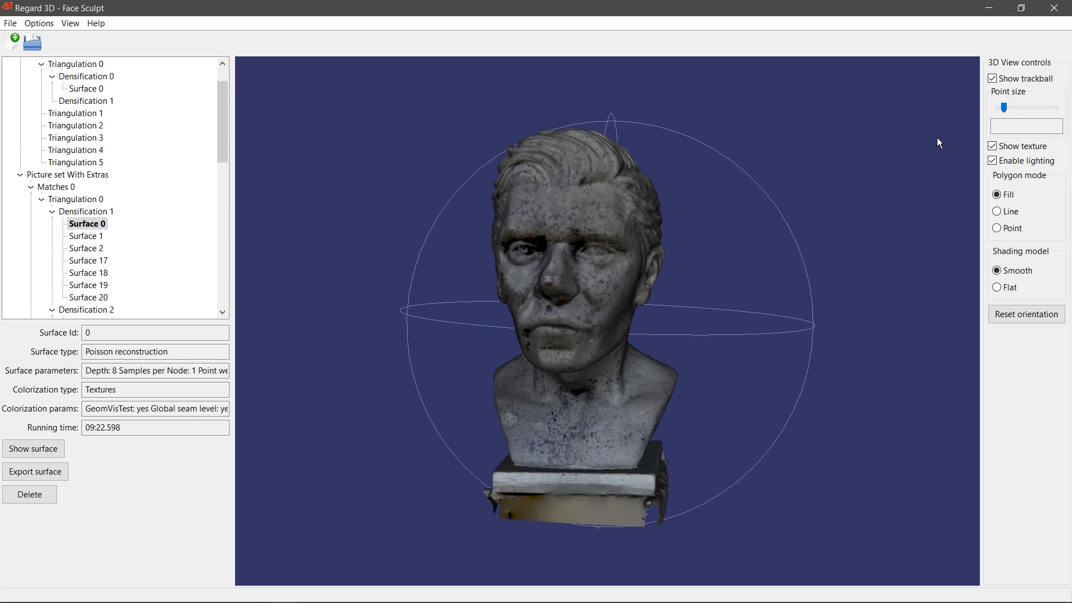
Step: Inspect the bust's bare geometry close up with texture hidden, then restore the texture
click(994, 148)
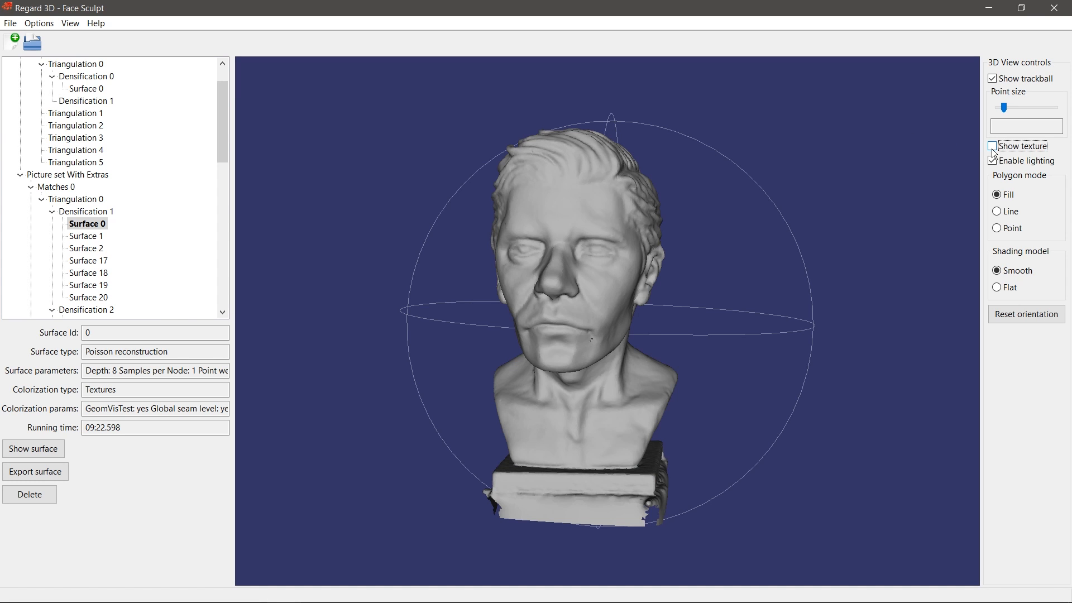
drag(791, 267, 722, 271)
scroll(726, 268, down, 5)
mouse_move(758, 230)
mouse_down()
mouse_move(748, 218)
mouse_move(769, 216)
mouse_up()
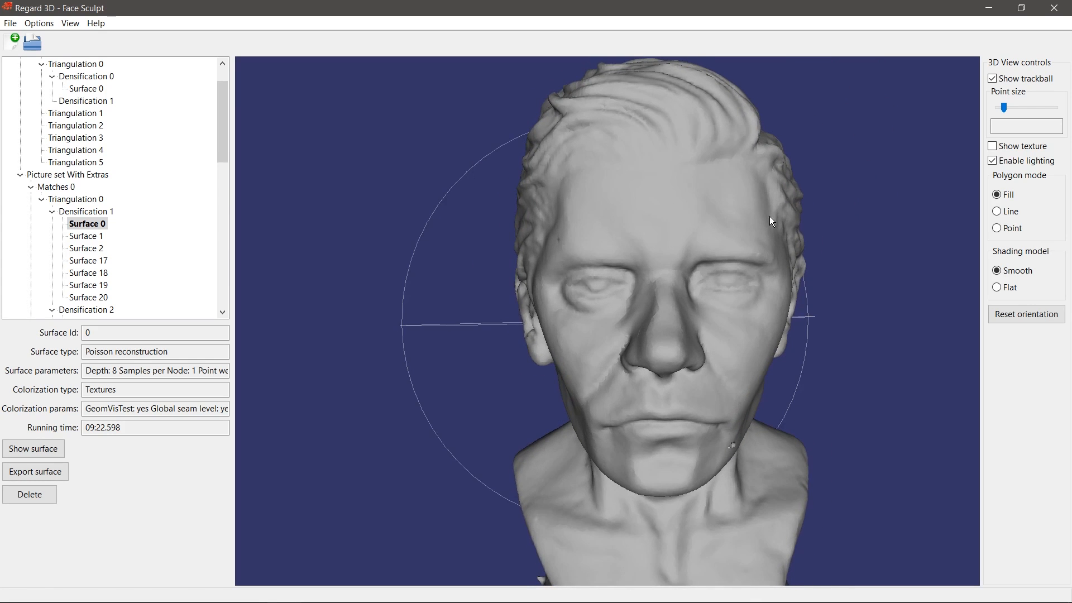
click(992, 148)
click(77, 236)
Step: Show colored-vertex Surface 17 with texture display off, rotated and zoomed onto the face
click(84, 259)
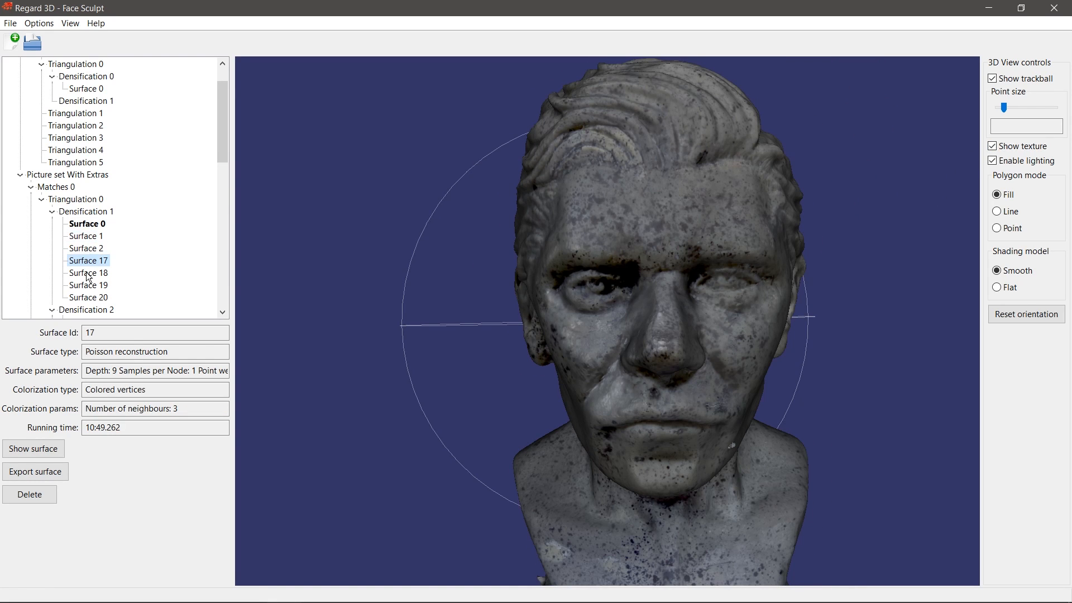
click(34, 449)
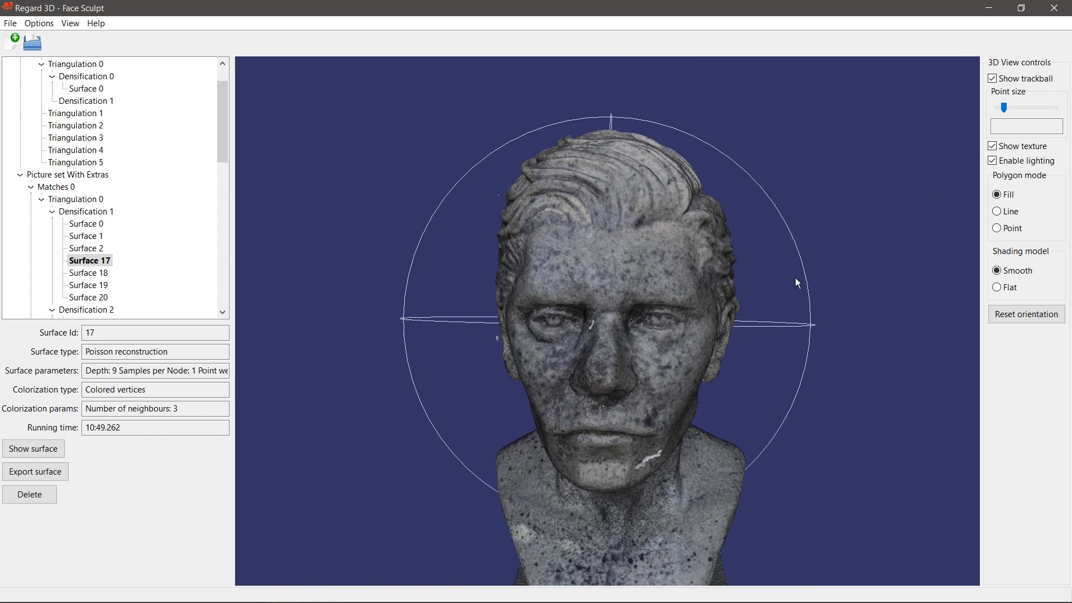
click(992, 147)
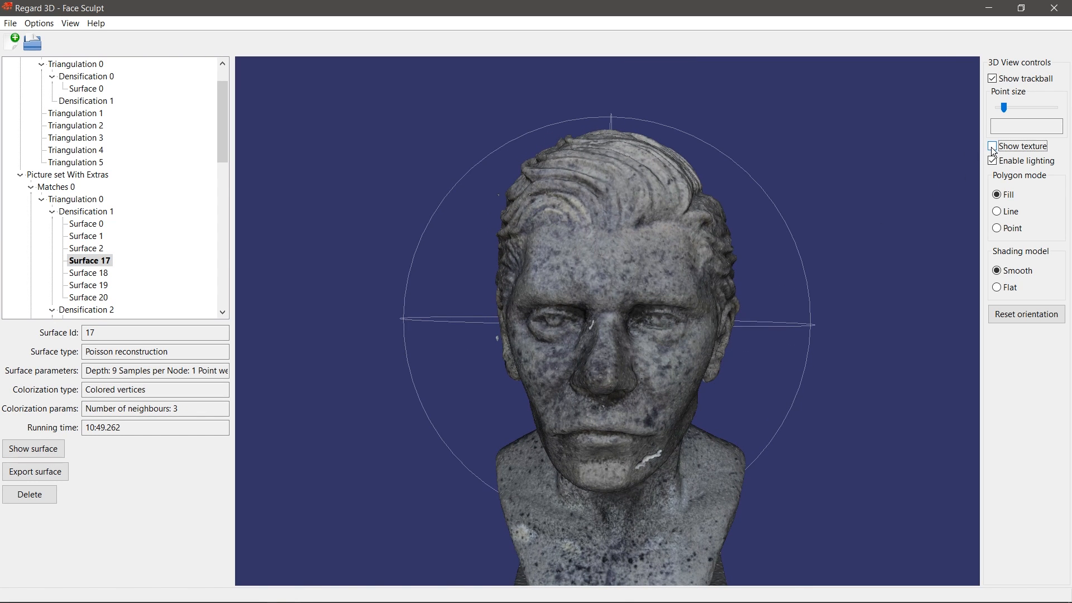
drag(532, 259, 694, 280)
scroll(566, 262, up, 9)
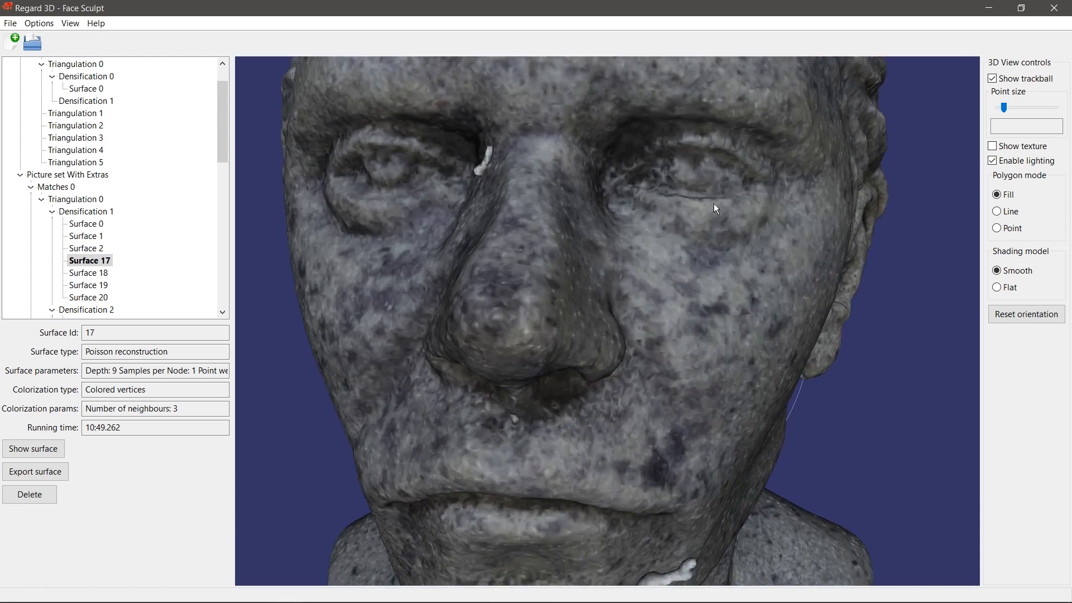
scroll(702, 219, down, 1)
scroll(695, 228, up, 3)
scroll(692, 229, down, 3)
scroll(659, 277, up, 3)
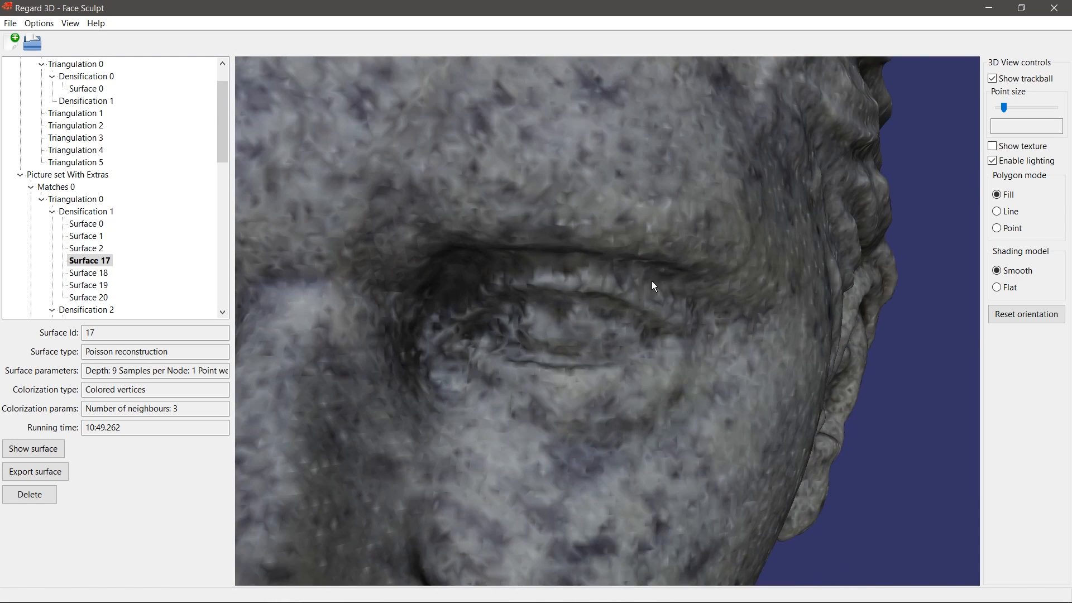
Step: Render Surface 17 with Flat shading in Line polygon mode, rotating and zooming the wireframe
click(997, 287)
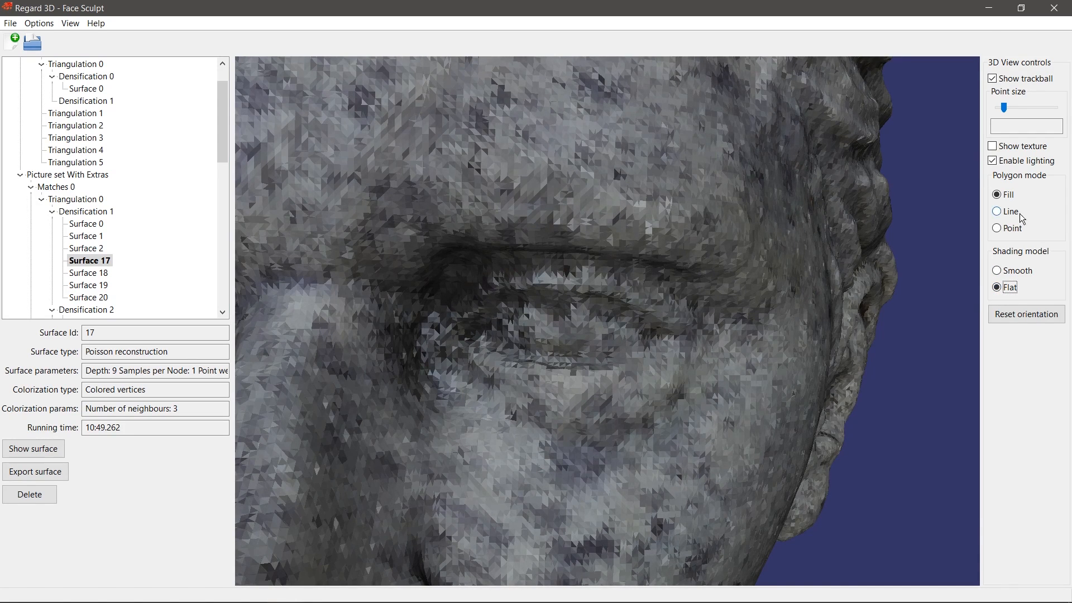
click(997, 212)
drag(601, 302, 698, 259)
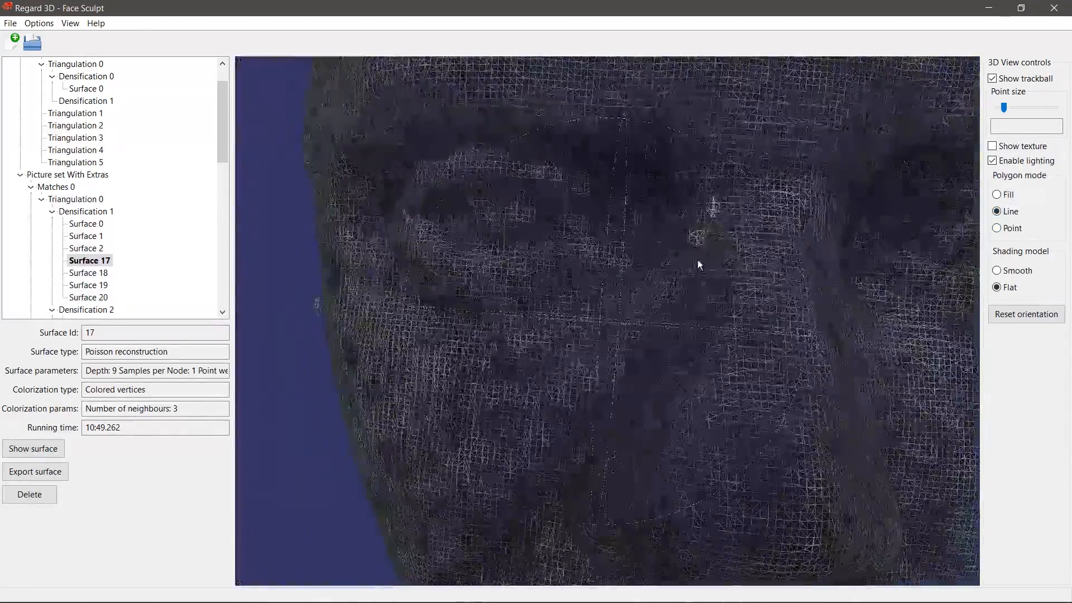
scroll(695, 266, up, 2)
scroll(423, 296, up, 2)
scroll(464, 316, up, 2)
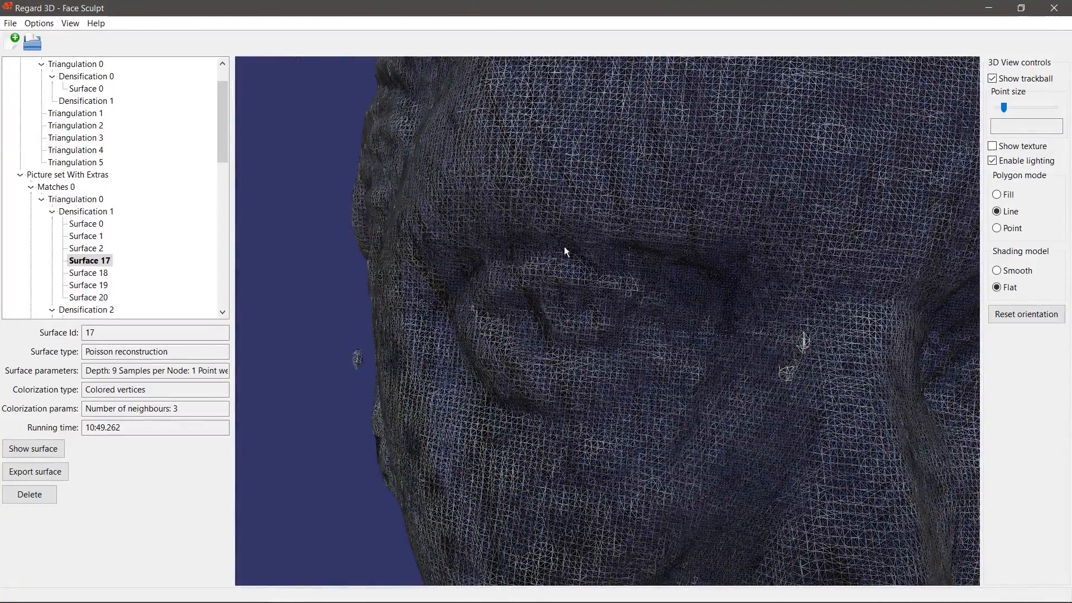
scroll(874, 315, down, 6)
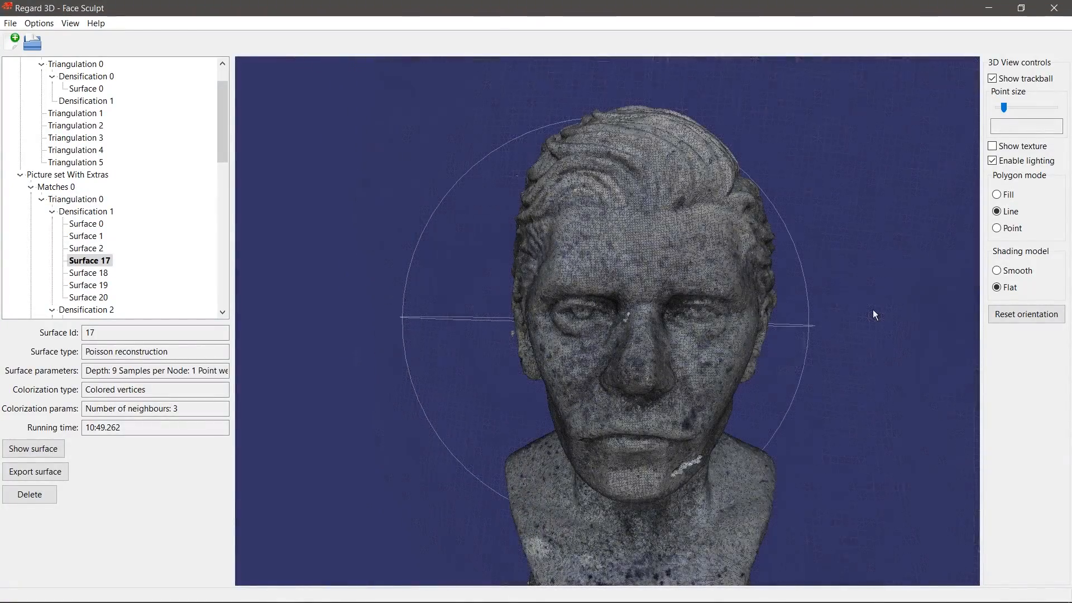
click(87, 247)
Step: Load Surface 2 into the 3D view and turn the head upright facing front
click(87, 239)
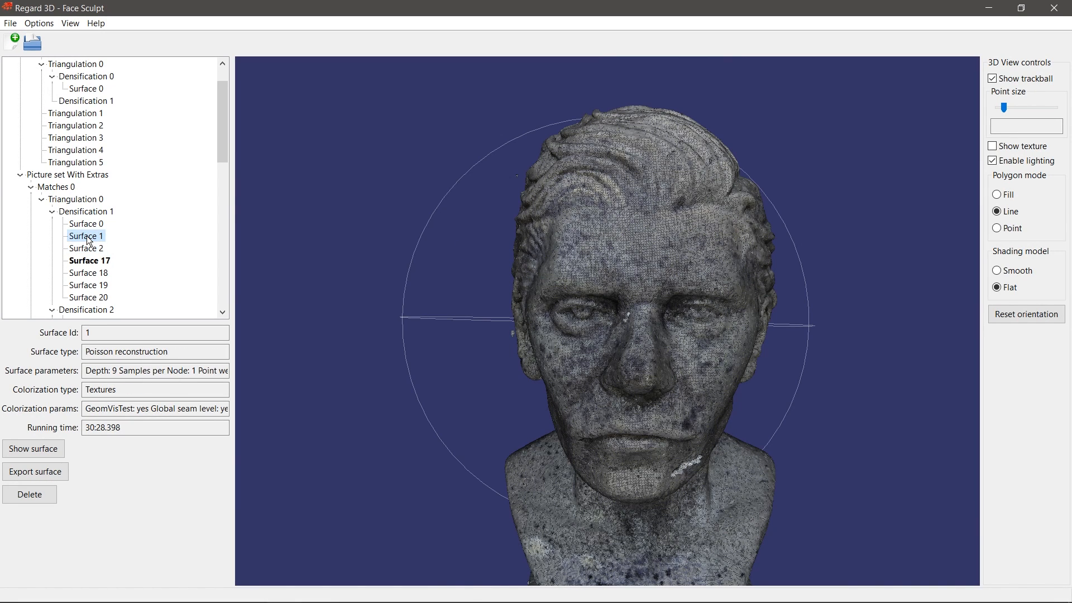
click(80, 250)
click(34, 448)
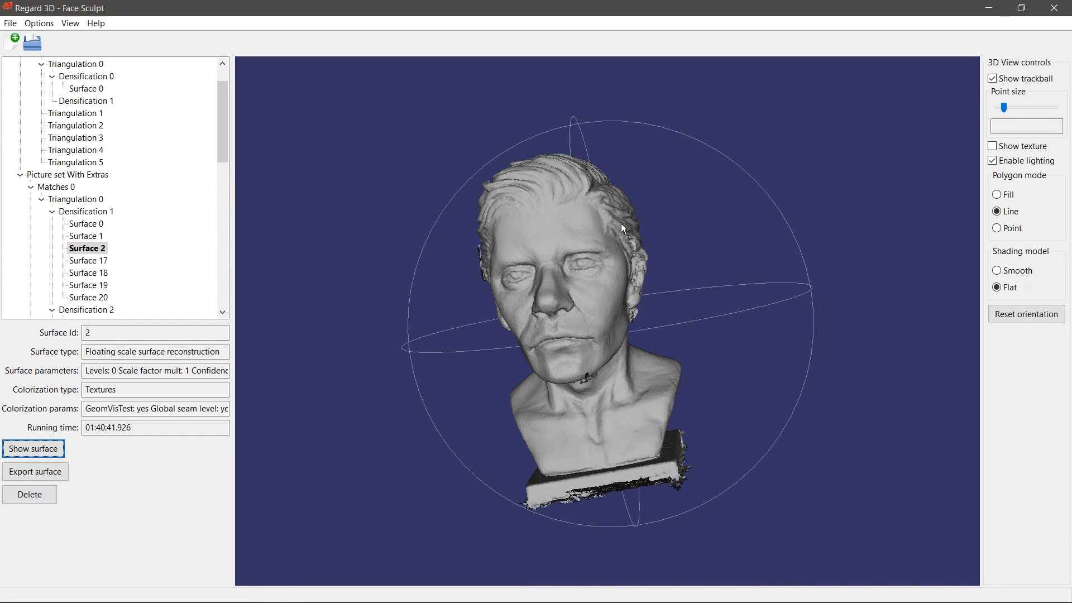
mouse_move(695, 175)
mouse_down()
mouse_move(751, 193)
mouse_move(673, 215)
mouse_move(552, 301)
mouse_move(565, 317)
mouse_move(556, 285)
mouse_move(520, 267)
mouse_up()
scroll(552, 297, up, 3)
scroll(629, 290, up, 5)
Step: Rotate the Surface 2 bust to check the ear, jaw and frontal face, then select Surface 0
drag(628, 290, 574, 258)
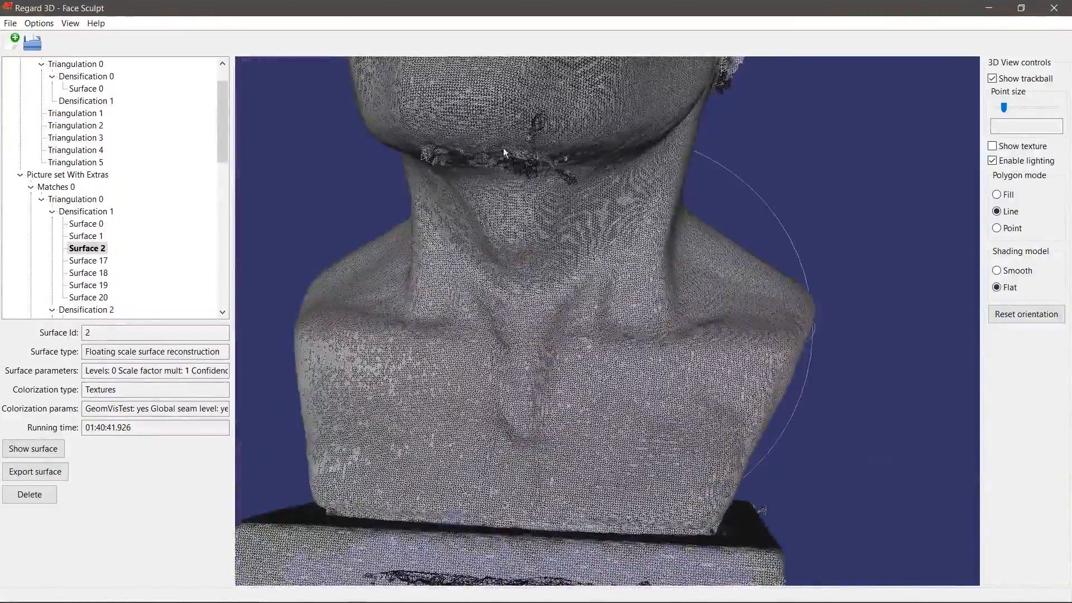
drag(469, 223, 498, 304)
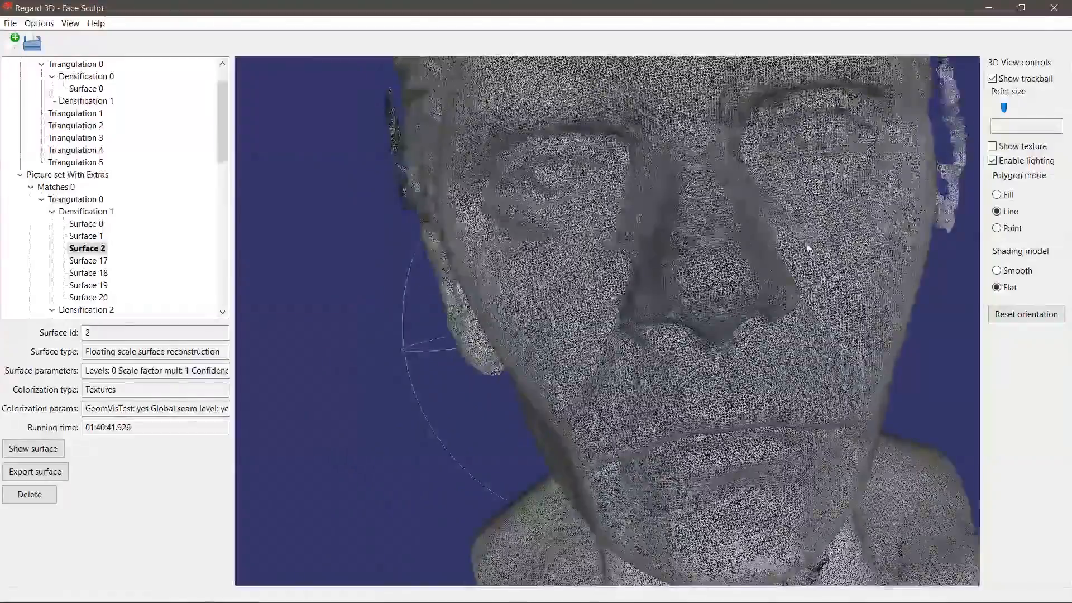
drag(801, 226, 796, 274)
scroll(812, 251, down, 10)
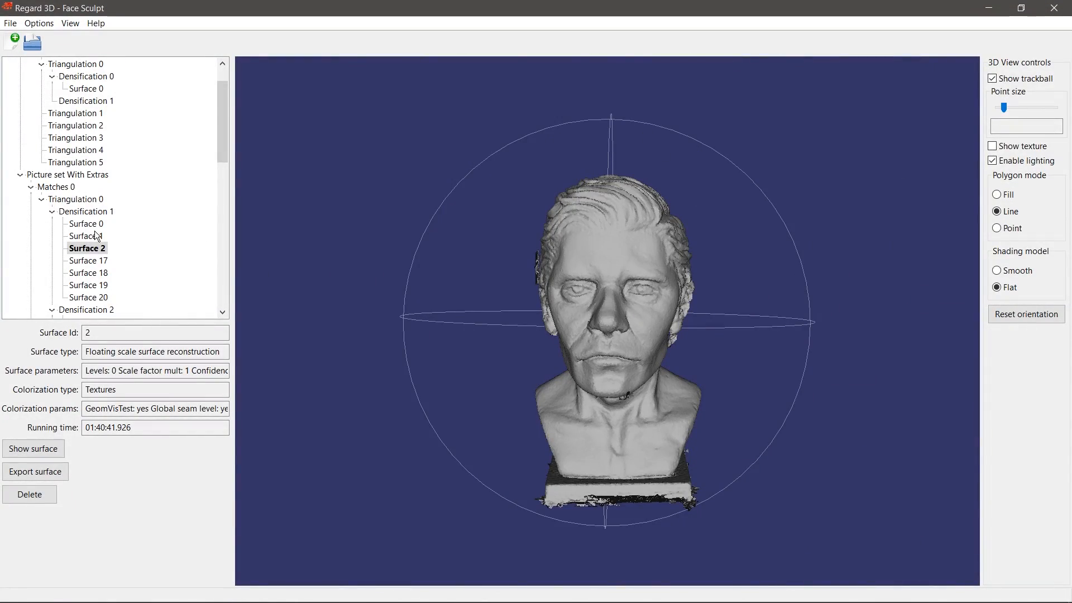
click(89, 225)
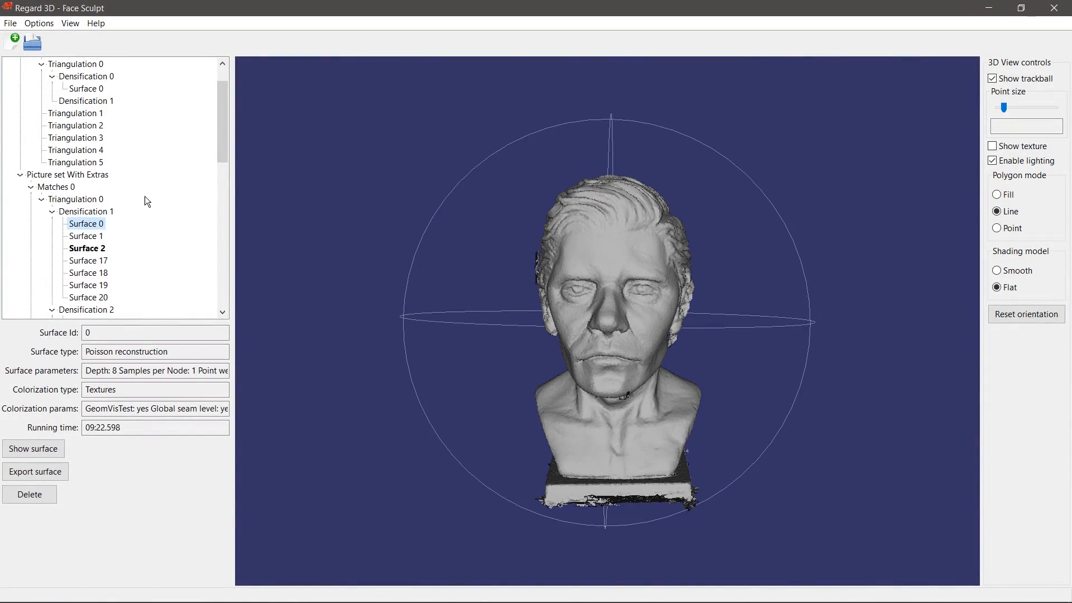
Step: Show Surface 0 and check its export formats, finding only OBJ, then cancel without saving
click(24, 450)
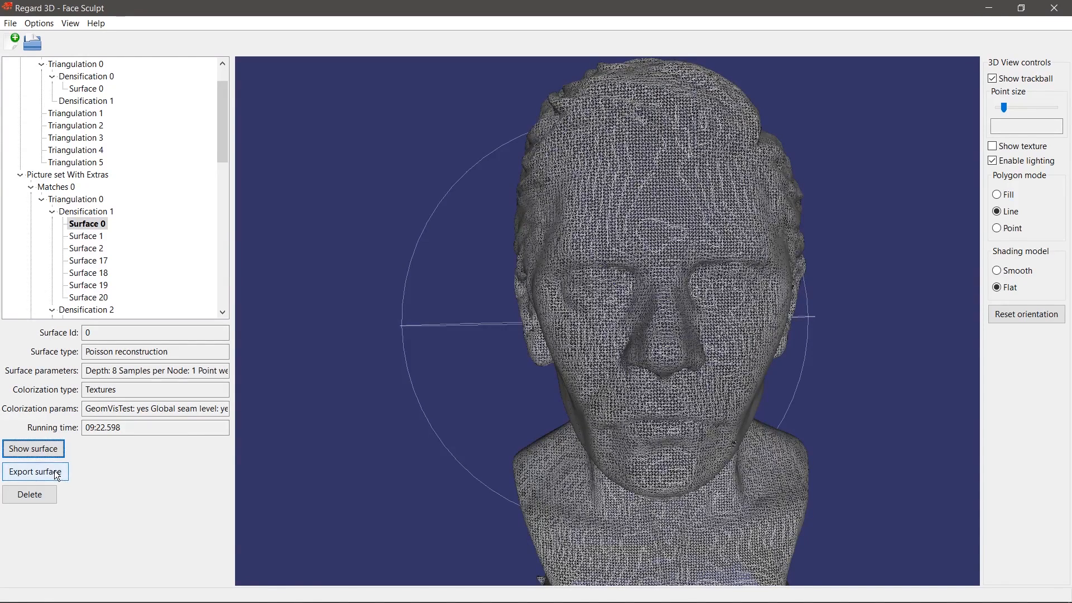
scroll(645, 396, down, 3)
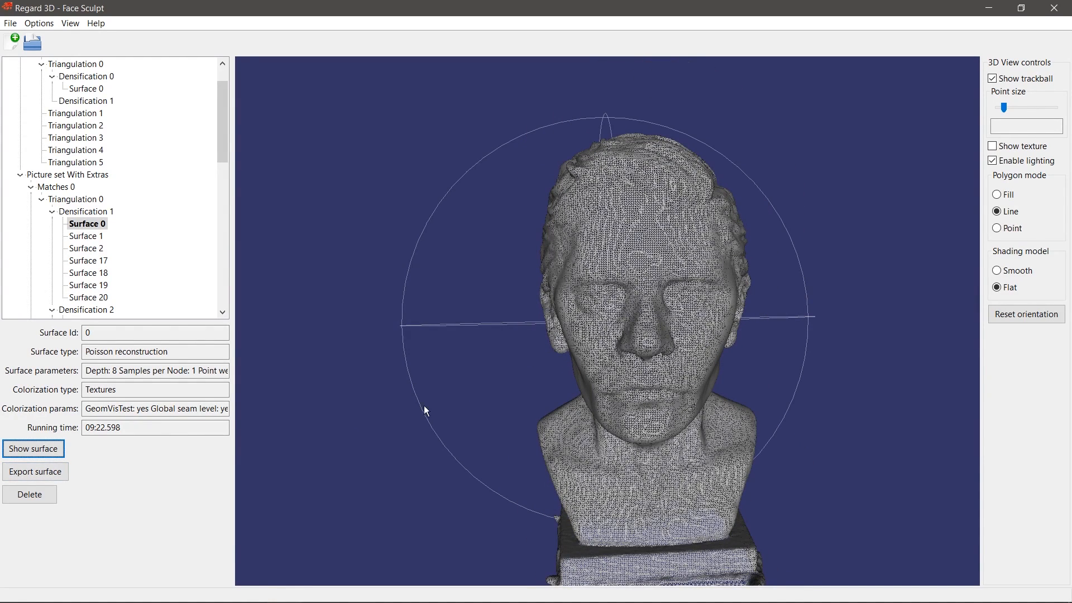
click(45, 474)
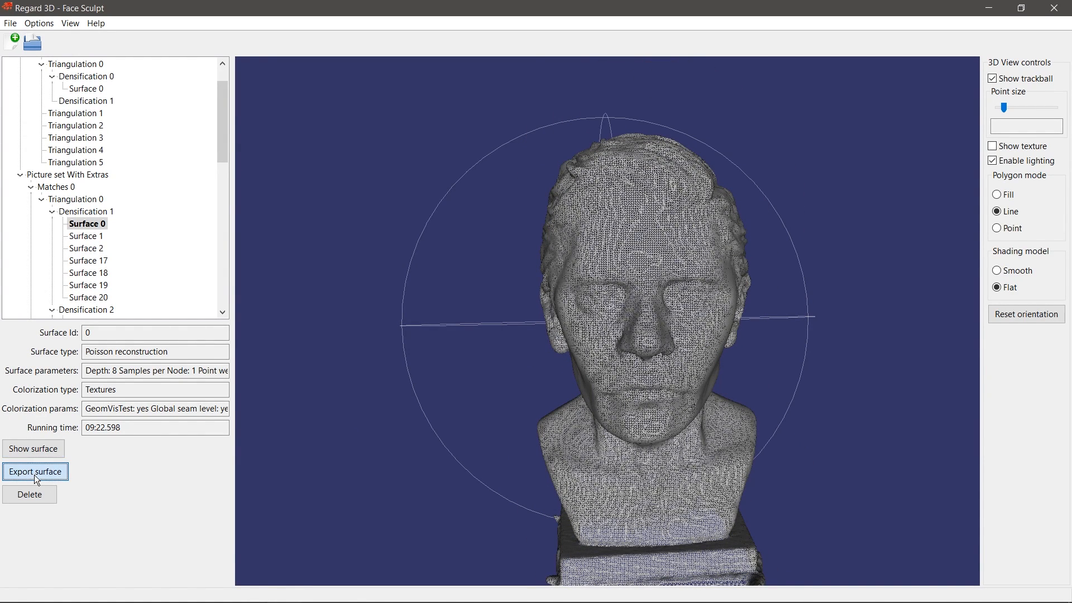
click(153, 289)
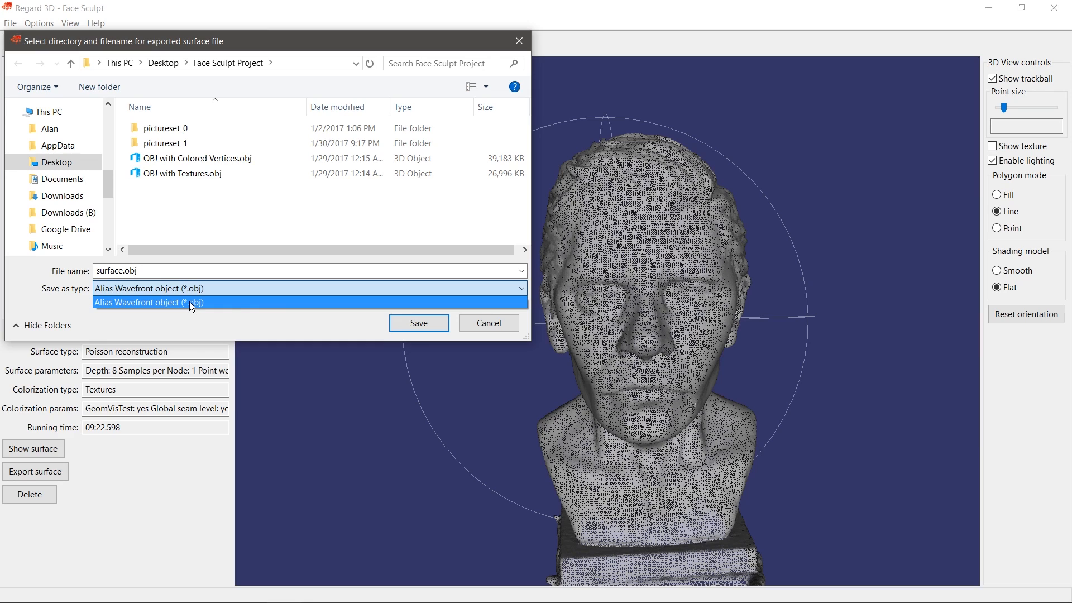
click(214, 270)
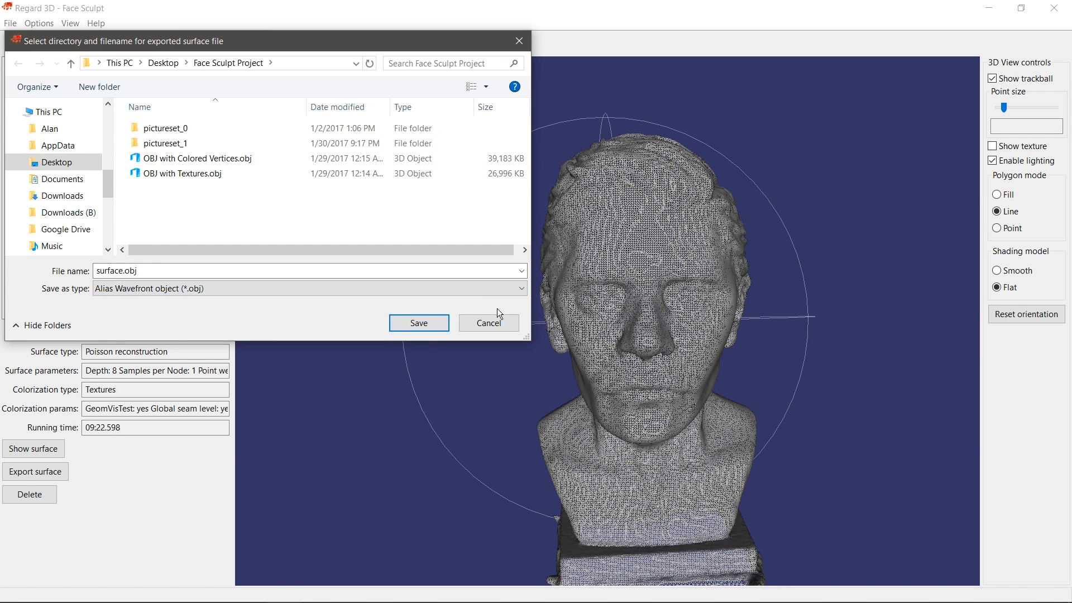
click(502, 322)
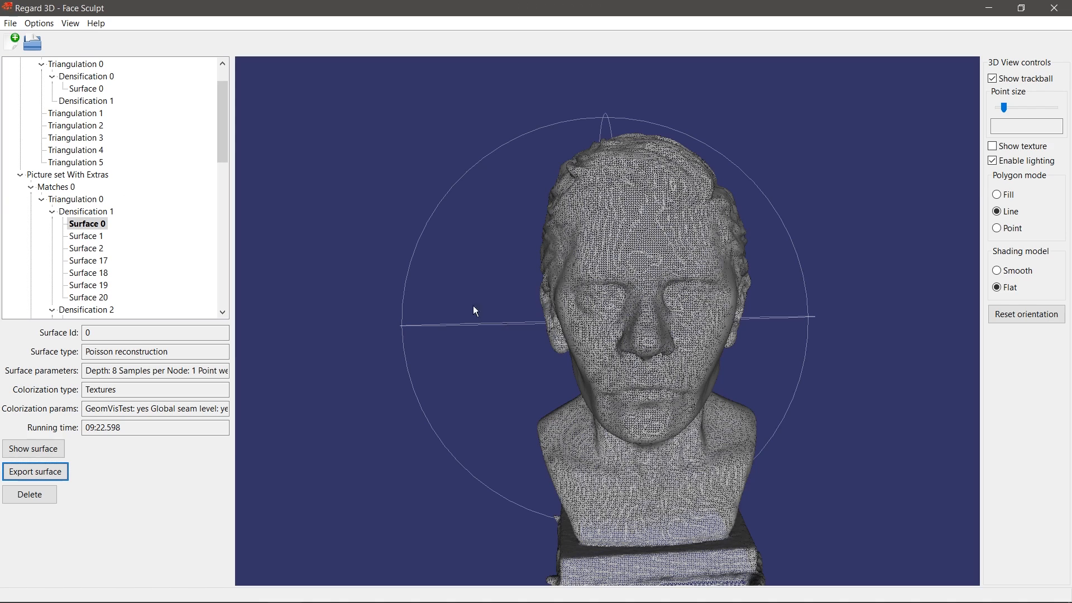
Step: Look at Surface 1 and Surface 2 details, then select colored-vertices Surface 17
click(85, 236)
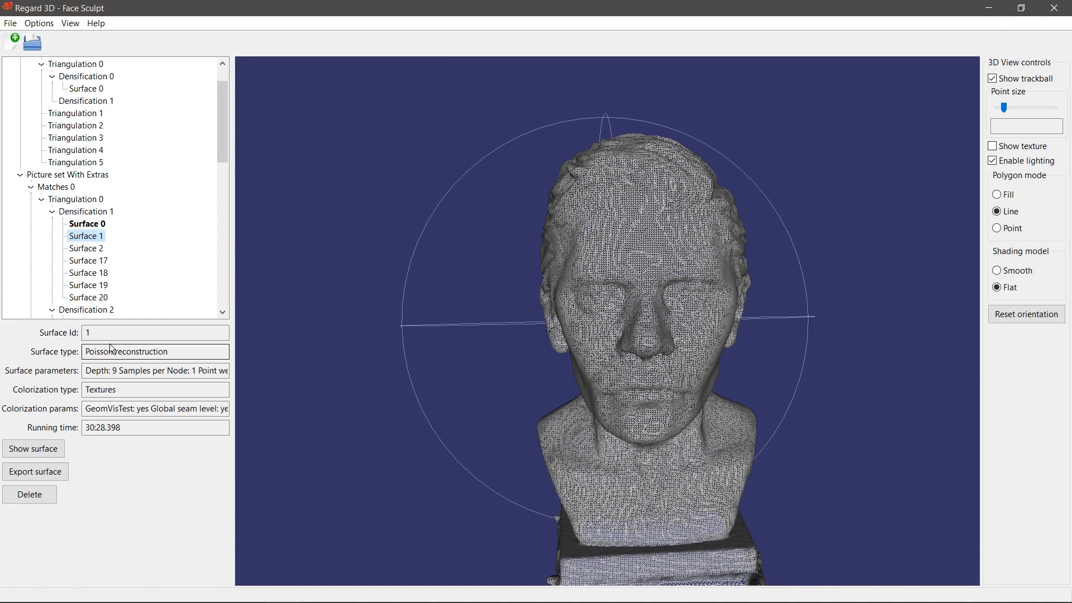
click(85, 249)
click(87, 261)
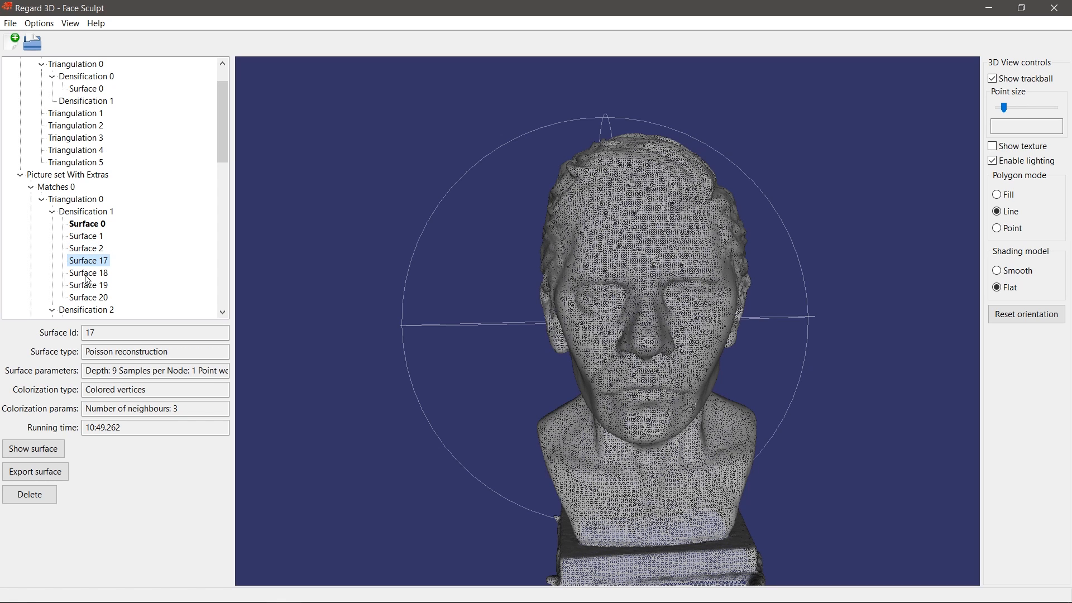
Step: Switch Surface 17's export Save as type between OBJ and PLY, then cancel unsaved
click(48, 472)
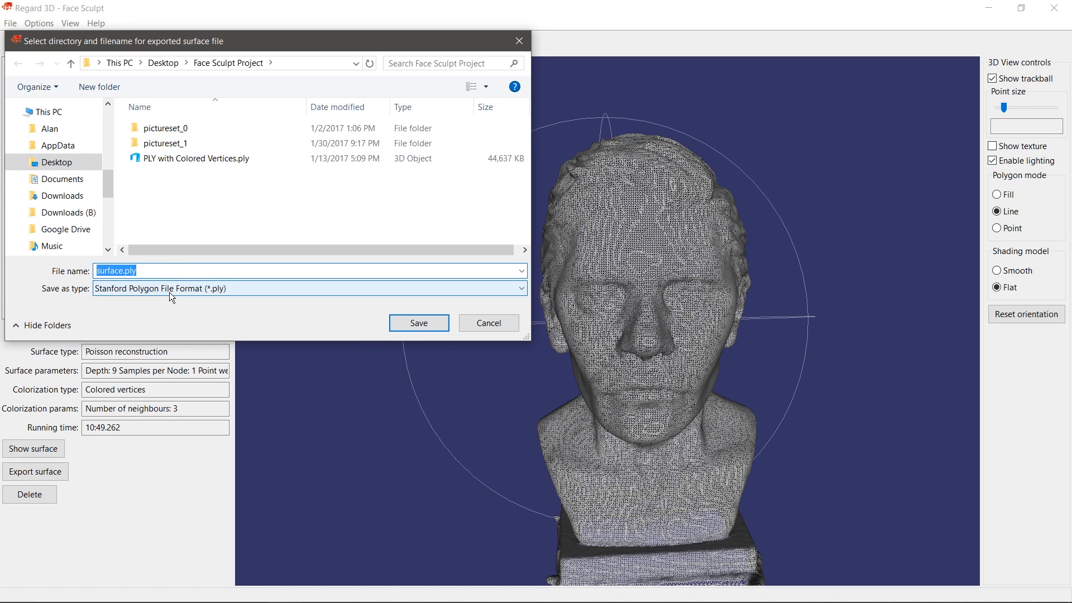
click(170, 291)
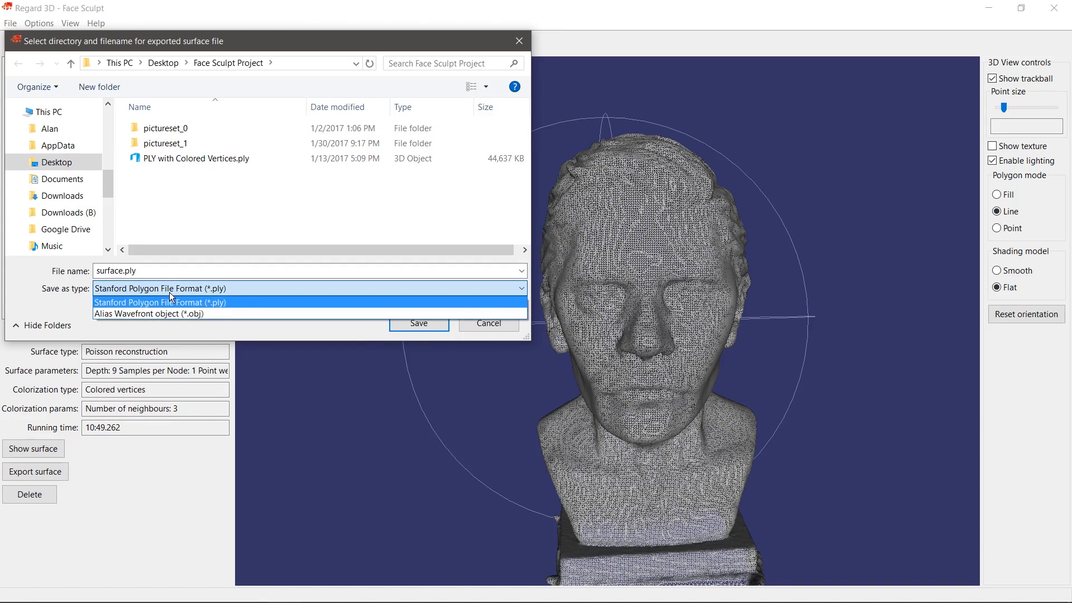
click(214, 313)
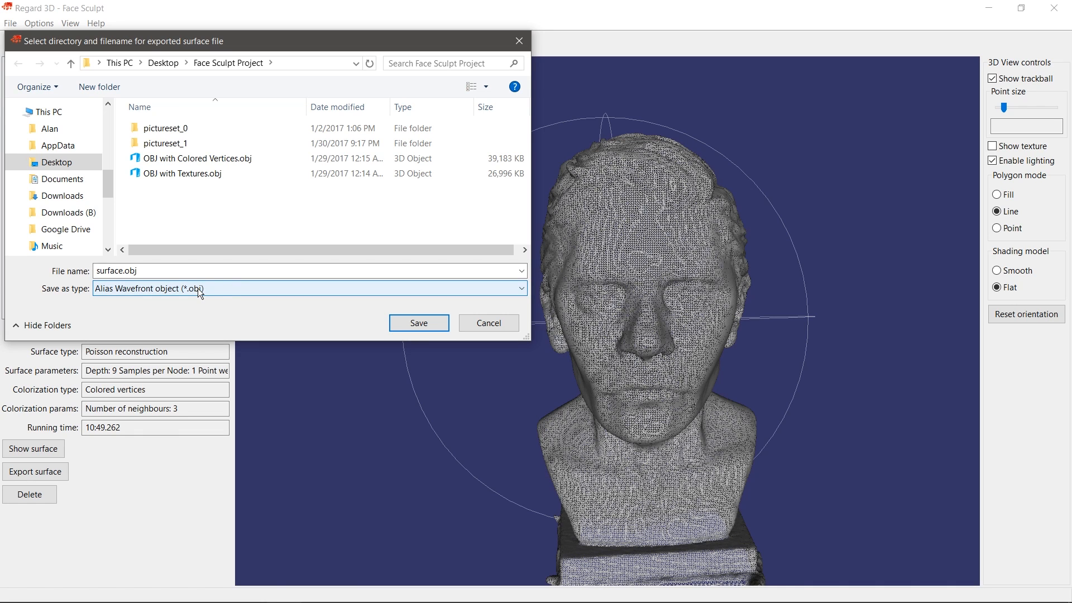
click(217, 290)
click(148, 301)
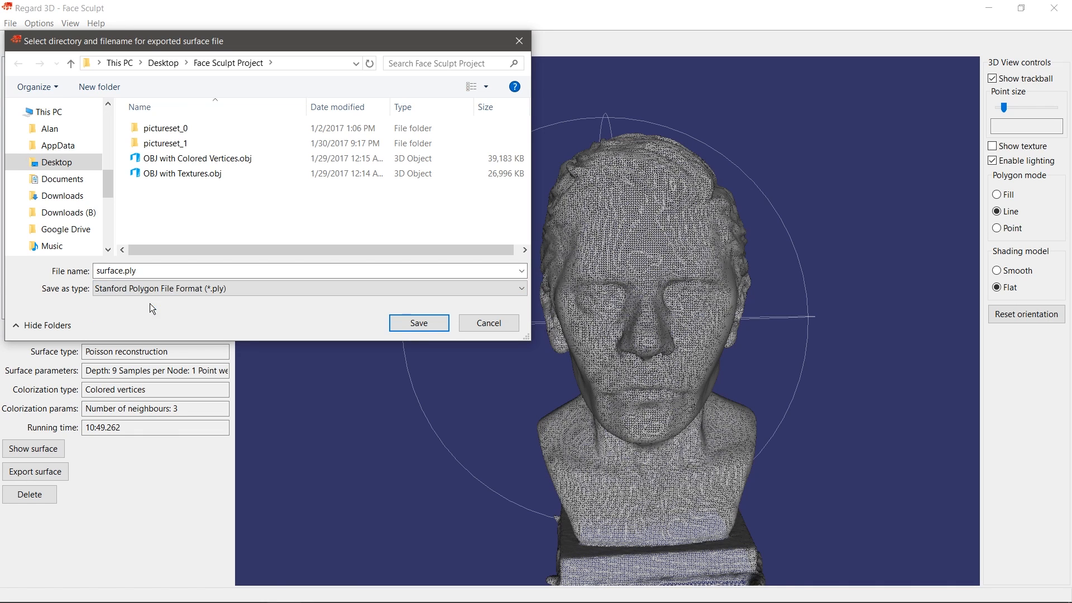
click(140, 270)
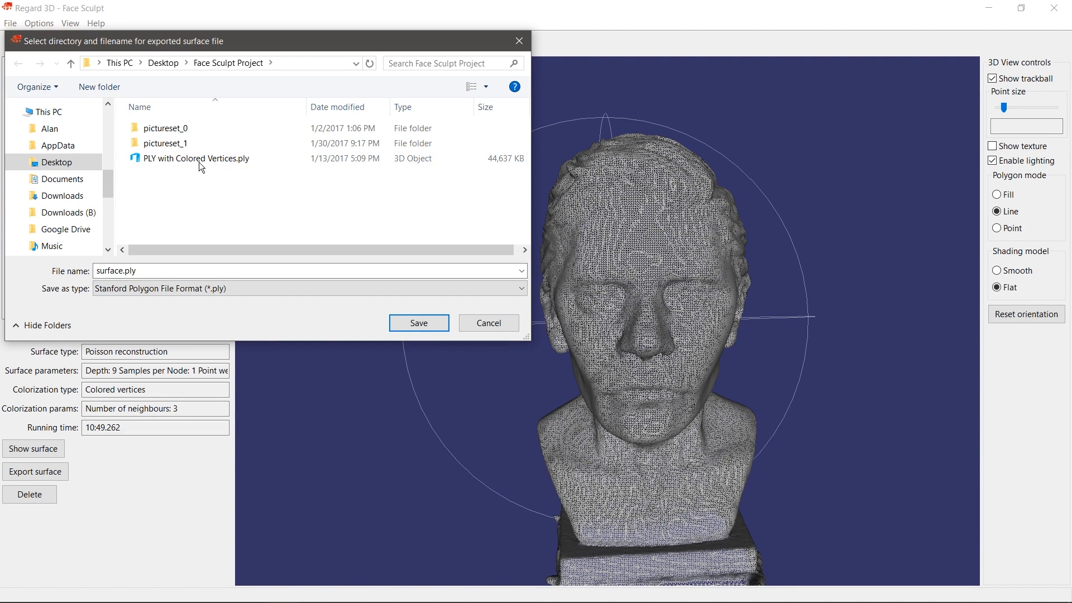
click(478, 327)
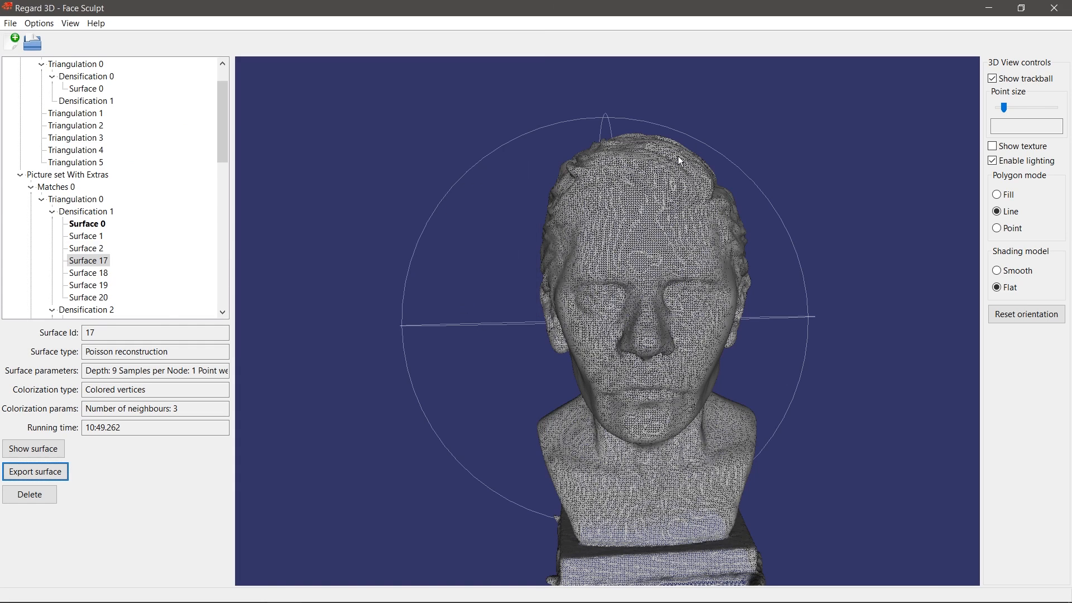
Step: Close Regard3D and review the exported OBJ, texture PNG and PLY files in Face Sculpt Project
click(1054, 8)
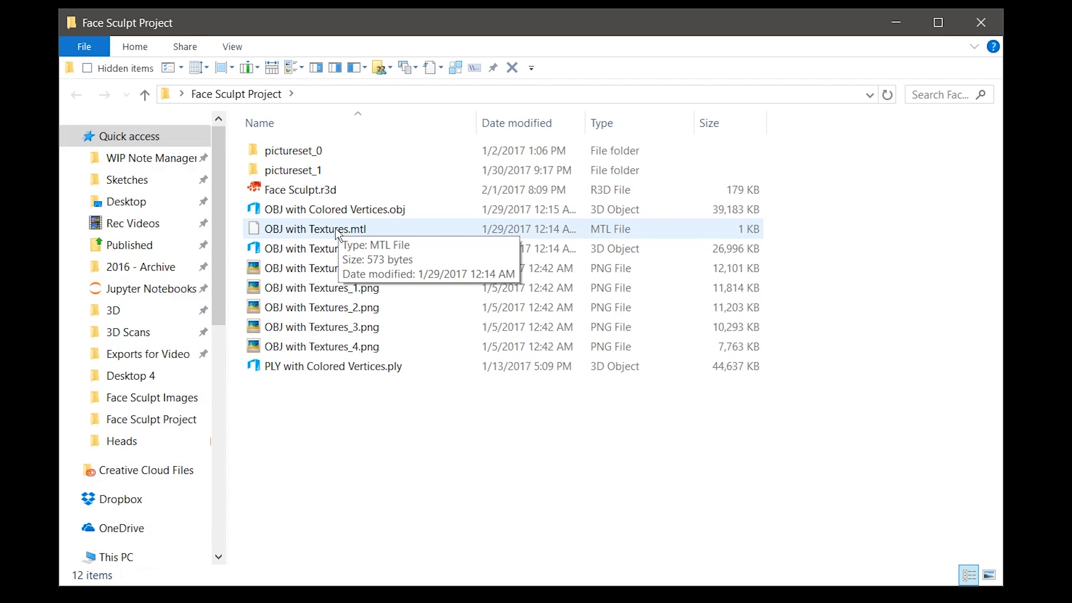
click(311, 252)
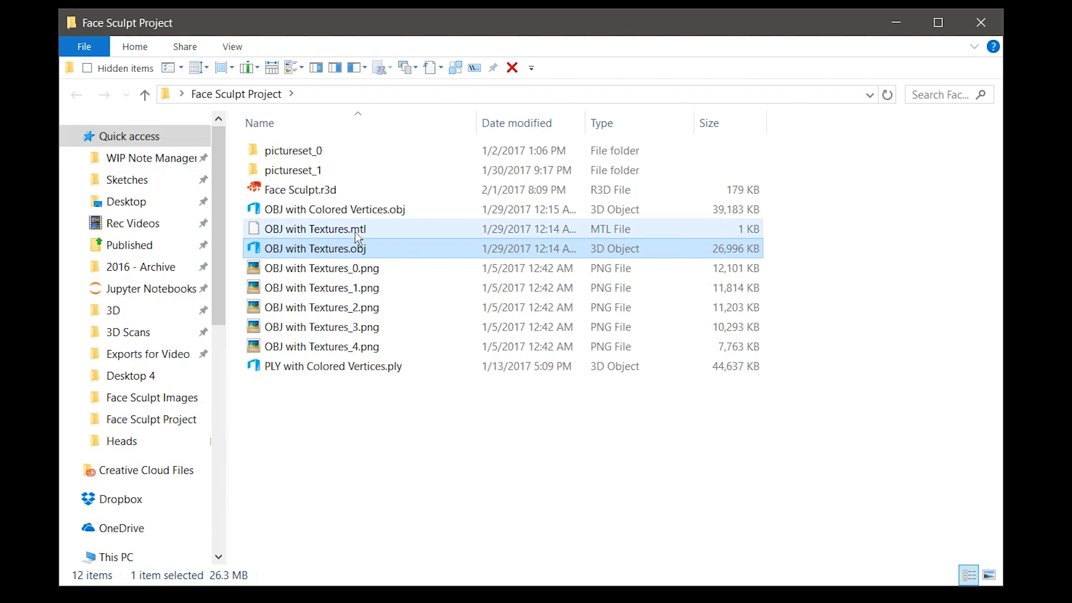
click(338, 273)
shift+click(346, 349)
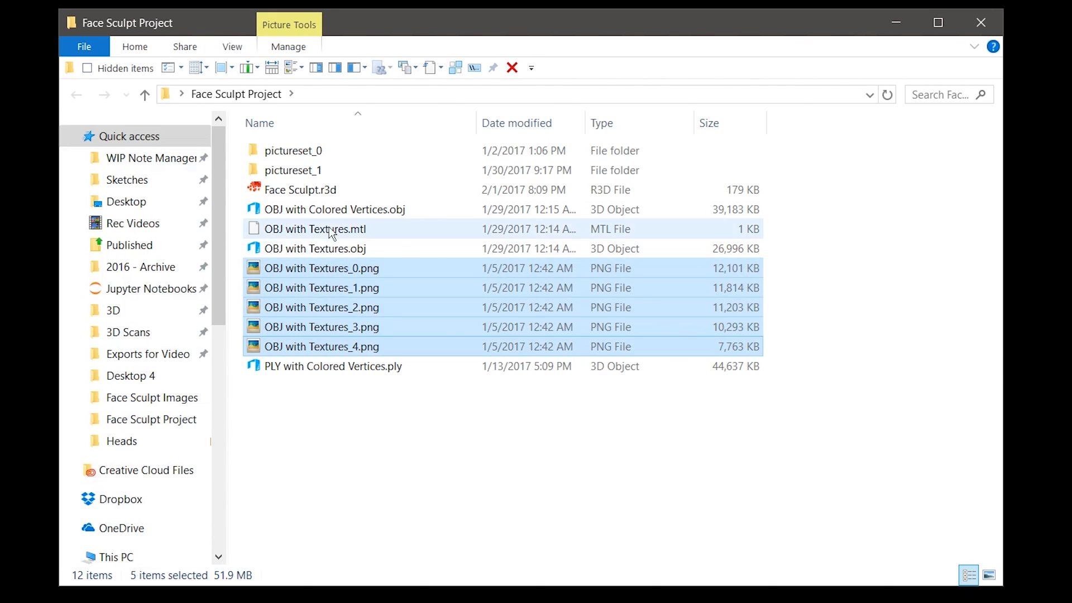
click(298, 253)
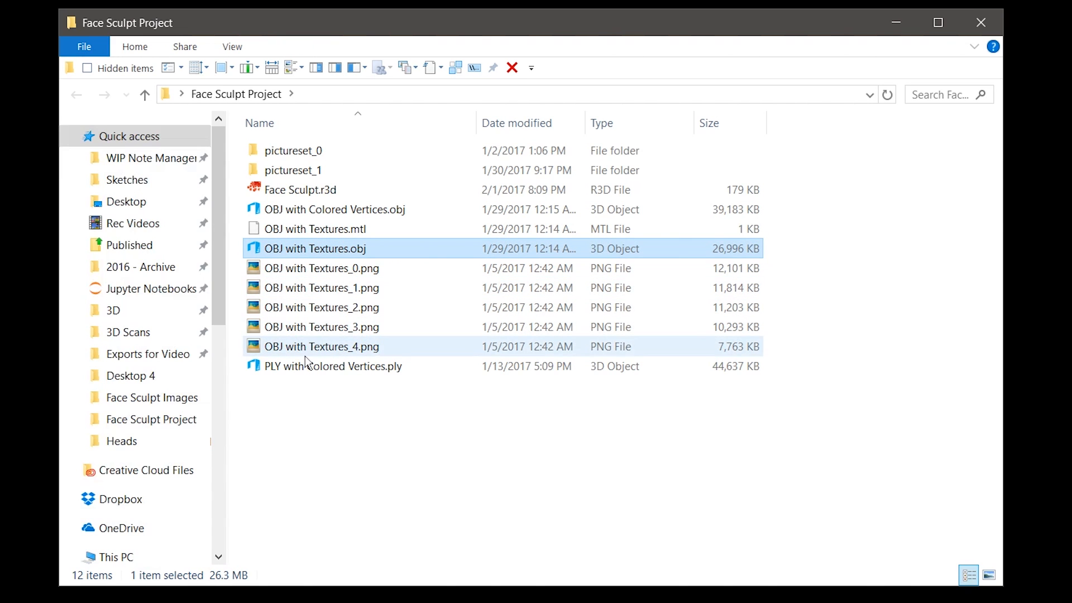
click(316, 216)
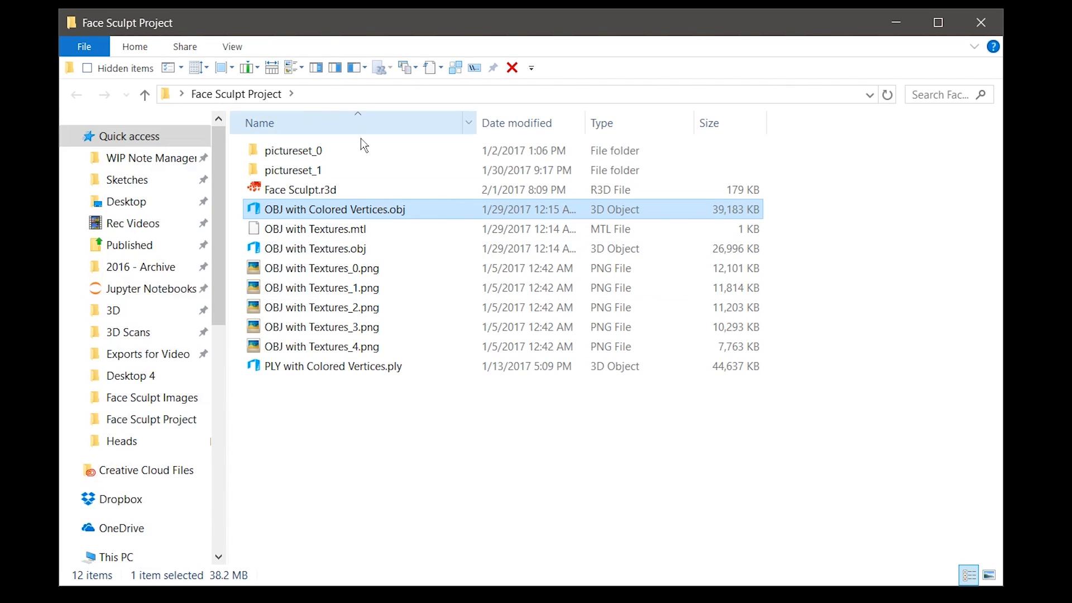
click(347, 366)
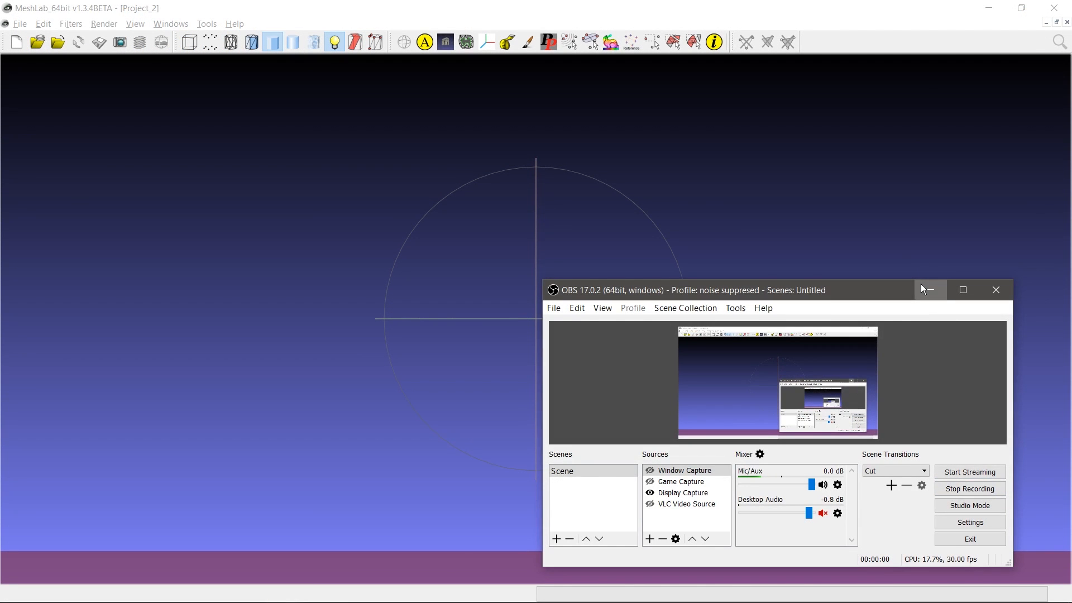
Step: Minimize OBS and import PLY with Colored Vertices.ply into MeshLab via File > Import Mesh
click(924, 290)
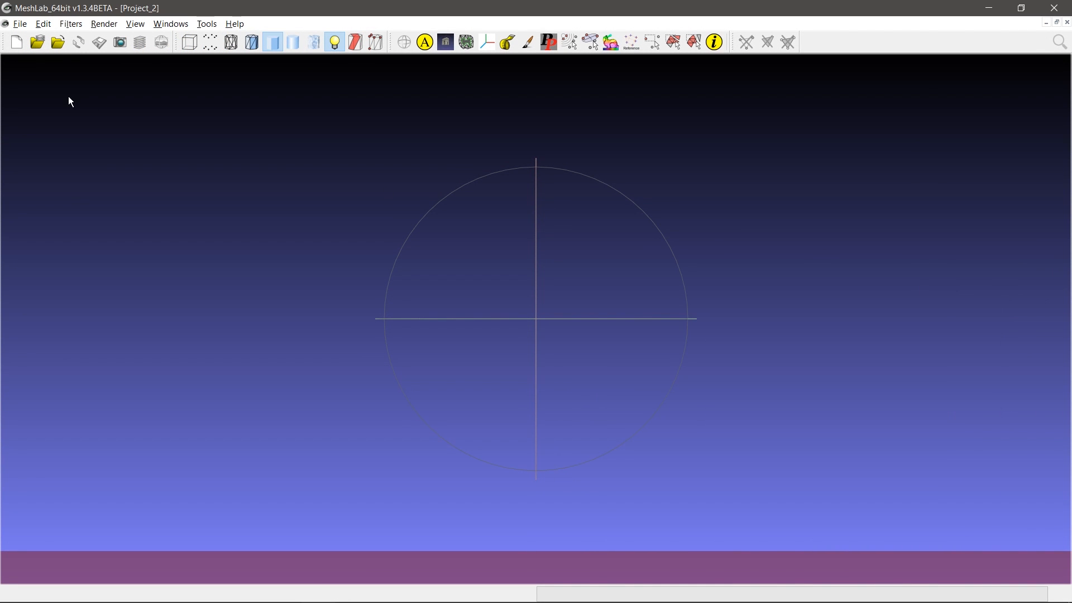
click(20, 25)
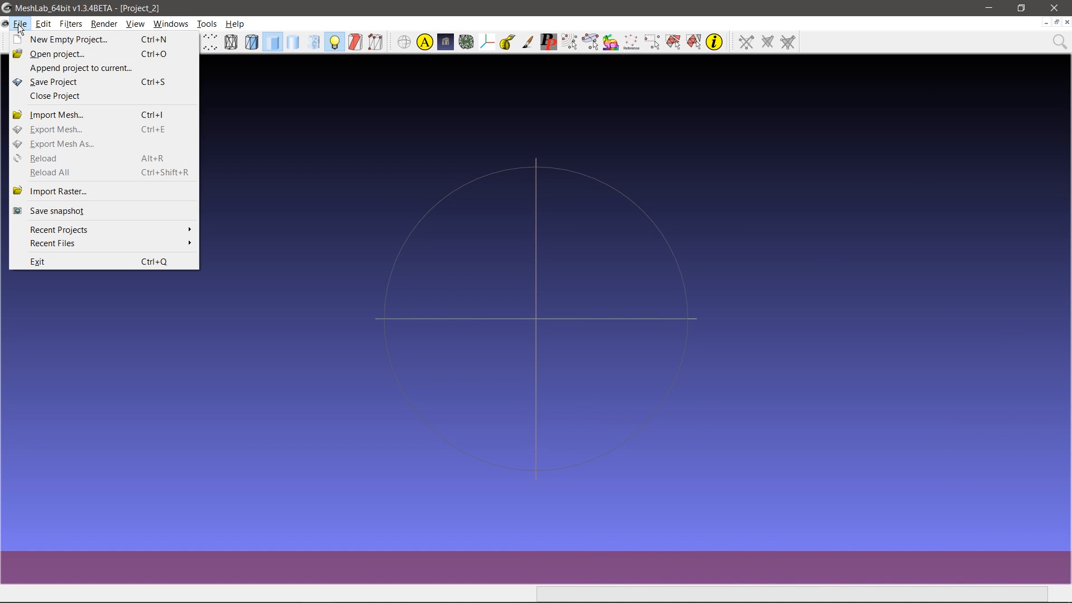
click(30, 114)
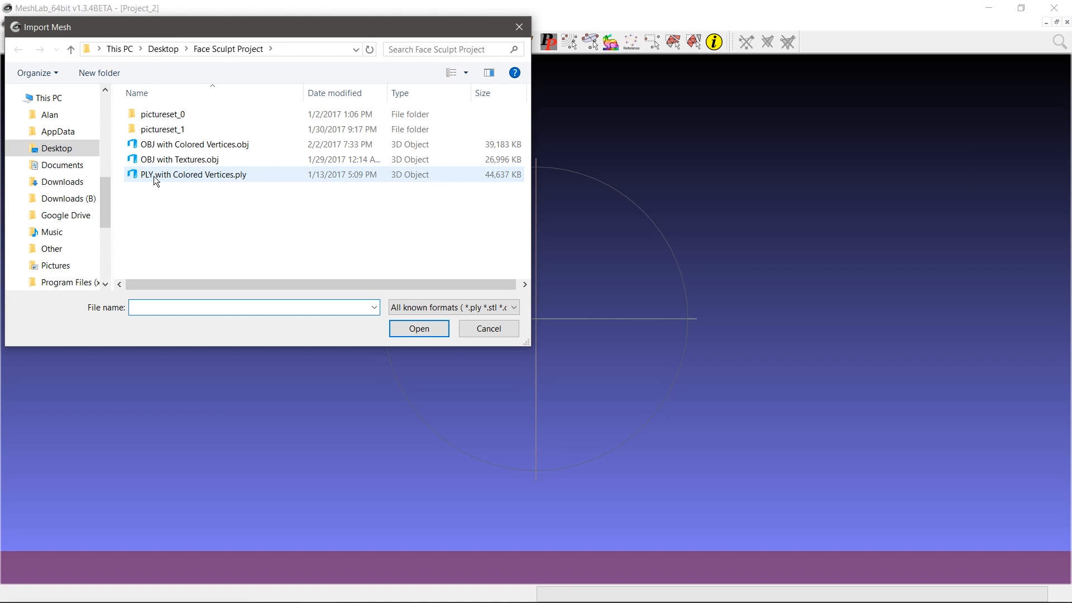
click(153, 175)
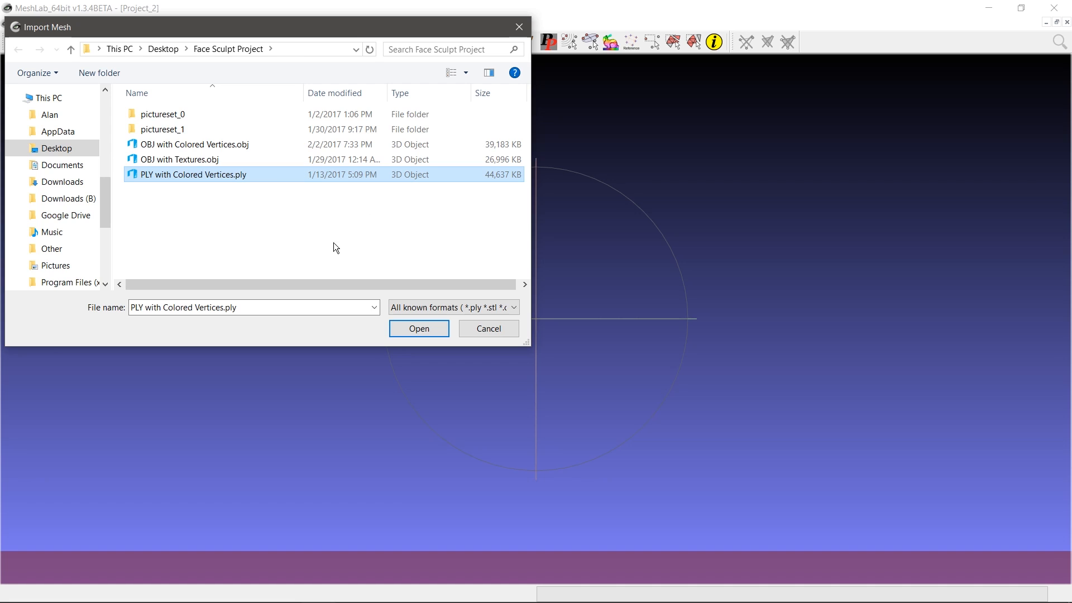
click(419, 330)
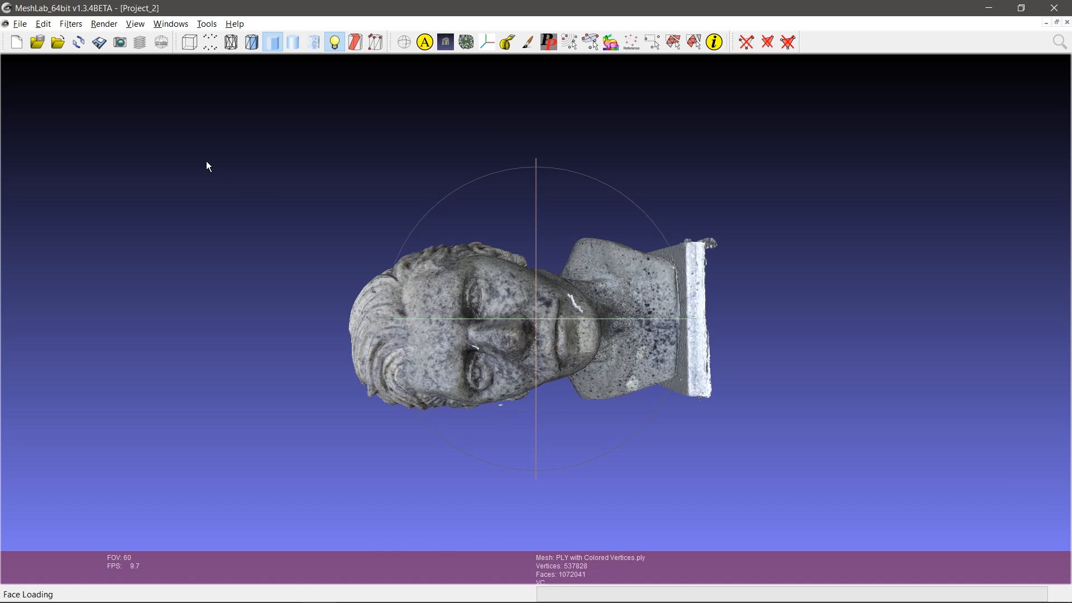
Step: Rotate the colored bust to face front and bring up Filters > Remeshing, Simplification and Reconstruction
drag(621, 204, 563, 184)
drag(594, 322, 558, 318)
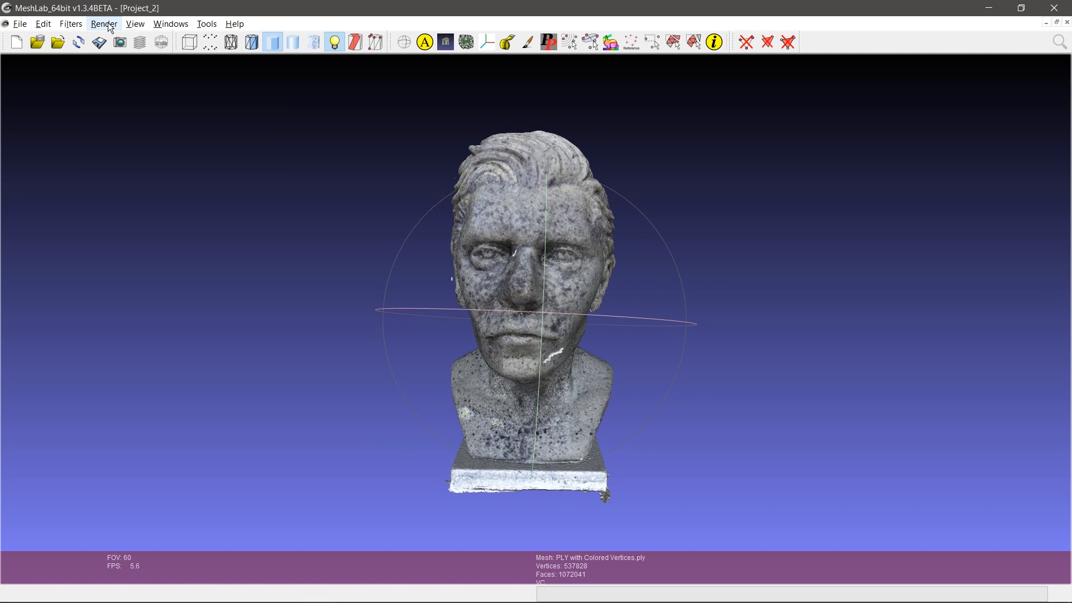
click(69, 25)
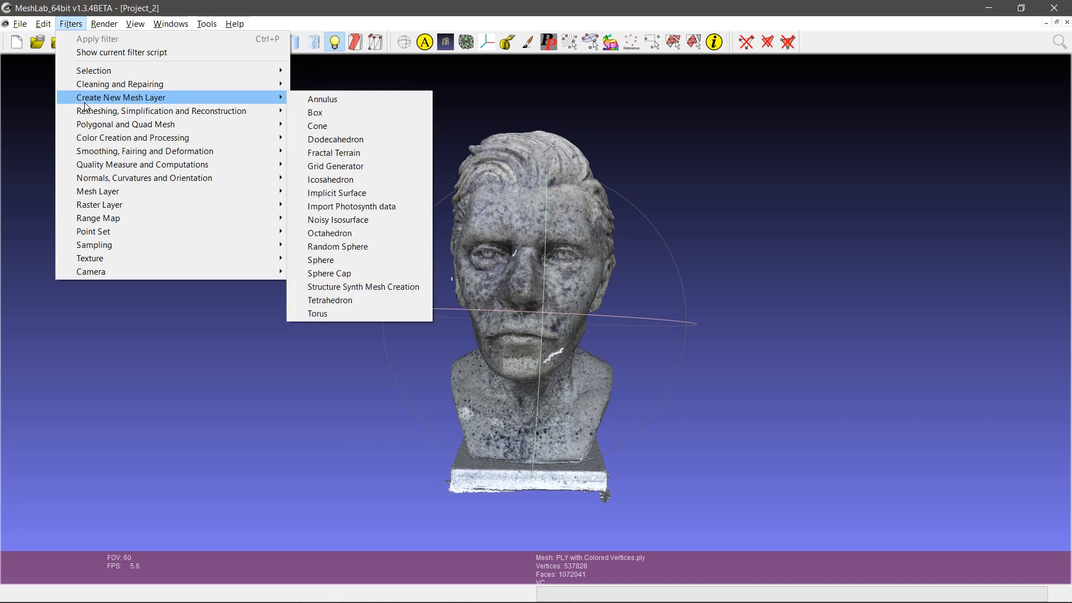
mouse_move(183, 115)
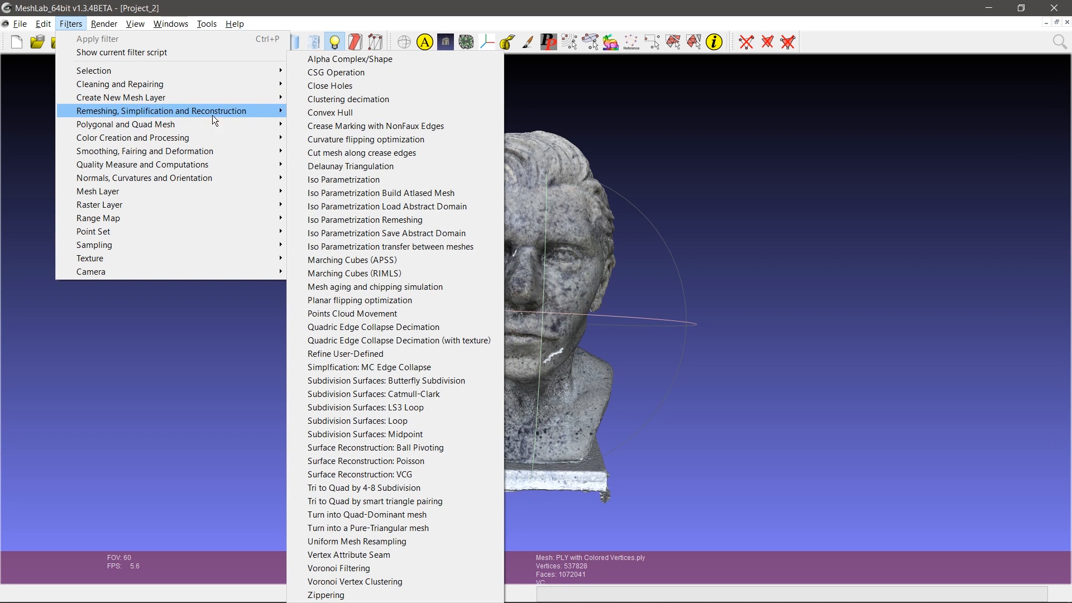
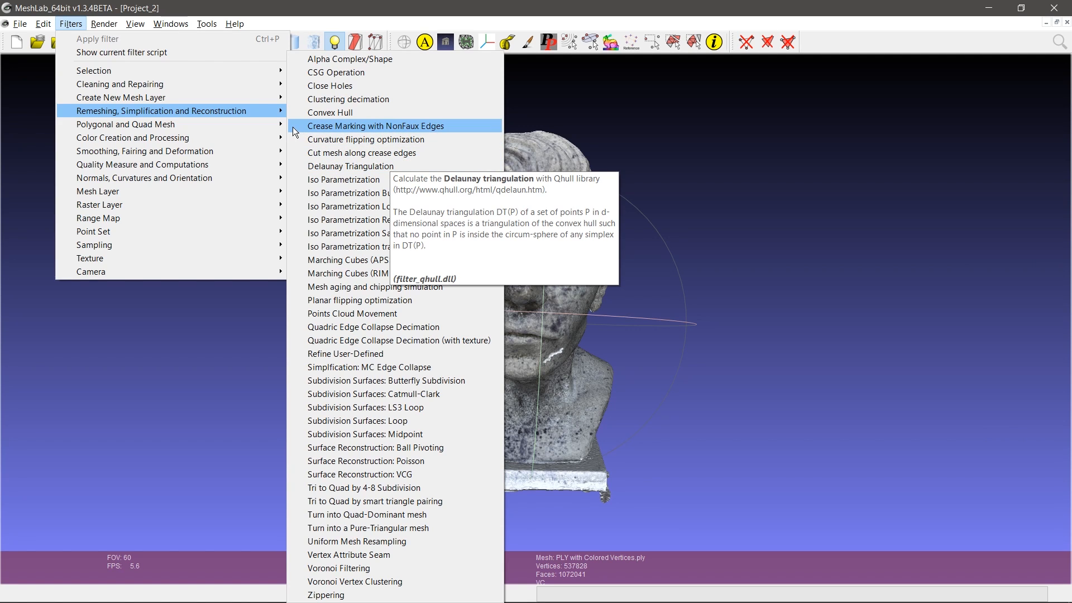
Step: Dismiss the Filters menu and tilt the bust up until the loose fragment below its chin shows
click(82, 25)
click(82, 25)
click(82, 25)
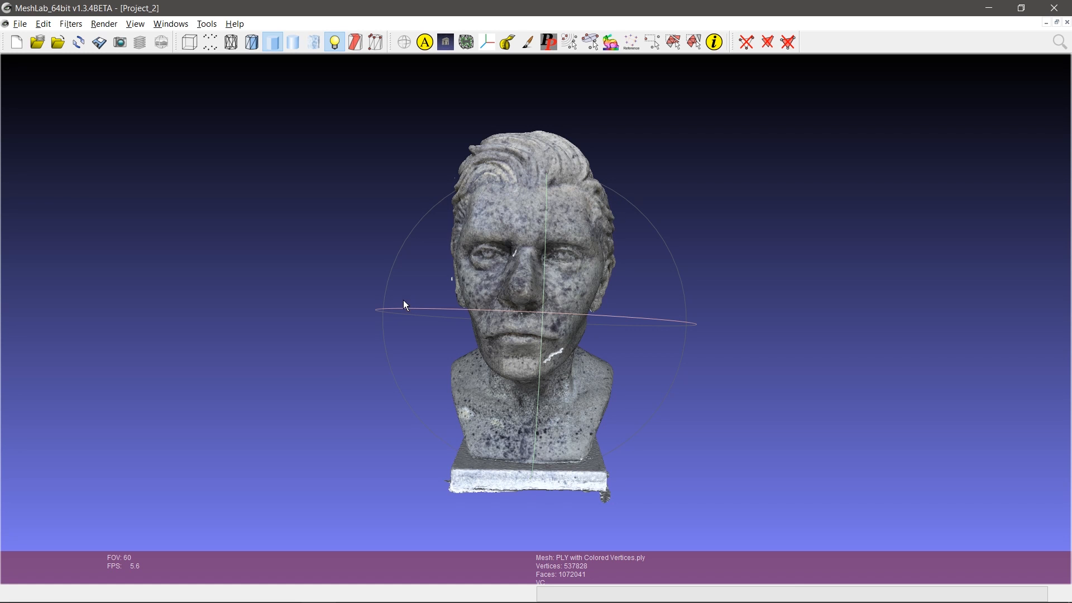
drag(404, 306, 522, 276)
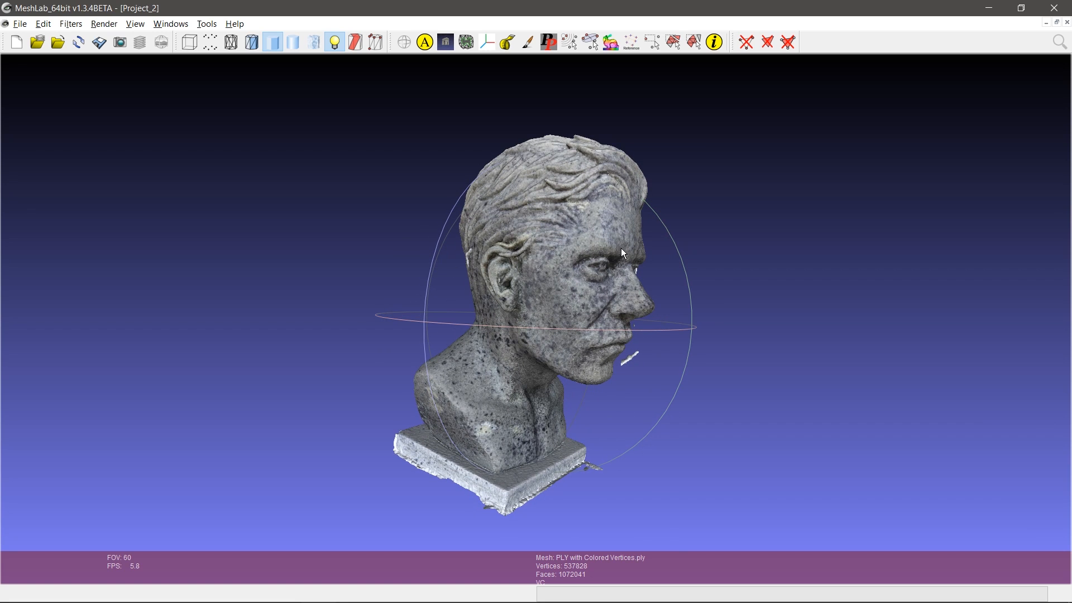
drag(541, 320, 634, 313)
drag(402, 356, 435, 364)
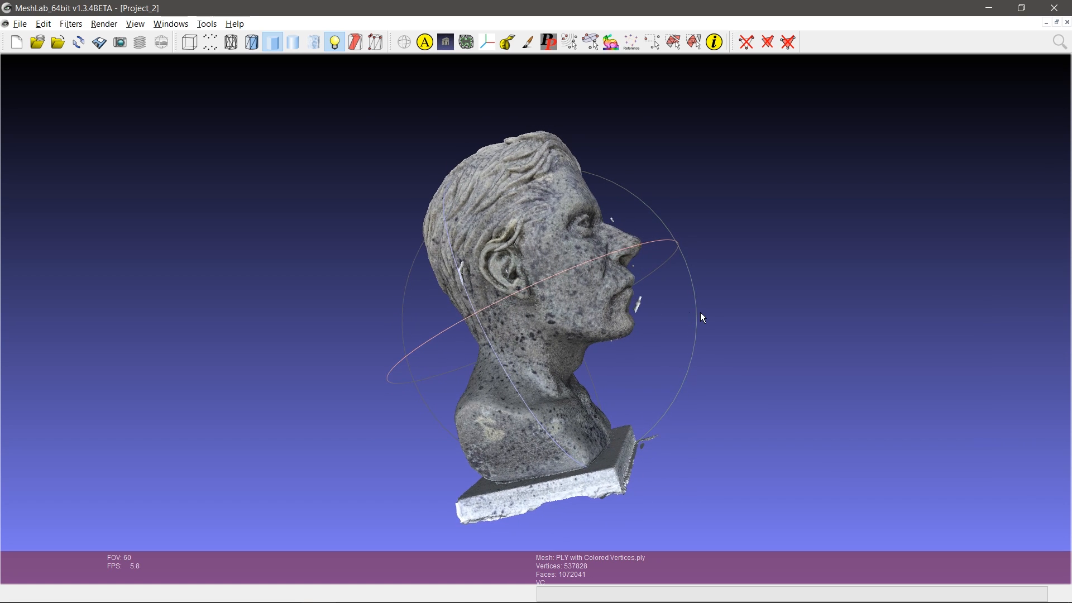
scroll(704, 323, down, 3)
scroll(704, 326, up, 2)
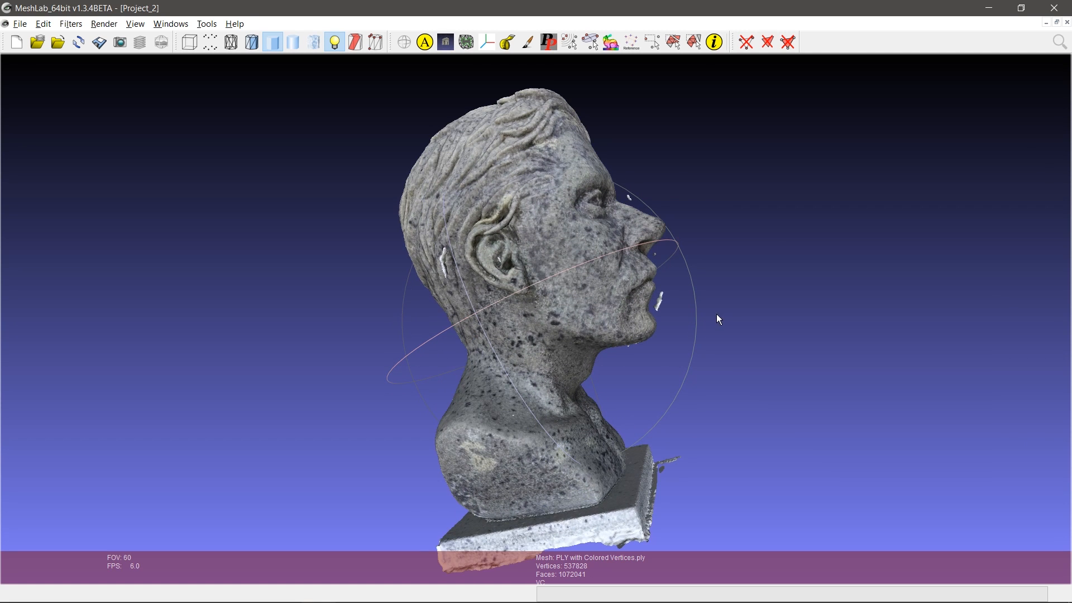
drag(675, 237, 643, 202)
Step: Rectangle-select the loose fragment by the chin and delete its faces
click(653, 43)
drag(656, 271, 646, 254)
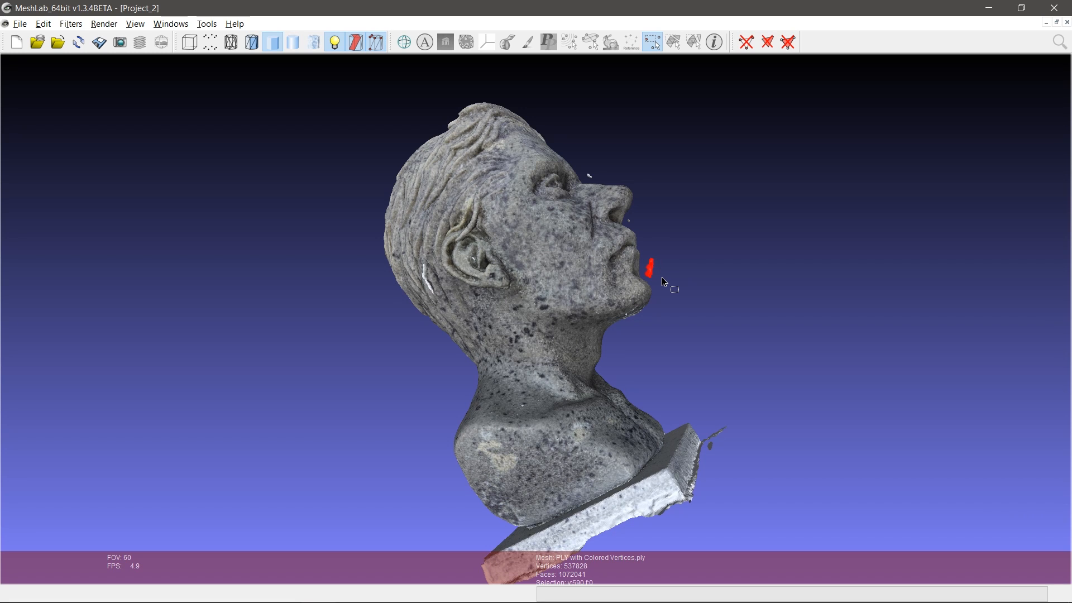
click(747, 47)
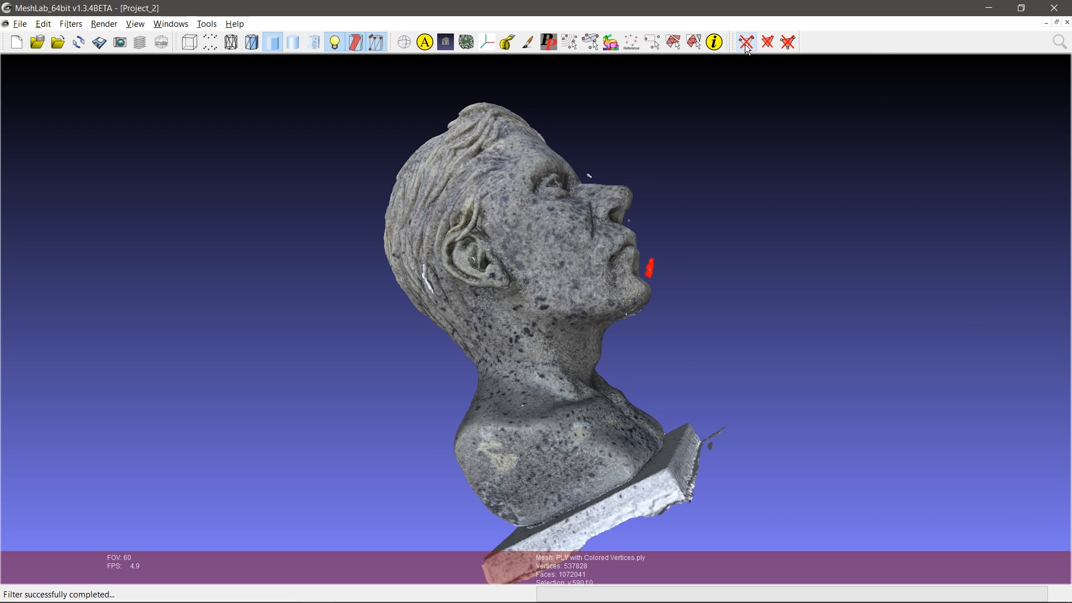
Step: Rectangle-select the square base under the bust, delete it, and view the open neck bottom
drag(661, 301, 537, 329)
scroll(537, 329, up, 5)
scroll(537, 334, down, 8)
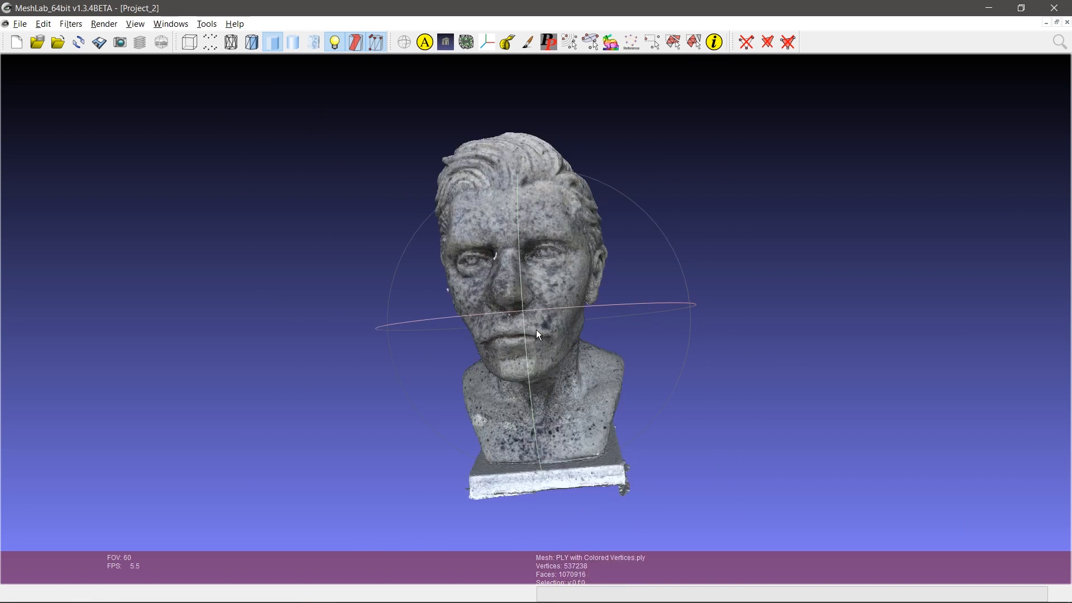
mouse_move(667, 252)
mouse_down()
mouse_move(692, 296)
mouse_move(673, 244)
mouse_up()
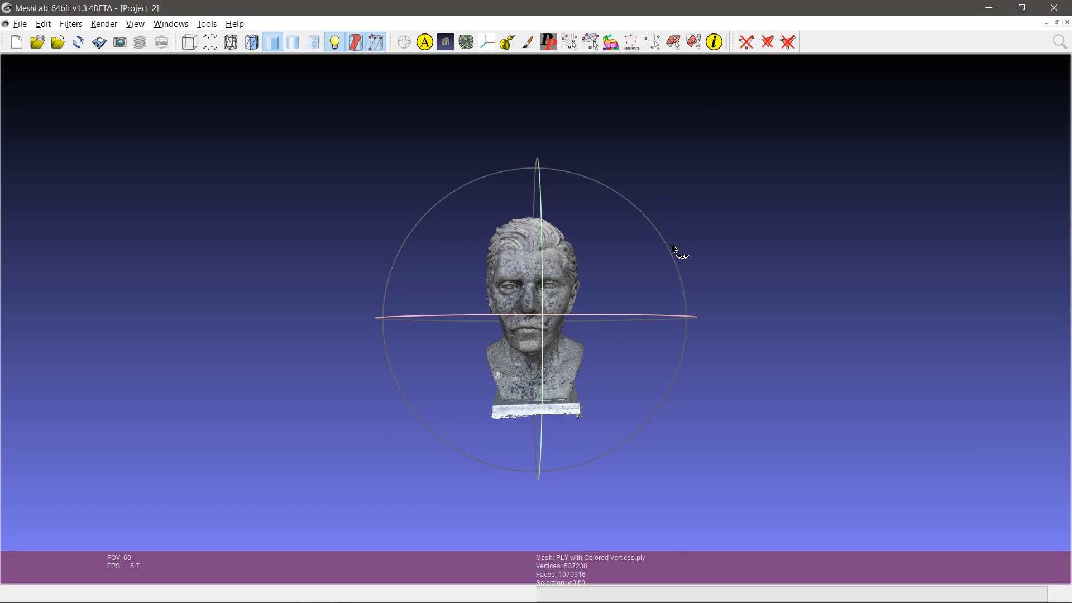
drag(544, 321, 536, 235)
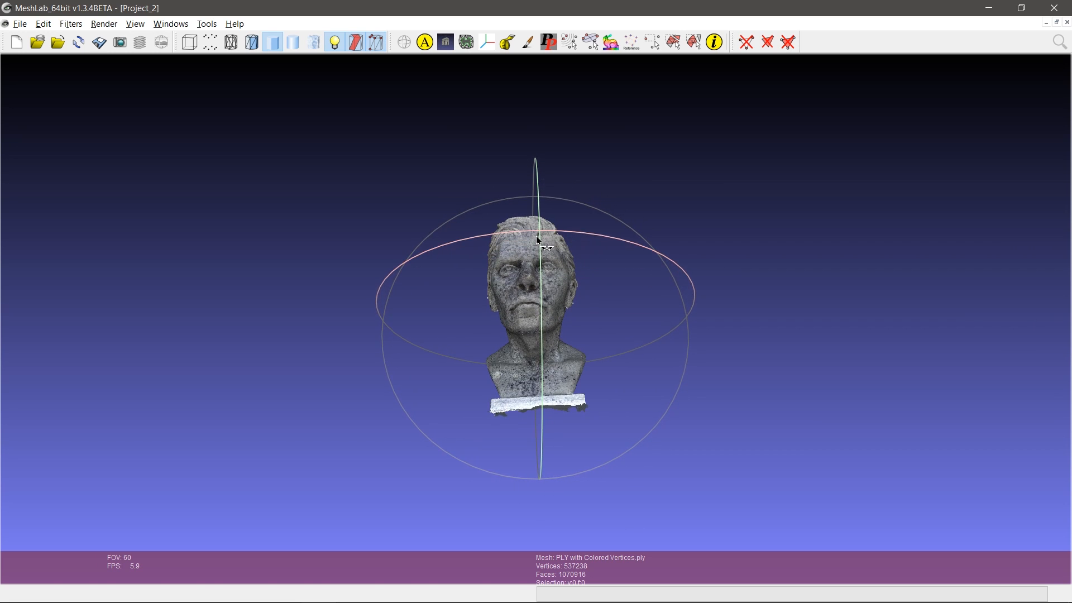
click(652, 43)
key(Escape)
drag(680, 293, 681, 311)
click(652, 43)
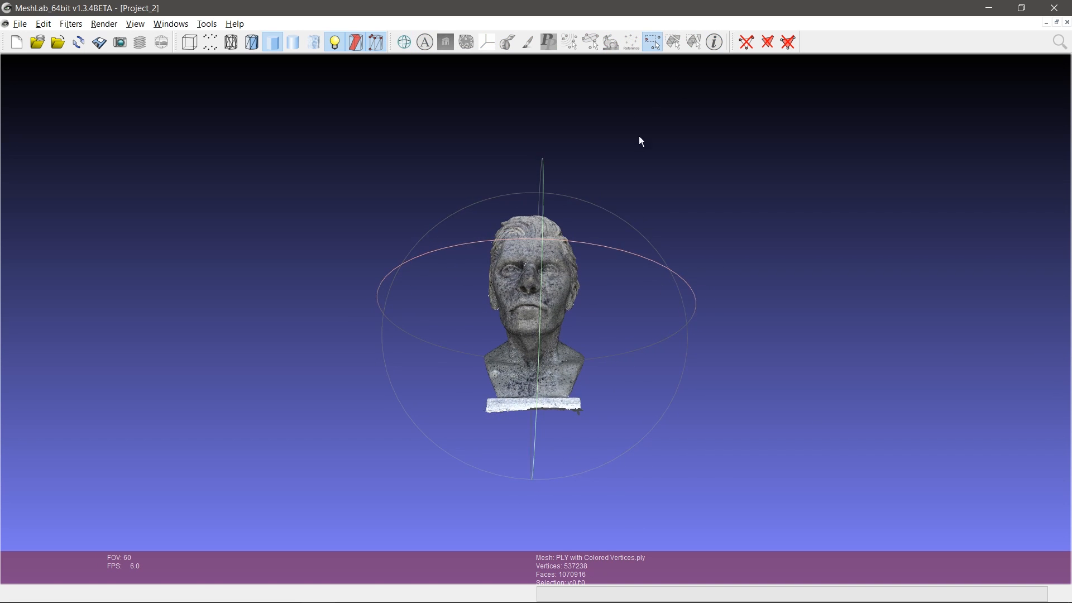
drag(479, 388, 603, 426)
click(754, 39)
drag(536, 389, 539, 328)
scroll(534, 366, up, 4)
scroll(534, 366, down, 7)
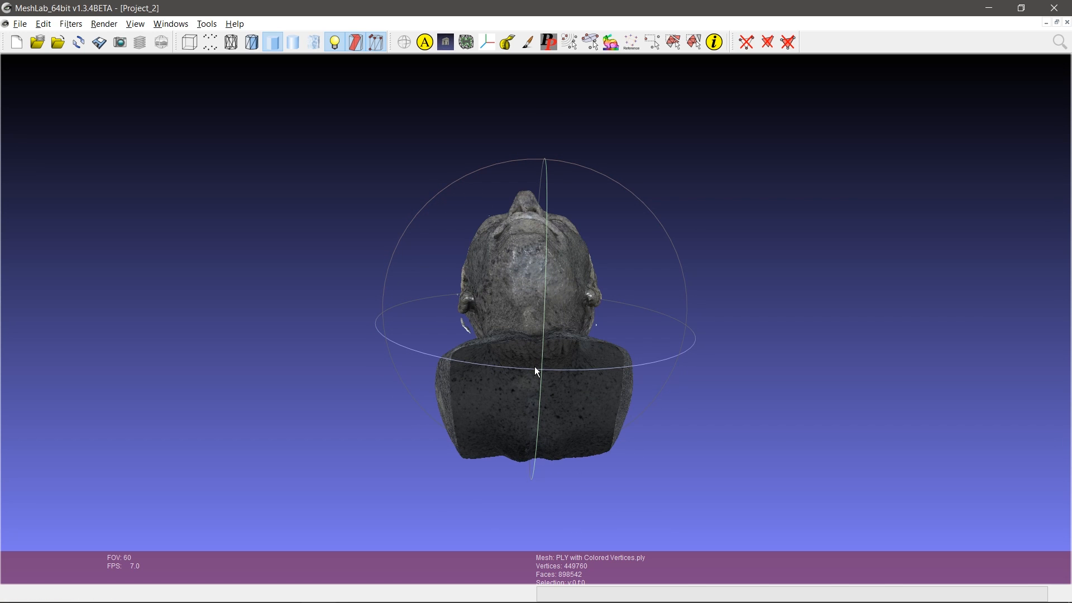
Step: Cap Hole_008 at the bust's open bottom with a Trivial fill and accept it
click(467, 44)
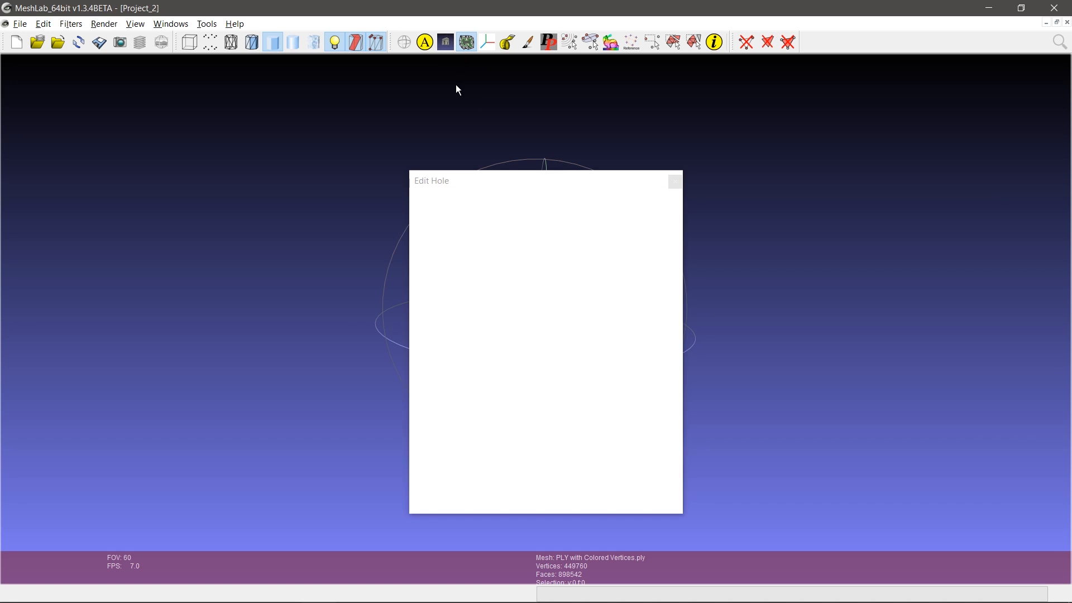
drag(494, 188, 176, 122)
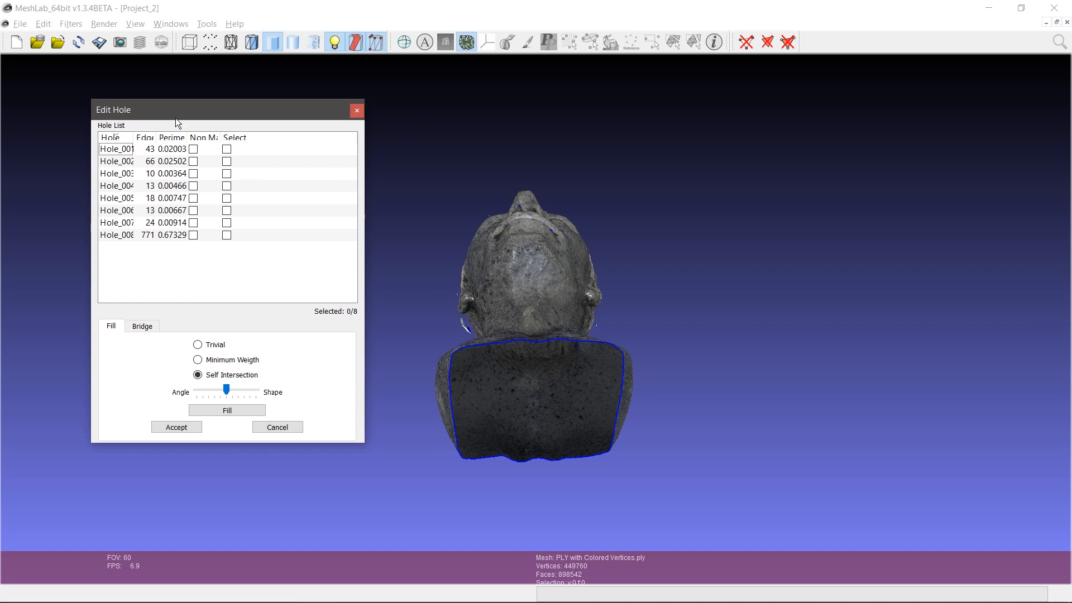
click(475, 346)
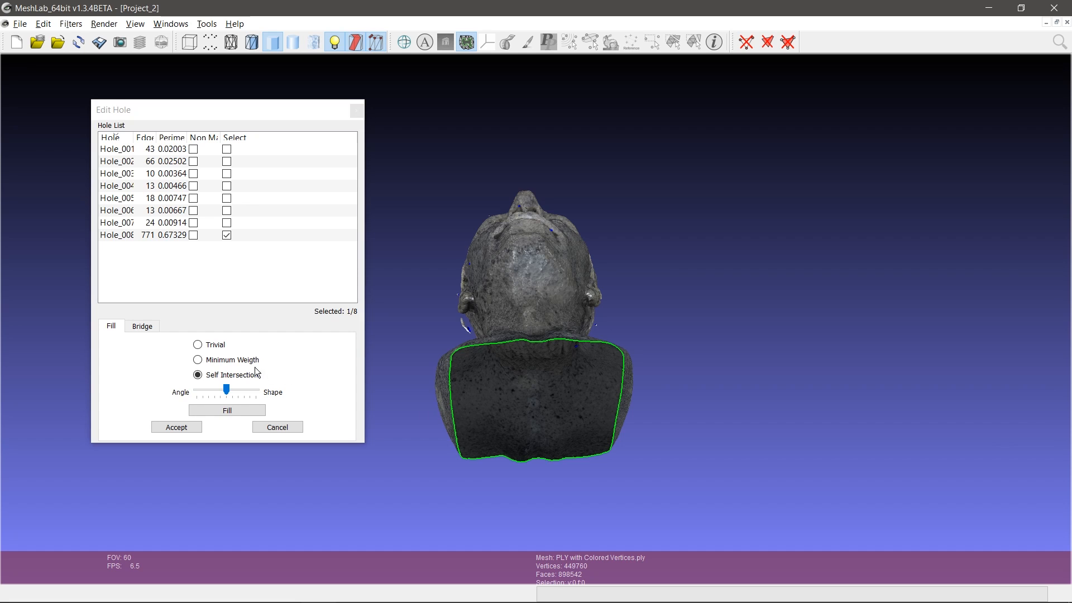
click(222, 351)
click(220, 345)
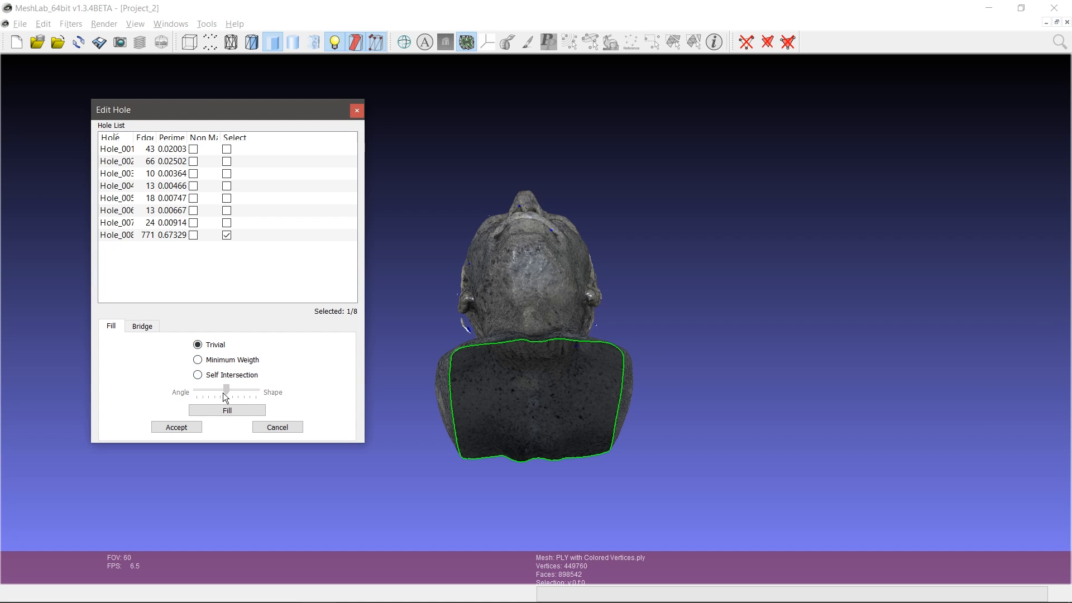
click(230, 408)
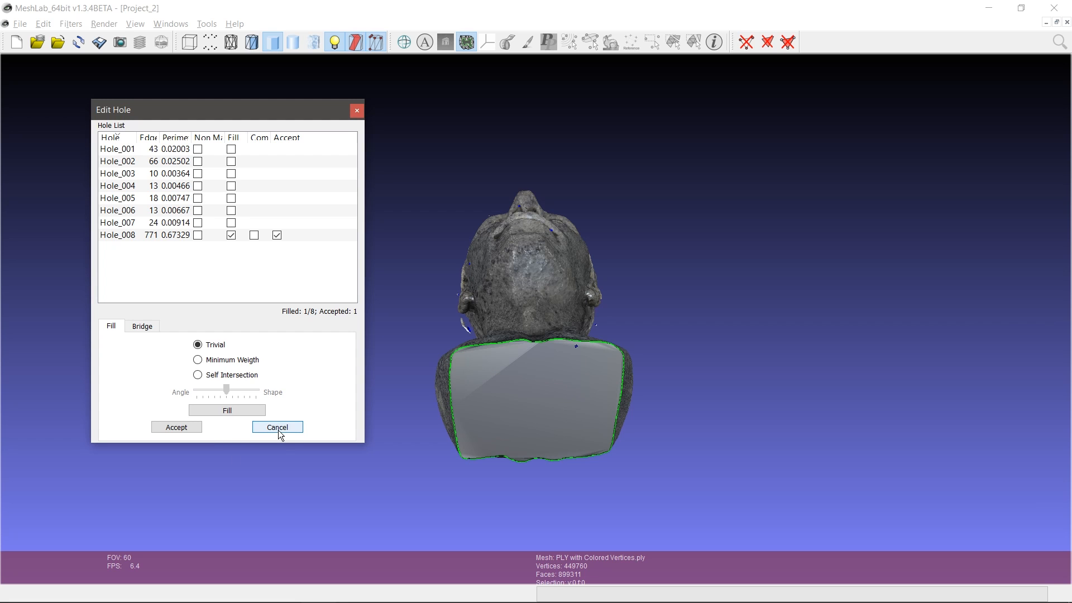
click(177, 427)
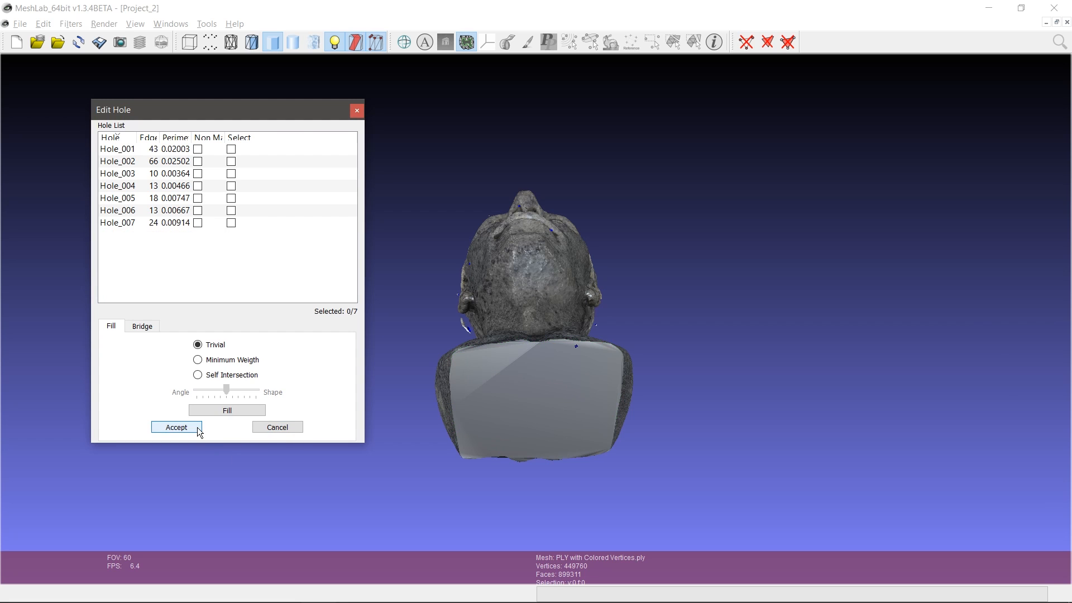
click(357, 110)
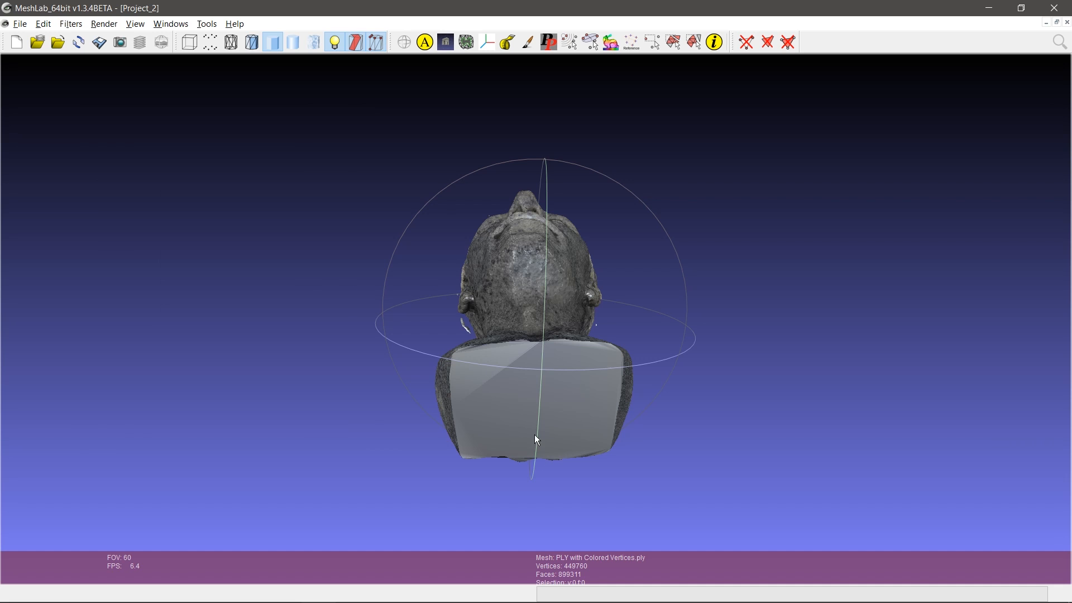
Step: Inspect the filled base's triangles in Flat Lines mode, then switch the bust to Flat shading
drag(537, 366, 530, 290)
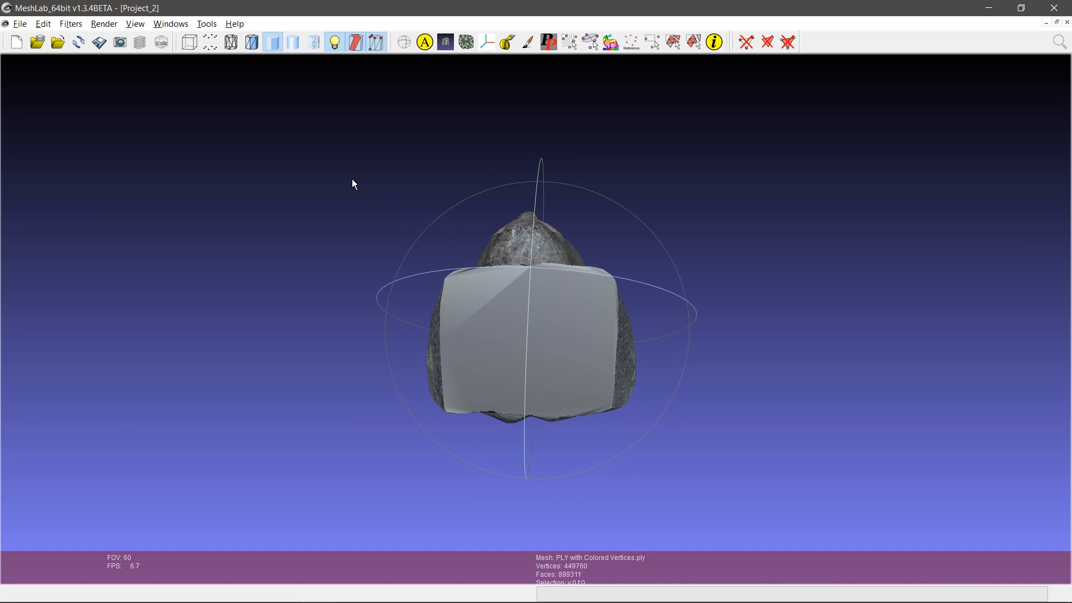
click(247, 42)
scroll(548, 332, up, 5)
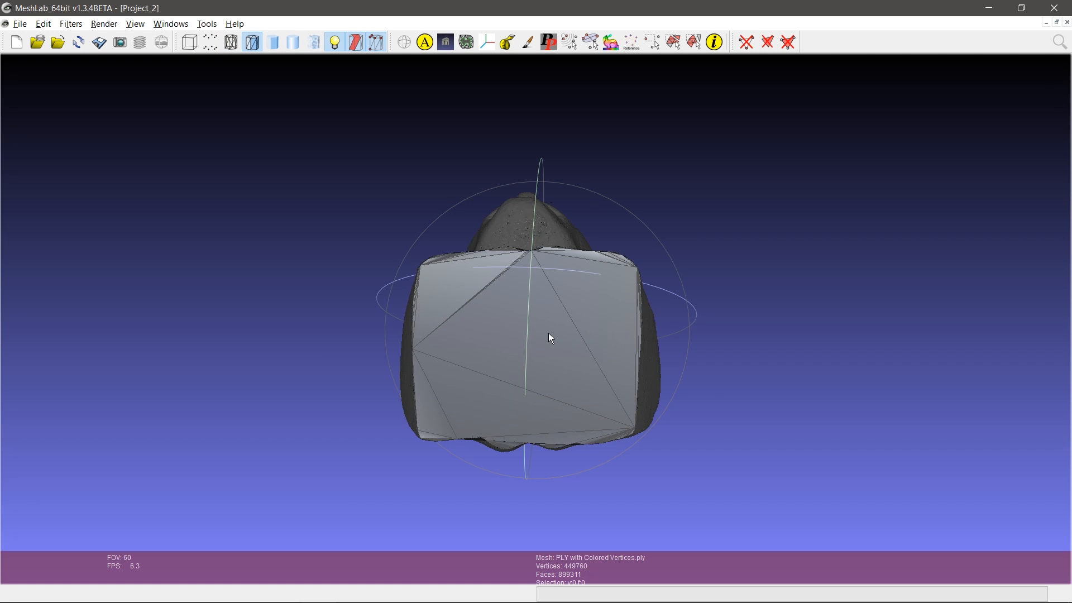
scroll(548, 333, up, 2)
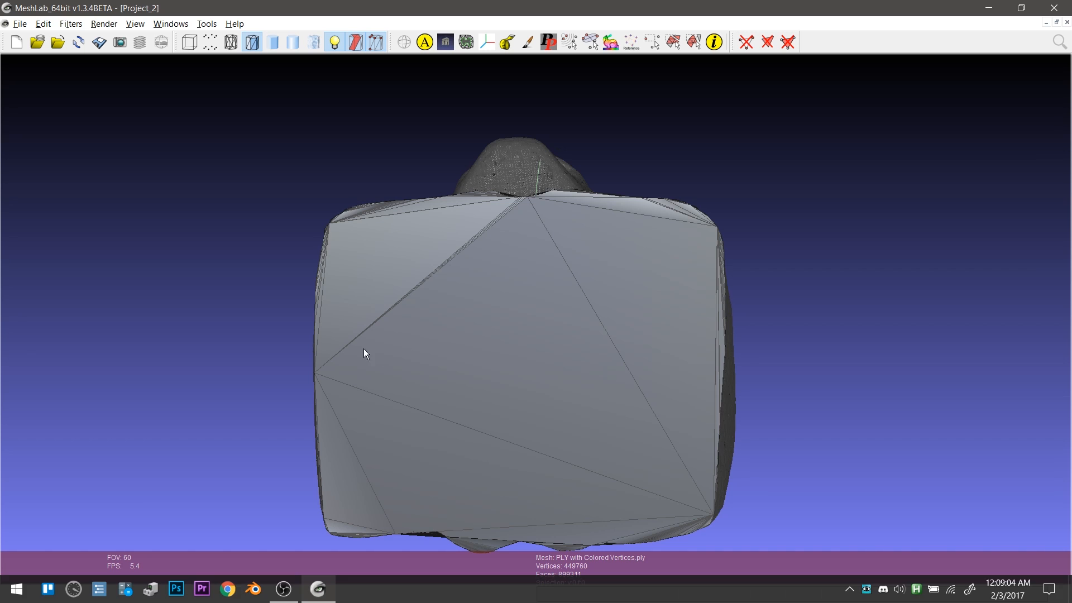
drag(541, 244, 530, 481)
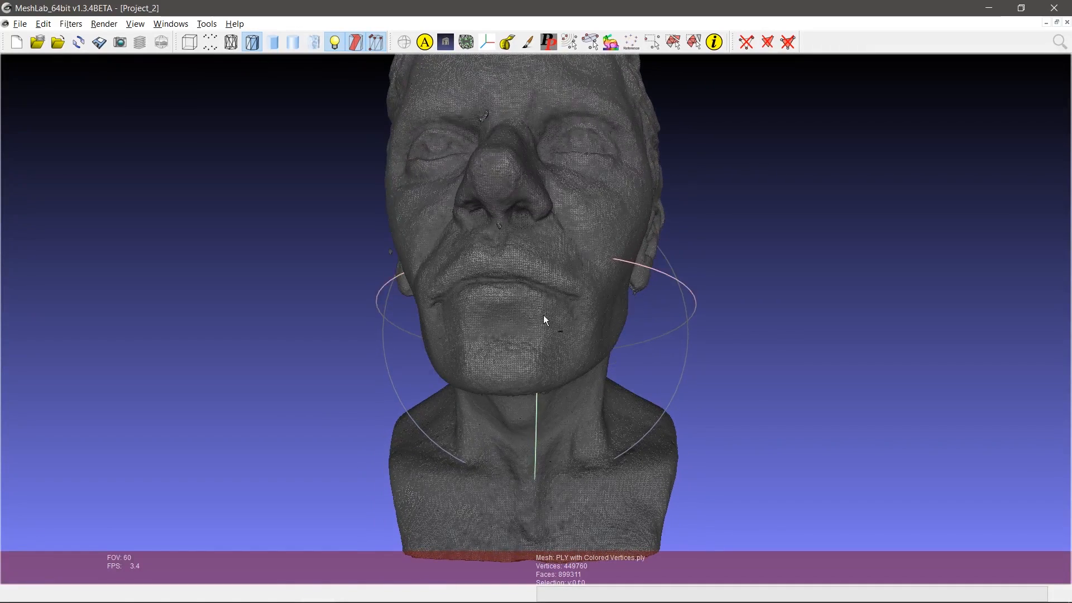
scroll(638, 323, up, 3)
scroll(637, 323, down, 8)
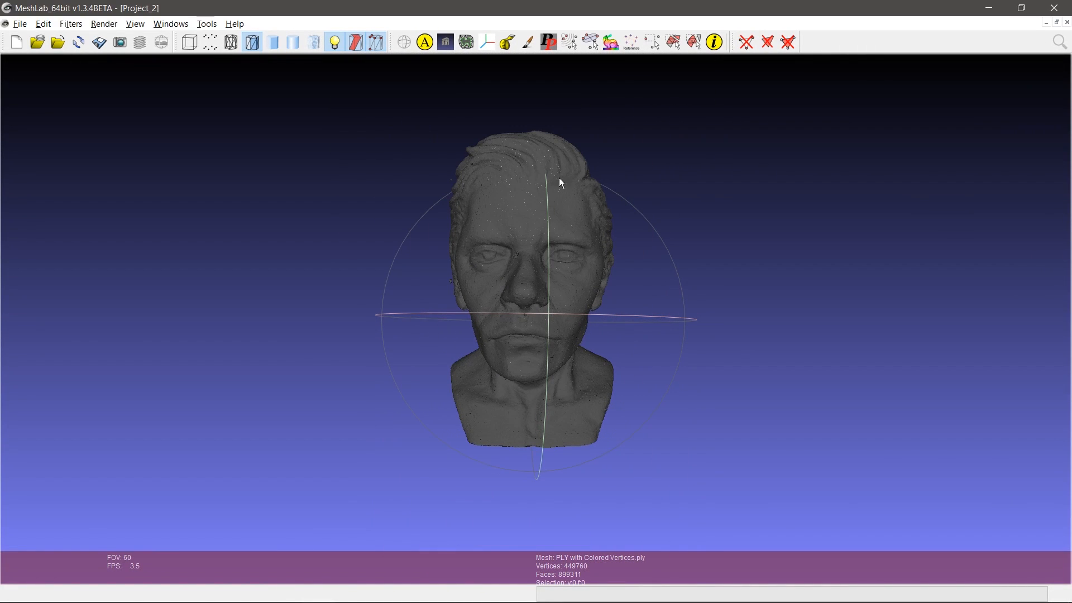
click(273, 42)
Step: Fill the remaining small holes, starting at the chin, with the Trivial method and inspect the head
click(464, 41)
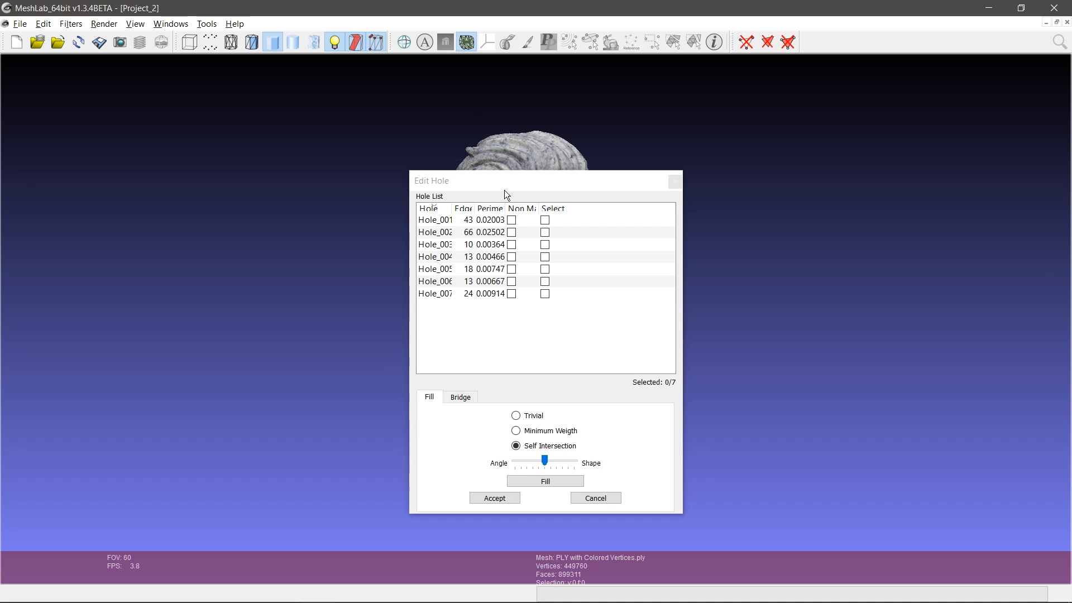
drag(505, 178, 200, 148)
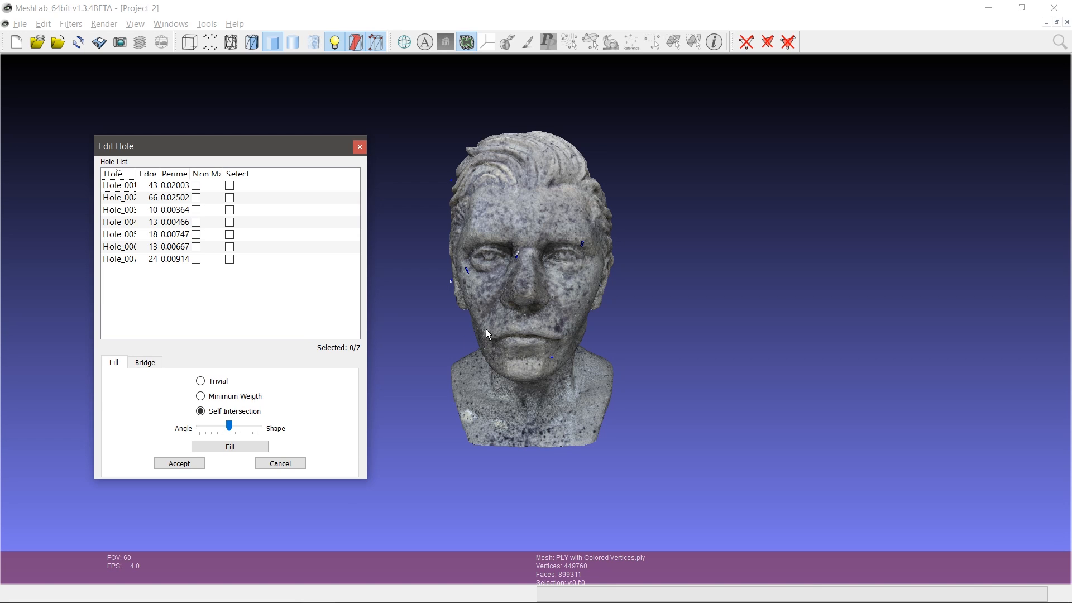
click(552, 358)
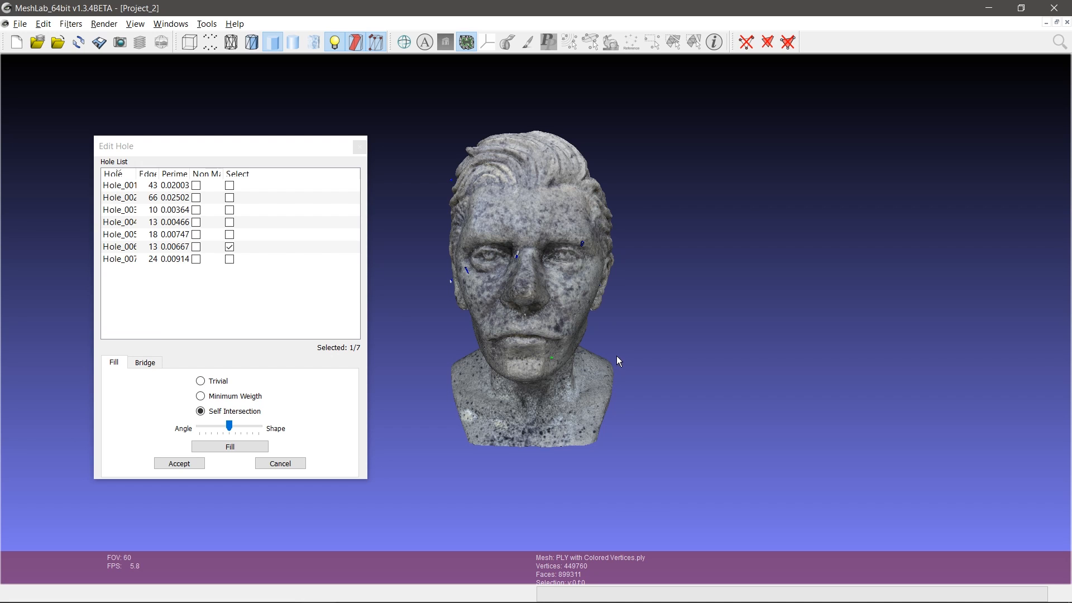
click(202, 383)
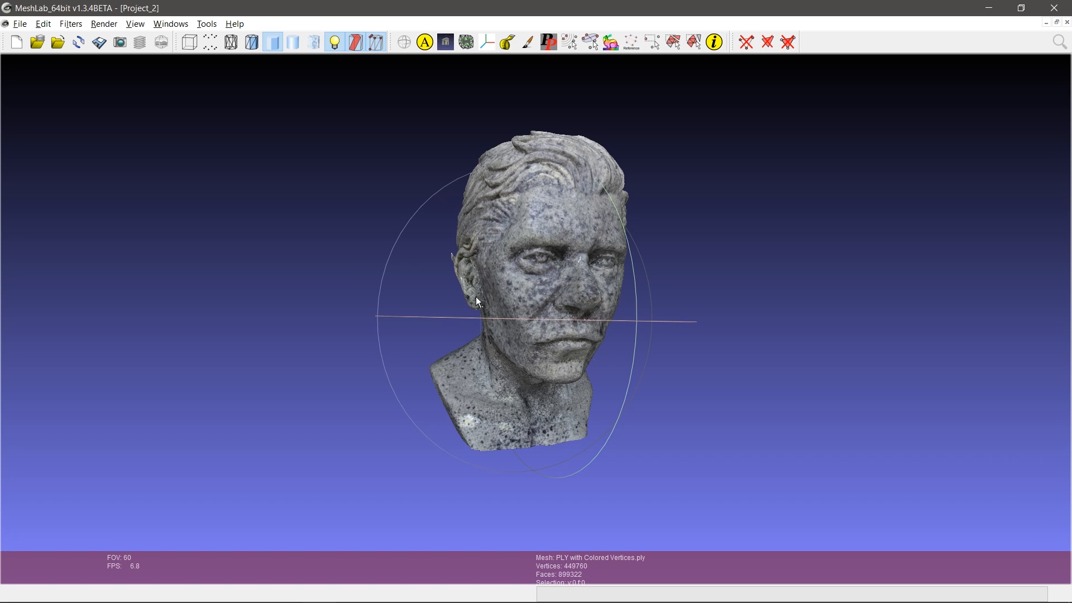
drag(456, 323, 424, 301)
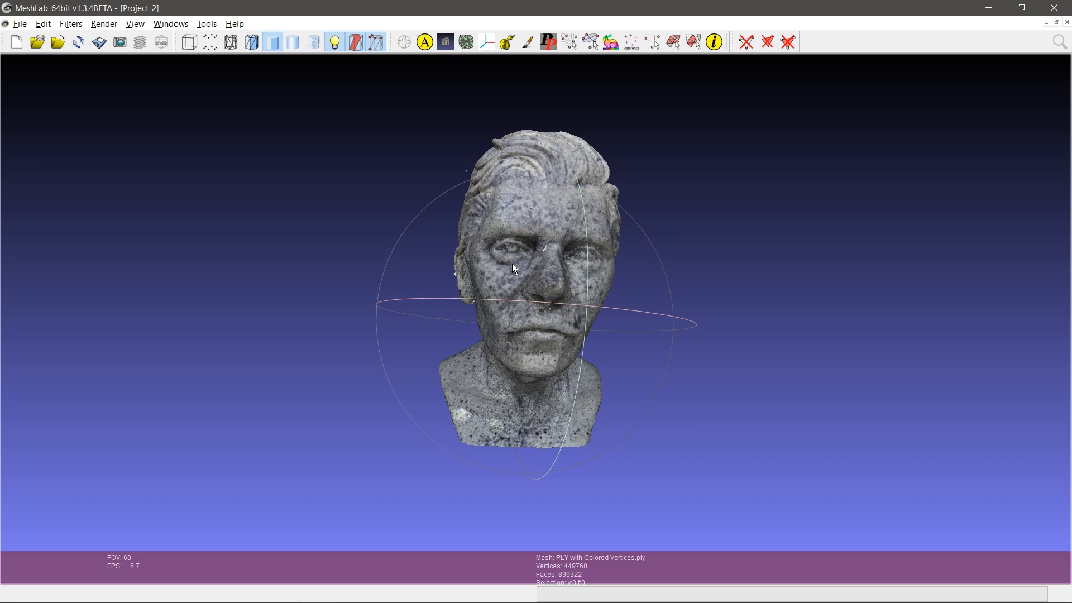
drag(625, 316, 668, 235)
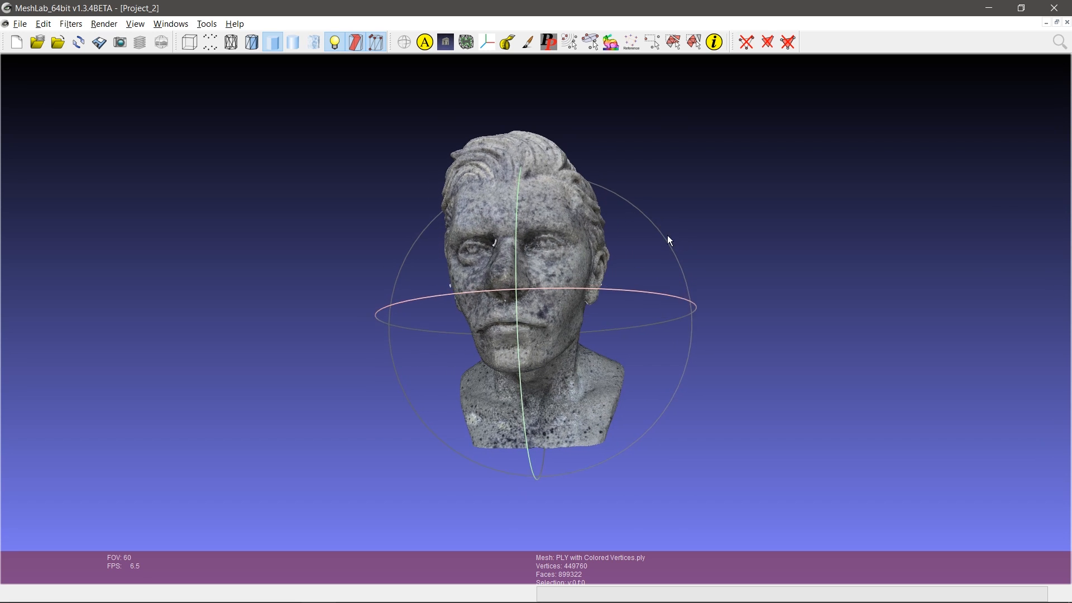
Step: Export the mesh as From Meshlab.ply, keeping Color and Binary encoding
click(21, 26)
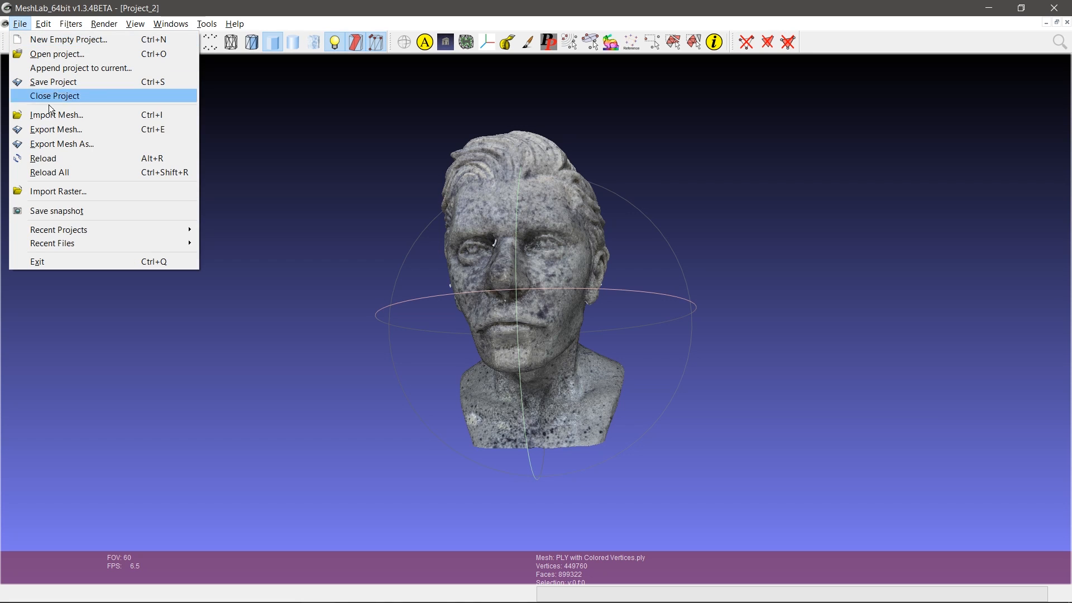
click(63, 144)
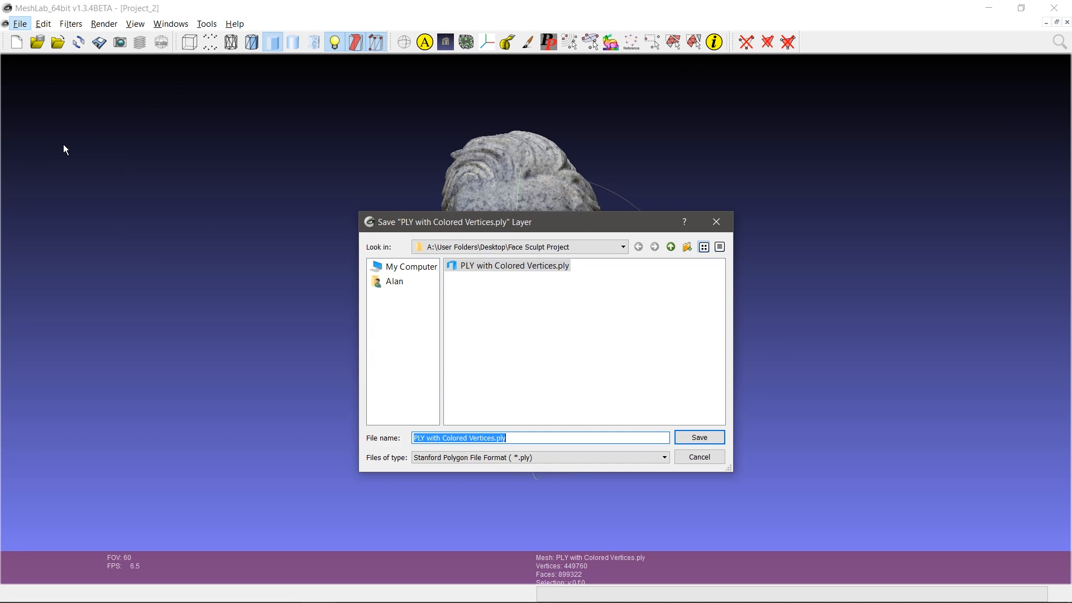
click(495, 438)
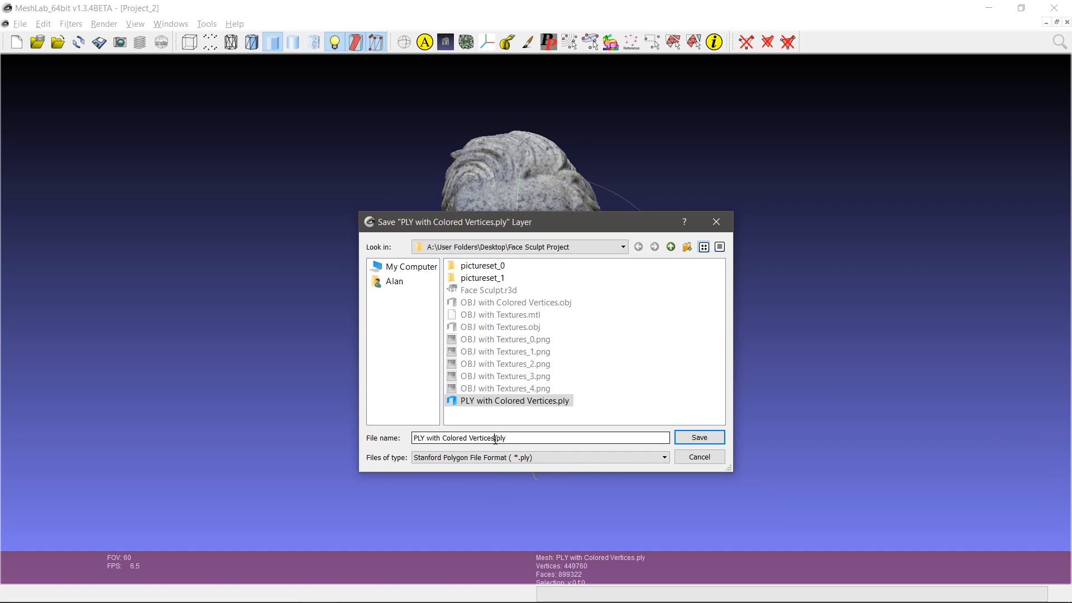
drag(495, 438, 331, 431)
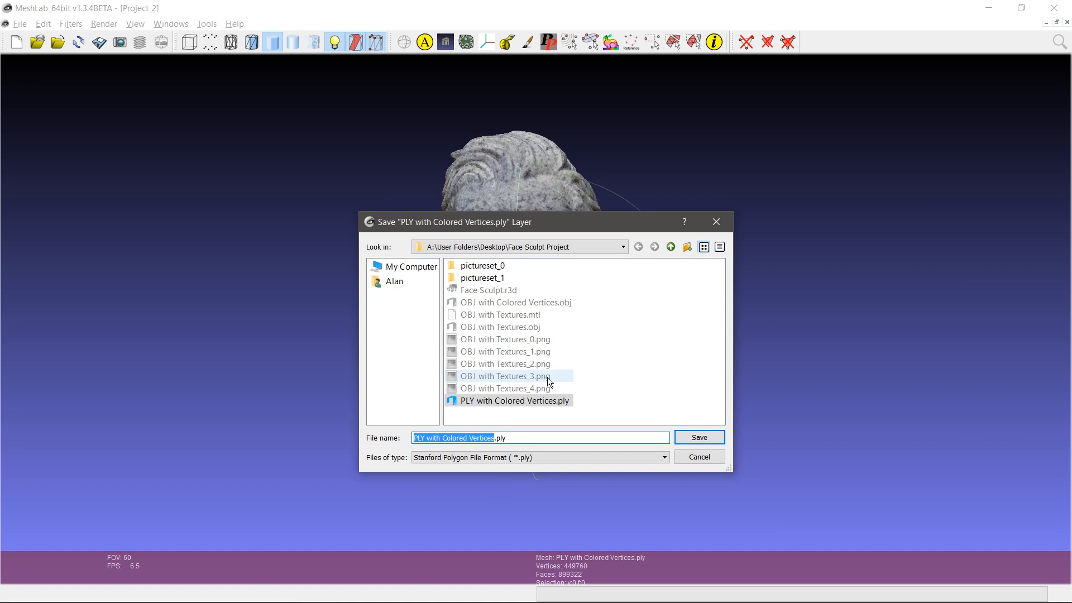
text(From )
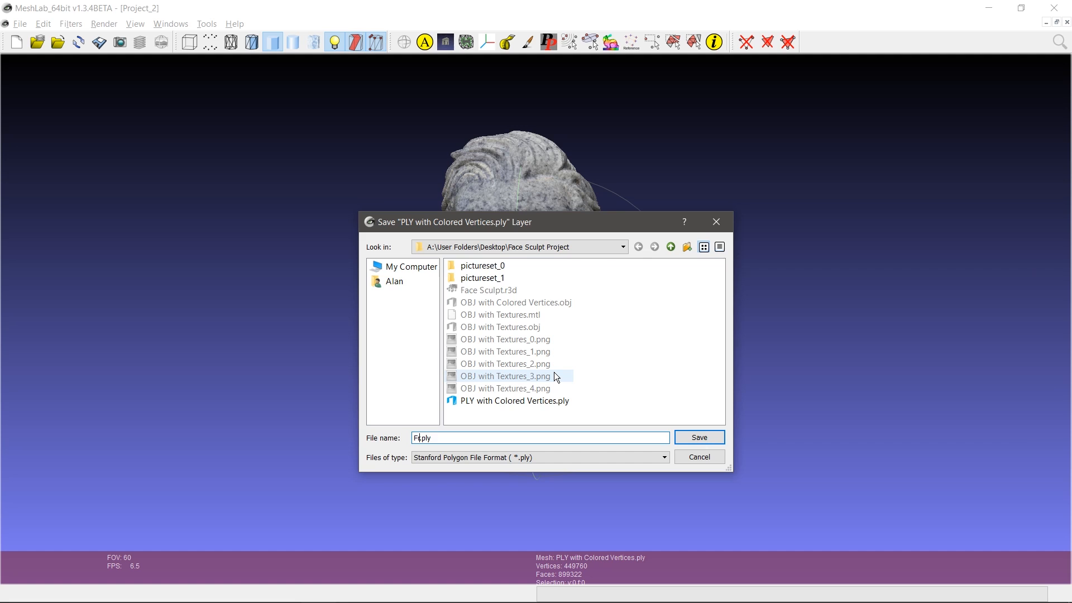
text(Meshlab)
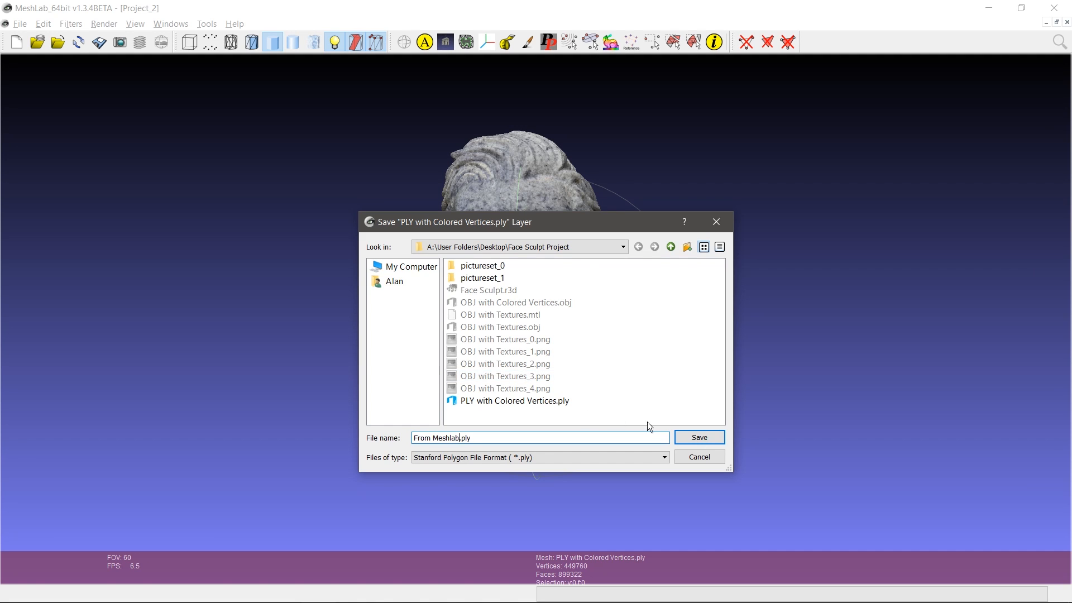
click(715, 438)
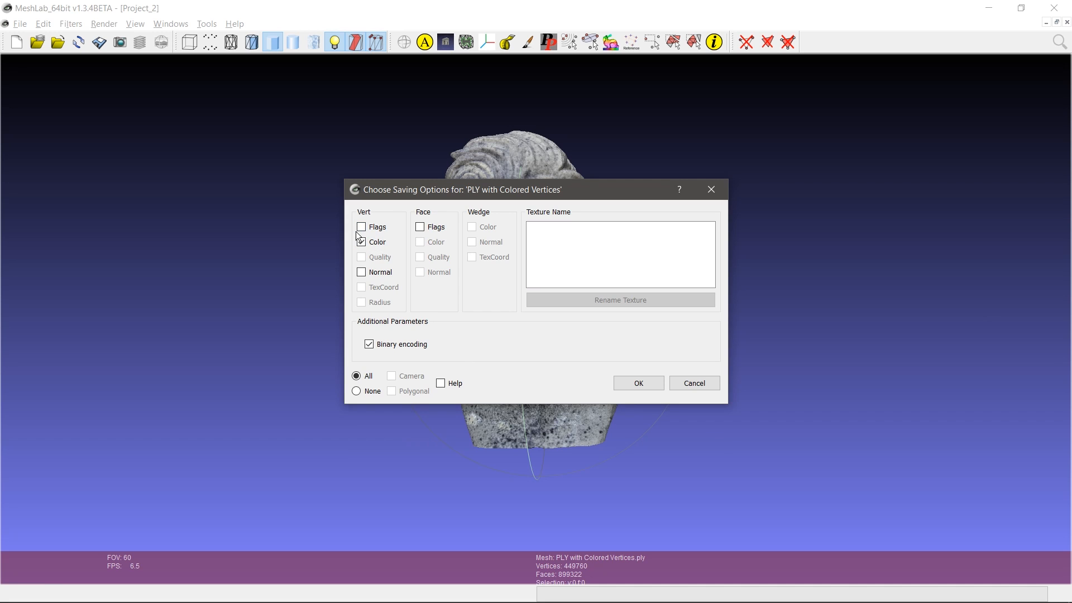
click(639, 385)
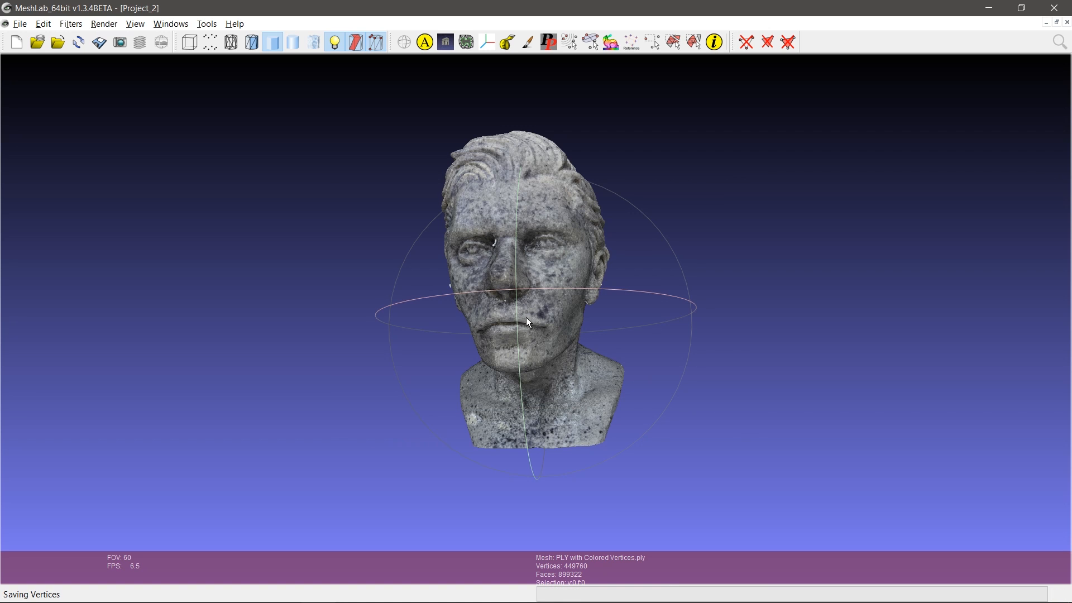
drag(635, 217, 669, 241)
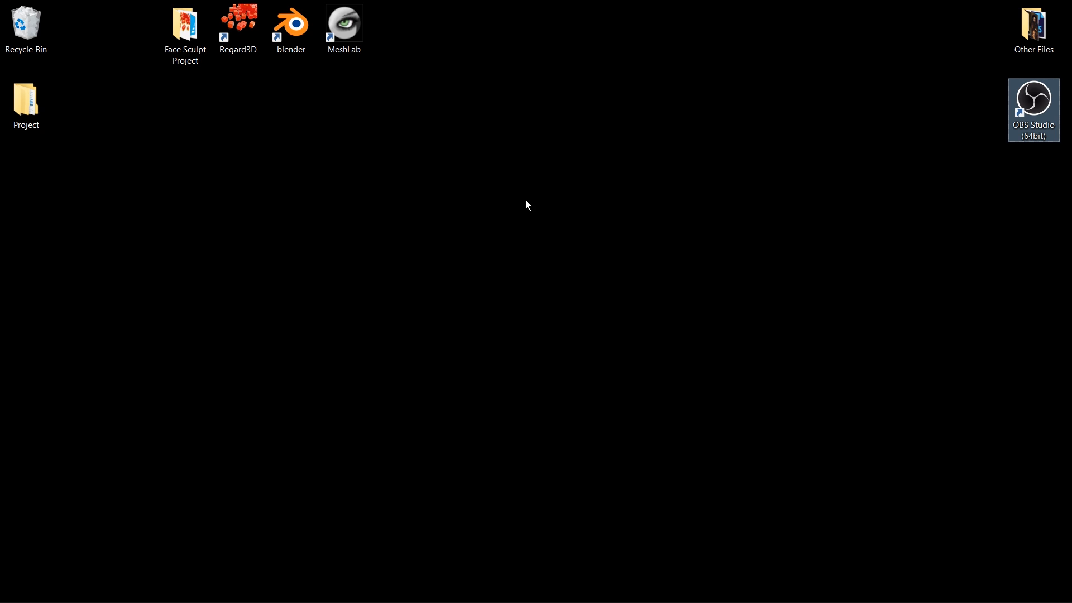
Step: Launch Blender from its desktop shortcut
double_click(299, 41)
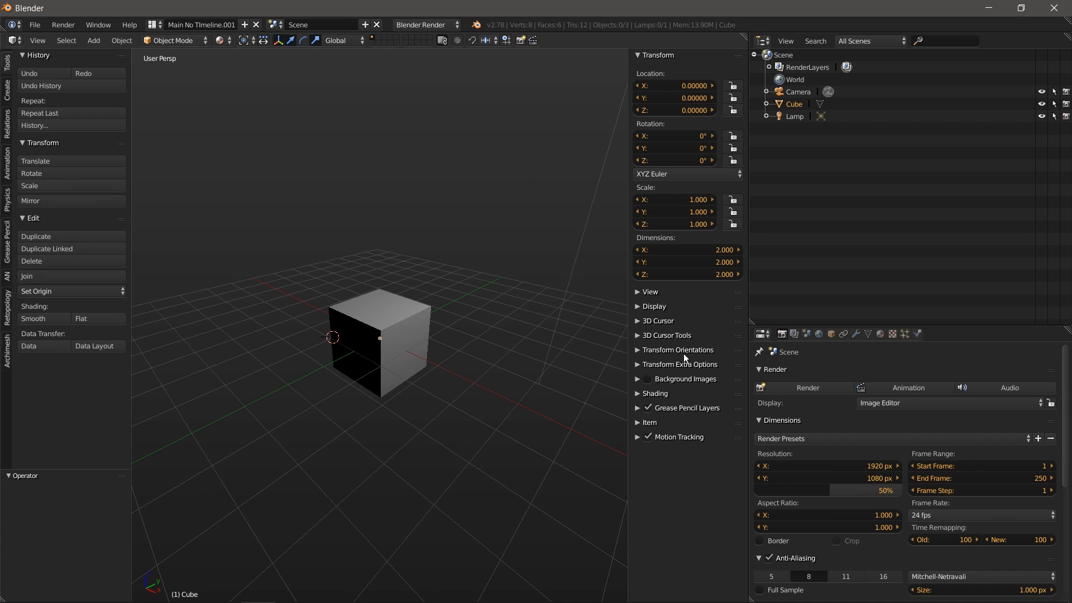
click(33, 25)
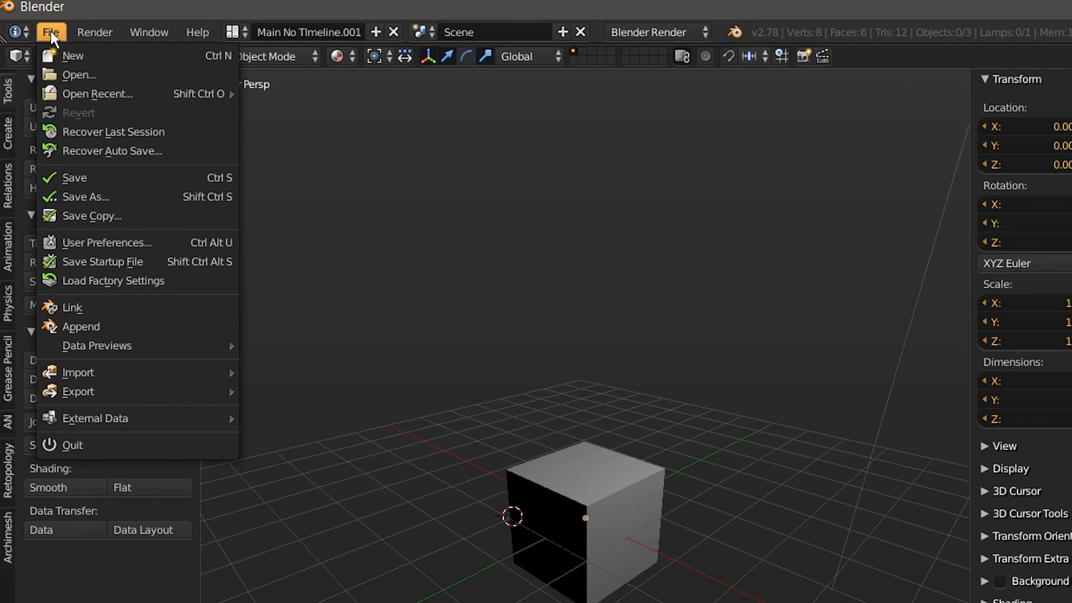
Step: Show User Preferences add-ons filtered by 'obj' to confirm Wavefront OBJ format is enabled
mouse_move(105, 374)
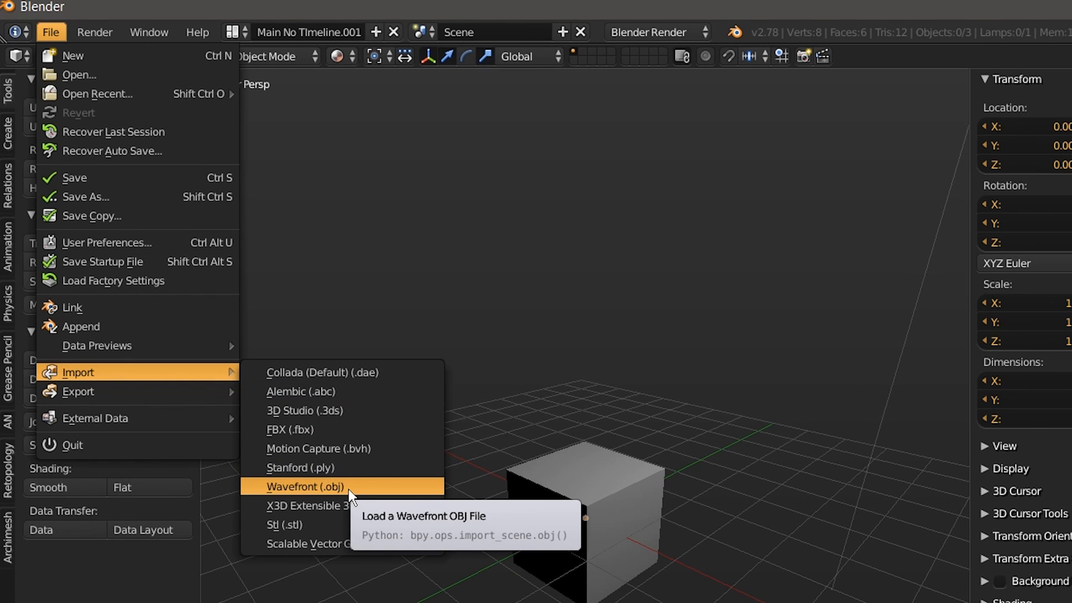
click(18, 55)
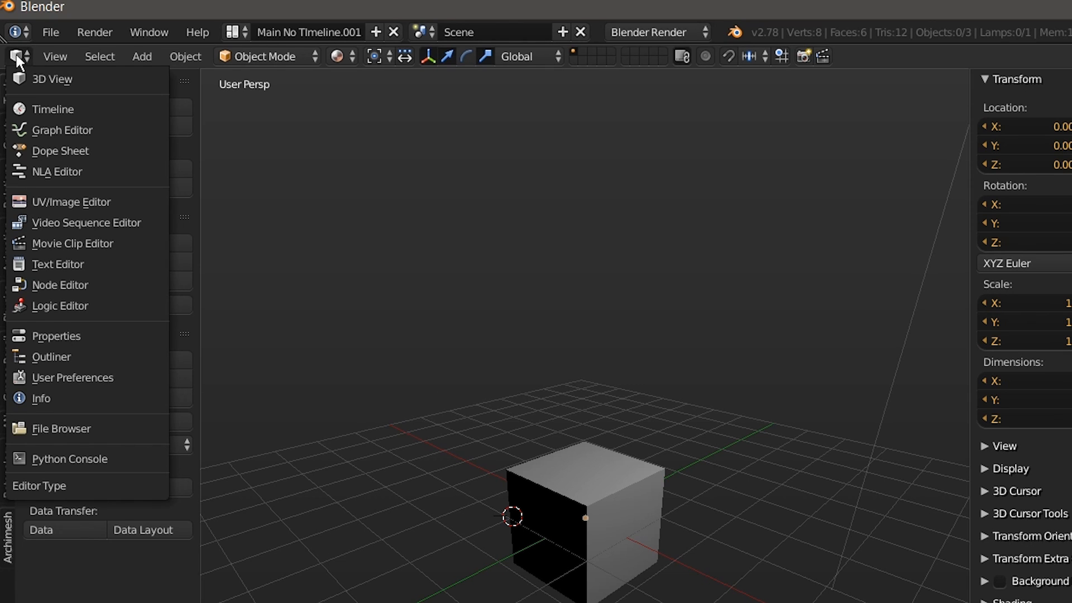
click(61, 376)
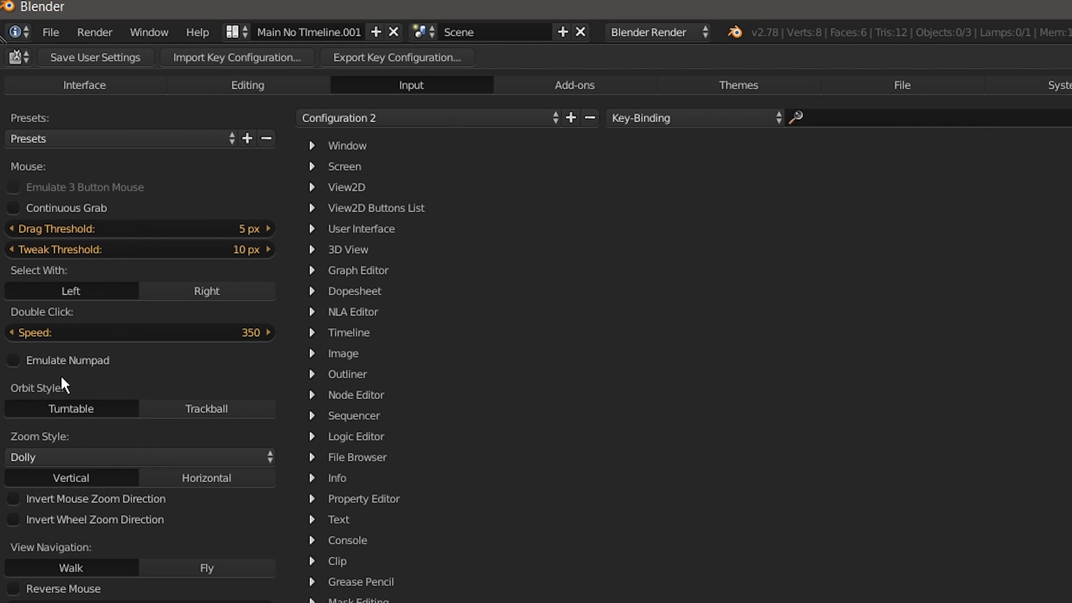
click(617, 85)
click(85, 116)
text(obj)
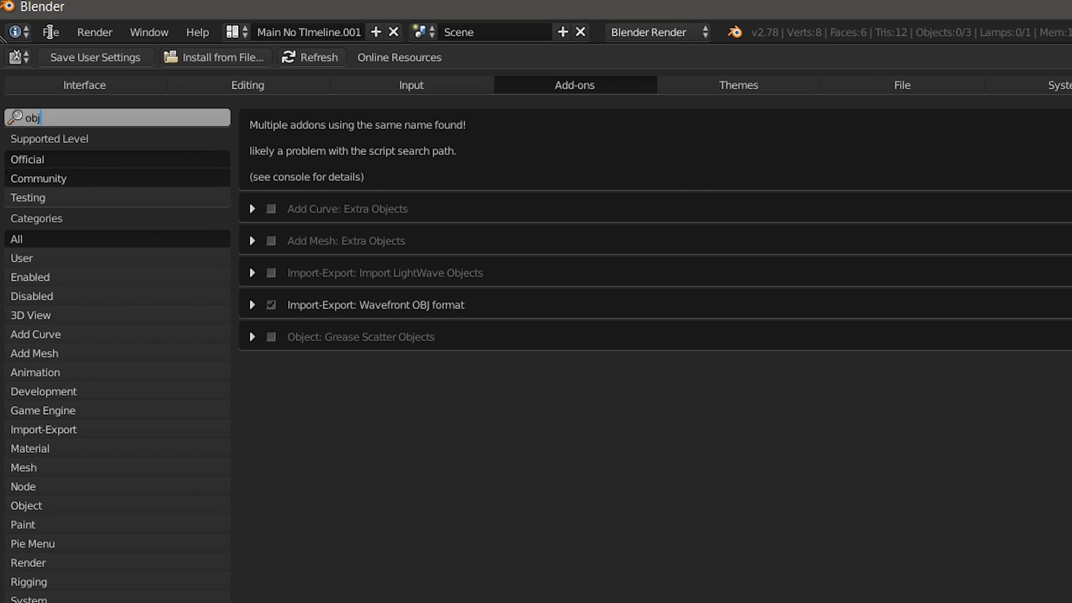
click(25, 57)
Step: Return to the 3D View and import the Stanford PLY 'PLY with Colored Vertices' from Face Sculpt Project
click(25, 57)
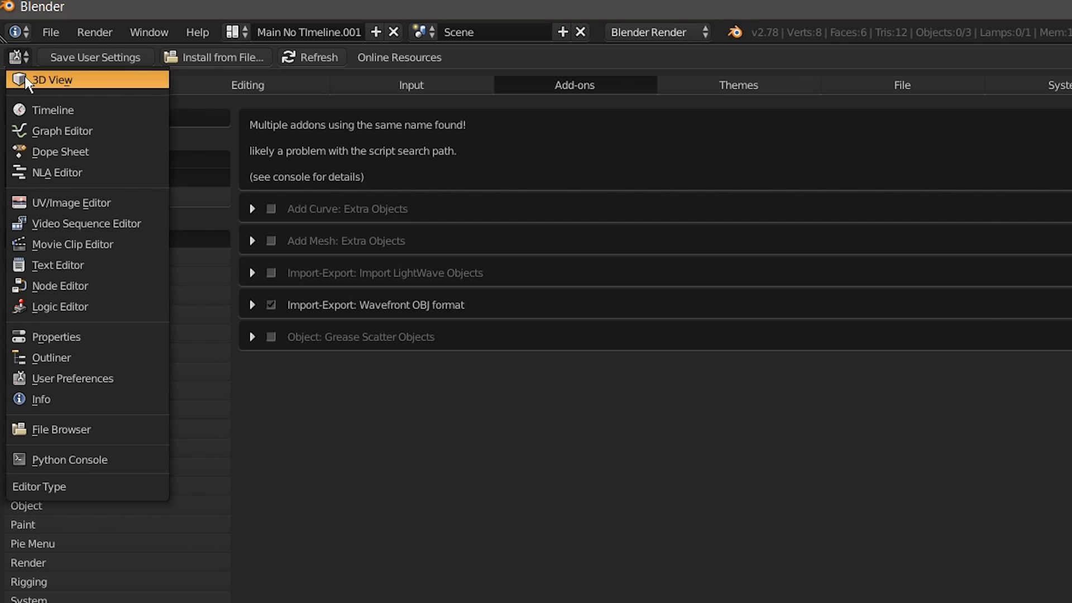
click(24, 78)
click(50, 35)
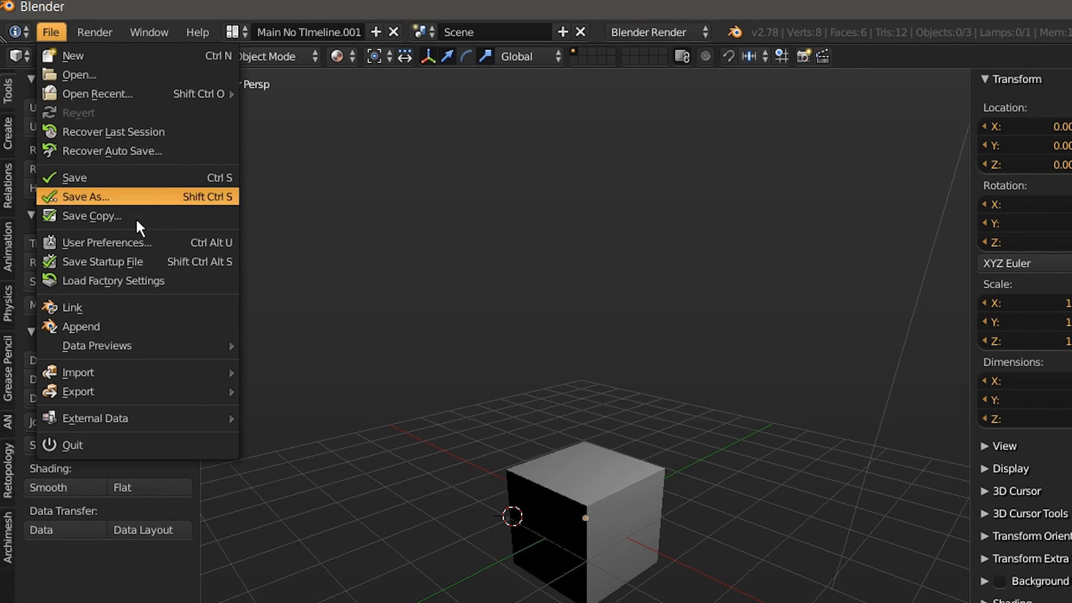
mouse_move(192, 379)
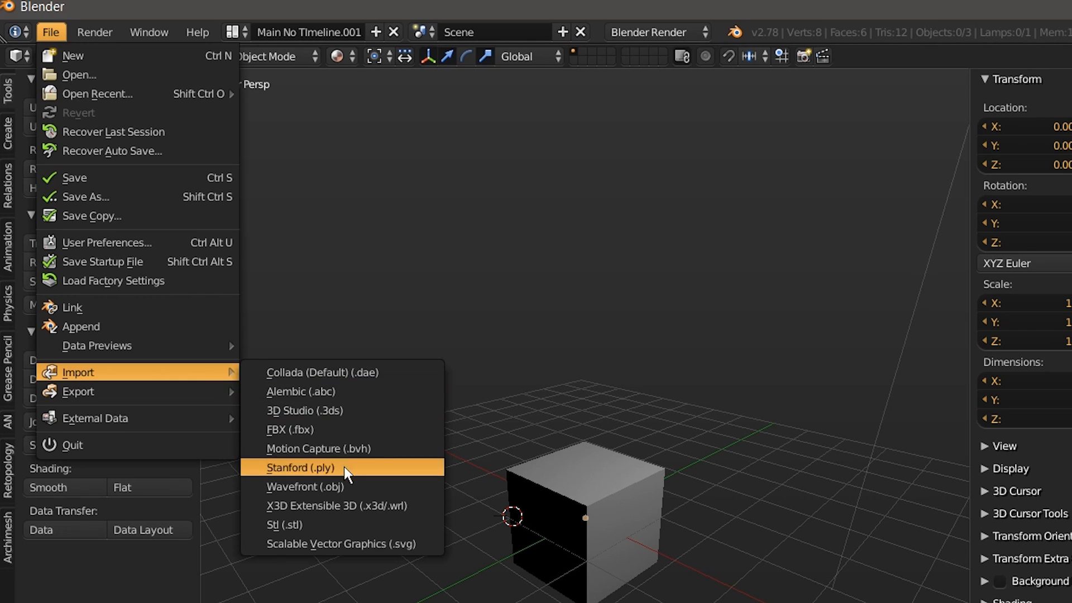
click(314, 468)
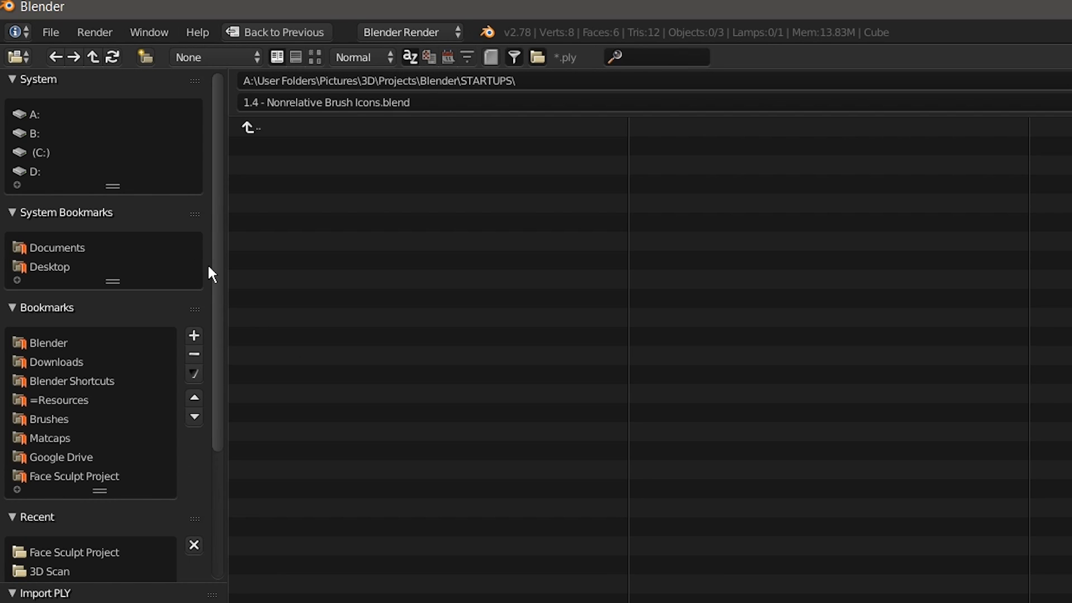
click(81, 476)
click(293, 182)
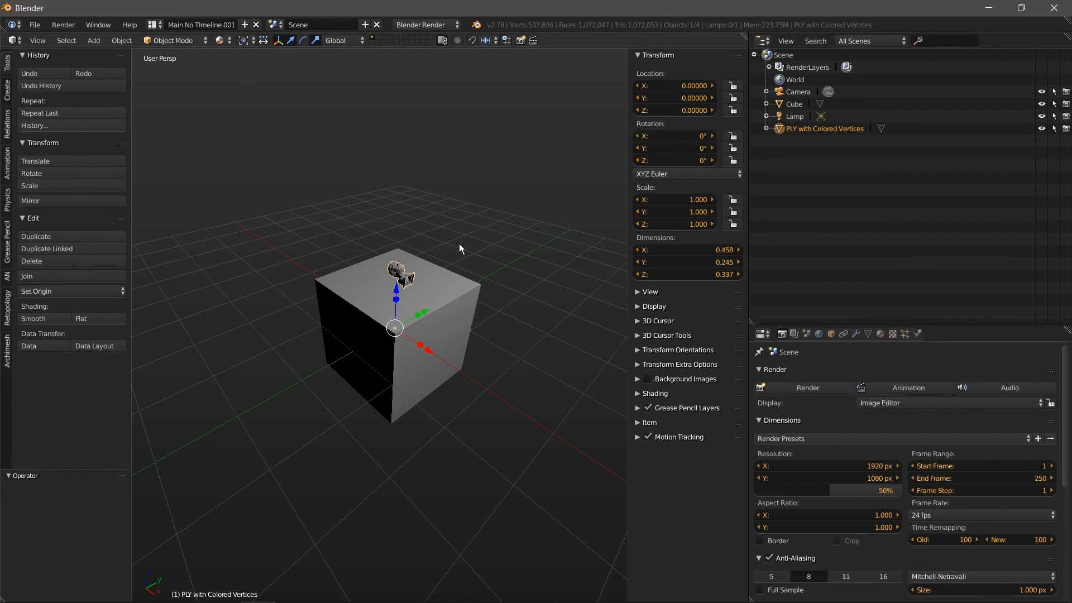
right_click(468, 309)
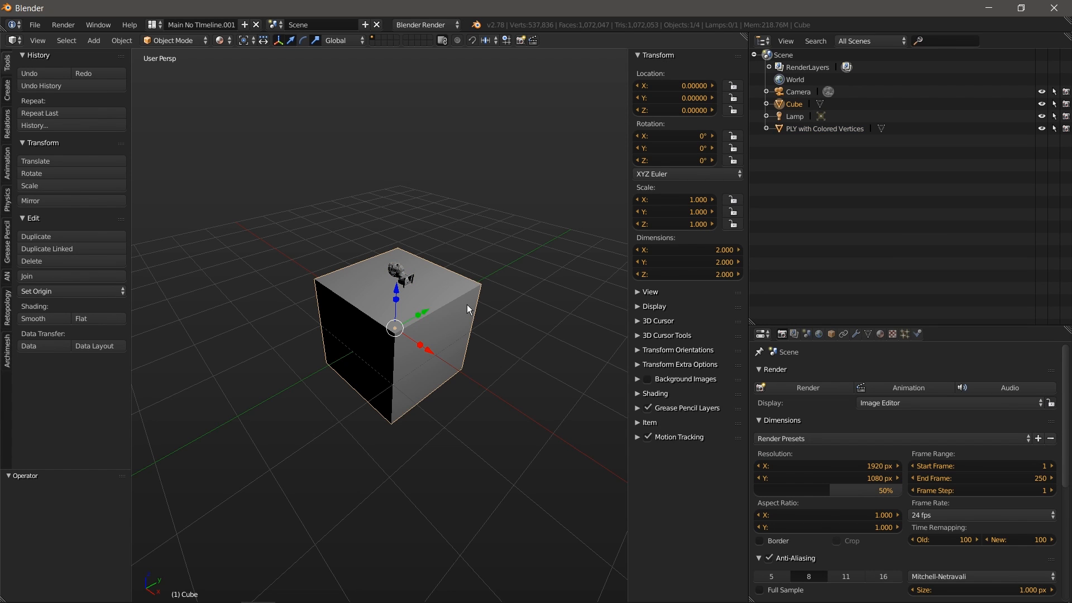
Step: Delete the default cube and rotate the head scan 90° about Y
key(x)
click(467, 304)
scroll(417, 279, up, 4)
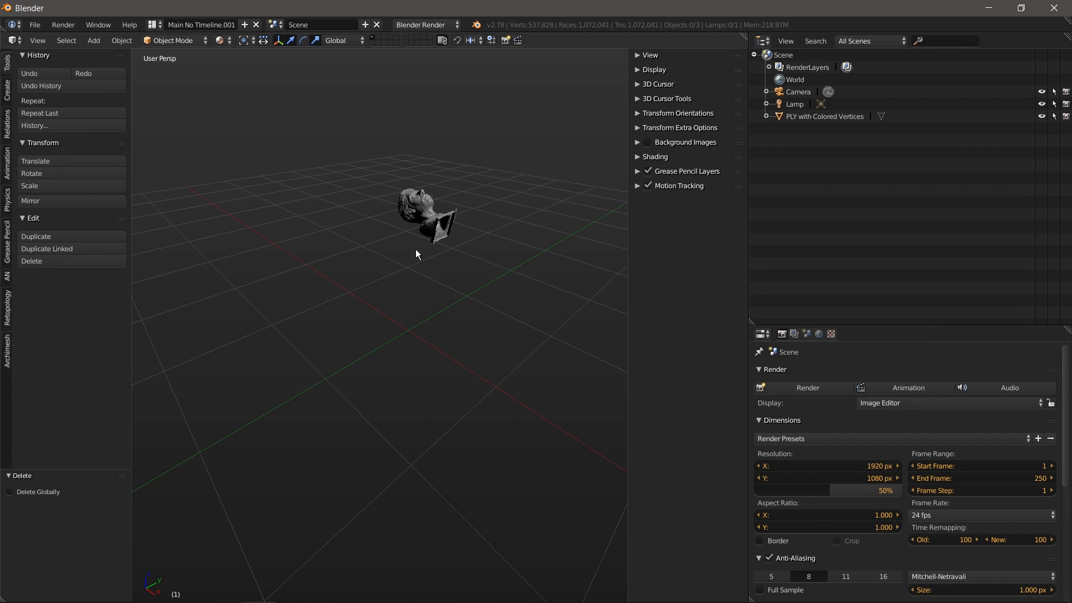
right_click(429, 211)
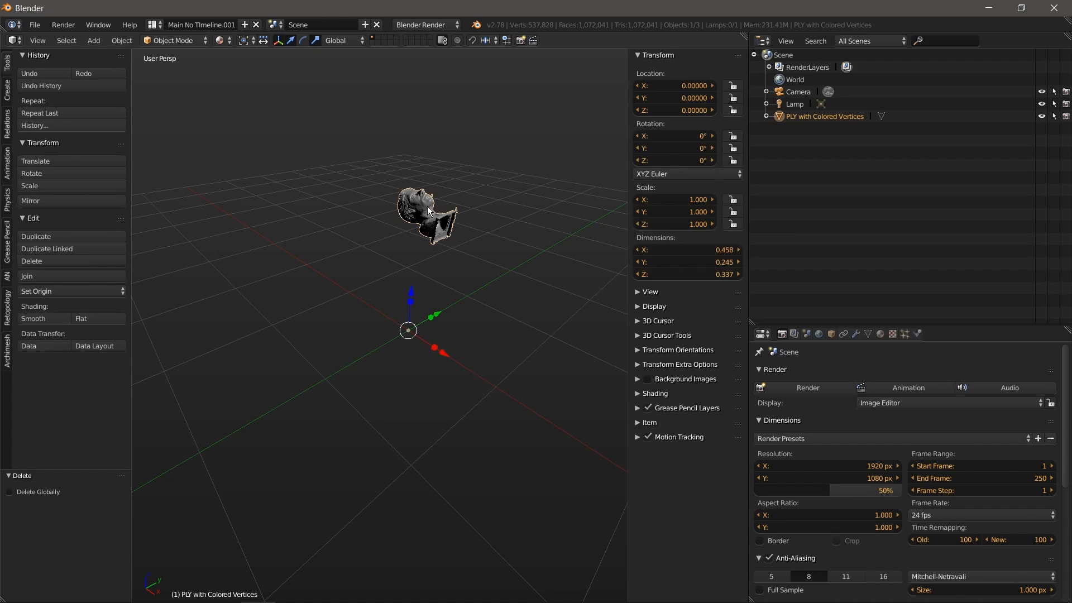
key(ctrl+space)
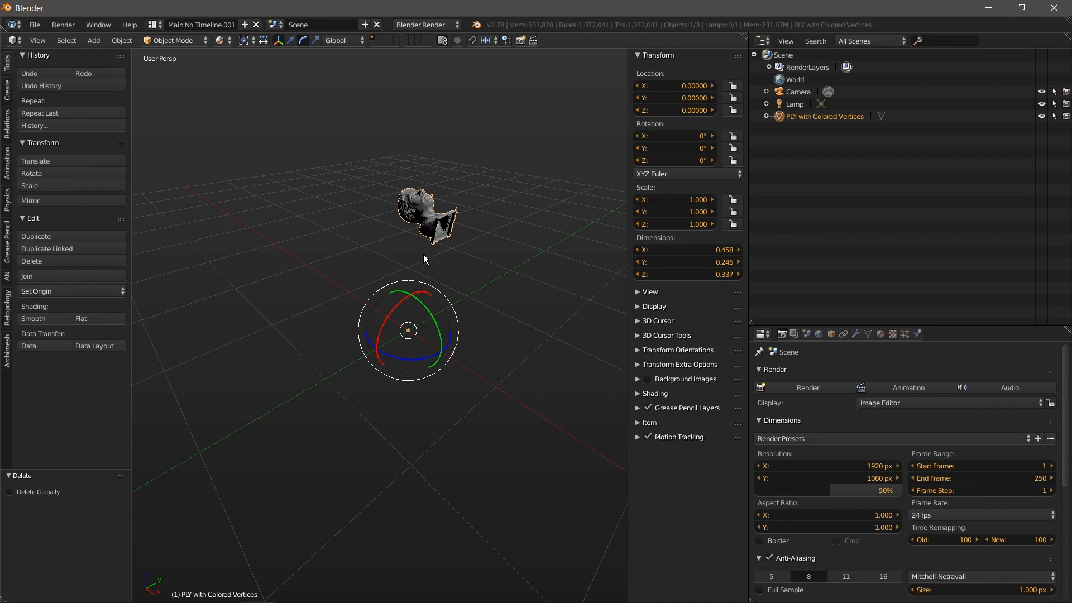
drag(417, 297, 434, 327)
text(90)
key(Return)
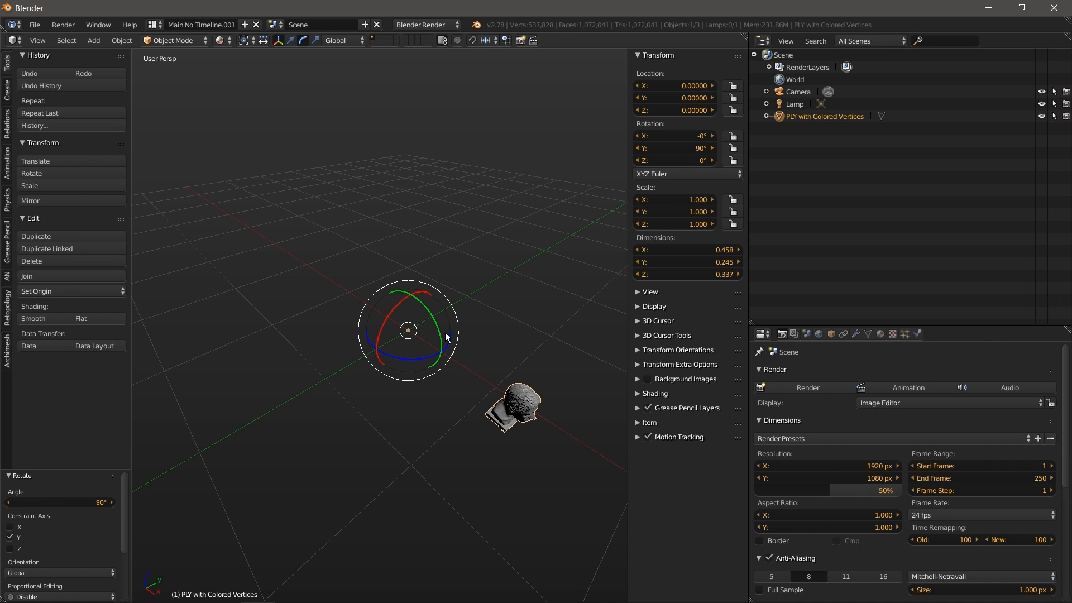
Step: Set the head's origin to its geometry and move it to the world origin
click(121, 41)
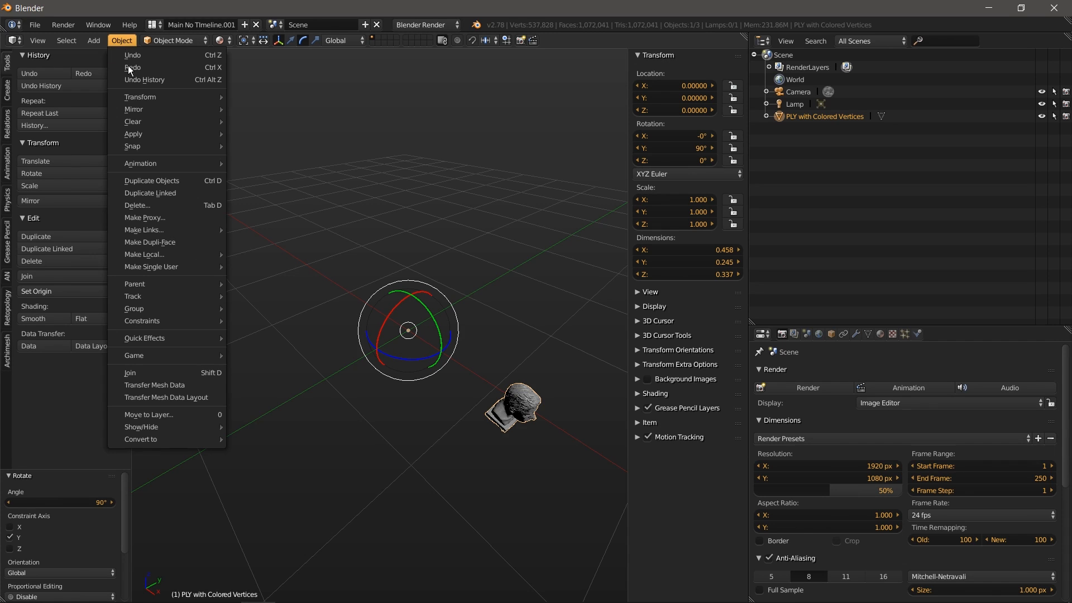
mouse_move(182, 92)
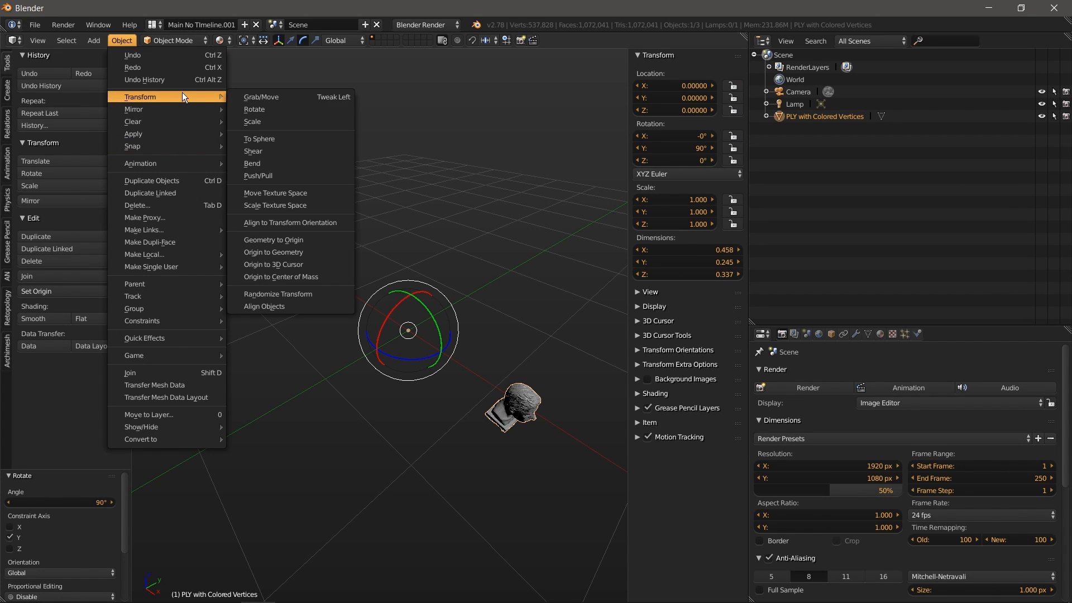
click(287, 252)
key(ctrl+space)
drag(555, 441, 460, 324)
middle_drag(461, 324, 405, 328)
scroll(496, 367, up, 3)
scroll(290, 353, up, 2)
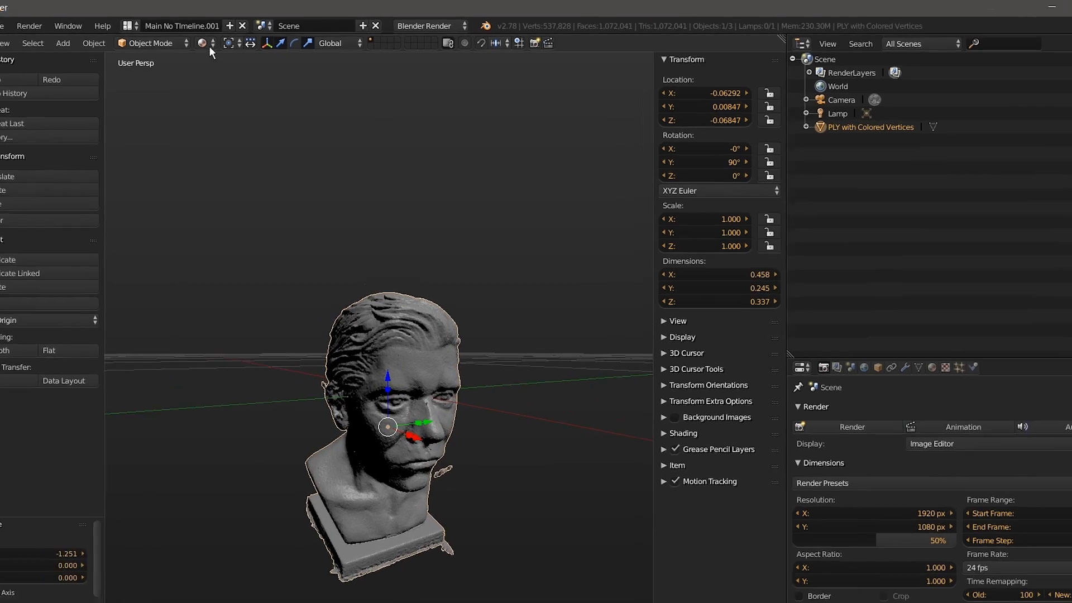
click(219, 40)
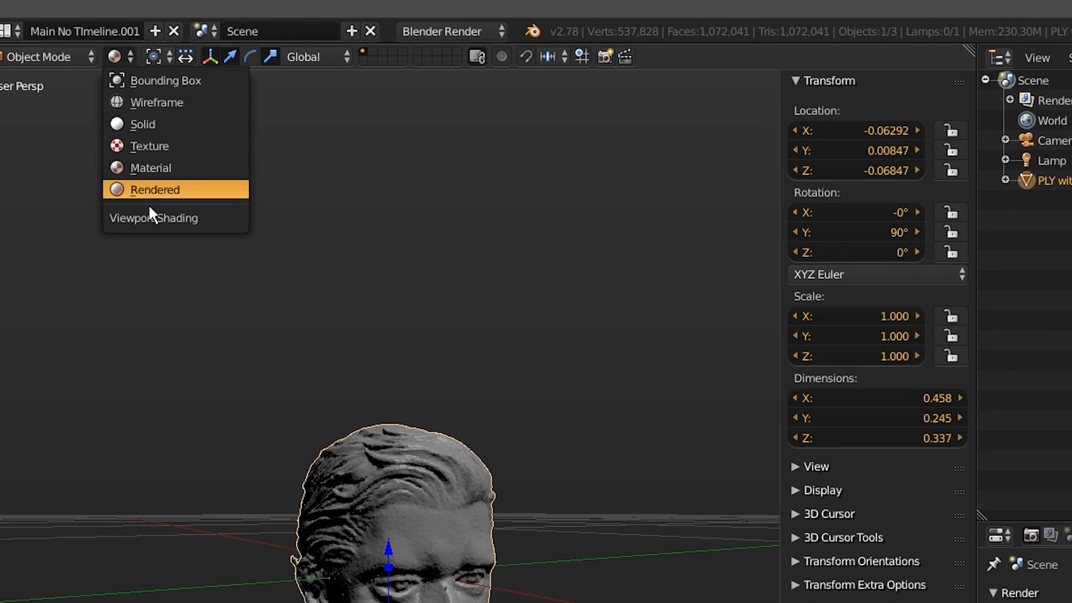
Step: Switch the viewport to material shading and check the bust's Col vertex colour layer in Data properties
click(143, 166)
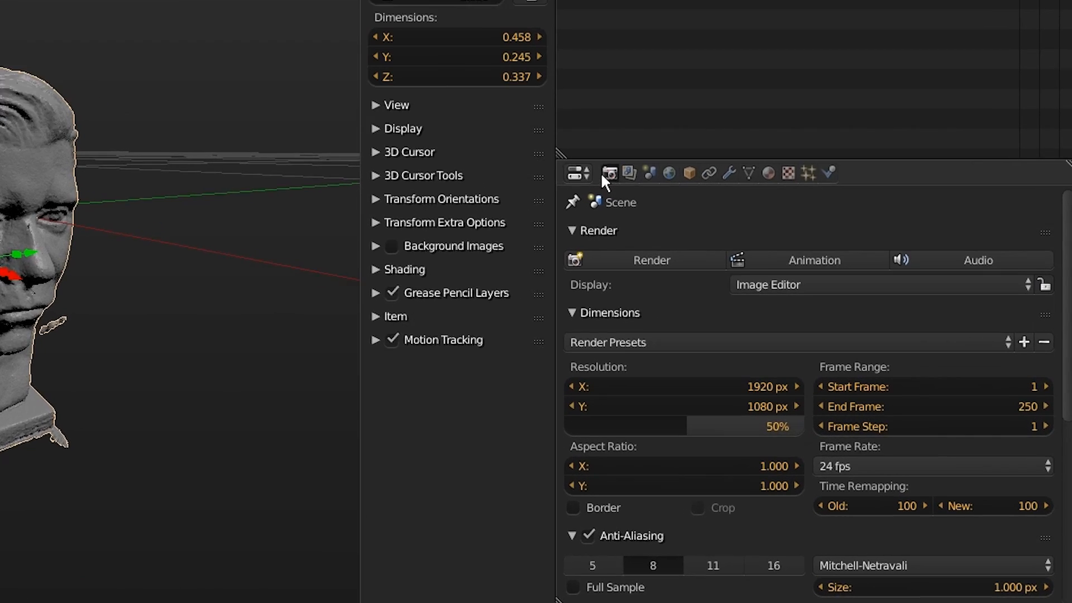
click(577, 173)
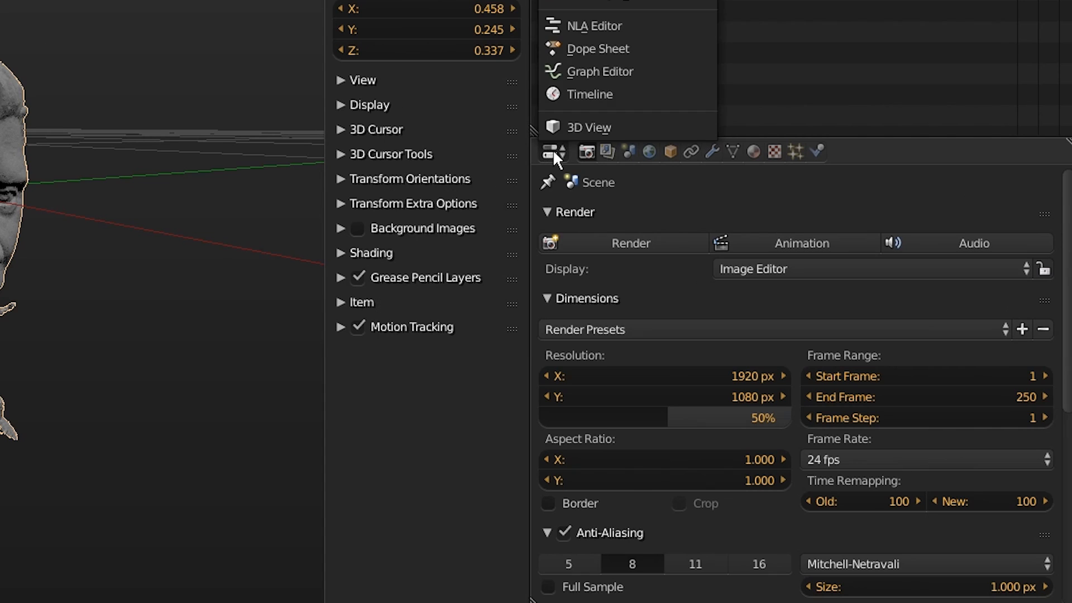
click(732, 150)
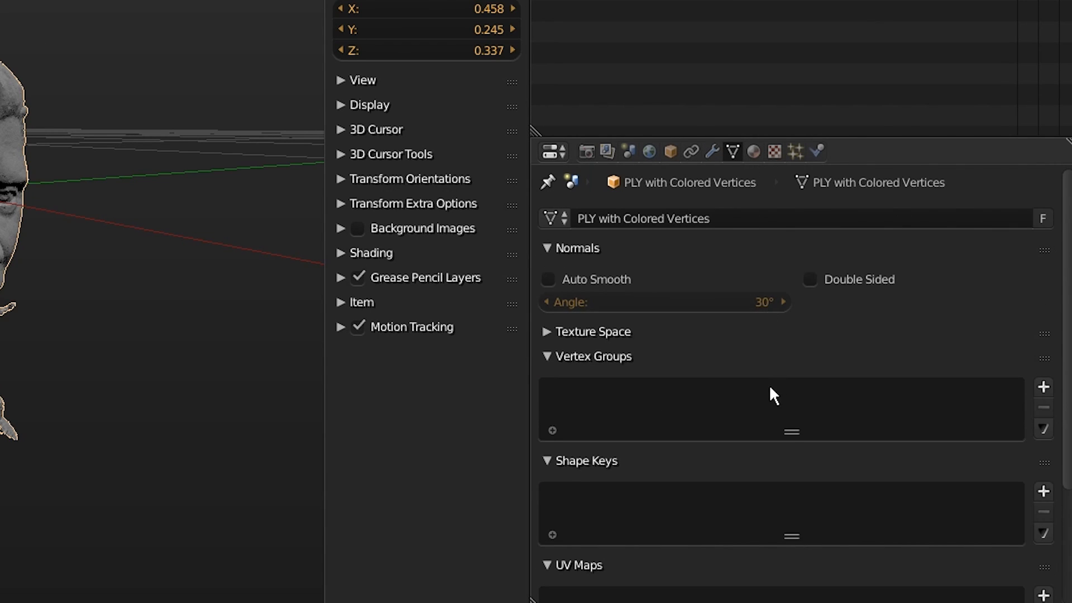
scroll(769, 384, down, 5)
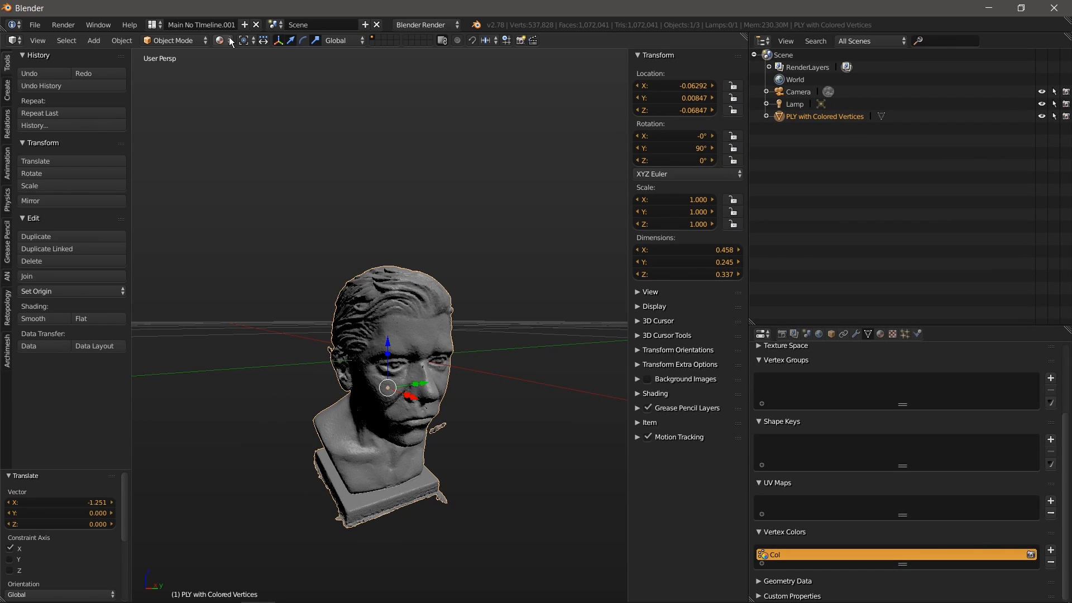
Step: Set the render engine to Cycles Render
click(422, 25)
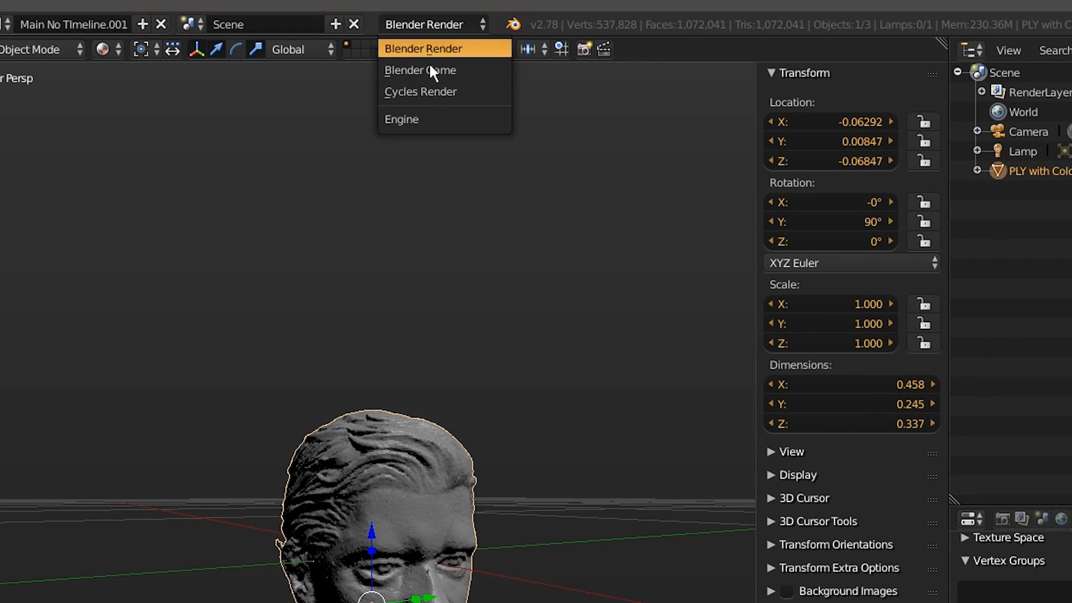
click(423, 92)
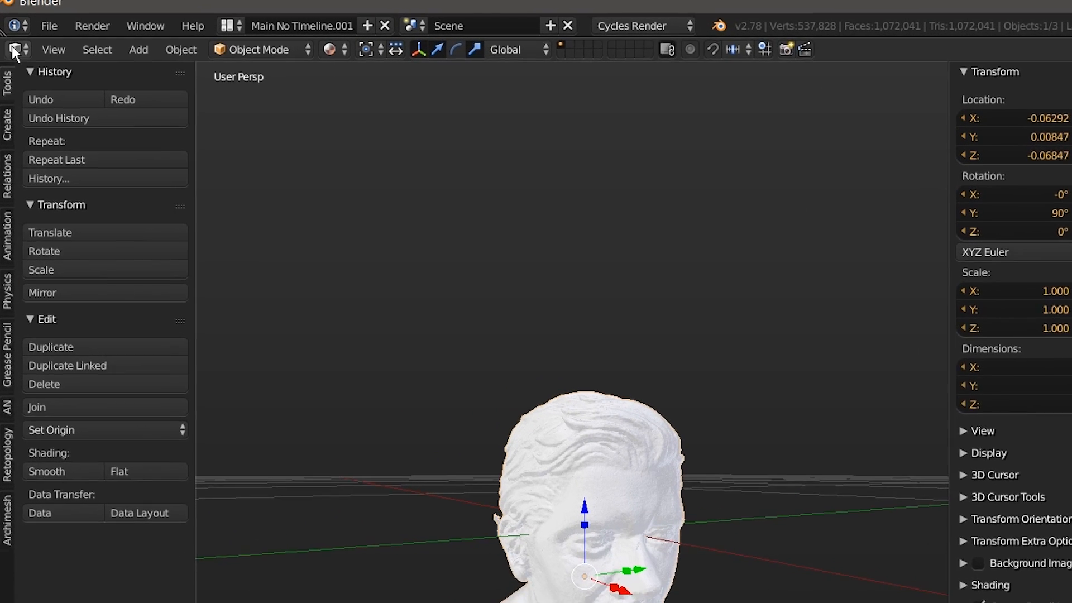
click(15, 44)
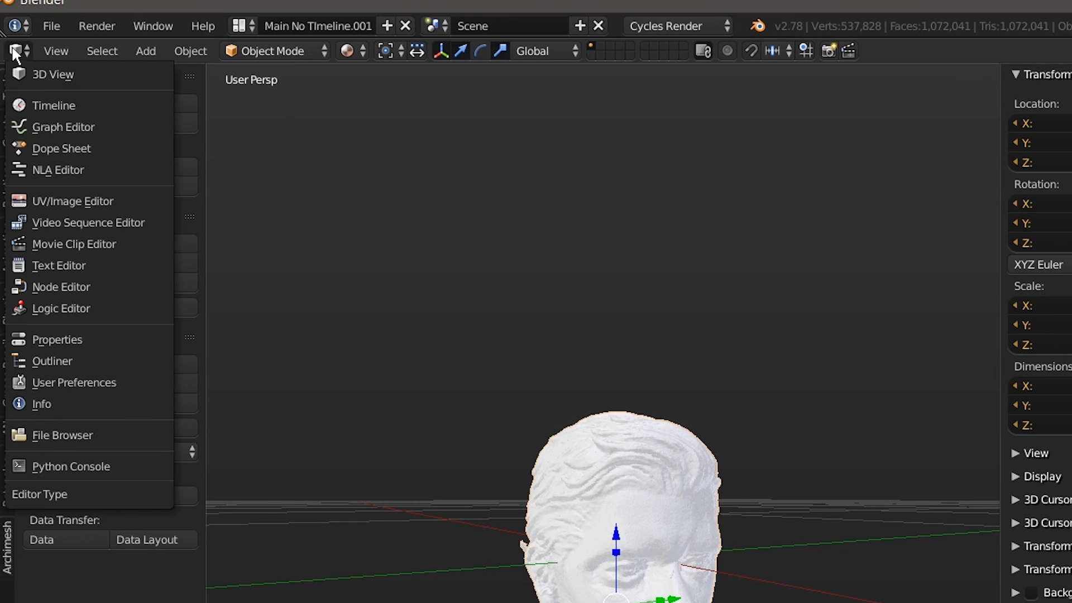
Step: In the Node Editor, create a new material for the bust and add an Attribute input node
click(70, 286)
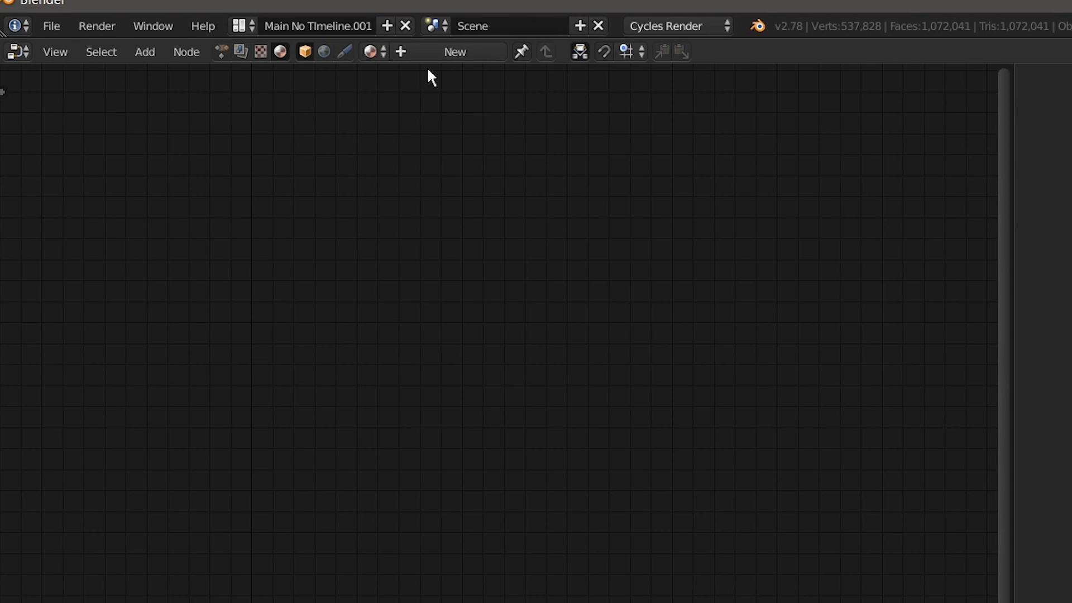
click(437, 53)
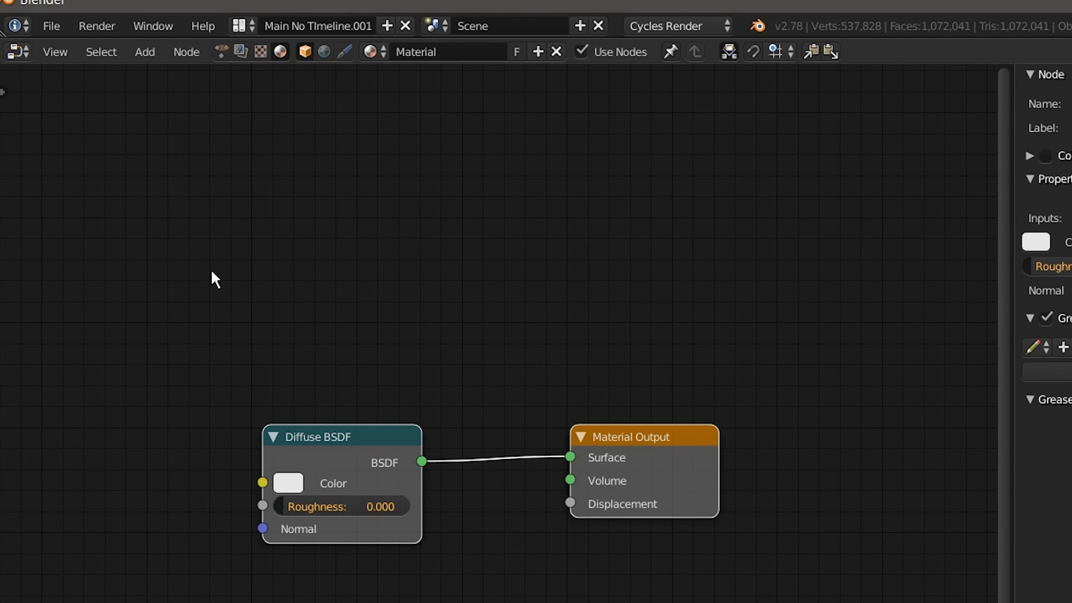
click(143, 53)
mouse_move(153, 95)
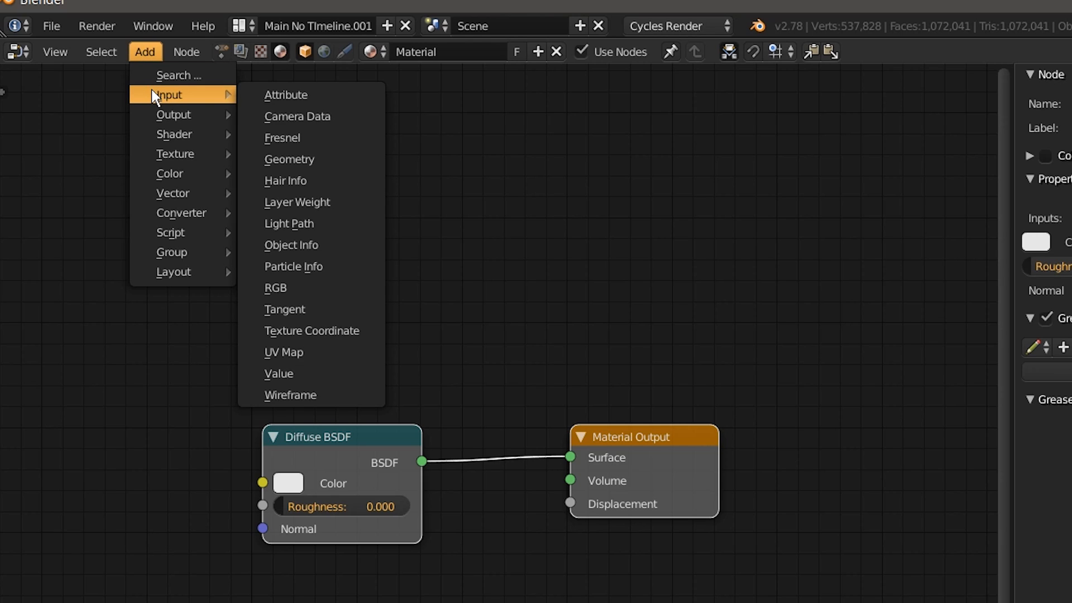
click(284, 95)
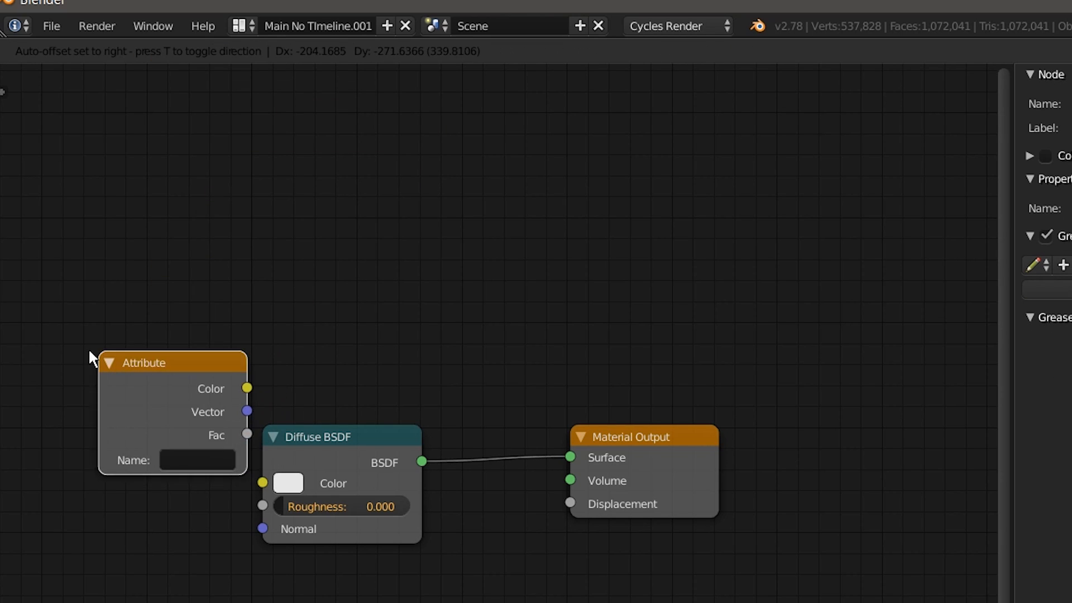
Step: Link the Attribute Color output to Diffuse BSDF Color and name the attribute 'Col'
click(64, 394)
drag(212, 425, 261, 482)
drag(306, 441, 359, 400)
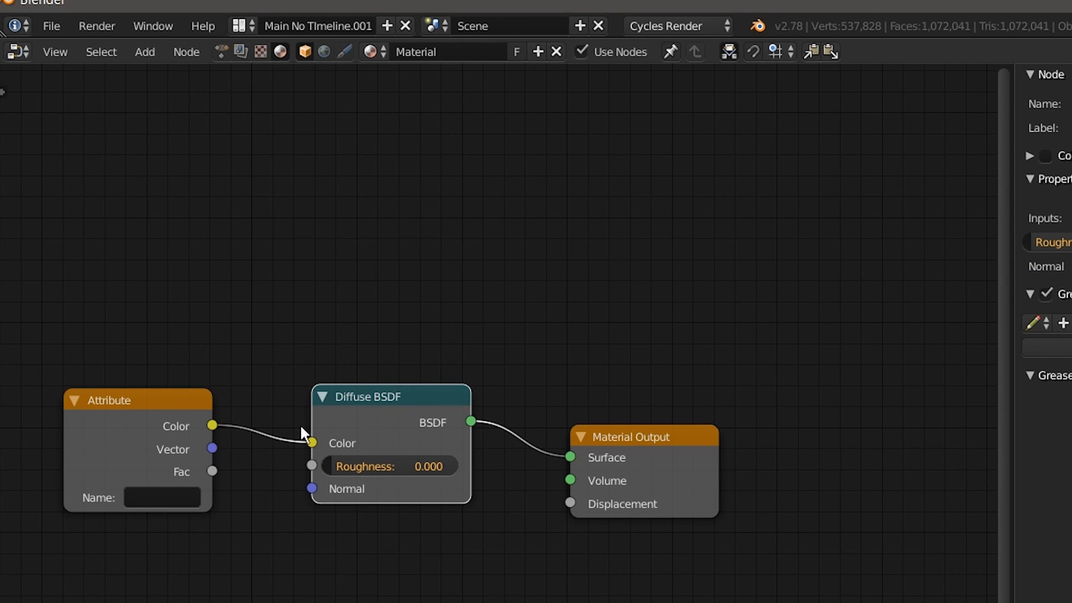
click(152, 498)
text(Col)
key(Return)
Step: Return to the 3D View and orbit to see the vertex-coloured bust from the front
click(21, 52)
click(45, 74)
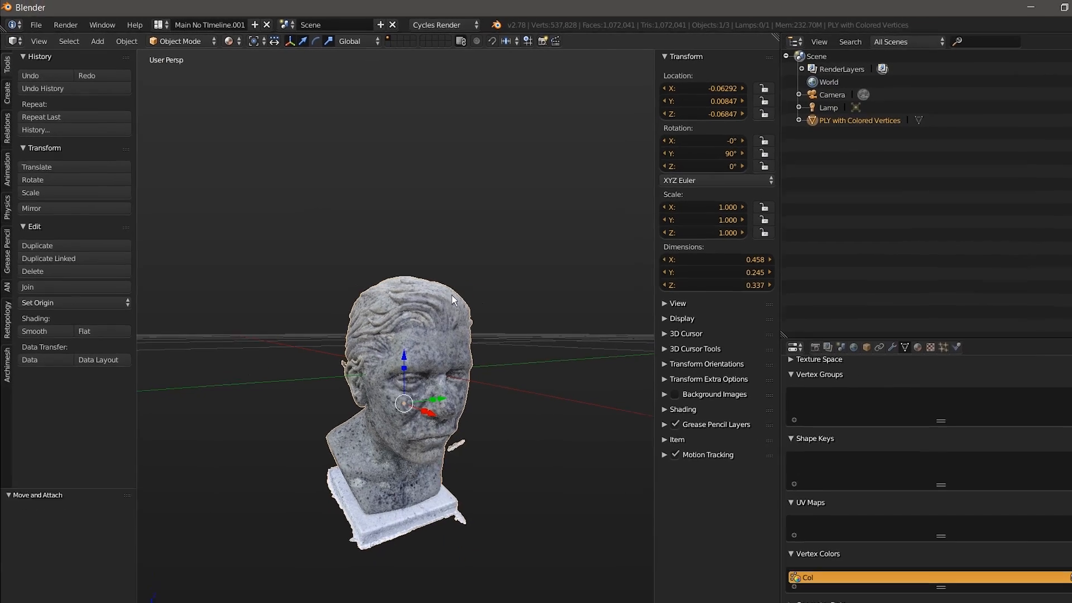
middle_drag(462, 377, 334, 330)
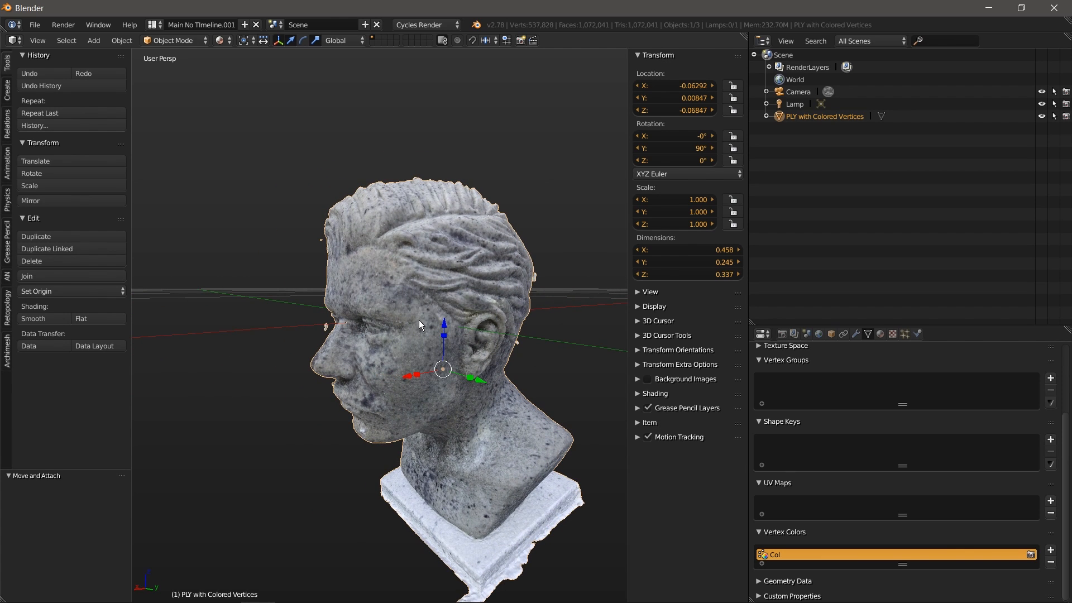
middle_drag(456, 296, 434, 266)
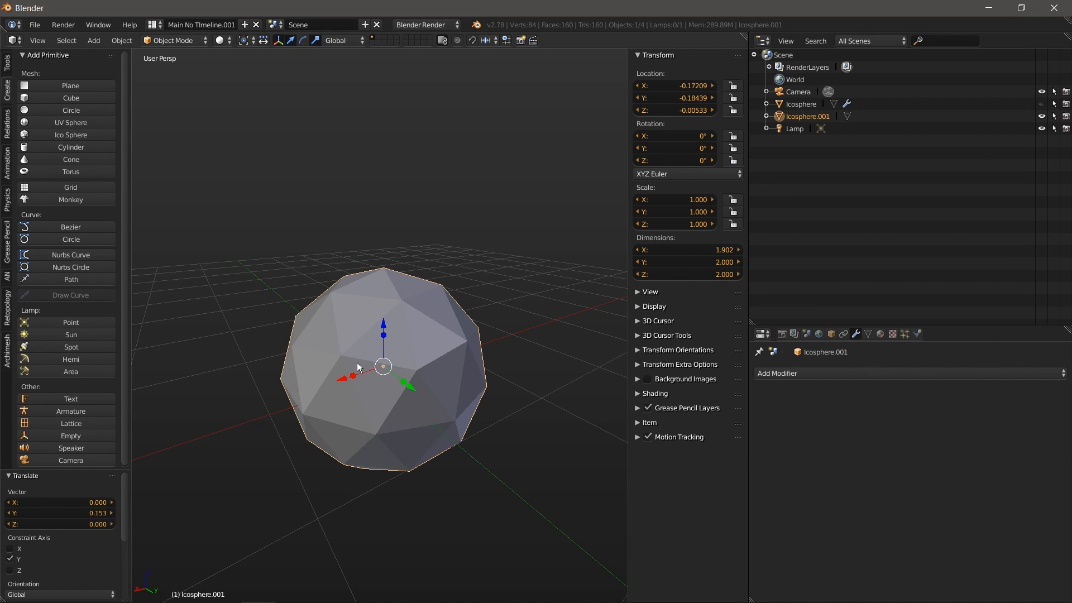
Step: Put the icosphere in Edit Mode and view it from the right side
middle_drag(415, 414, 303, 352)
click(171, 42)
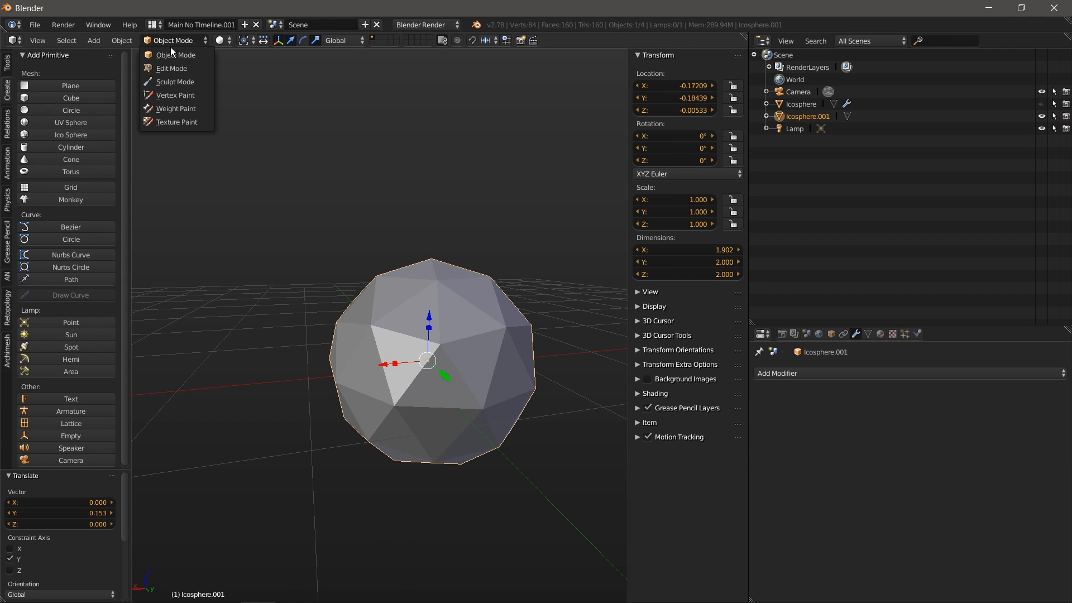
click(170, 69)
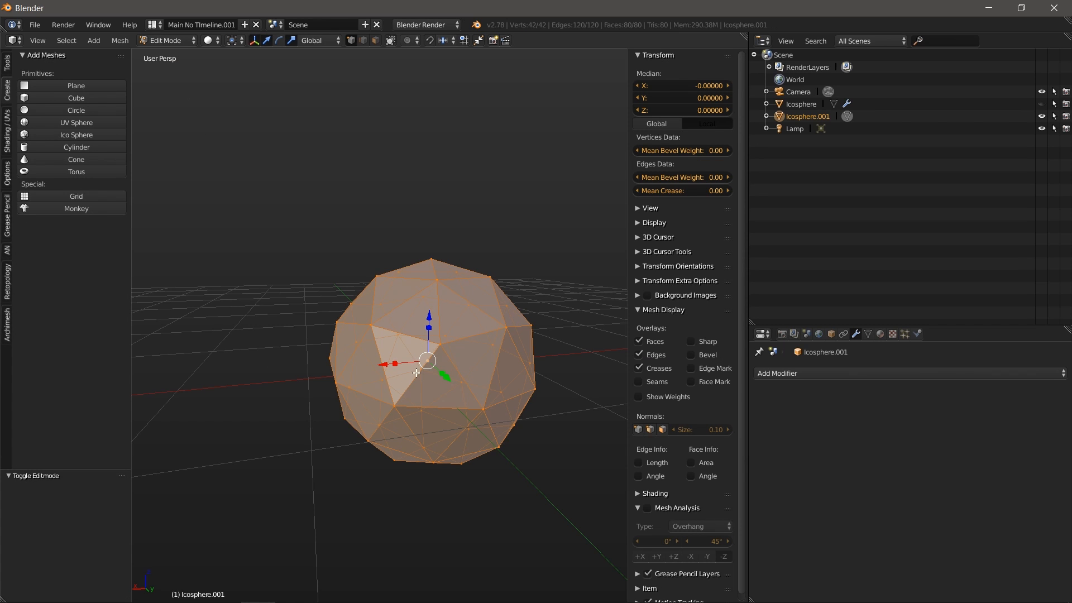
key(KP_3)
shift+middle_drag(387, 377, 525, 277)
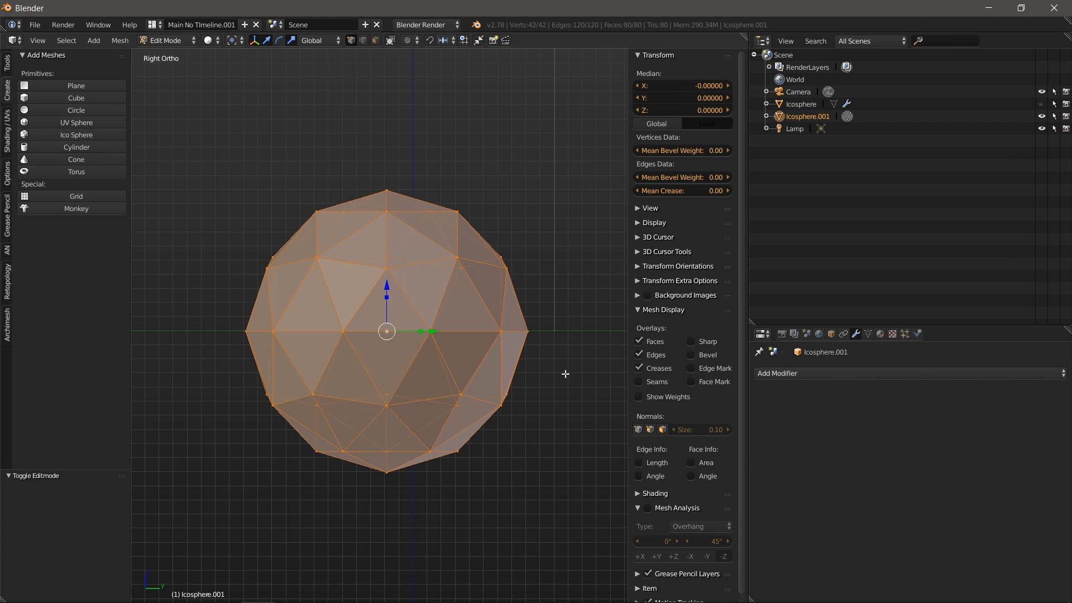
Step: Select the whole icosphere mesh and rotate it about 47 degrees
key(a)
key(b)
drag(574, 348, 215, 503)
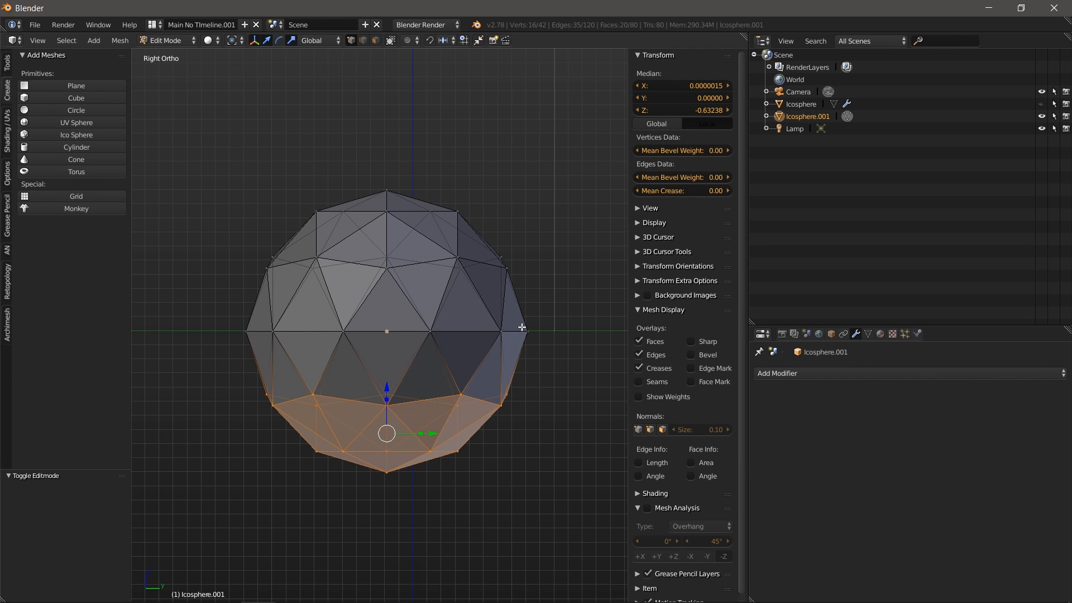
key(b)
drag(216, 317, 561, 337)
key(a)
key(a)
key(ctrl+space)
drag(412, 291, 427, 331)
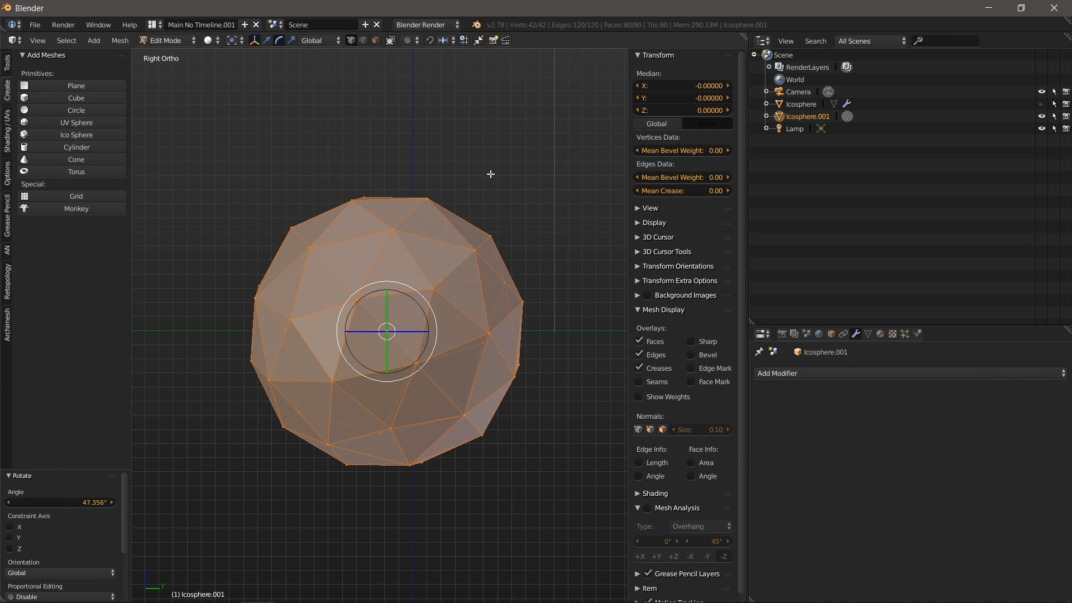
Step: Box-select the lower vertices of the tilted icosphere and delete them
key(a)
key(b)
drag(214, 337, 567, 487)
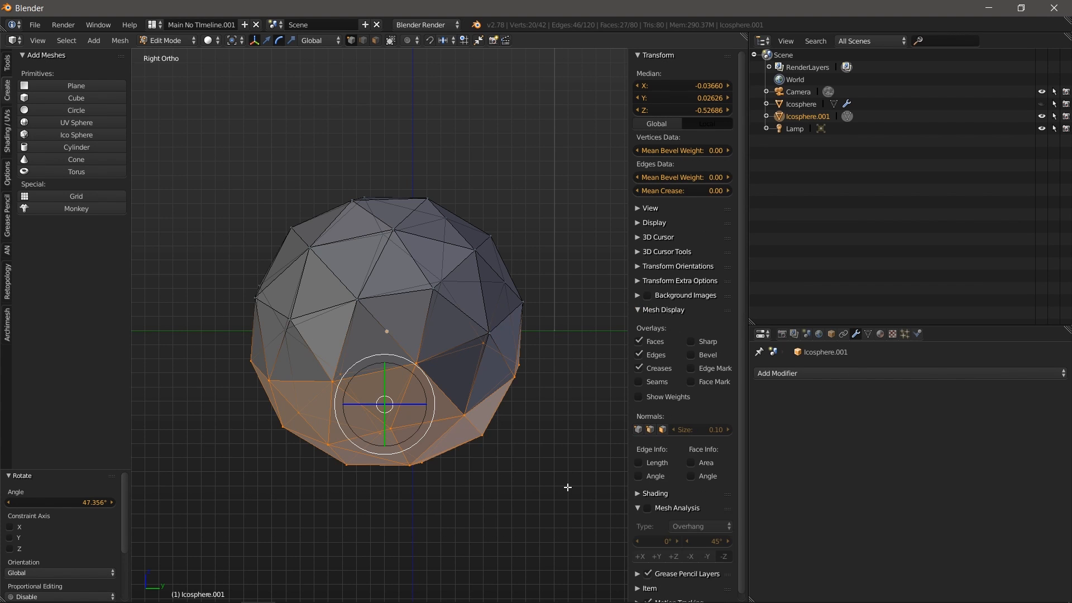
key(x)
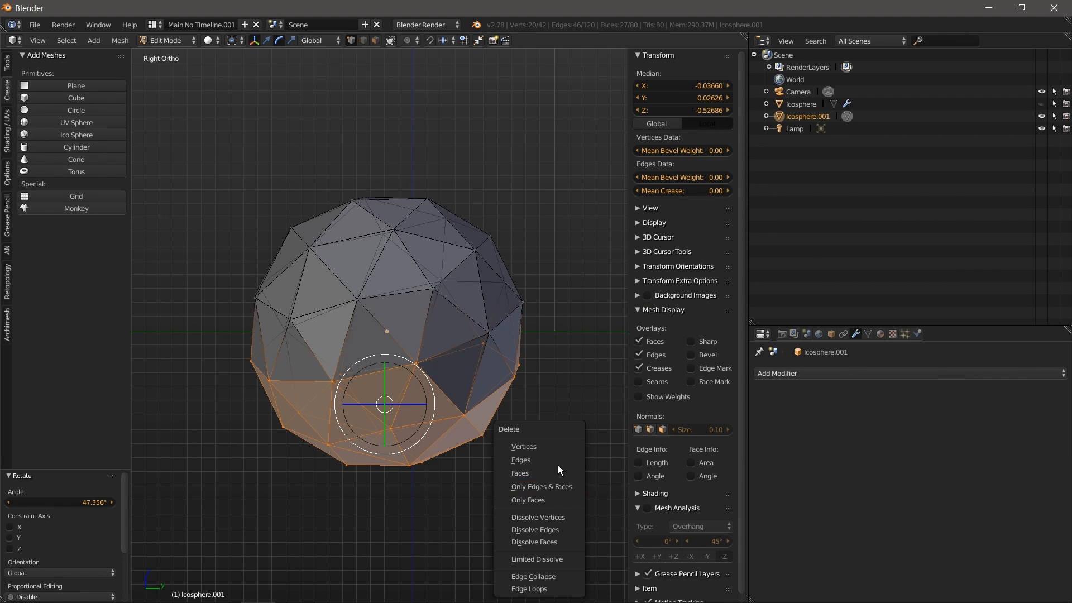
click(560, 446)
middle_drag(423, 355, 392, 403)
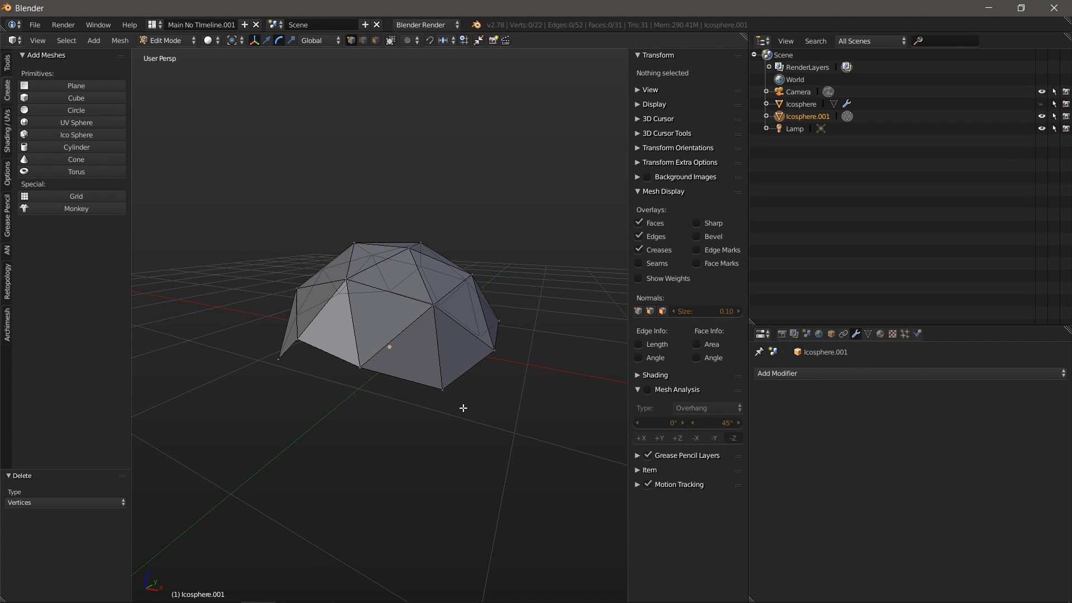
Step: Fill the open bottom edge loop of the dome with a face
alt+right_click(389, 374)
middle_drag(388, 384, 280, 383)
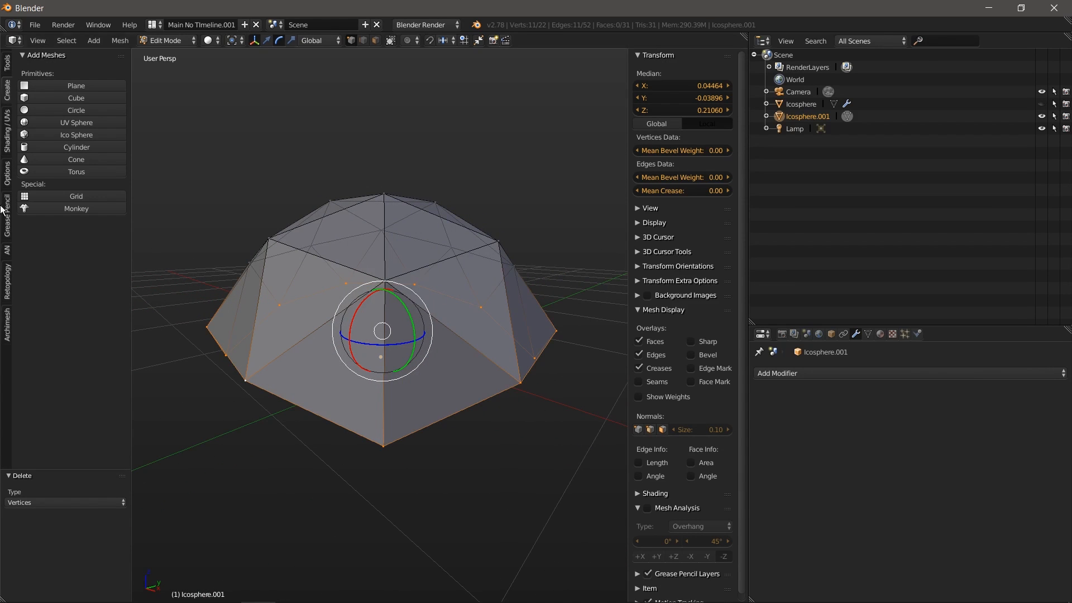
click(6, 62)
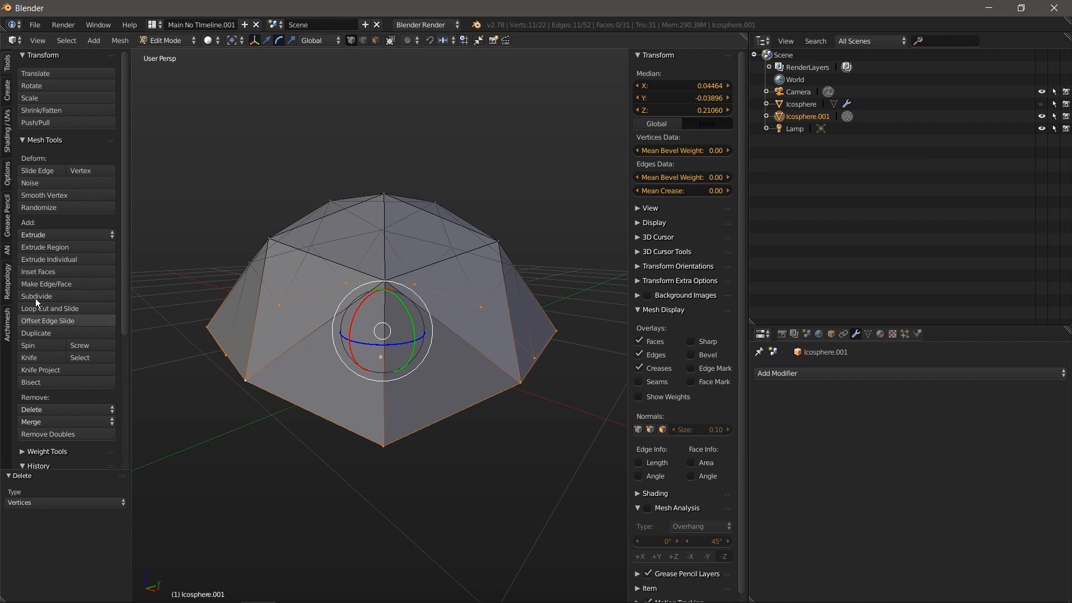
click(51, 284)
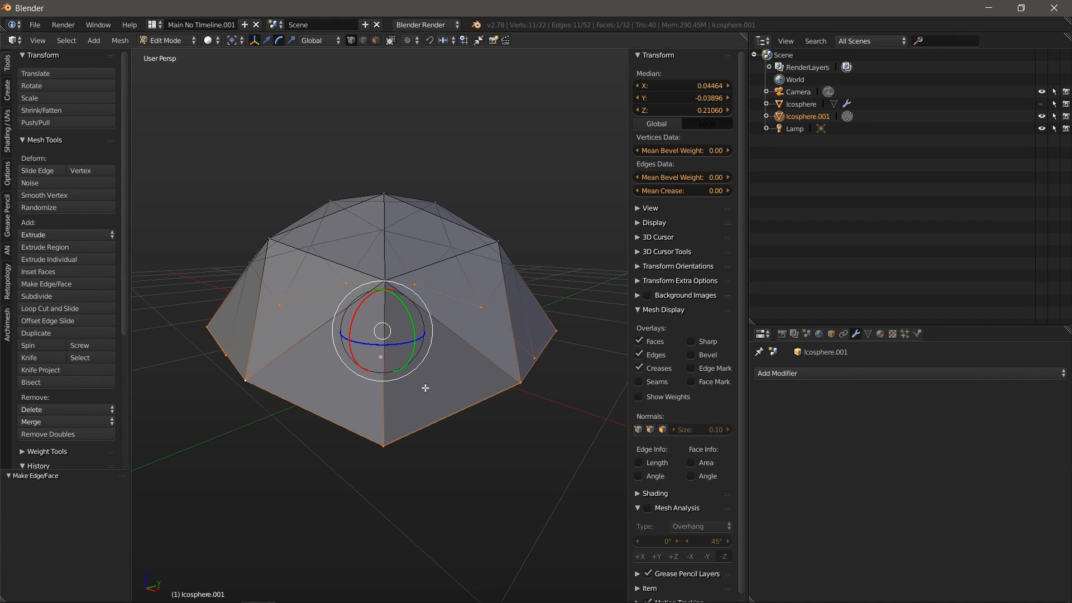
Step: Knife-cut the bottom face, undo it, then lasso the upper vertices from the right side
middle_drag(403, 426, 404, 340)
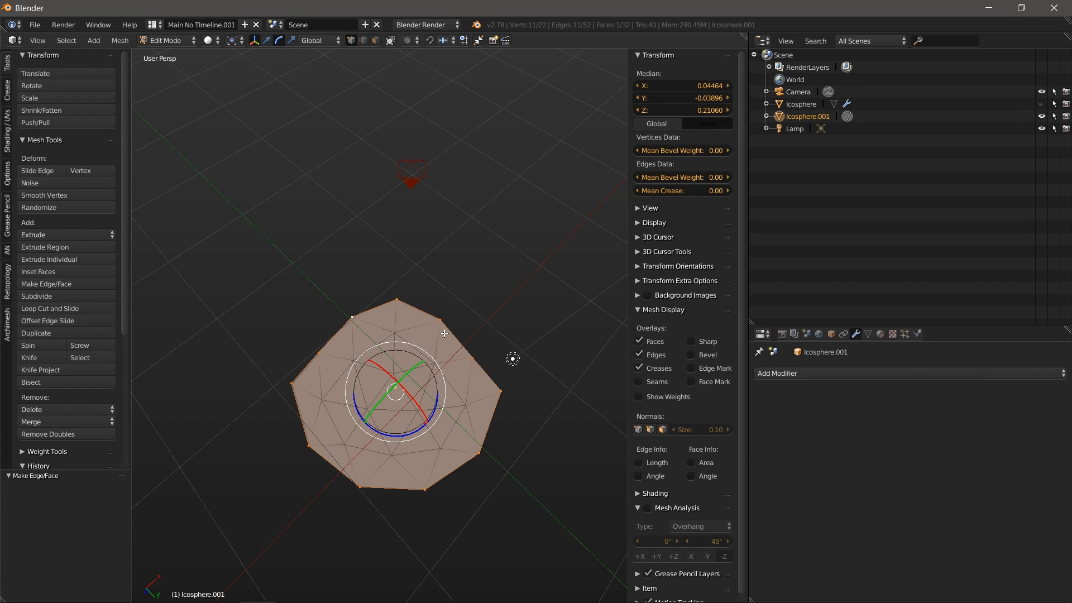
key(k)
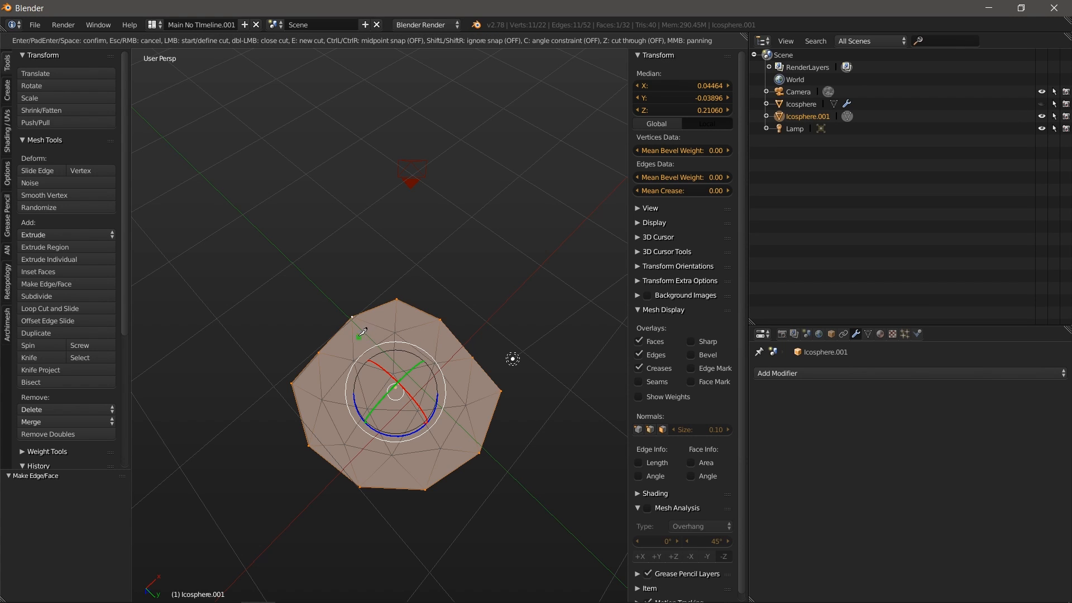
click(356, 315)
click(364, 484)
key(Return)
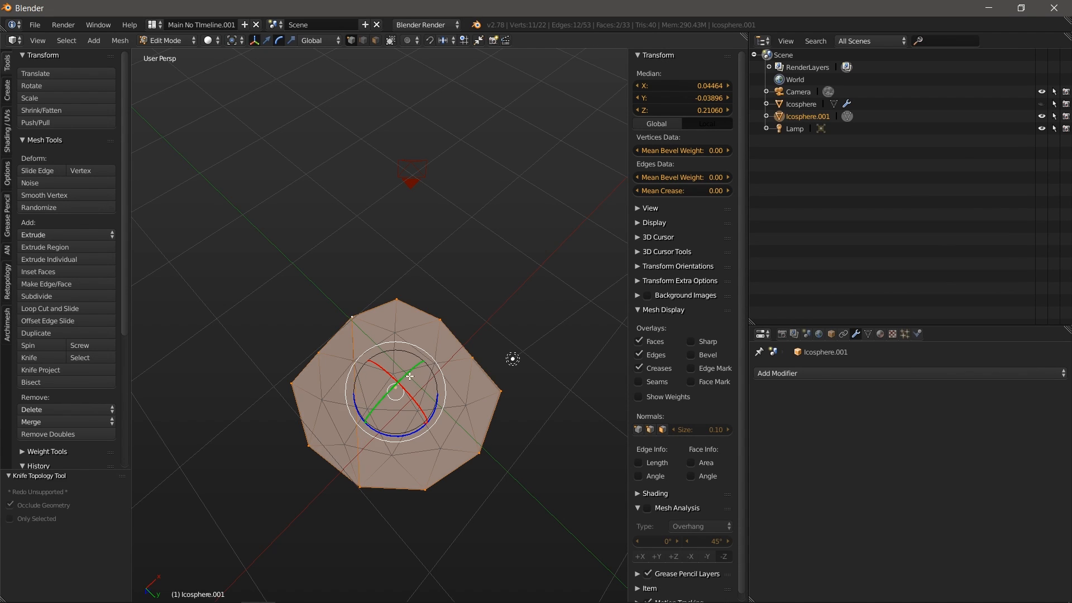
middle_drag(467, 298, 535, 382)
key(ctrl+z)
key(ctrl+z)
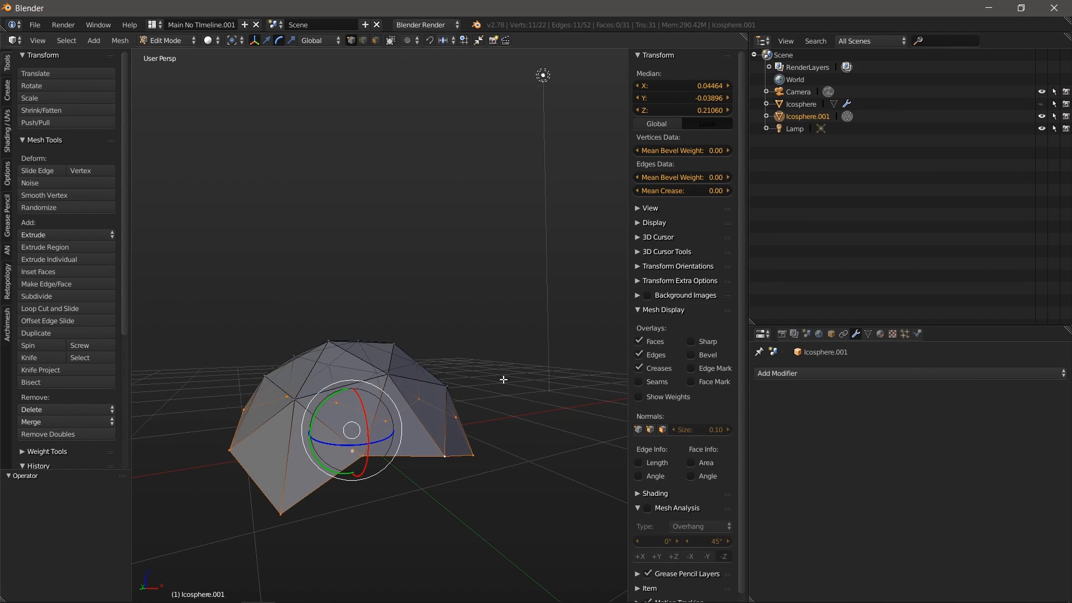
key(KP_3)
mouse_move(378, 306)
ctrl+mouse_down()
mouse_move(247, 354)
mouse_move(344, 391)
mouse_move(457, 373)
mouse_move(451, 346)
ctrl+mouse_up()
Step: Extrude the top vertices upward twice, forming a neck topped by a narrower block
ctrl+drag(341, 291, 428, 333)
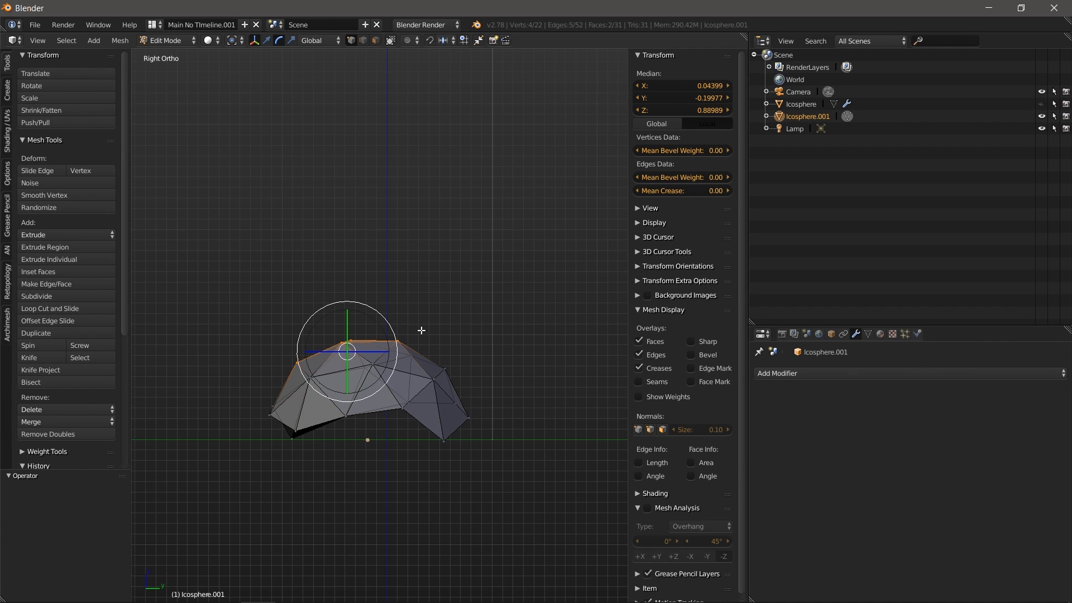
mouse_move(339, 289)
ctrl+mouse_down()
mouse_move(346, 397)
mouse_move(475, 379)
ctrl+mouse_up()
key(e)
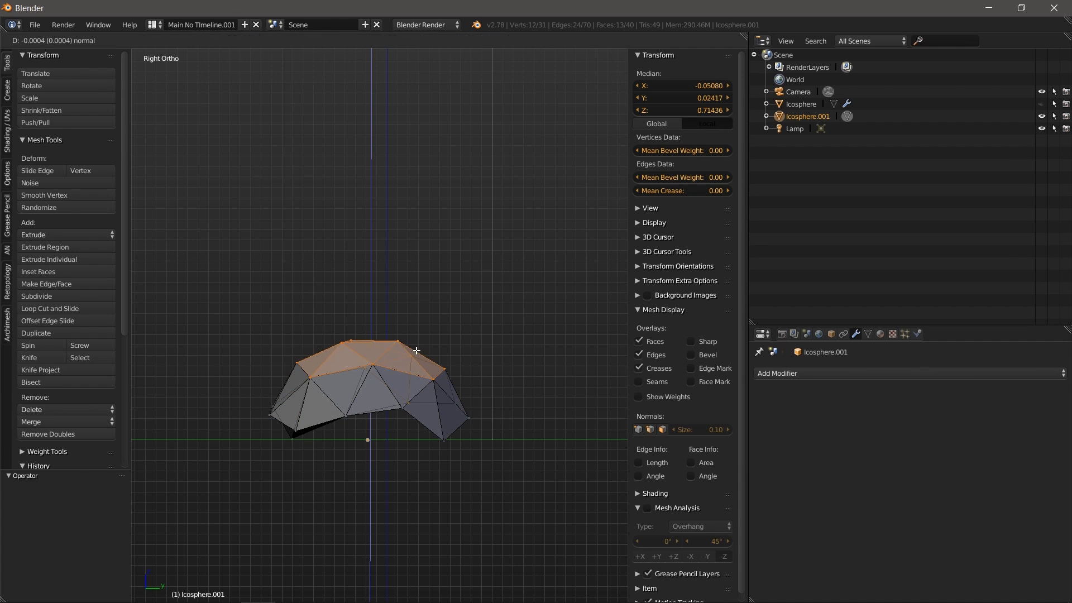
click(417, 293)
mouse_move(331, 229)
ctrl+mouse_down()
mouse_move(286, 262)
mouse_move(451, 277)
mouse_move(435, 263)
ctrl+mouse_up()
key(e)
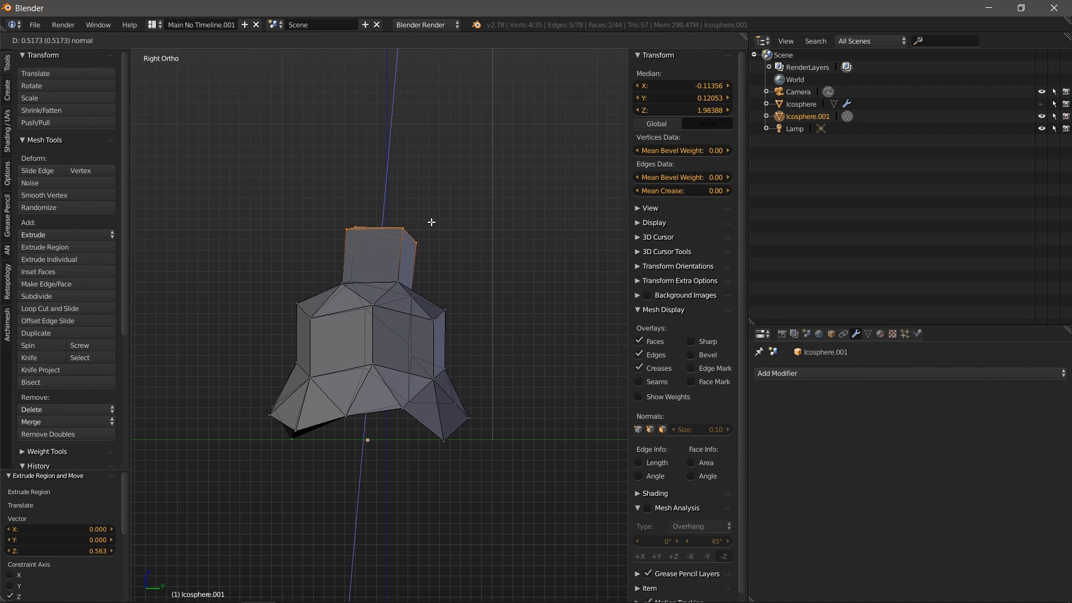
click(432, 220)
Step: Return Icosphere.001 to Object Mode
middle_drag(498, 347, 166, 68)
click(163, 45)
click(159, 55)
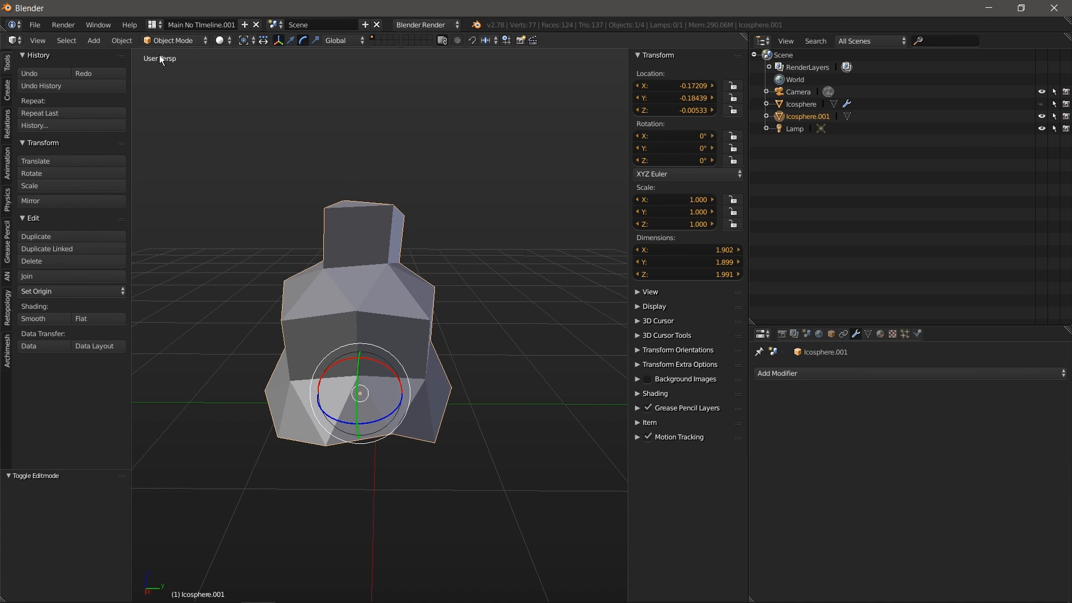
middle_drag(406, 298, 459, 354)
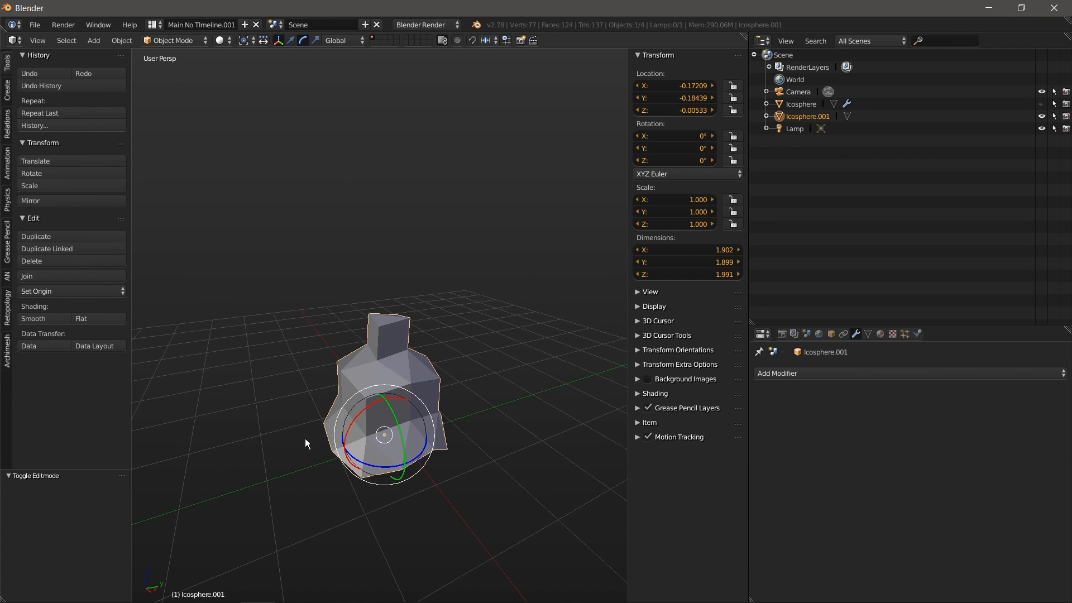
click(6, 72)
Step: Add a plane, centre it under the icosphere, and scale it along Y and by 1.361 along X
click(70, 85)
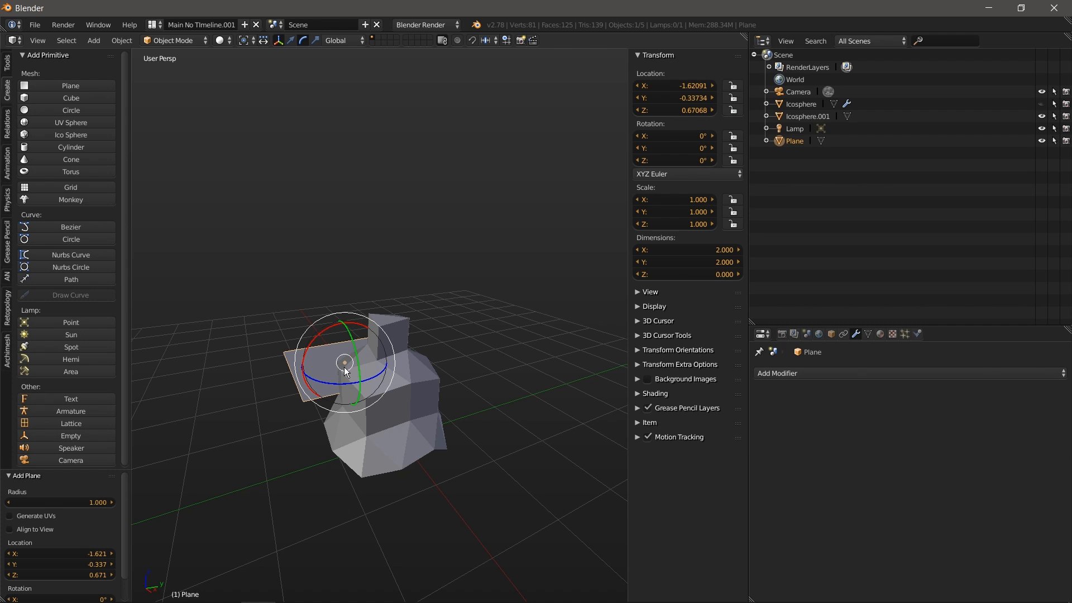
key(KP_7)
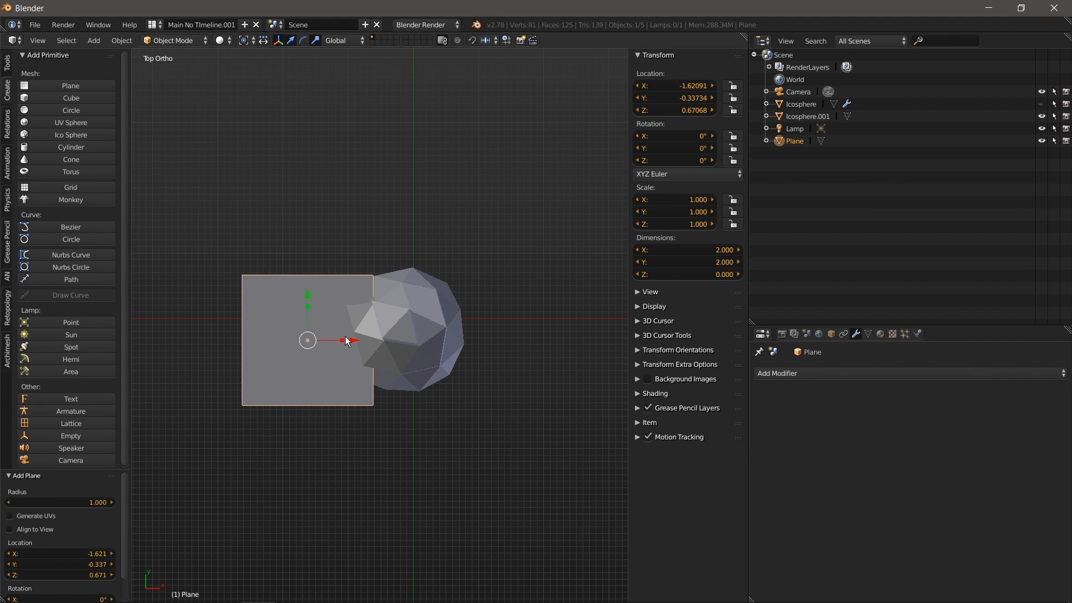
drag(347, 341, 449, 341)
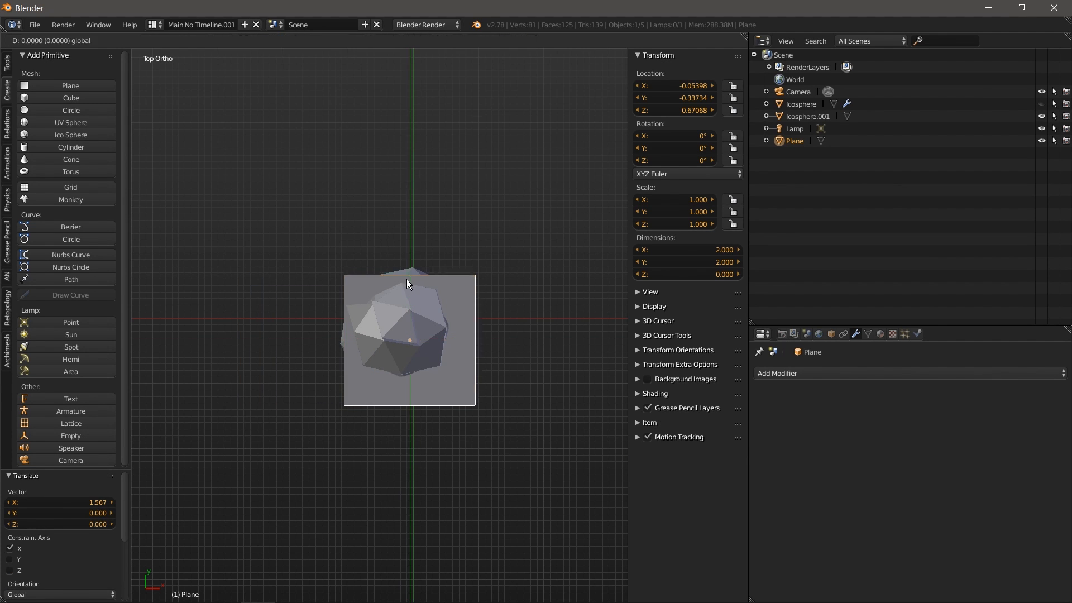
key(s)
key(y)
click(446, 329)
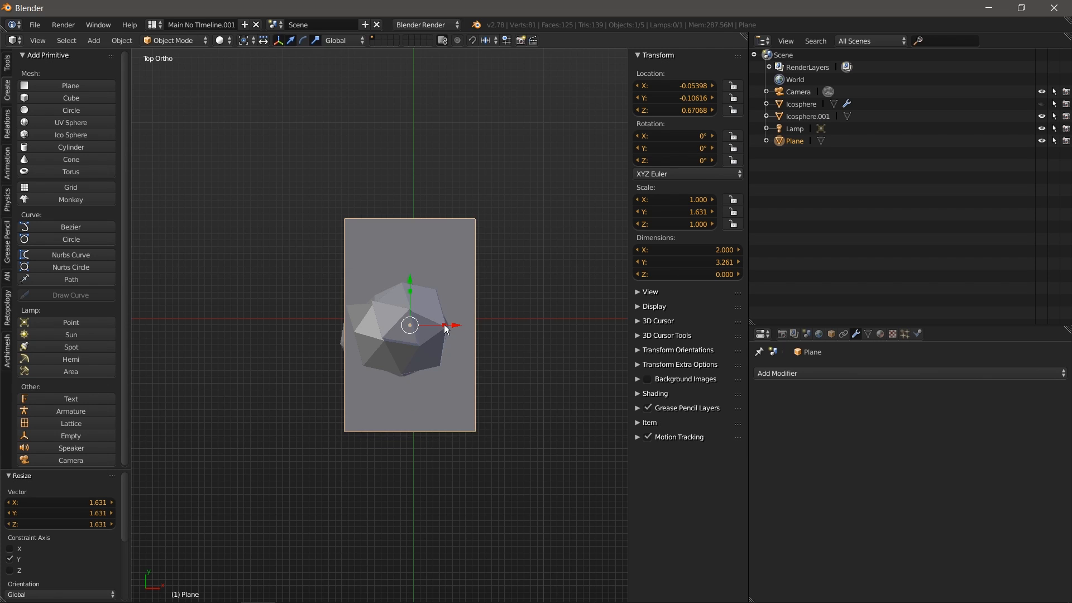
text(sx1.361)
key(Return)
Step: Lower the plane along Z across the bust's base, then reselect Icosphere.001
key(KP_1)
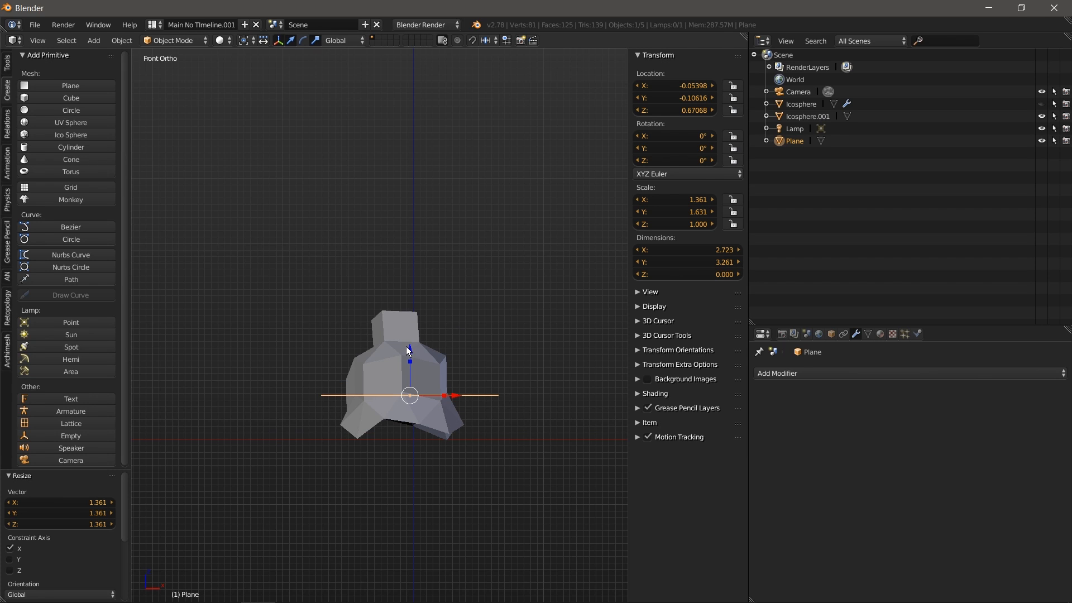
drag(411, 349, 411, 368)
scroll(402, 454, up, 3)
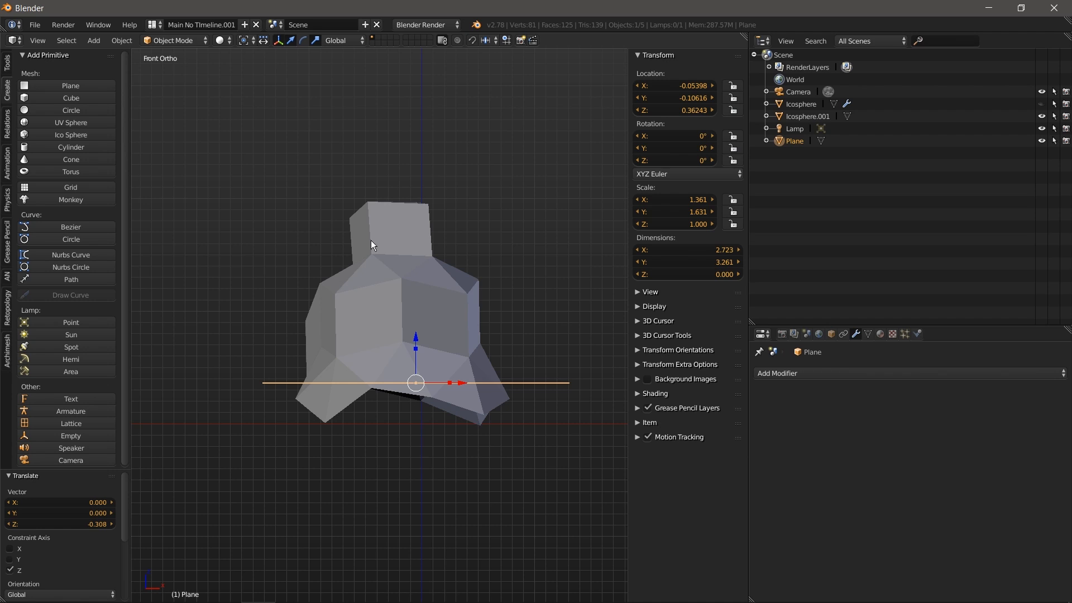
right_click(414, 256)
middle_drag(492, 316, 558, 394)
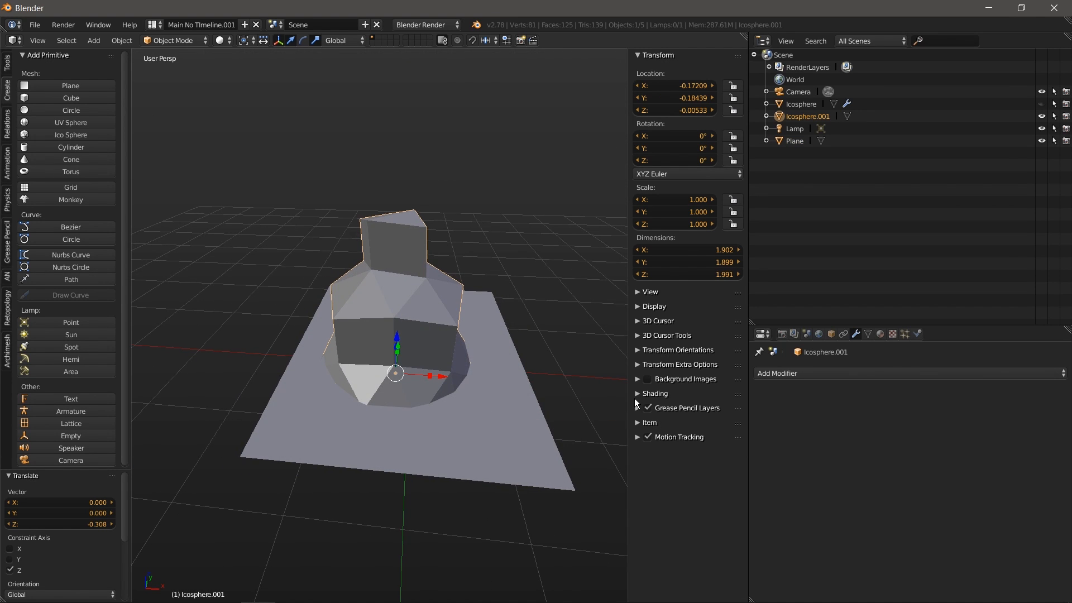
Step: Apply a Boolean Union modifier on Icosphere.001 using Plane as the object
click(846, 374)
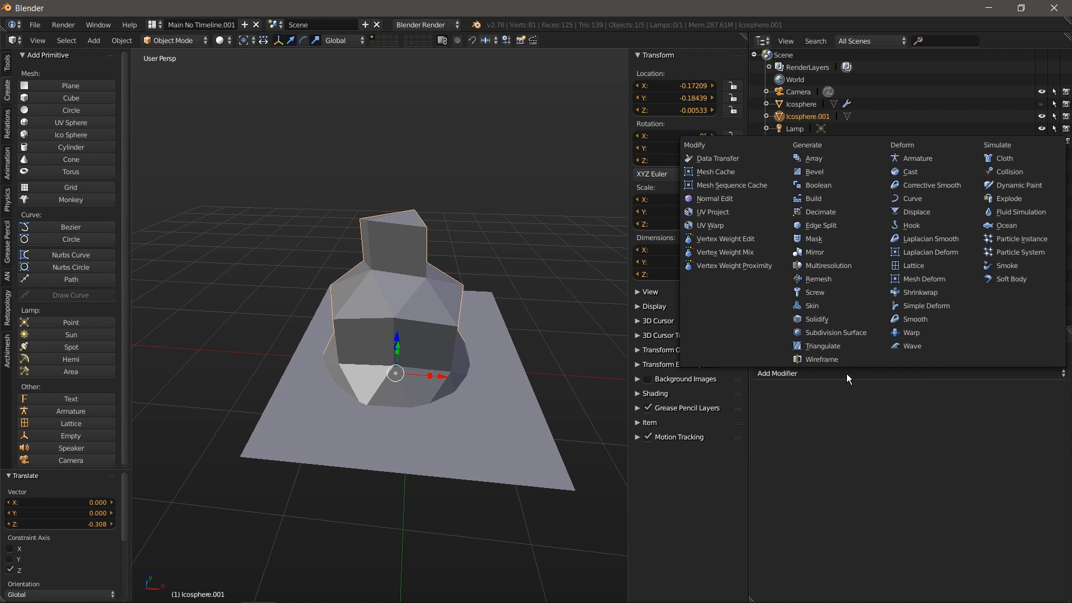
click(824, 185)
click(933, 440)
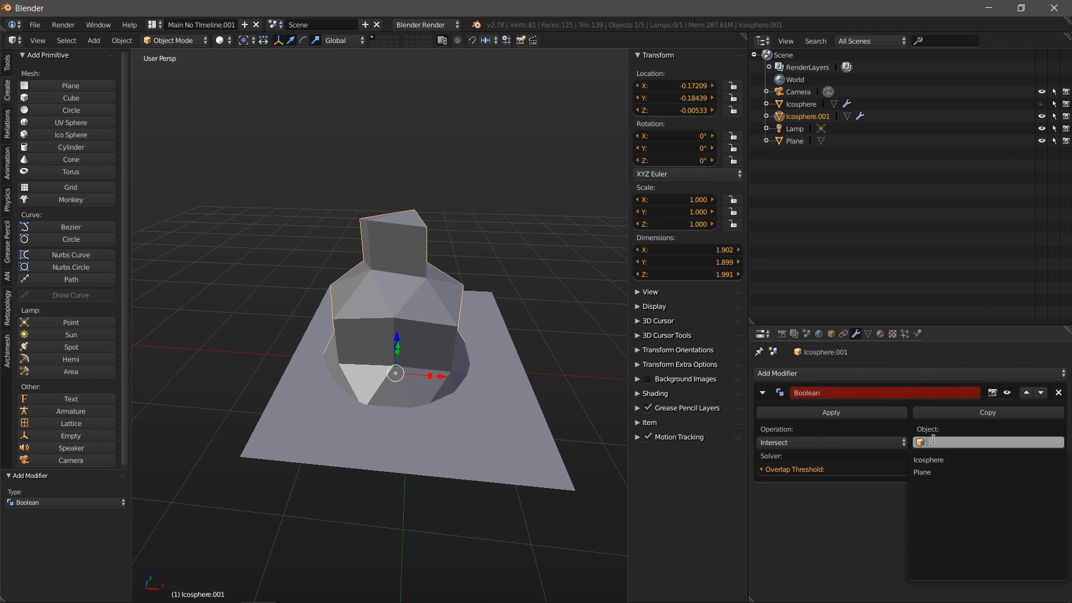
click(936, 471)
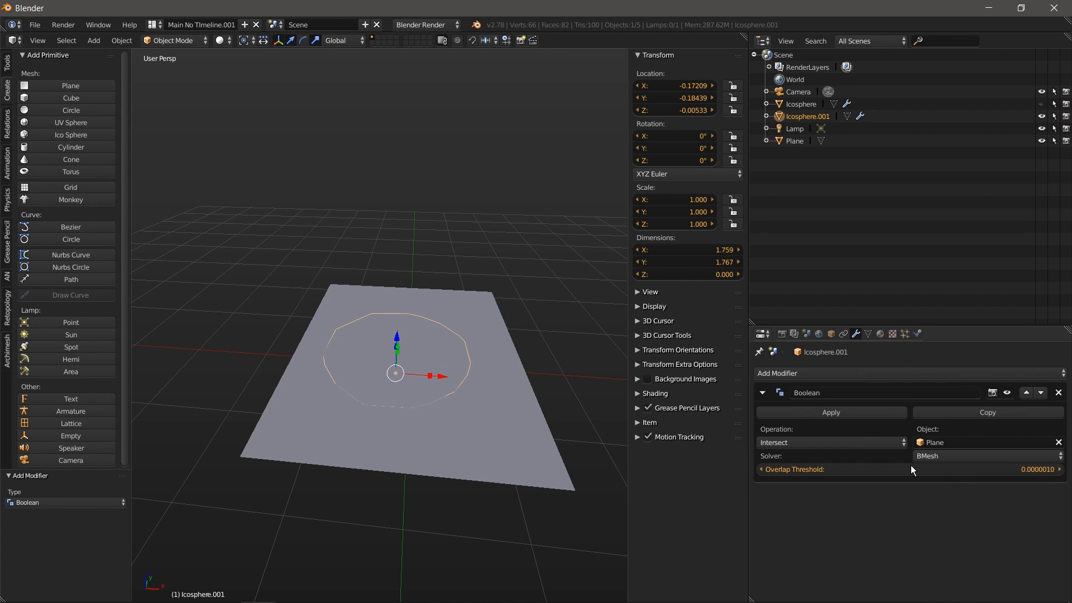
middle_drag(595, 420, 592, 390)
click(788, 446)
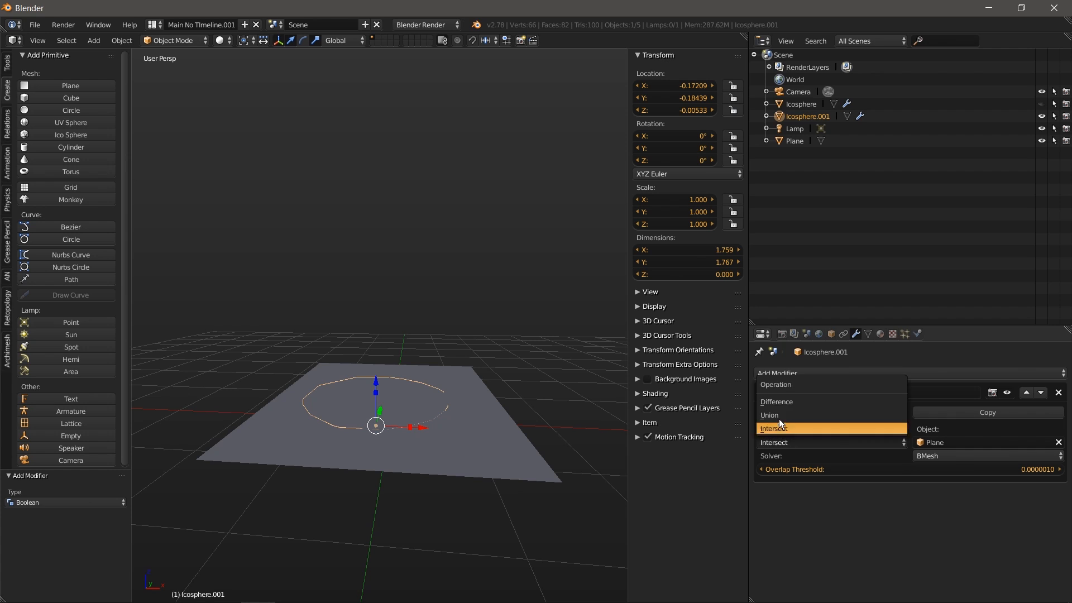
click(781, 415)
middle_drag(473, 444, 427, 394)
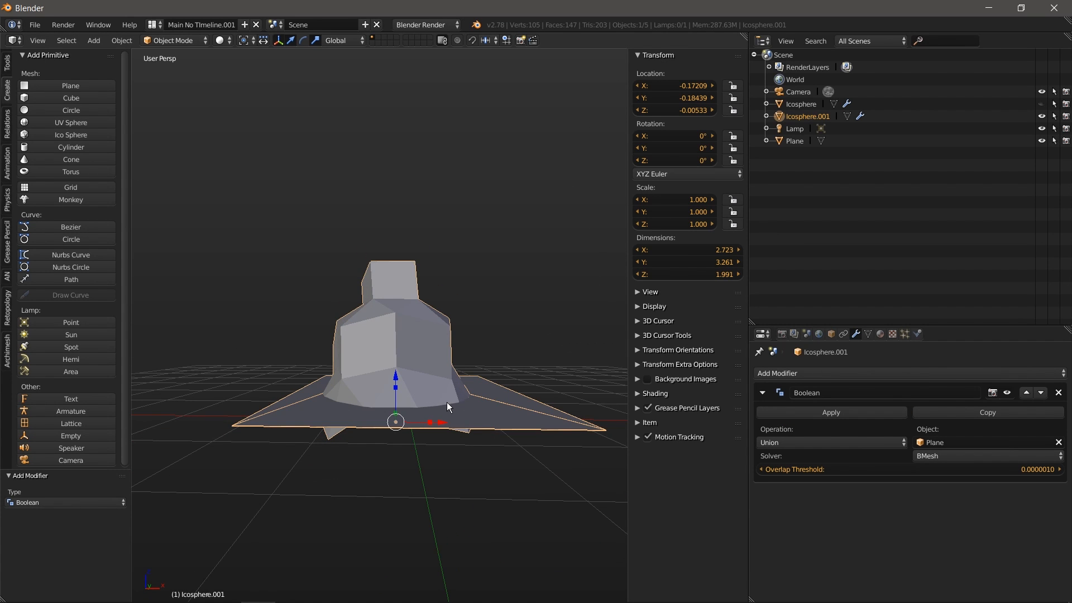
click(873, 411)
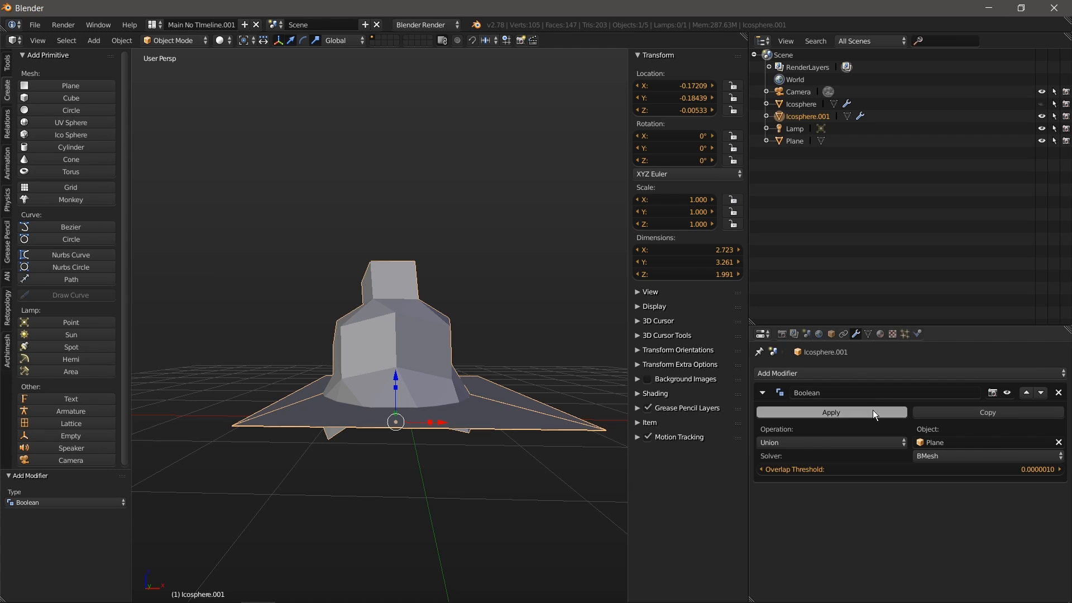
Step: Delete the leftover Plane object
key(a)
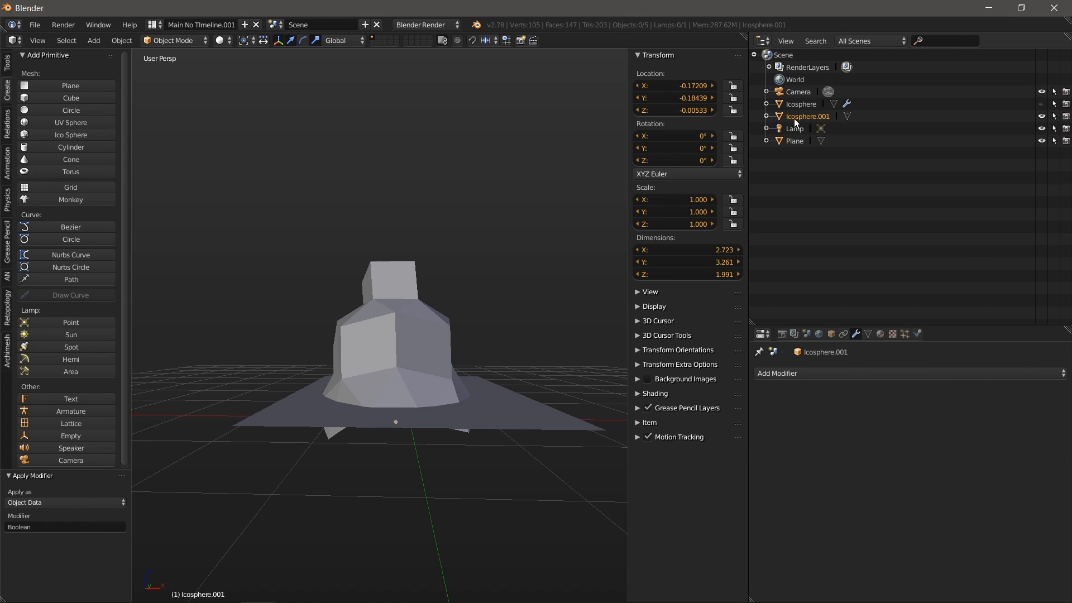
click(789, 141)
key(x)
click(364, 374)
Step: Reselect Icosphere.001 and switch it to Edit Mode
right_click(464, 420)
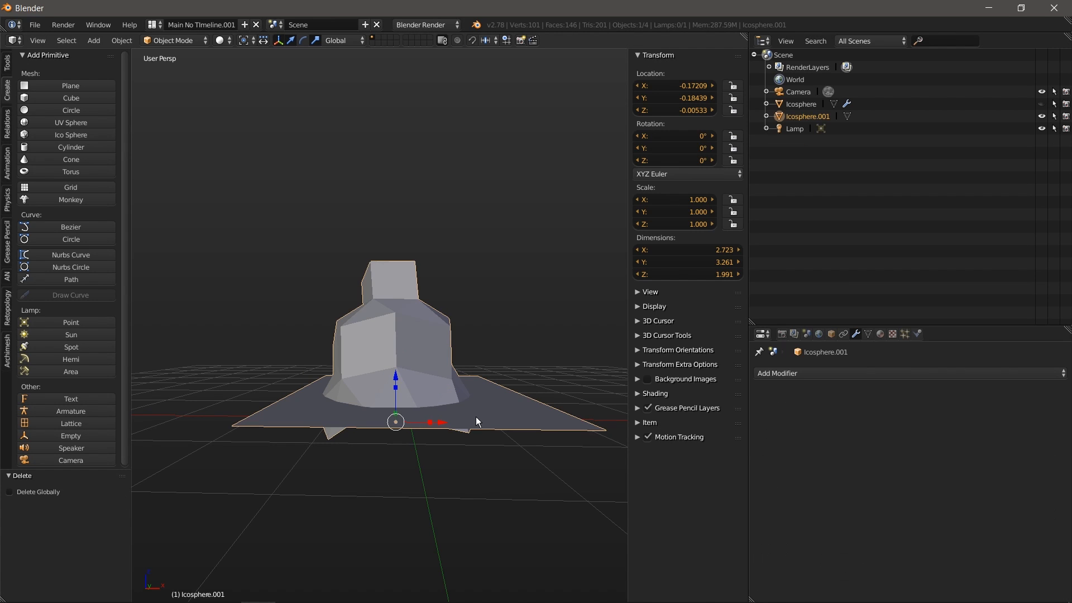
middle_drag(400, 393, 407, 437)
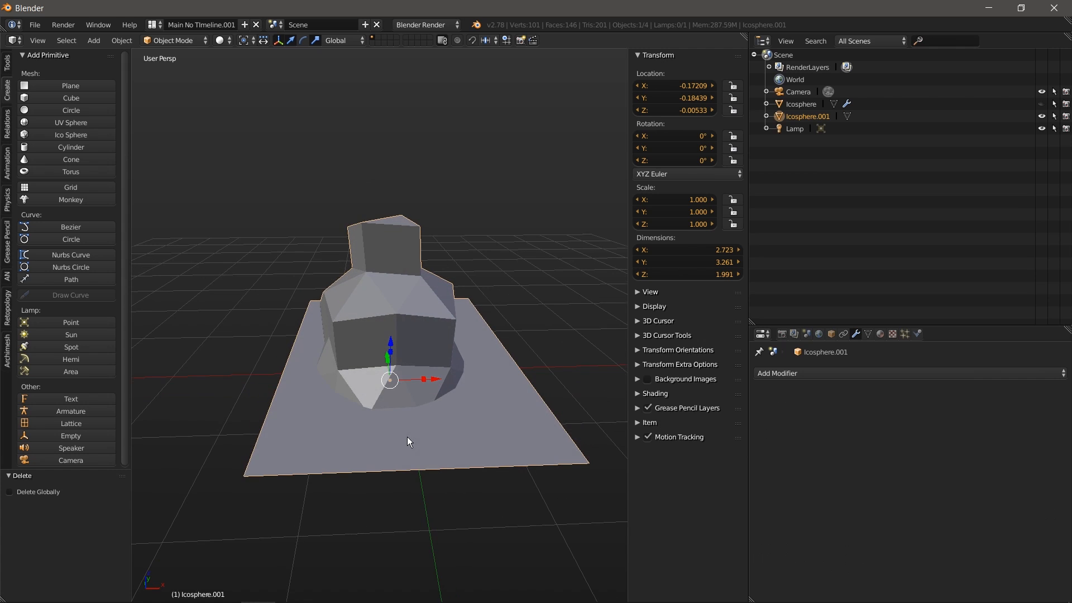
click(172, 41)
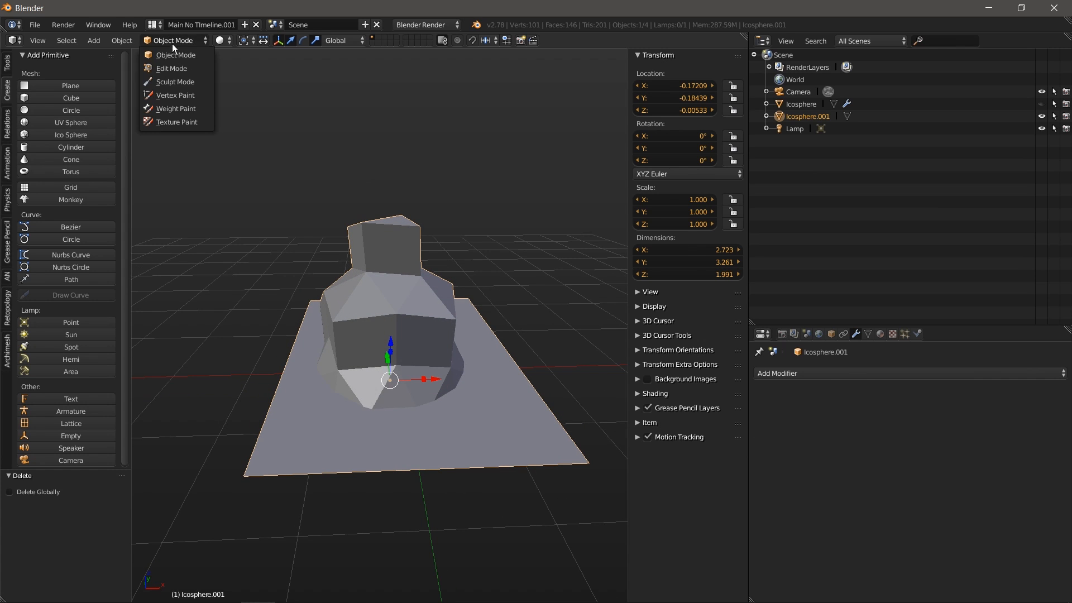
click(169, 66)
right_click(244, 476)
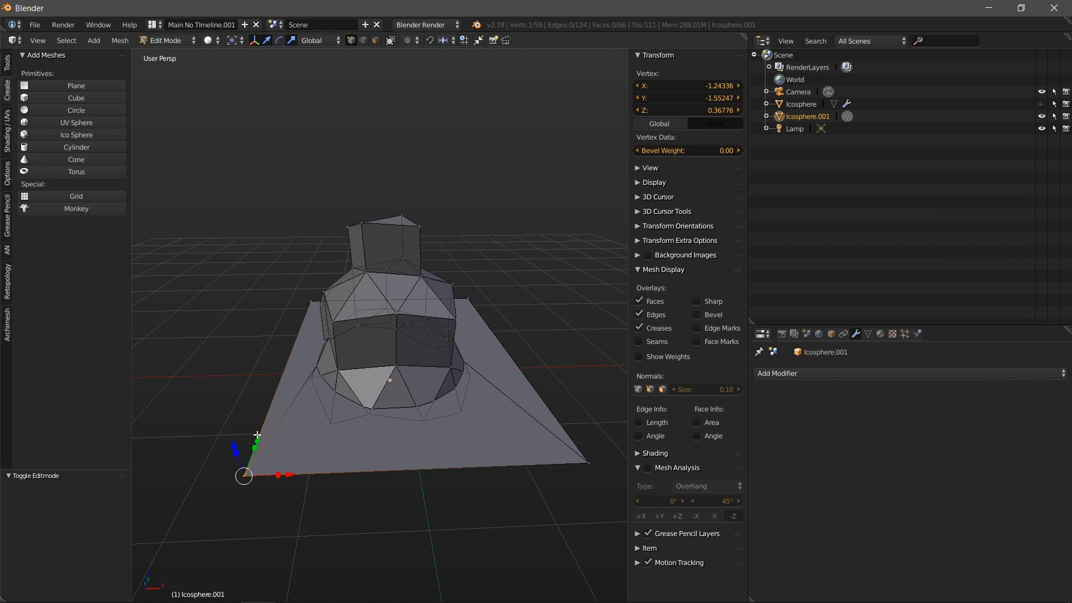
middle_drag(244, 475, 313, 407)
middle_drag(268, 338, 326, 360)
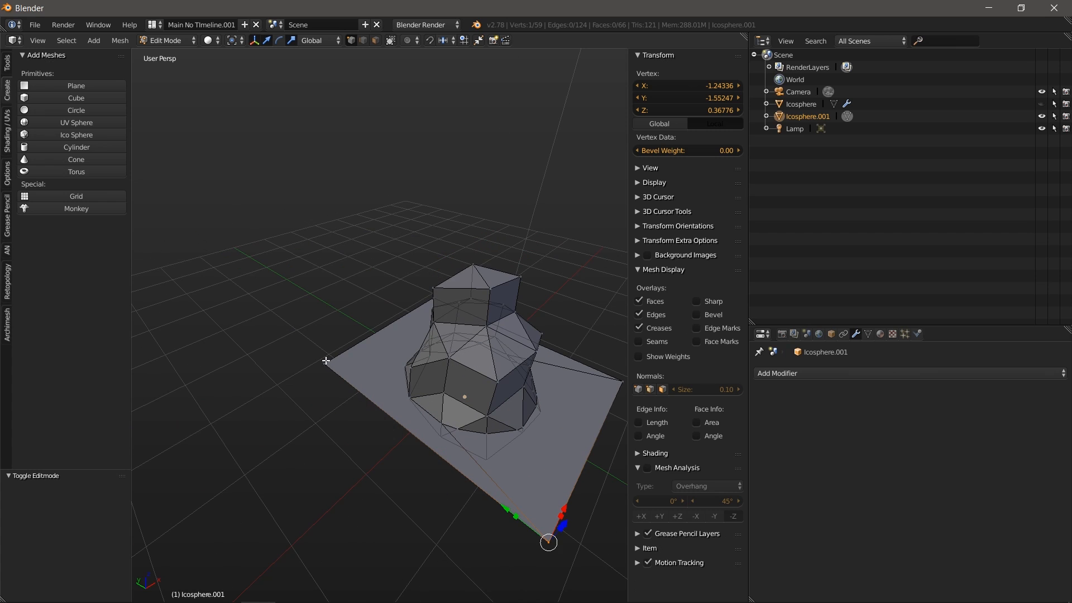
Step: Delete the four corner vertices of the base plate
right_click(324, 363)
shift+right_click(545, 537)
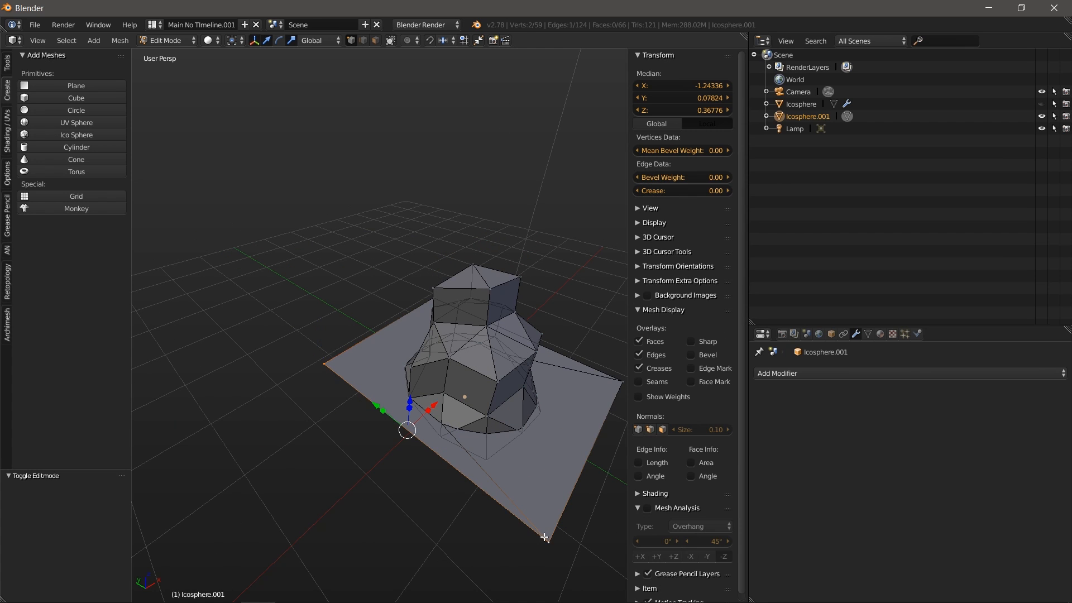
shift+right_click(612, 377)
middle_drag(390, 370, 431, 376)
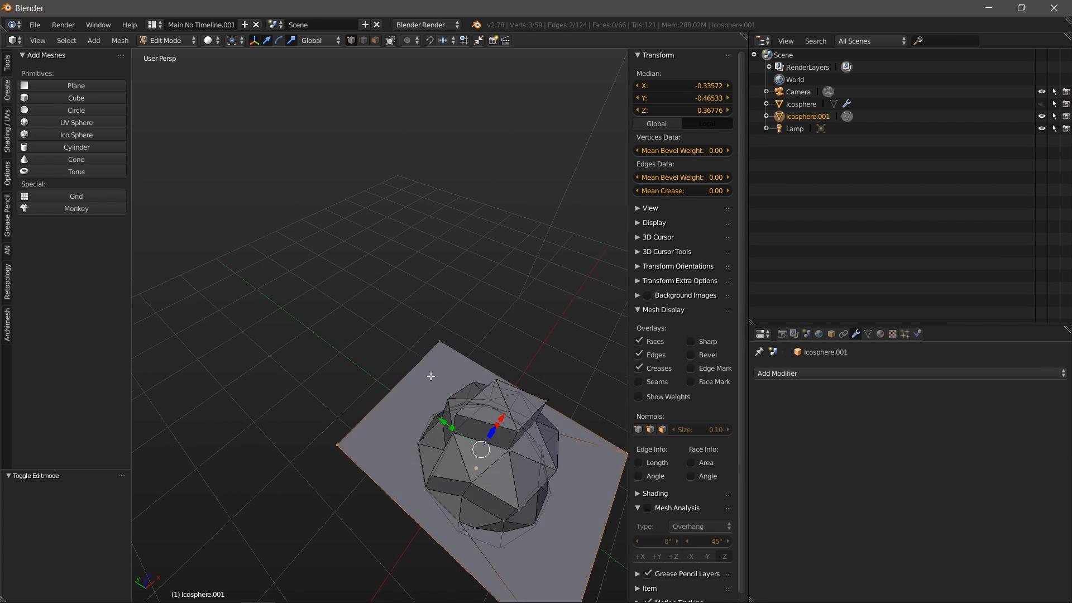
shift+right_click(440, 341)
key(x)
click(440, 340)
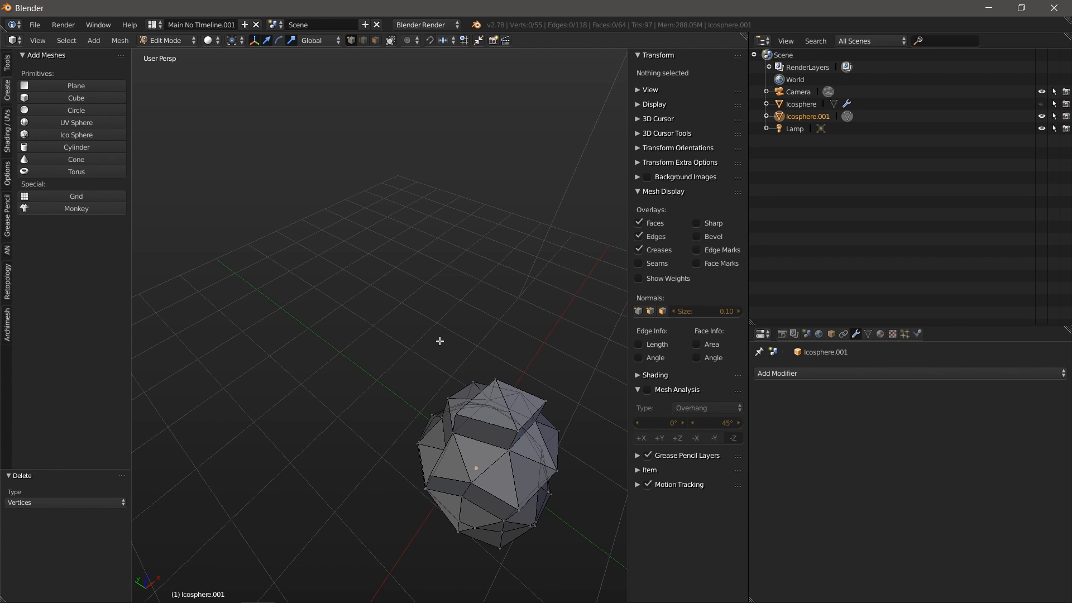
middle_drag(451, 462, 385, 419)
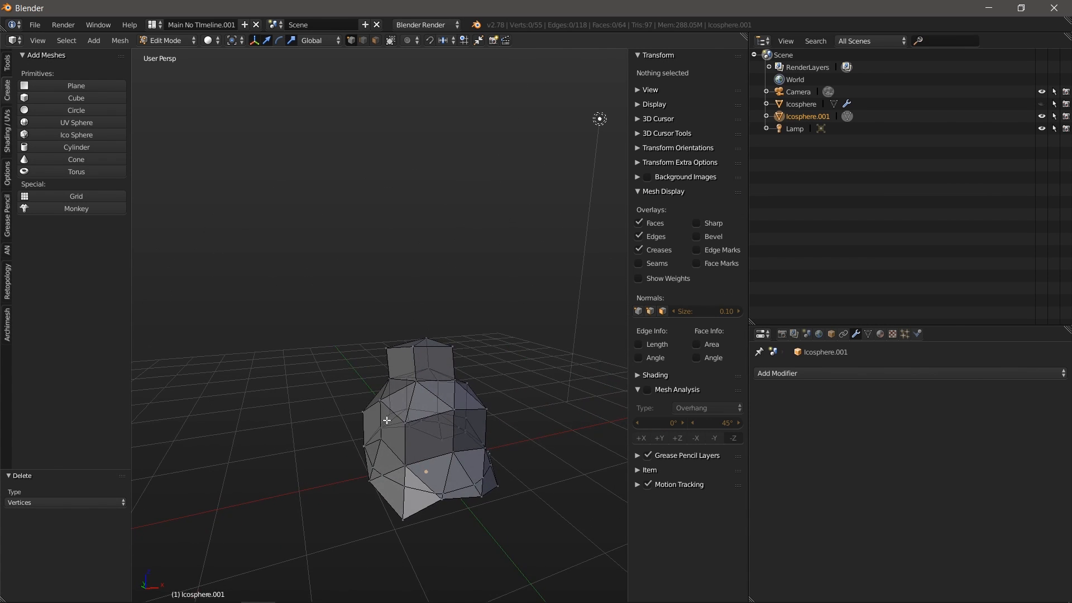
Step: Frame the stand in right orthographic view, briefly toggling animation playback on and off
key(KP_3)
scroll(456, 490, up, 3)
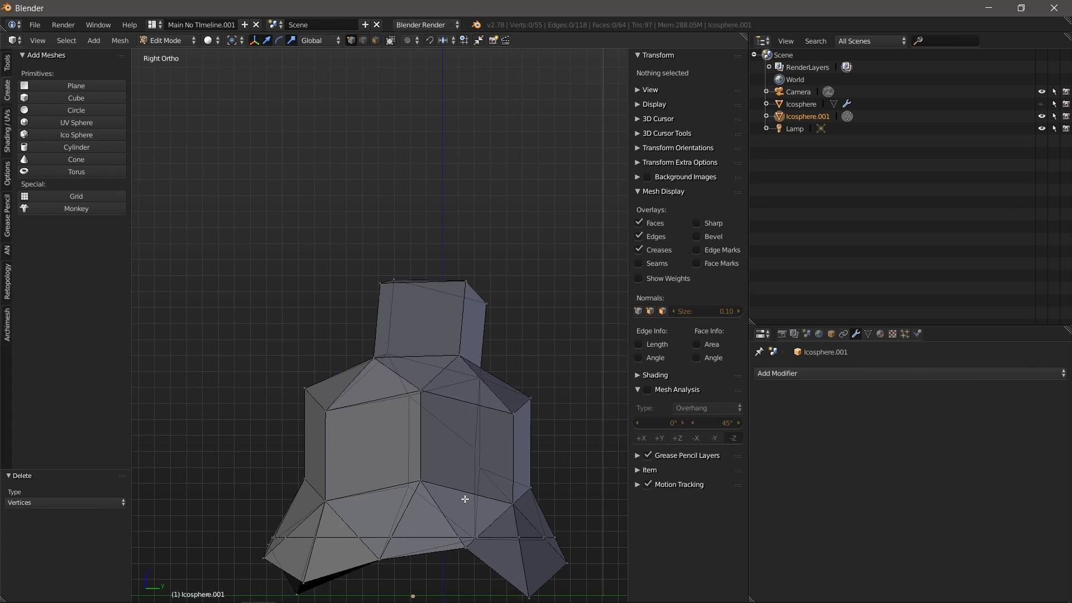
shift+middle_drag(462, 498, 422, 356)
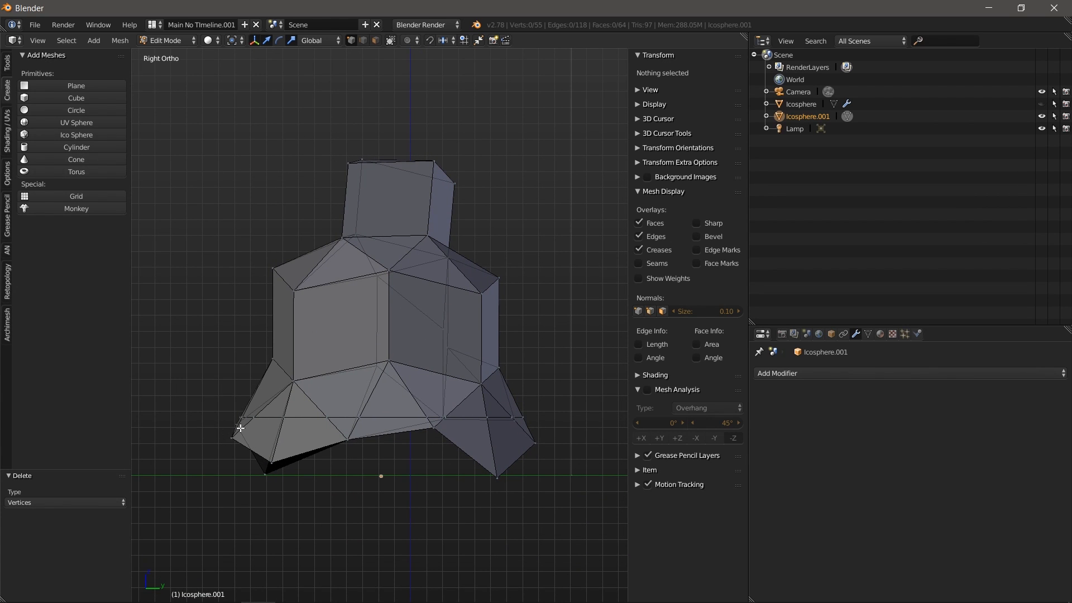
scroll(277, 470, up, 1)
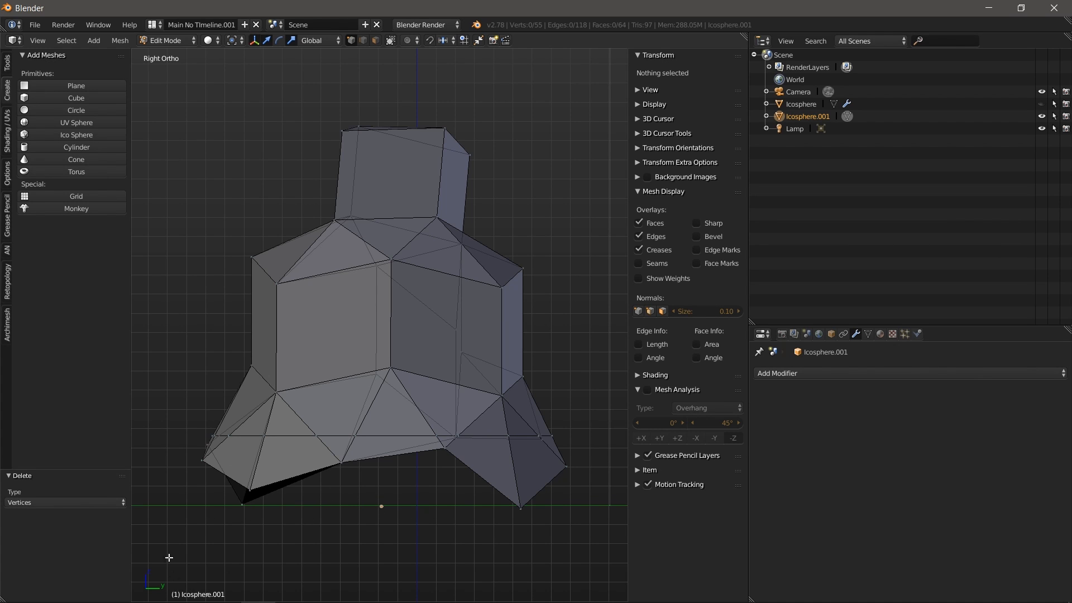
shift+middle_drag(242, 500, 274, 470)
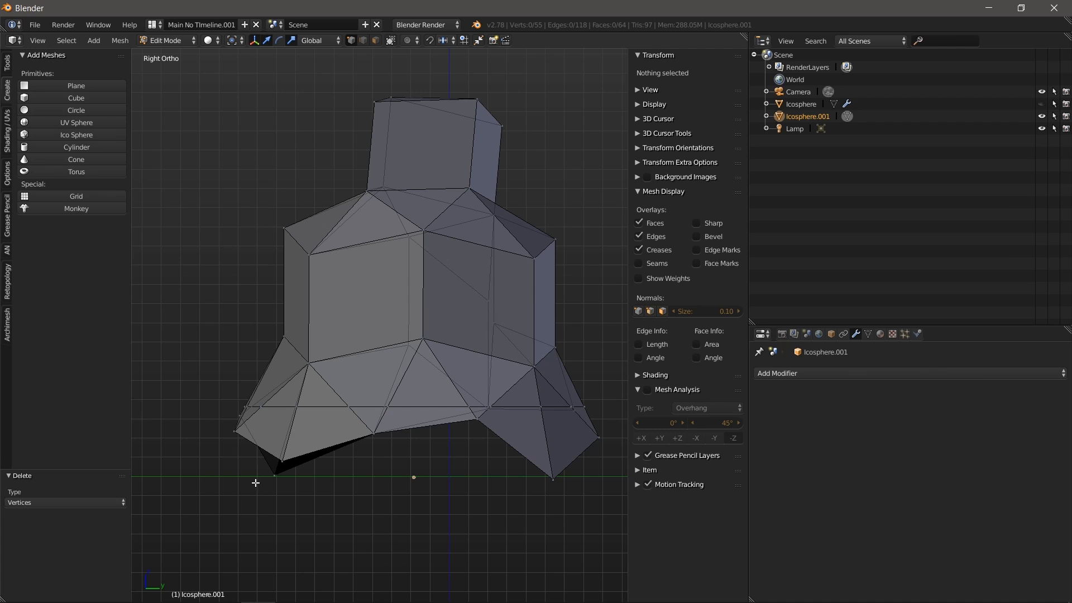
key(alt+a)
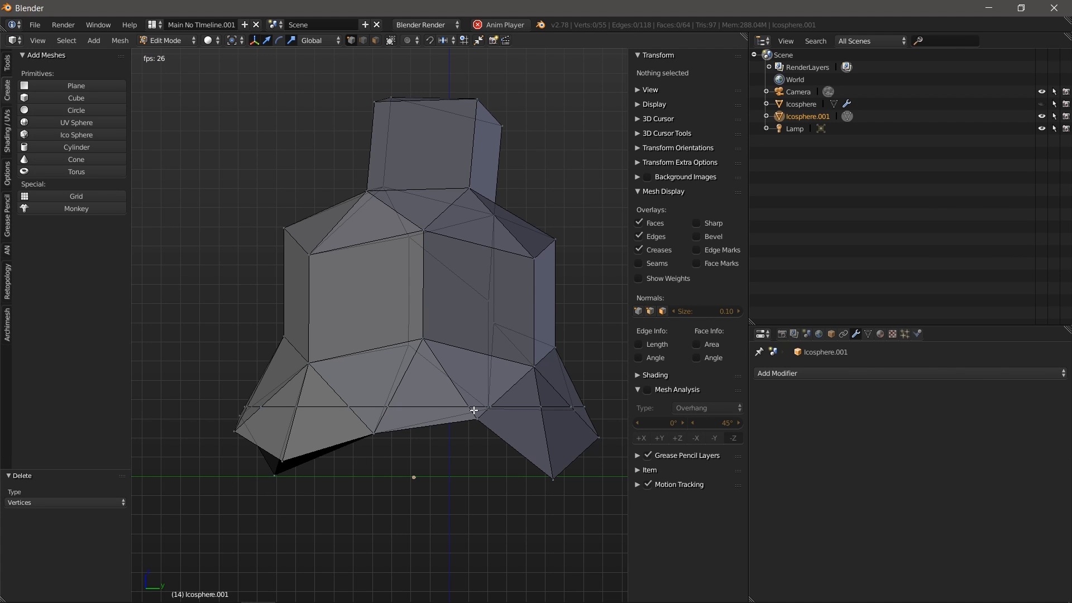
key(Escape)
key(alt+a)
key(alt+a)
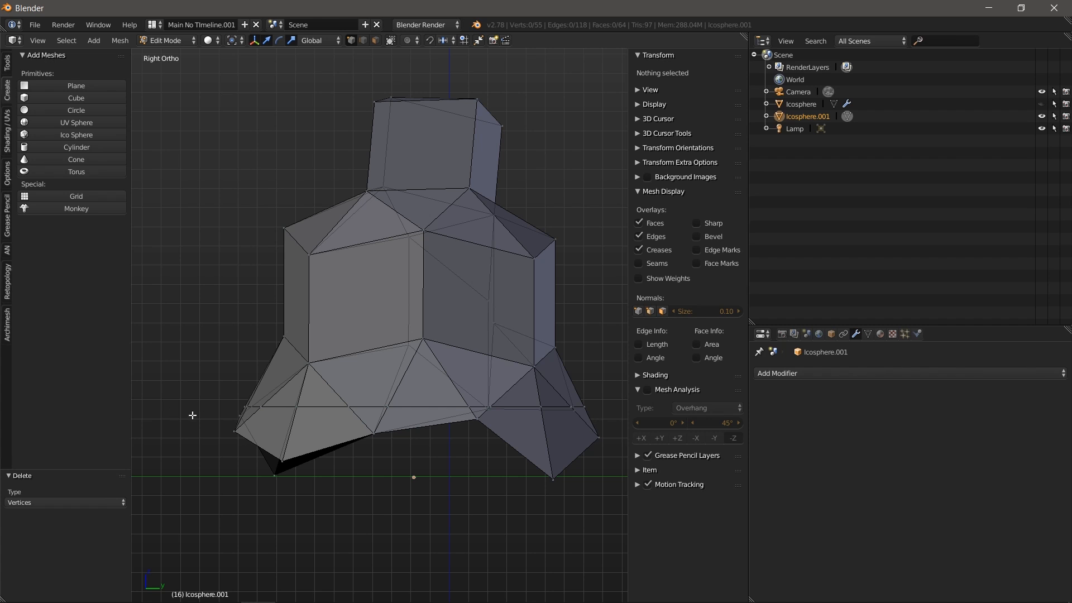
Step: Box-select and delete the lower leg vertices, then select the open bottom edge loop
key(b)
drag(200, 409, 620, 504)
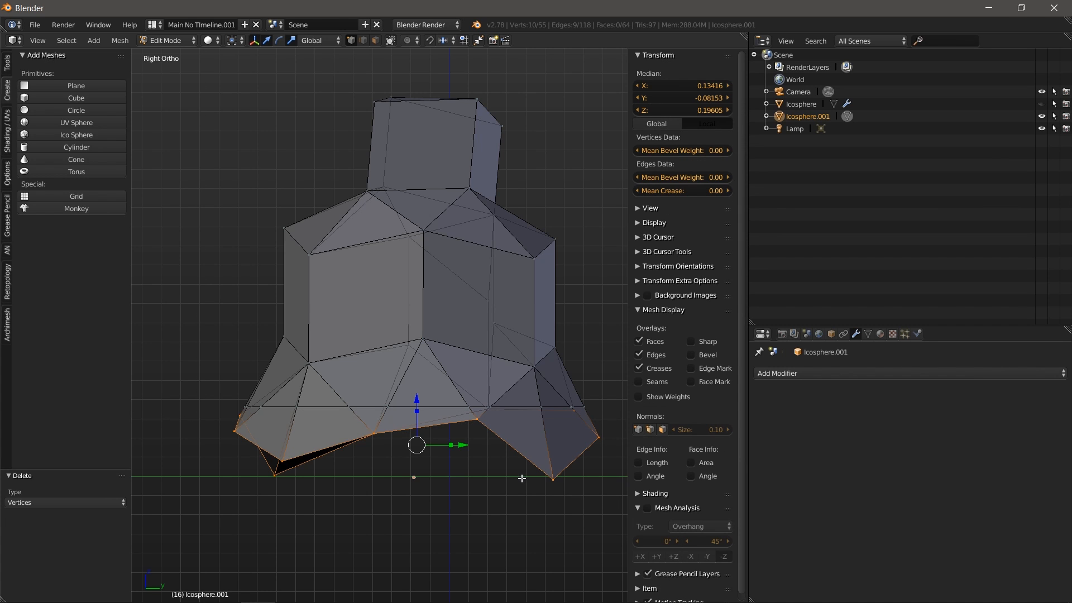
key(x)
click(521, 450)
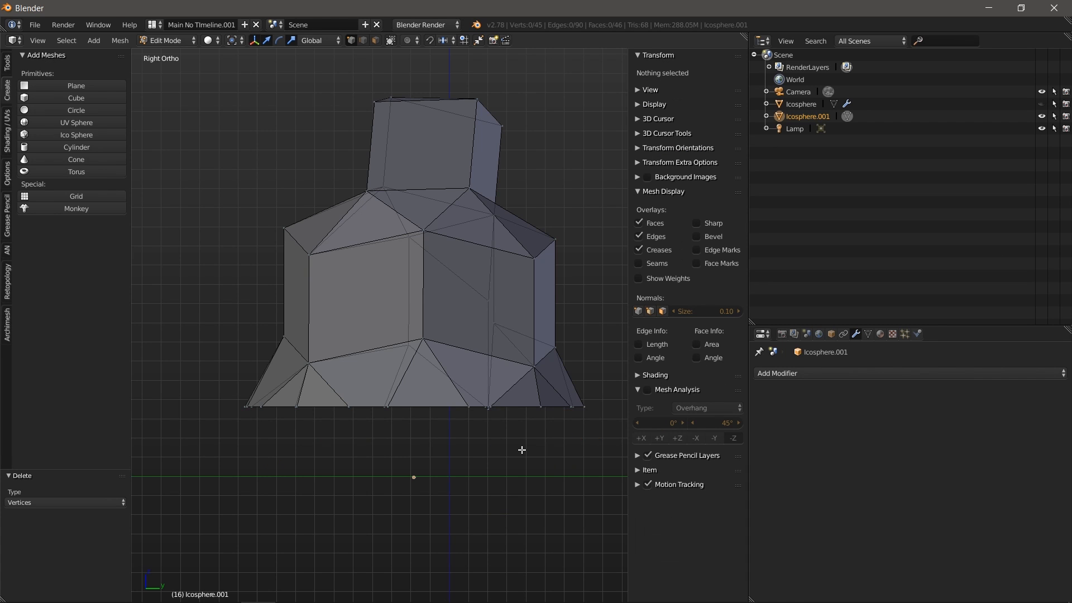
key(KP_5)
middle_drag(500, 474, 508, 496)
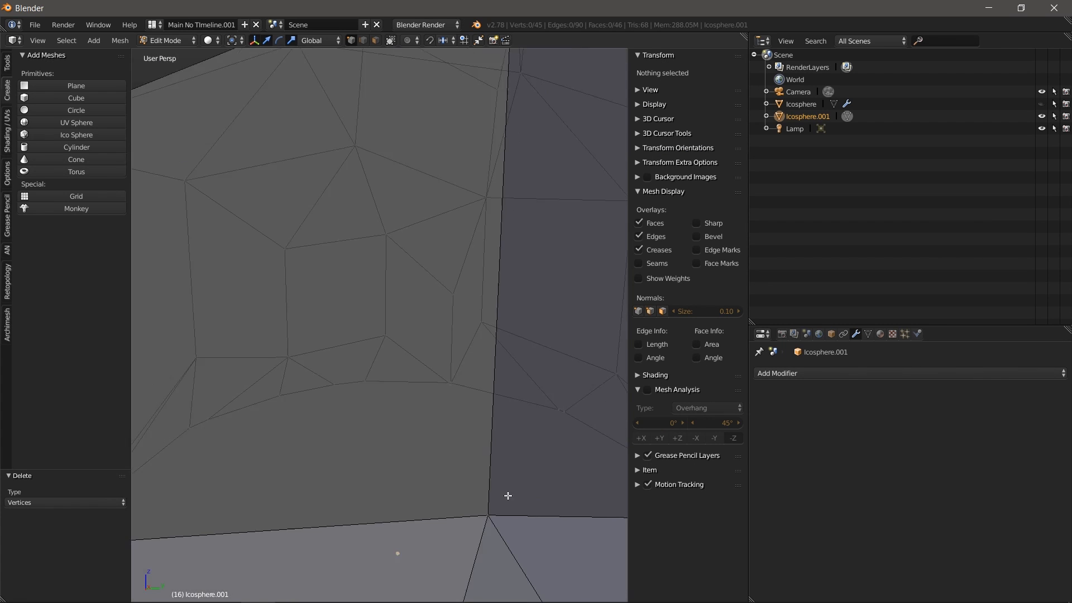
scroll(508, 496, down, 2)
scroll(508, 495, down, 5)
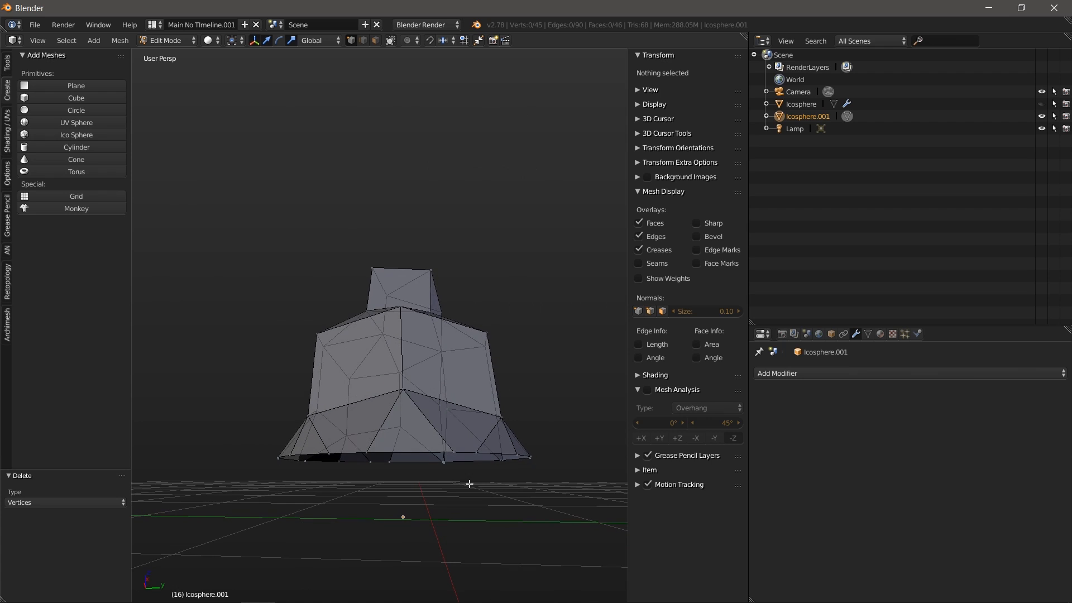
alt+right_click(402, 453)
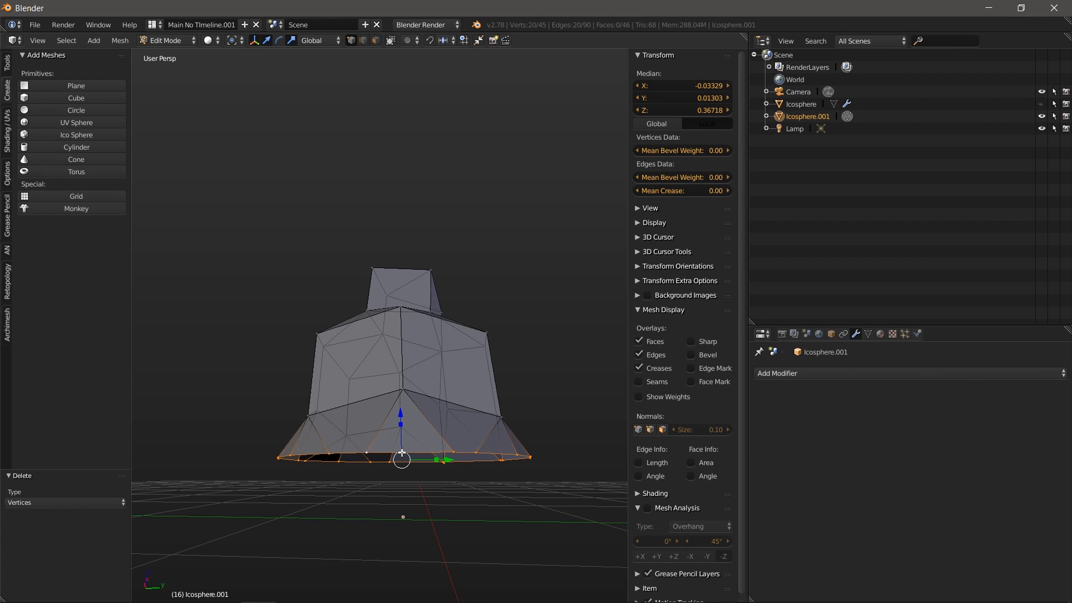
Step: Fill the stand's open bottom loop with a face and view it from below
key(f)
middle_drag(412, 478, 444, 427)
scroll(460, 343, down, 3)
shift+middle_drag(470, 523, 465, 389)
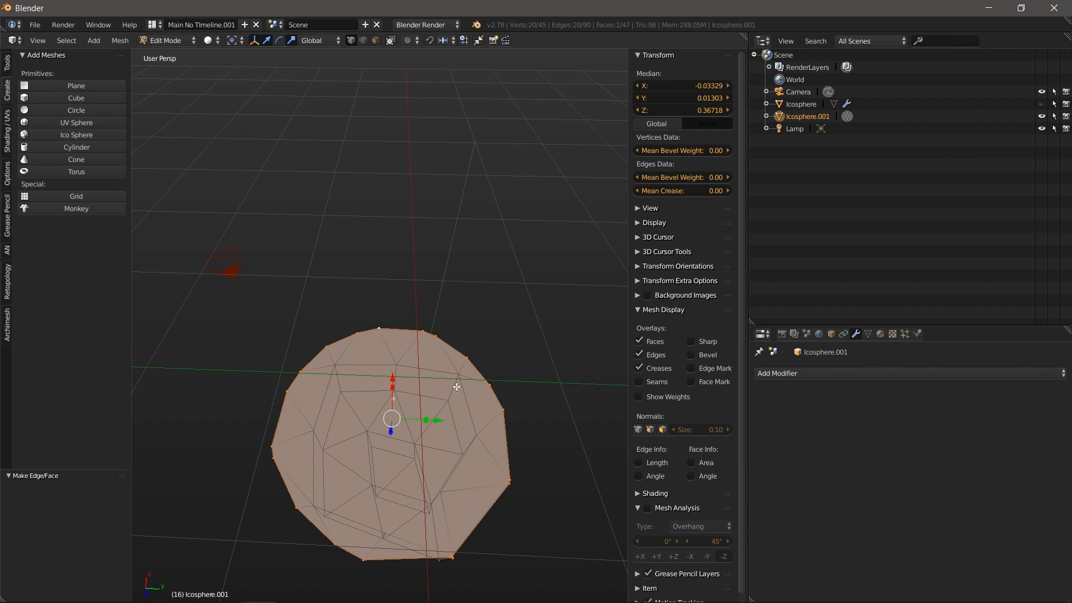
Step: Knife two top-to-bottom cuts across the new base face
key(k)
click(380, 328)
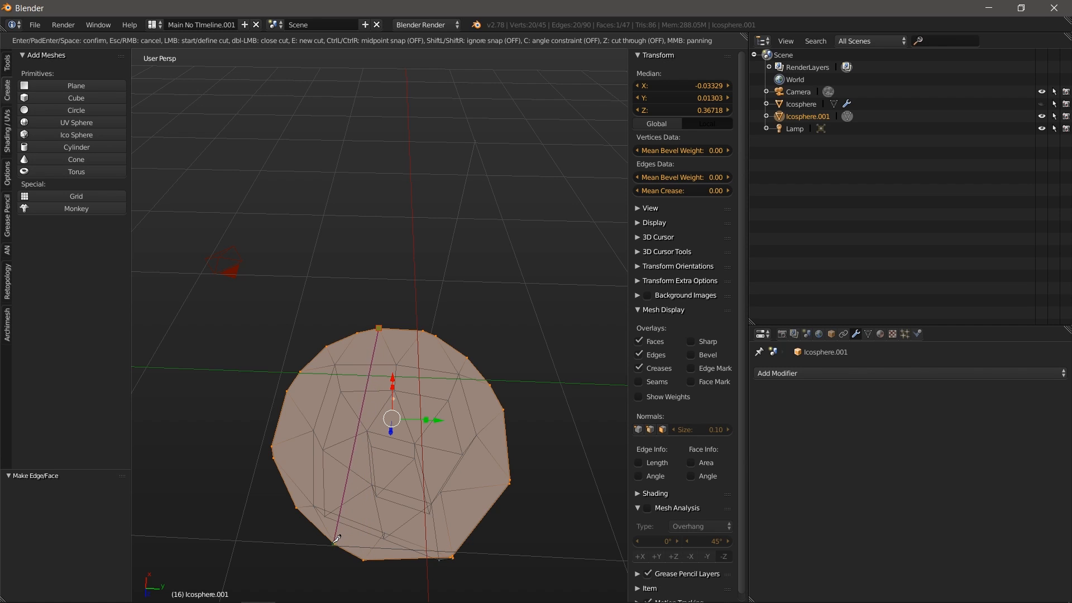
click(366, 558)
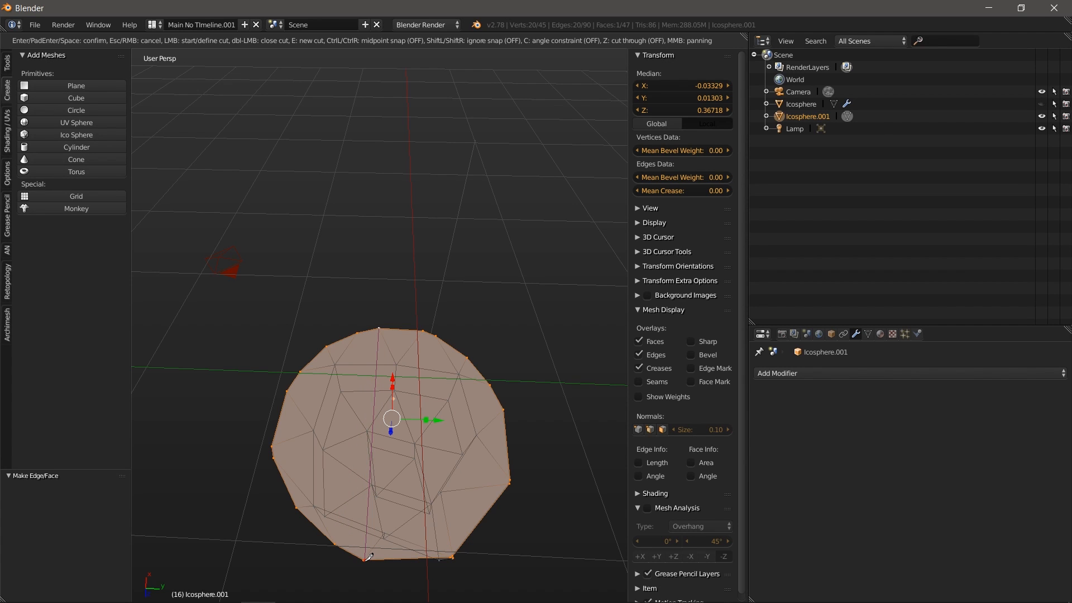
key(Return)
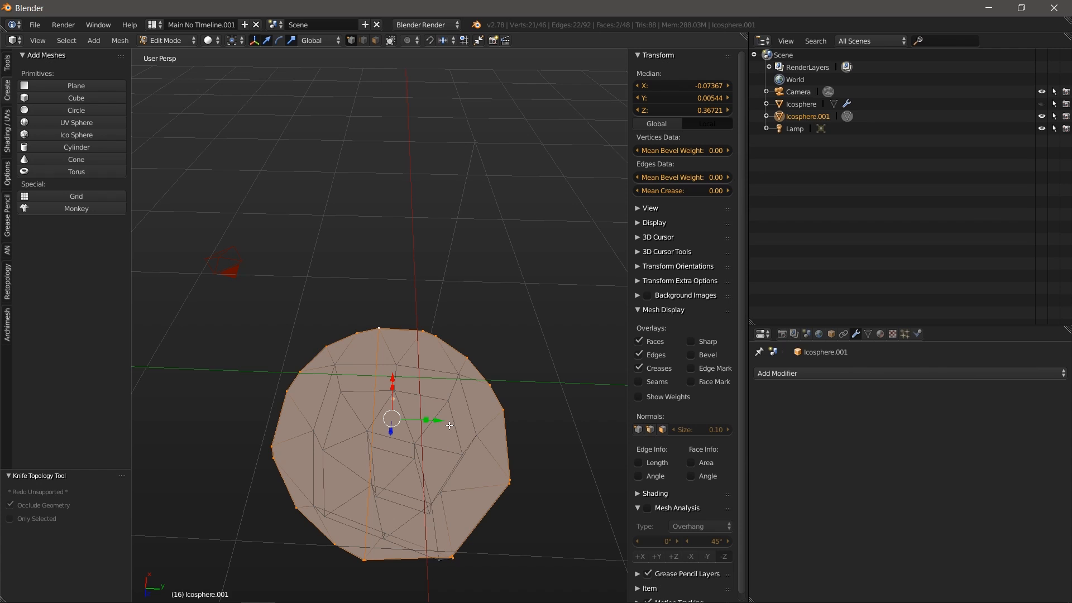
key(k)
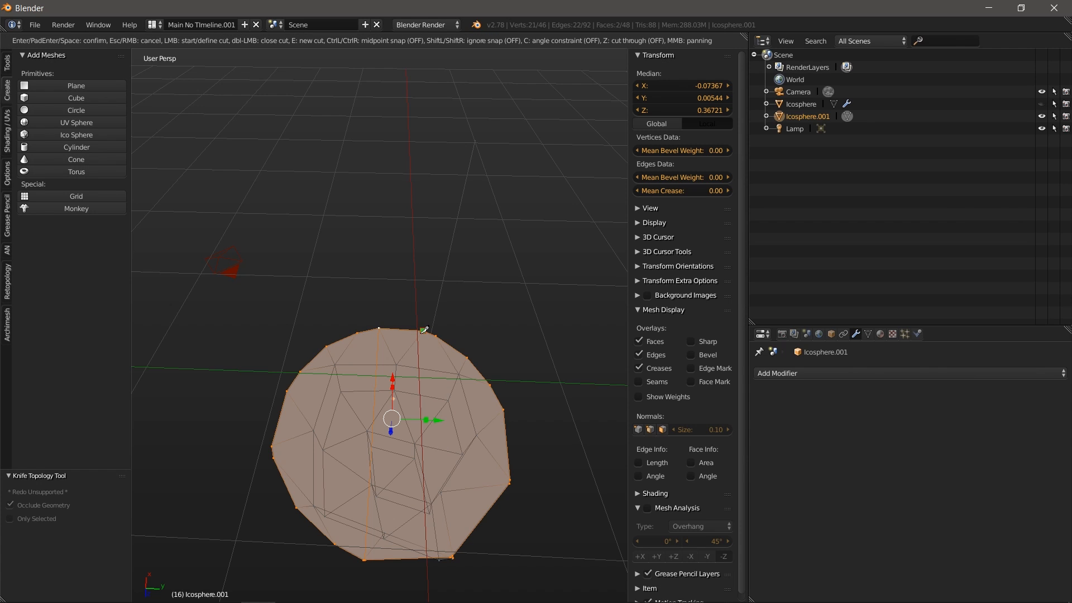
click(423, 331)
click(451, 555)
key(Return)
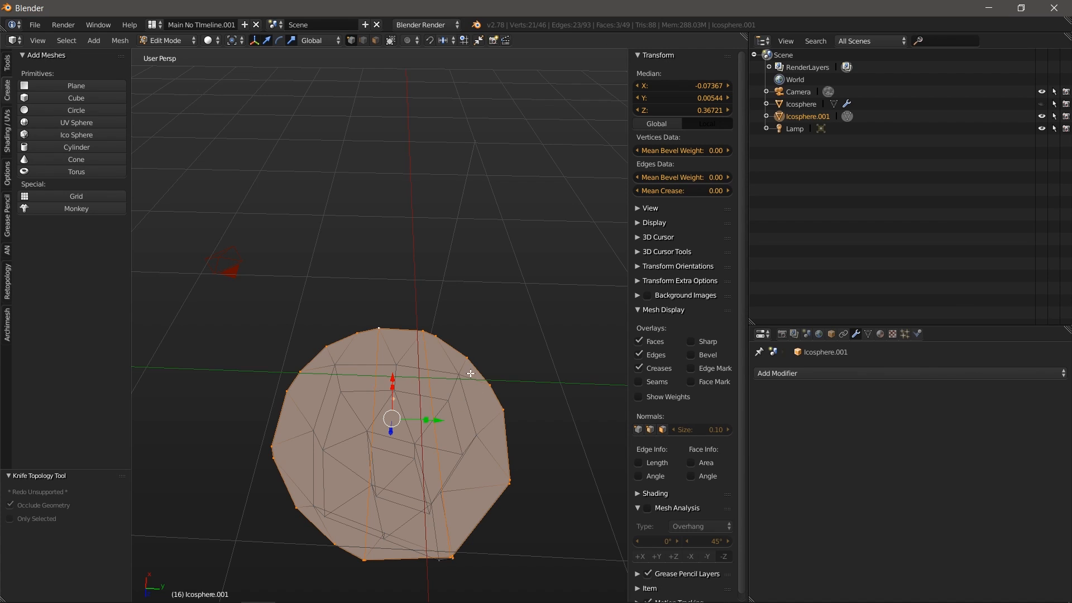
Step: Add two more knife cuts across the base's right and left sides
key(k)
click(468, 357)
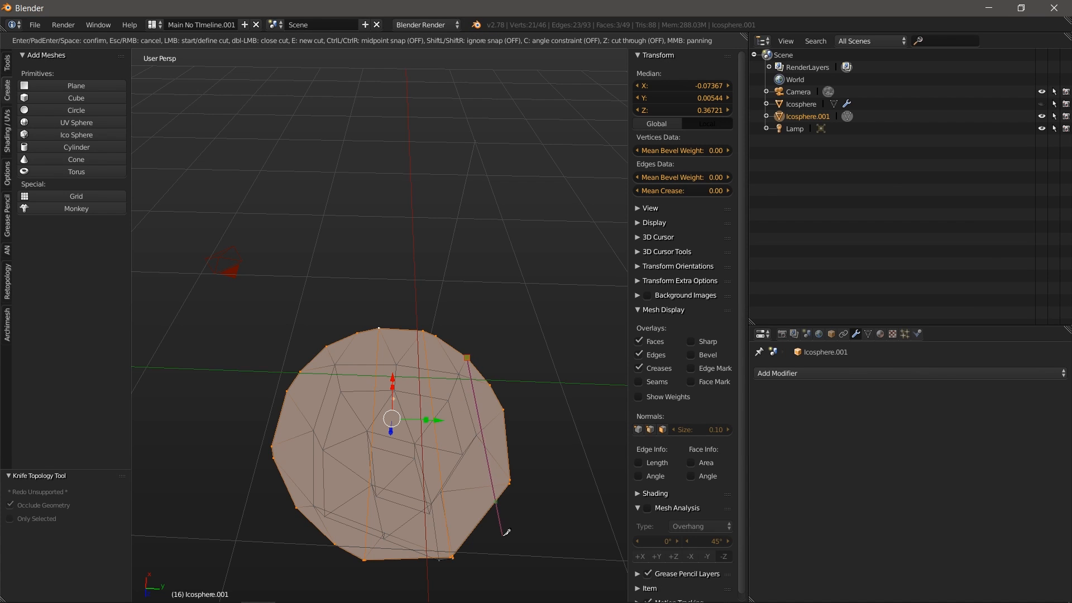
click(490, 507)
key(Return)
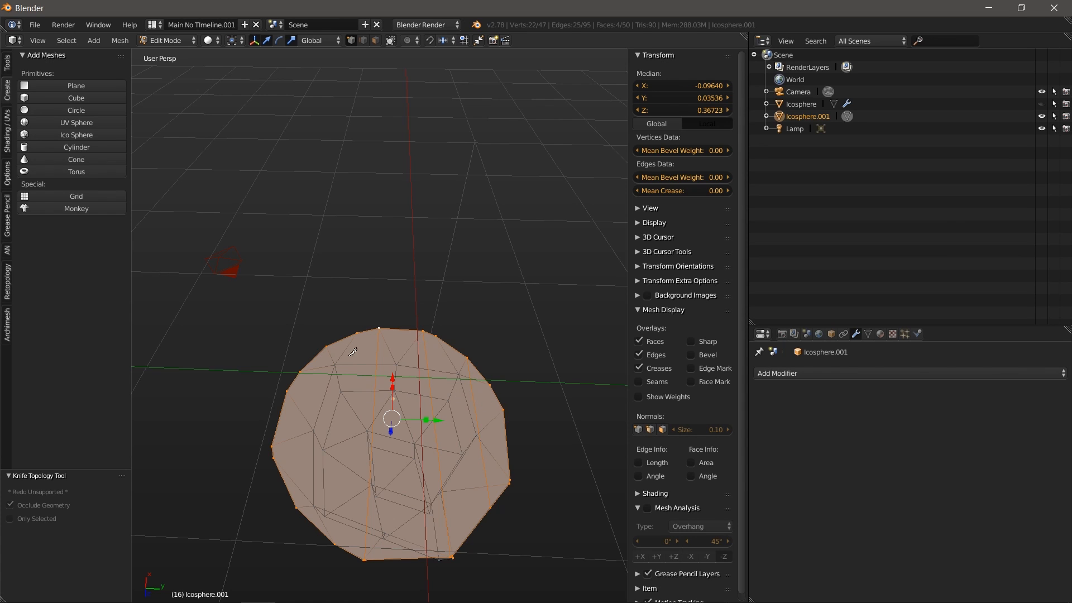
key(k)
click(327, 346)
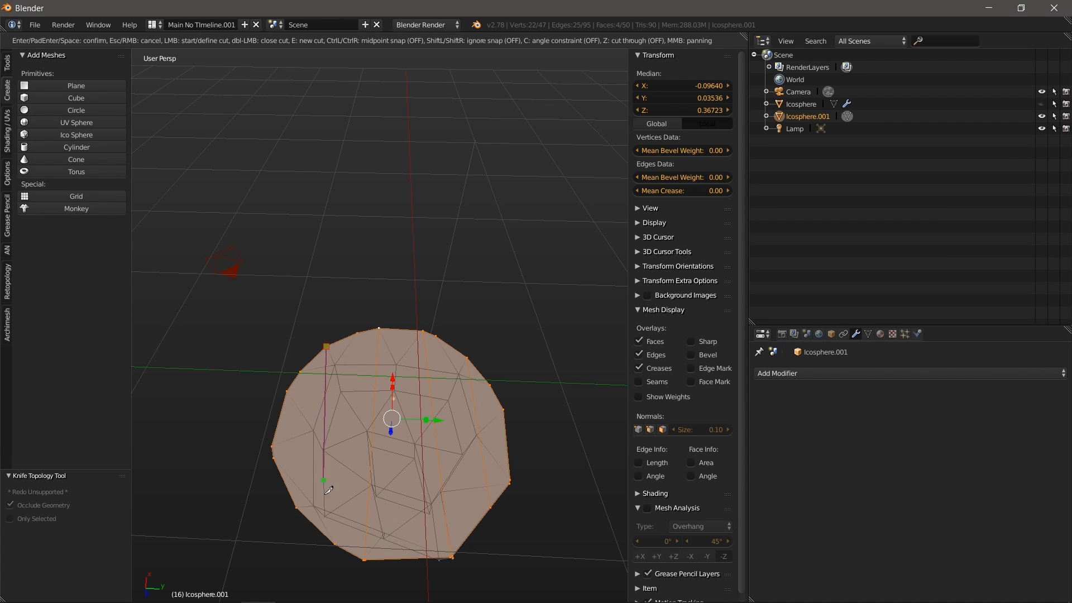
click(326, 535)
key(Return)
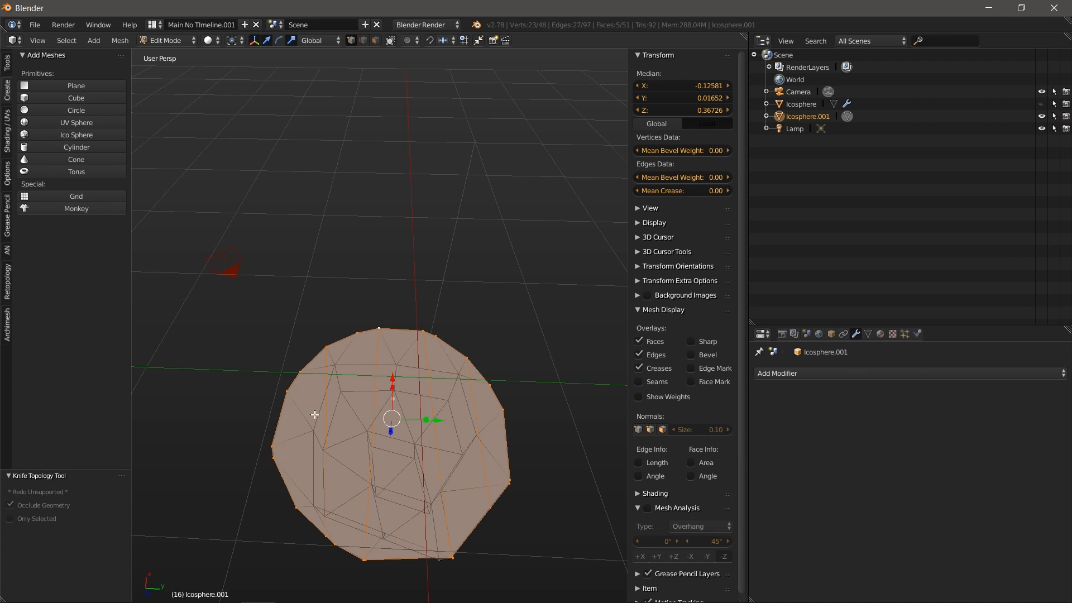
Step: Zigzag a crosswise knife cut between the base's left and right edges, then deselect all
key(k)
key(Escape)
key(k)
click(291, 497)
click(282, 405)
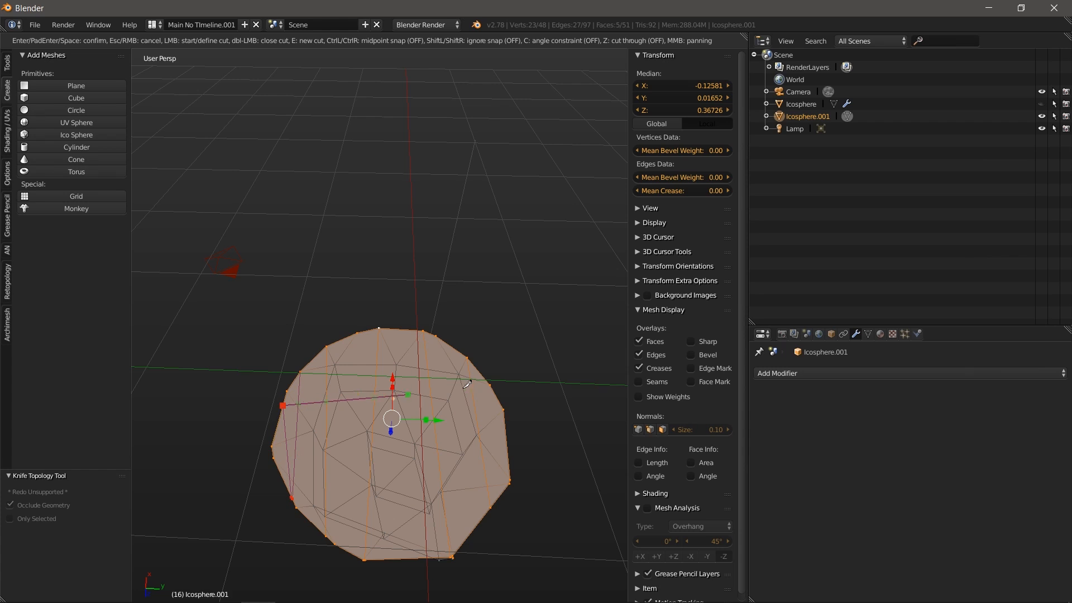
click(491, 383)
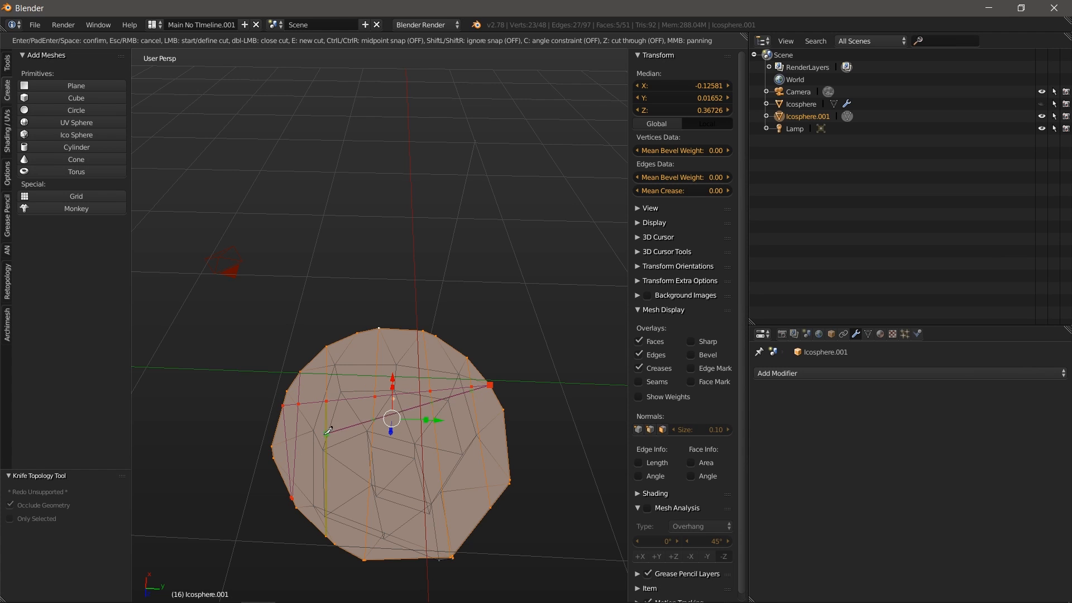
click(272, 447)
click(507, 436)
click(288, 489)
key(Return)
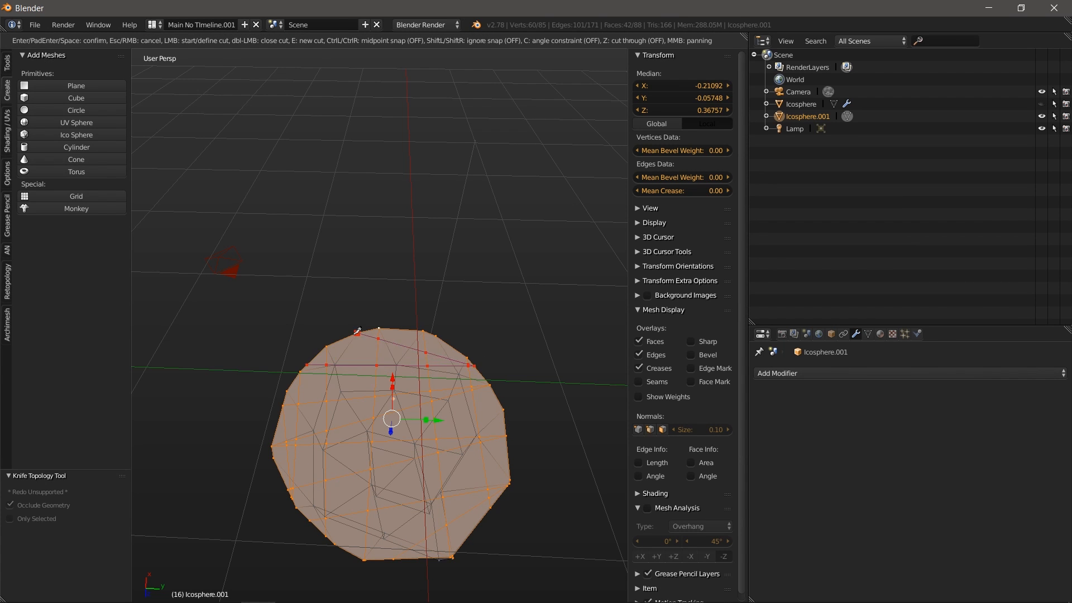
key(a)
middle_drag(548, 402, 487, 499)
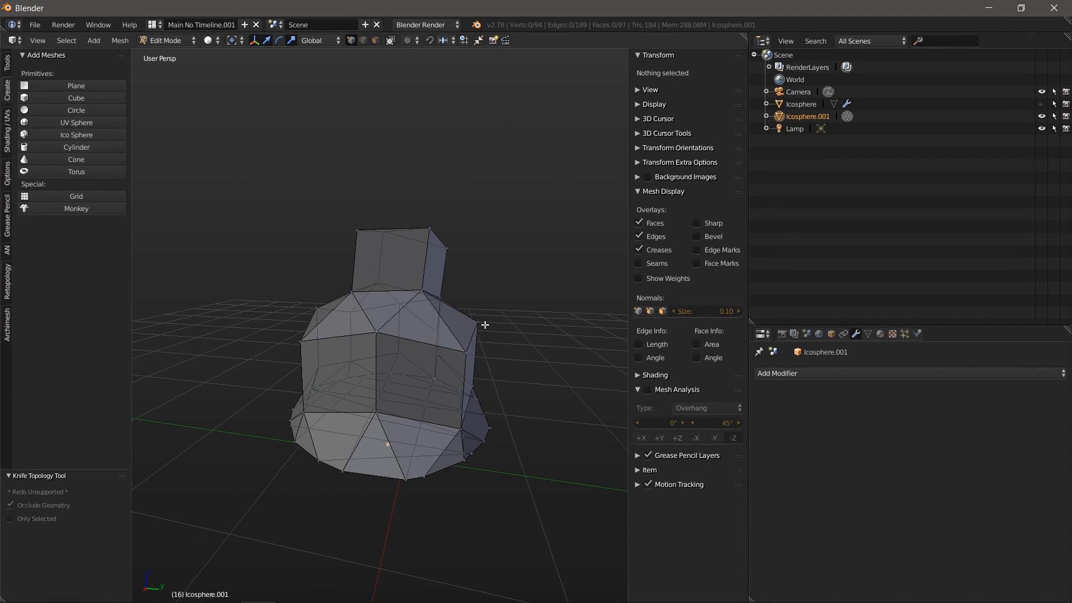
Step: Switch Icosphere.001 to Sculpt Mode and scroll the Tools panel to the Dyntopo section
click(175, 42)
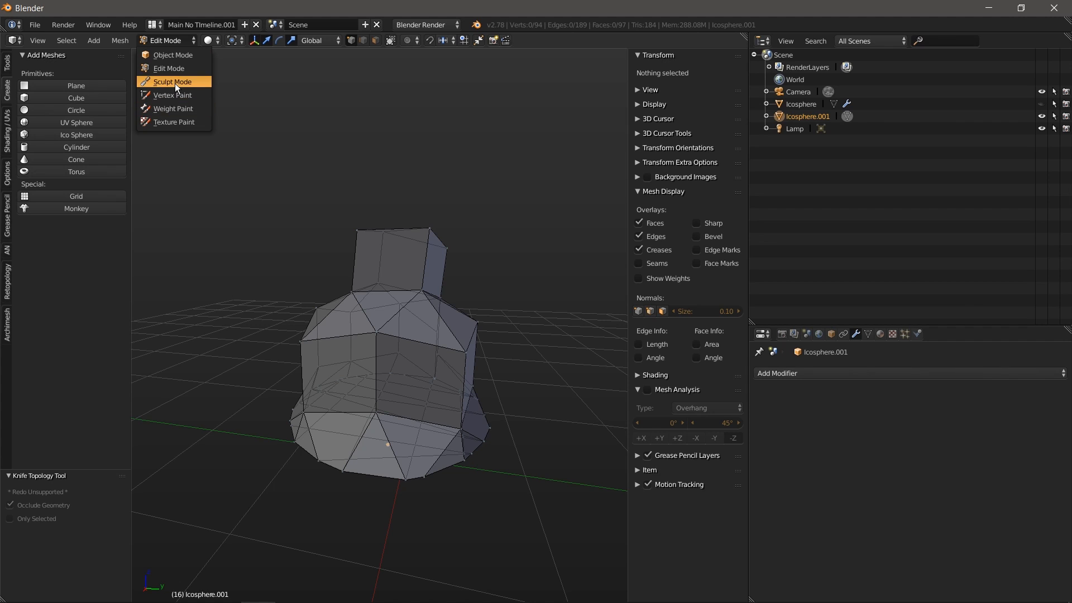
click(175, 82)
middle_drag(409, 366, 502, 341)
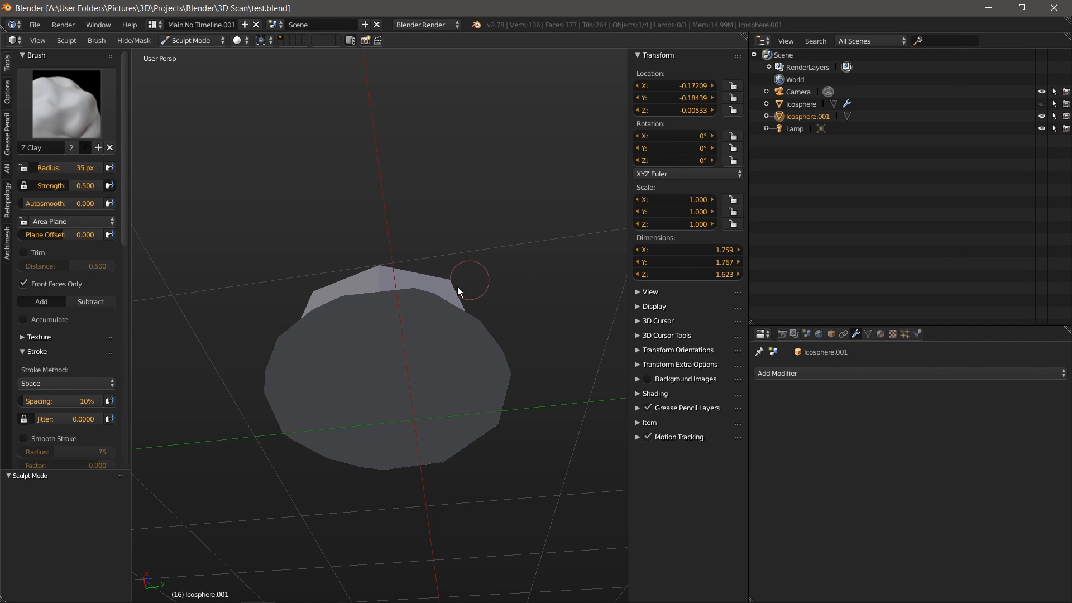
scroll(122, 169, down, 10)
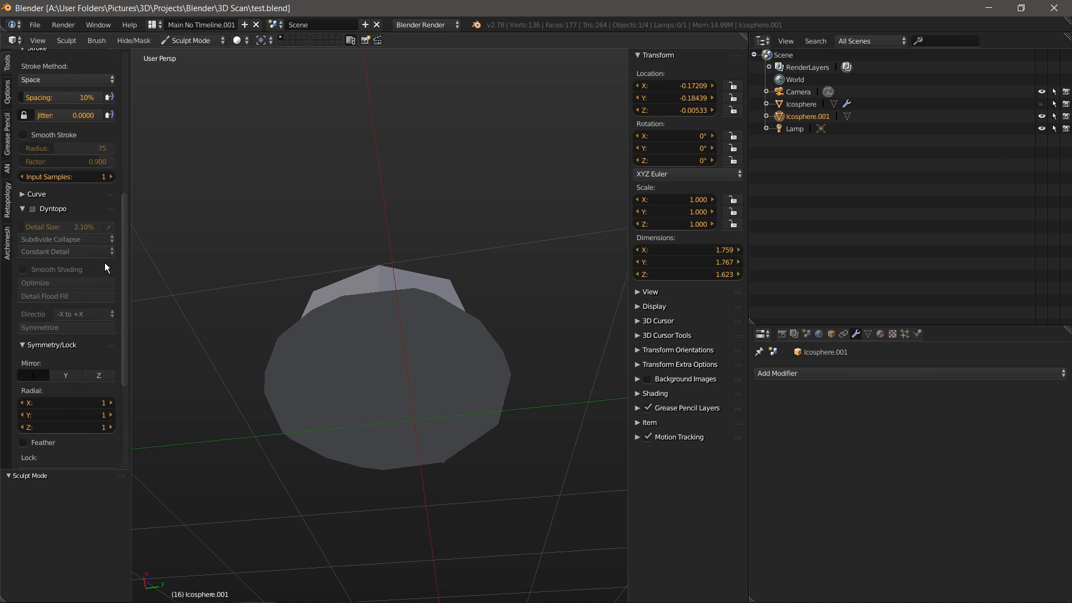
Step: Enable Dyntopo and sample the detail size from the mesh surface, giving 61.80%
click(32, 209)
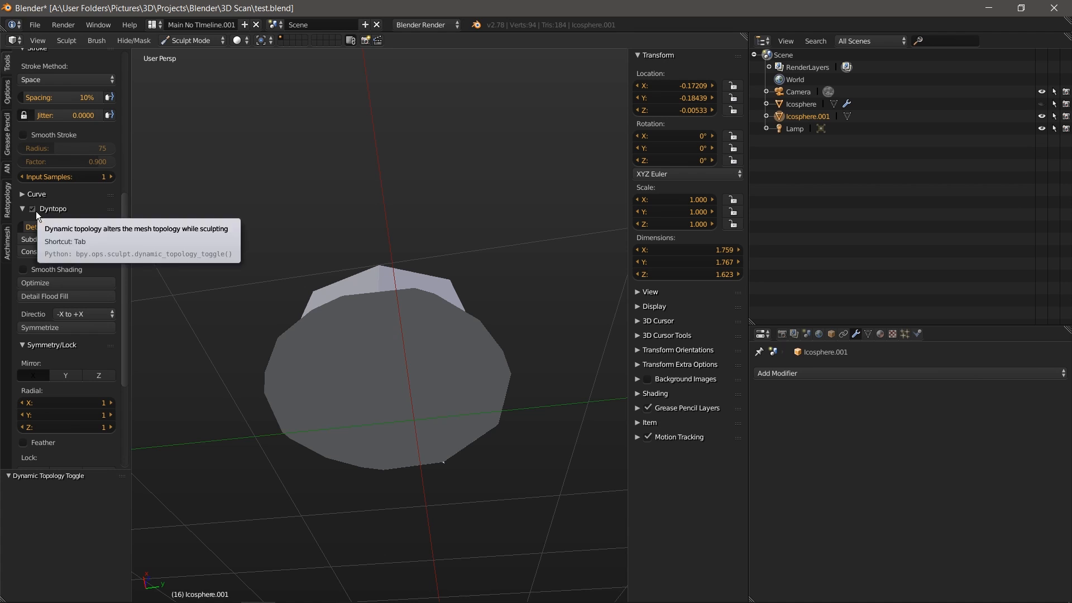
mouse_move(362, 254)
middle_down()
mouse_move(393, 268)
mouse_move(418, 353)
middle_up()
scroll(384, 259, up, 2)
shift+middle_drag(383, 259, 412, 357)
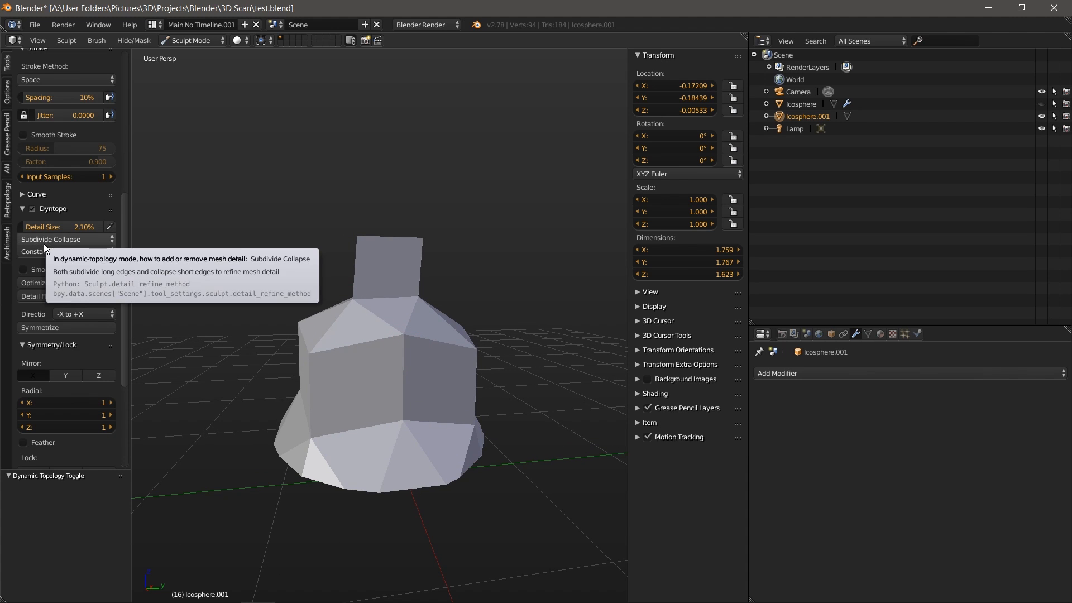
click(109, 226)
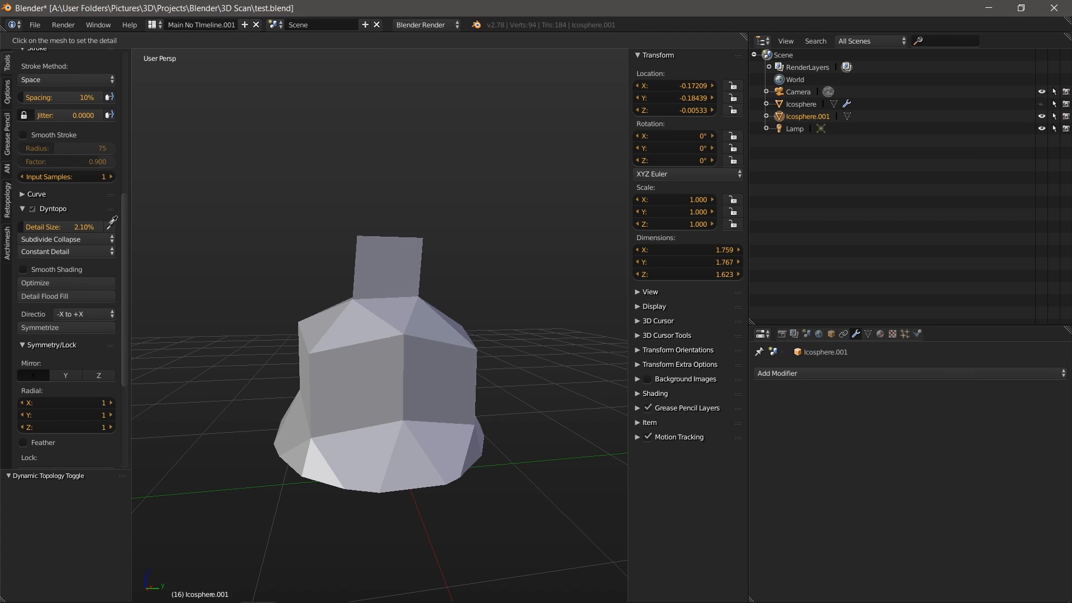
click(397, 334)
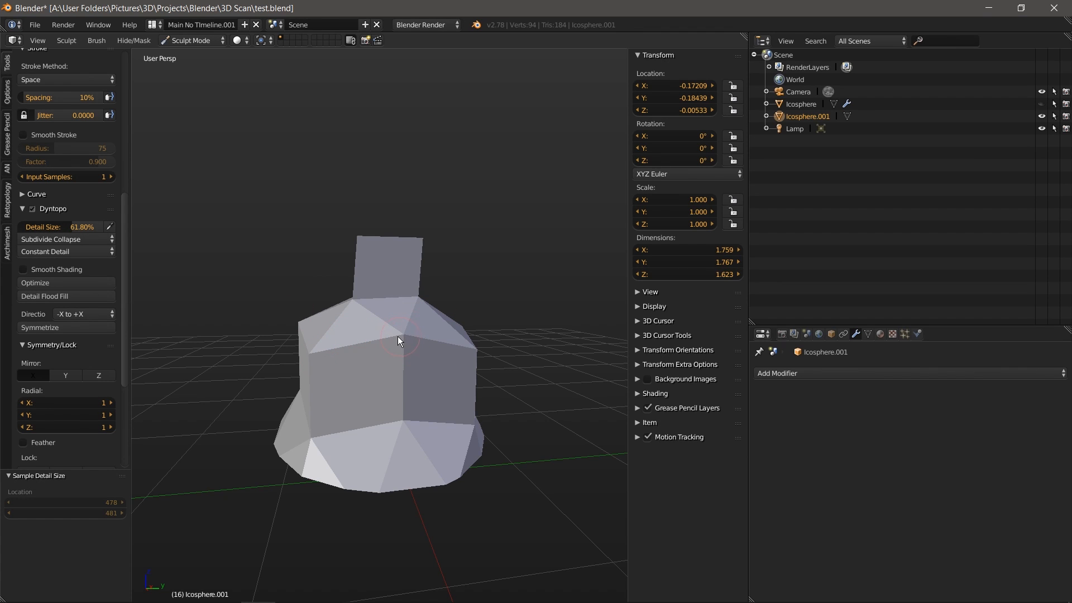
Step: Sculpt Dyntopo strokes around the bust, coarsening it down to 63 vertices
mouse_move(303, 443)
mouse_down()
mouse_move(386, 454)
mouse_move(381, 467)
mouse_move(424, 461)
mouse_up()
middle_drag(395, 419, 383, 318)
mouse_move(381, 476)
mouse_down()
mouse_move(405, 457)
mouse_move(388, 491)
mouse_move(417, 453)
mouse_up()
middle_drag(417, 453, 407, 337)
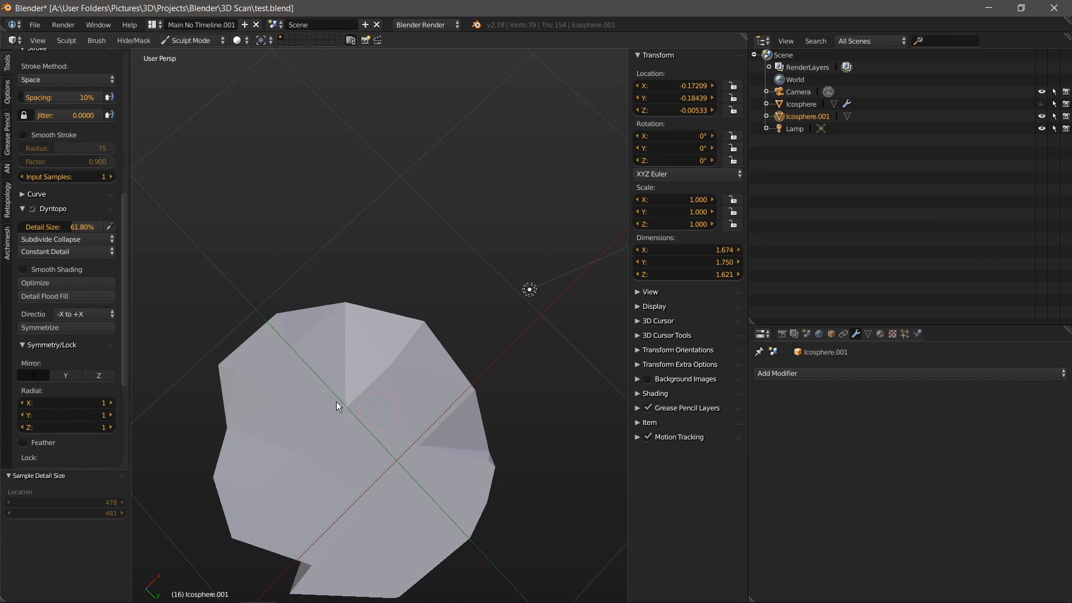
drag(336, 400, 390, 447)
middle_drag(388, 503, 380, 313)
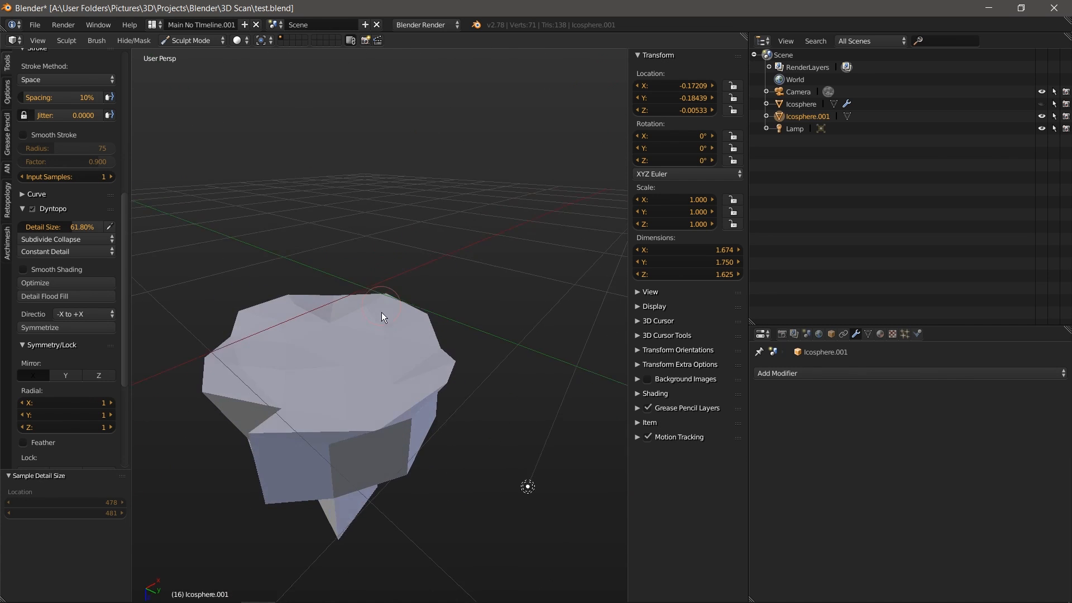
mouse_move(341, 432)
mouse_down()
mouse_move(437, 388)
mouse_move(355, 437)
mouse_move(338, 429)
mouse_up()
mouse_move(338, 429)
middle_down()
mouse_move(412, 358)
mouse_move(469, 384)
middle_up()
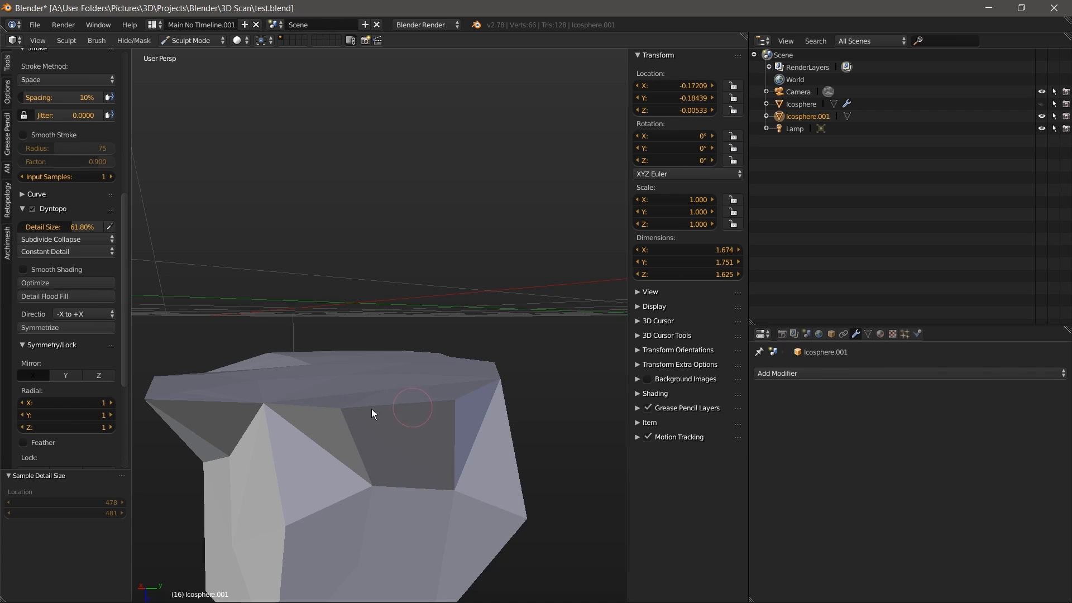
middle_drag(374, 397, 431, 412)
drag(258, 396, 254, 403)
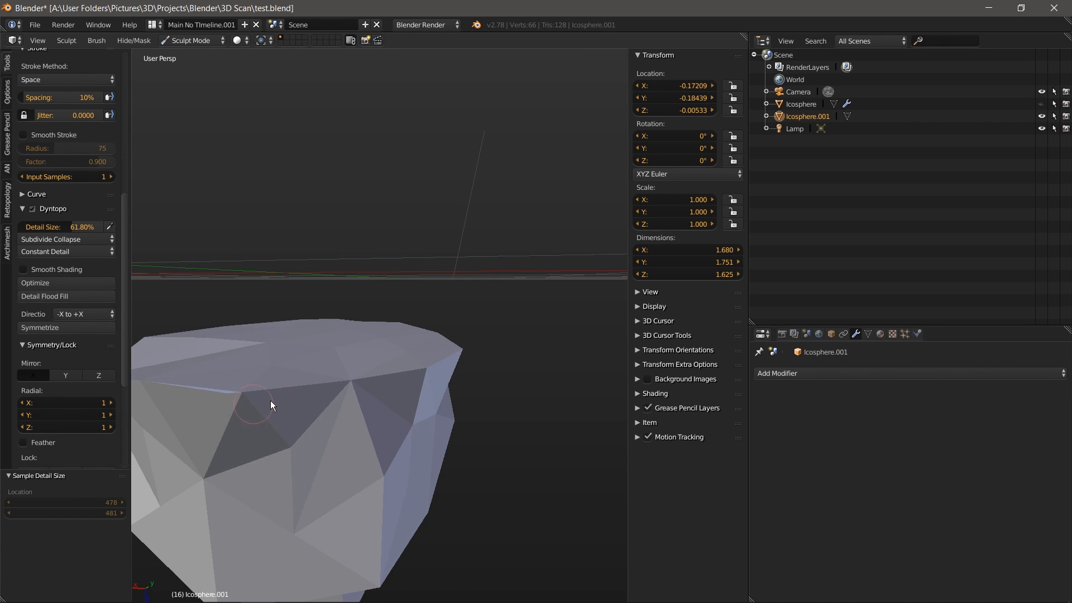
scroll(297, 390, down, 3)
middle_drag(297, 389, 370, 314)
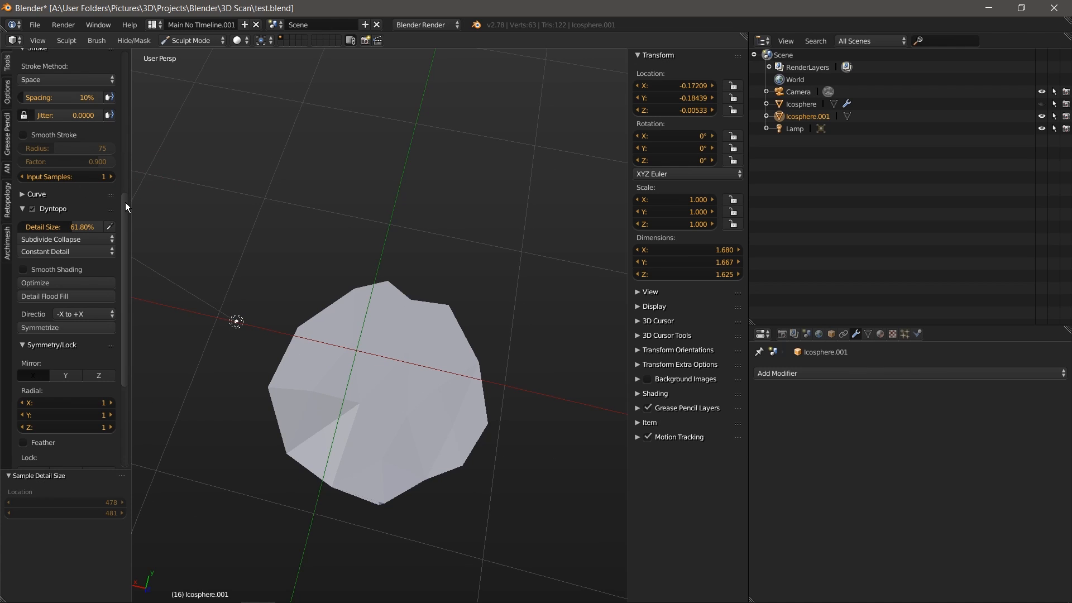
Step: Set the Z Clay brush Autosmooth to 1.000 and Strength to 0.000
drag(126, 202, 127, 58)
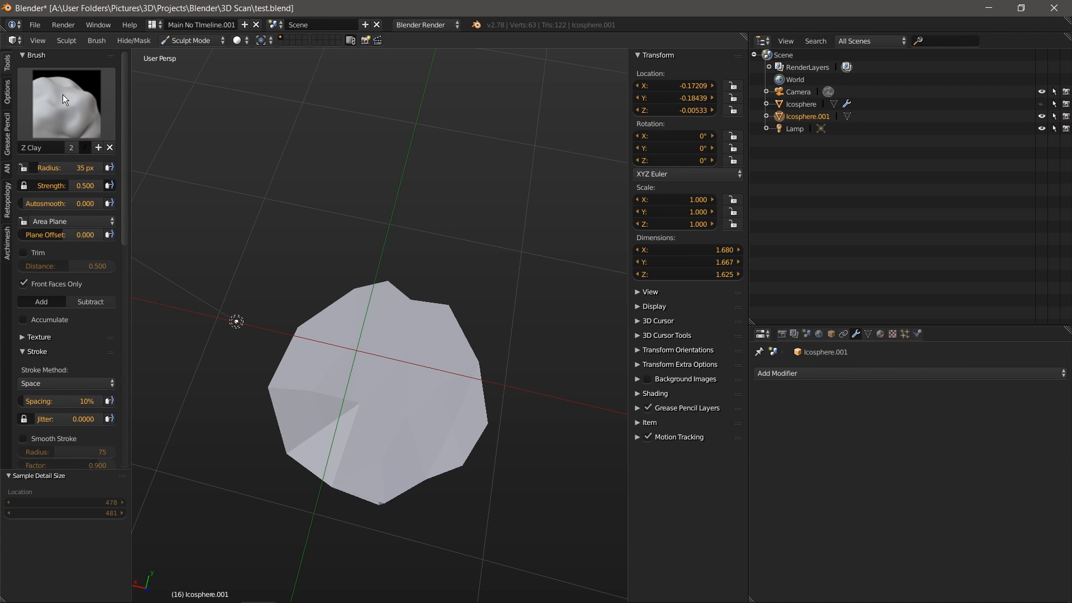
drag(25, 196, 166, 192)
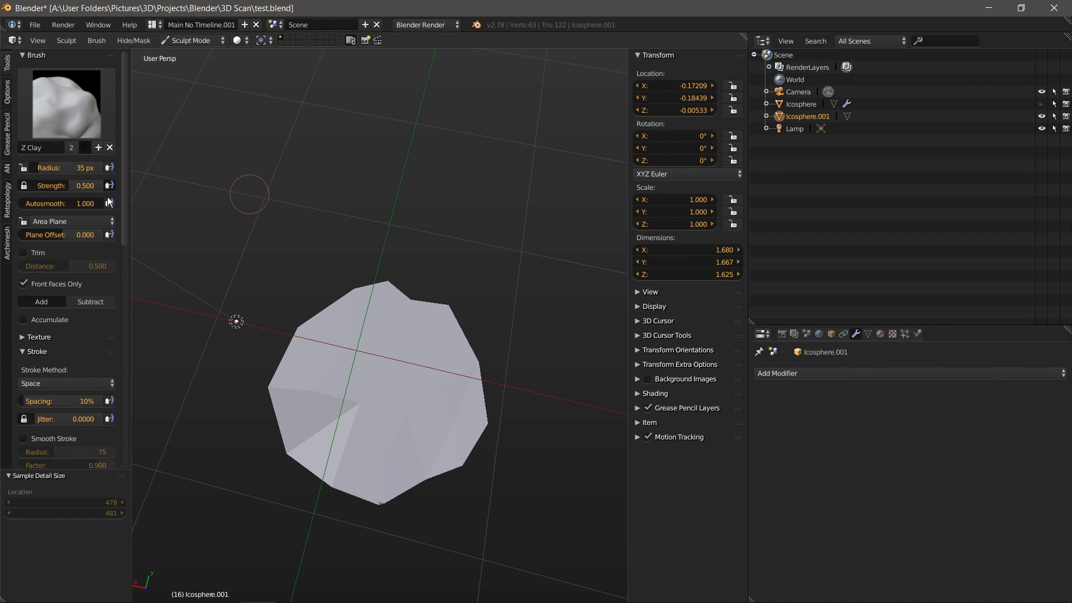
drag(69, 187, 1, 201)
middle_drag(350, 398, 416, 461)
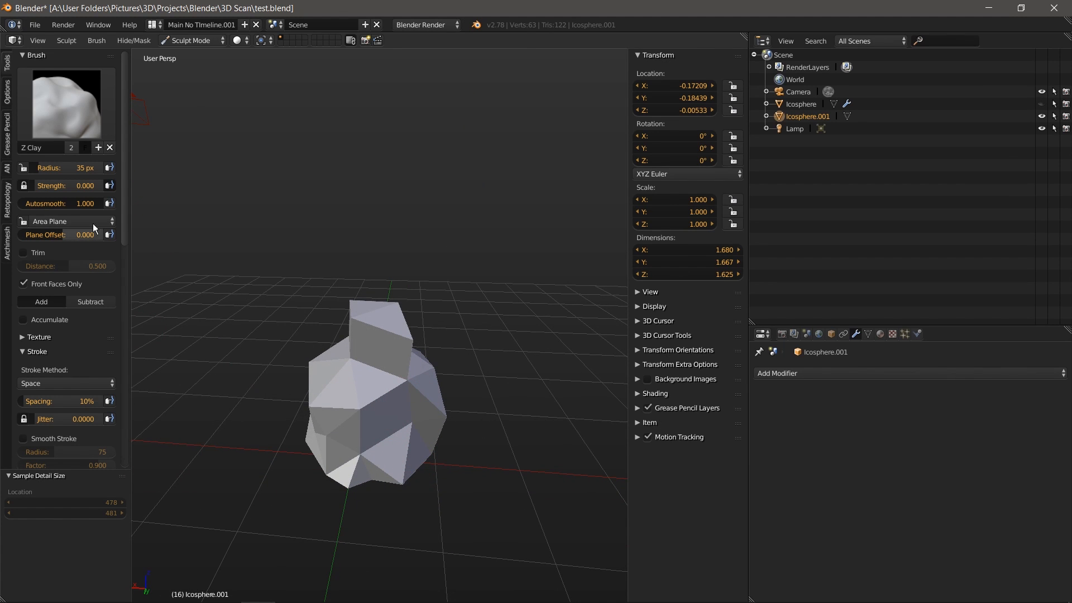
Step: Add detail to the front, resample the detail size, raise it to 27.54% and resculpt
scroll(116, 350, down, 10)
scroll(116, 350, down, 1)
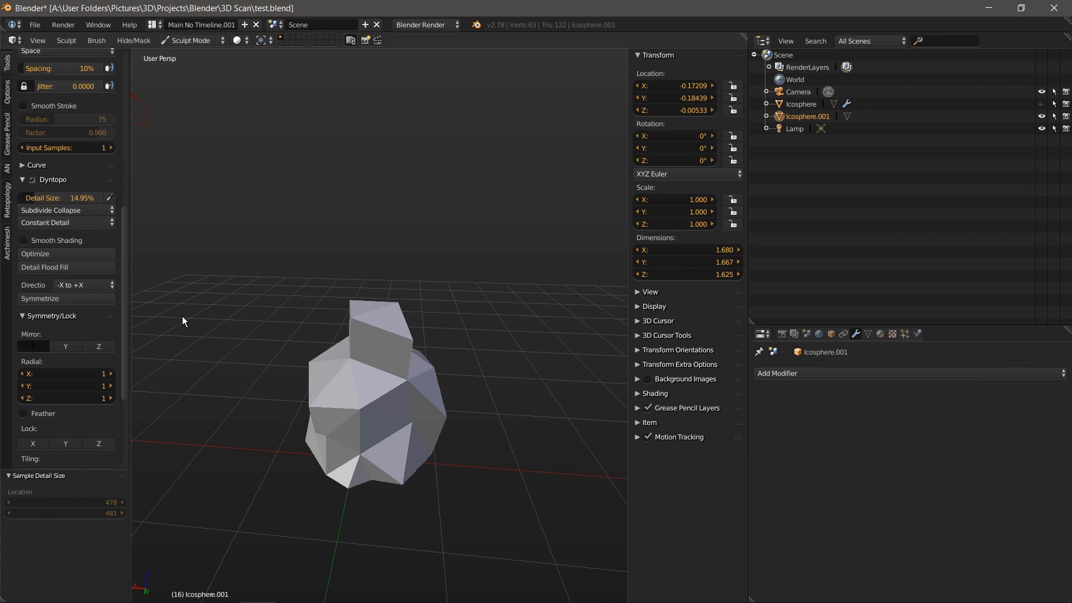
mouse_move(366, 404)
mouse_down()
mouse_move(379, 383)
mouse_move(398, 379)
mouse_move(356, 430)
mouse_move(383, 412)
mouse_up()
scroll(387, 409, up, 3)
mouse_move(387, 409)
shift+middle_down()
mouse_move(413, 327)
mouse_move(399, 339)
shift+middle_up()
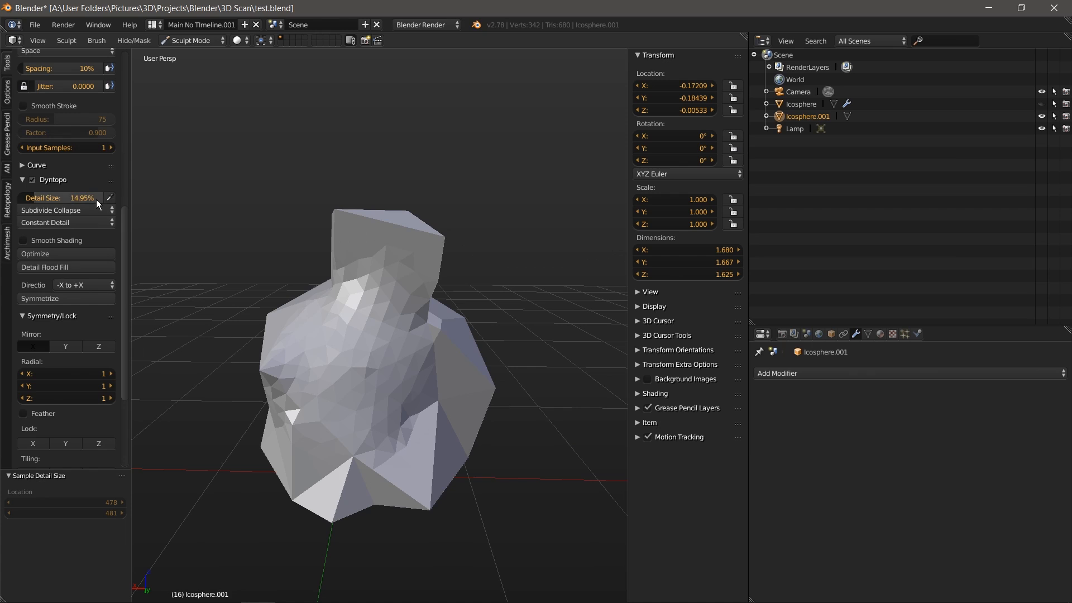
click(110, 197)
click(340, 374)
drag(34, 200, 54, 199)
mouse_move(374, 340)
mouse_down()
mouse_move(396, 357)
mouse_move(316, 408)
mouse_move(382, 417)
mouse_up()
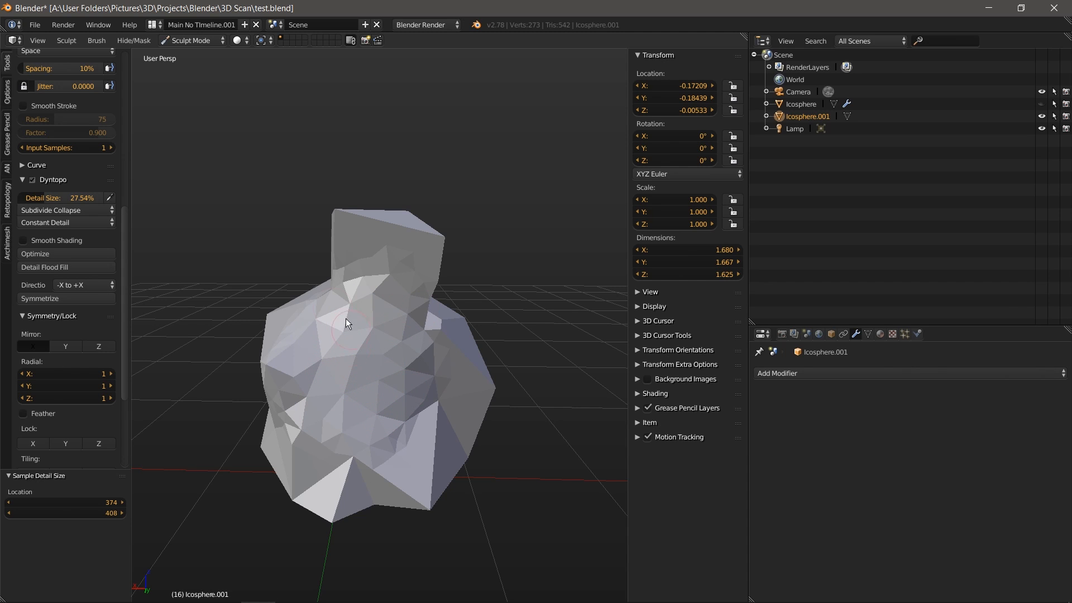
Step: Raise the Dyntopo detail size to 69.57% and remesh the middle into larger triangles
drag(123, 226, 116, 68)
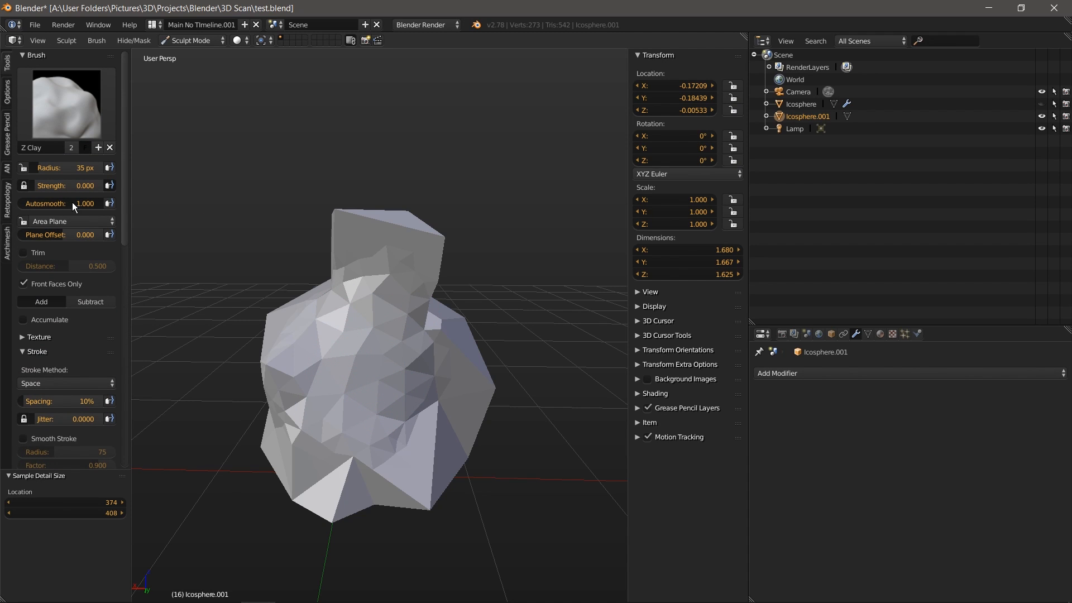
drag(122, 186, 128, 380)
middle_drag(364, 358, 406, 357)
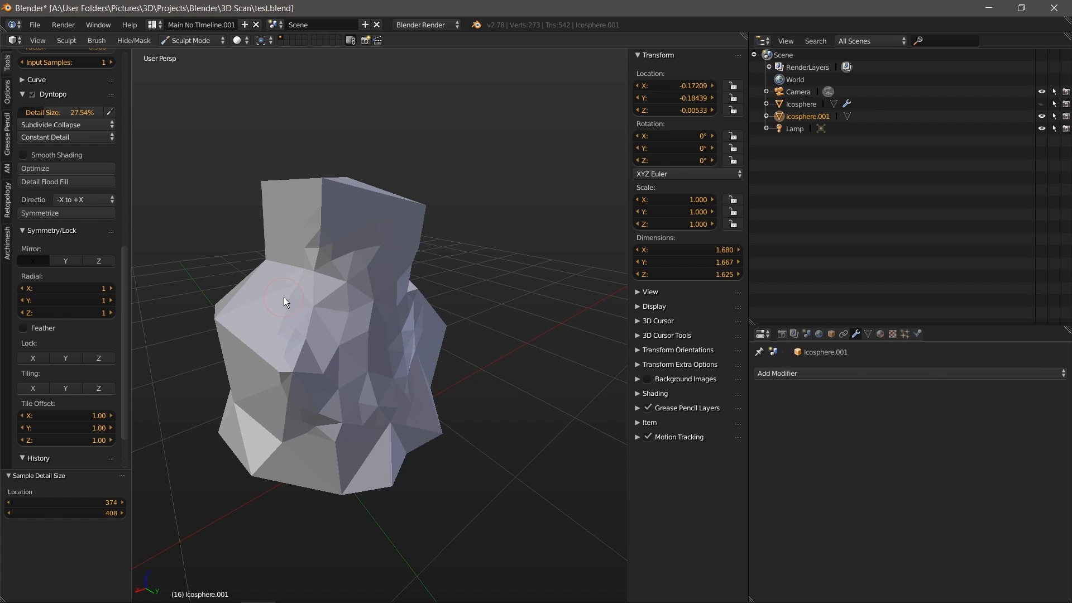
middle_drag(373, 315, 368, 340)
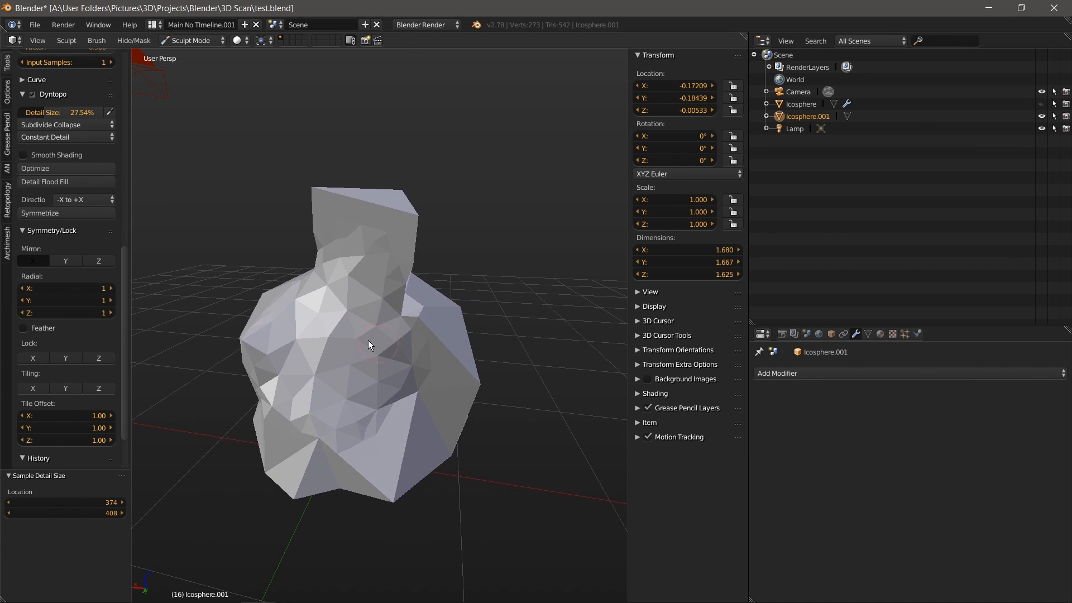
drag(124, 252, 136, 203)
drag(44, 218, 86, 216)
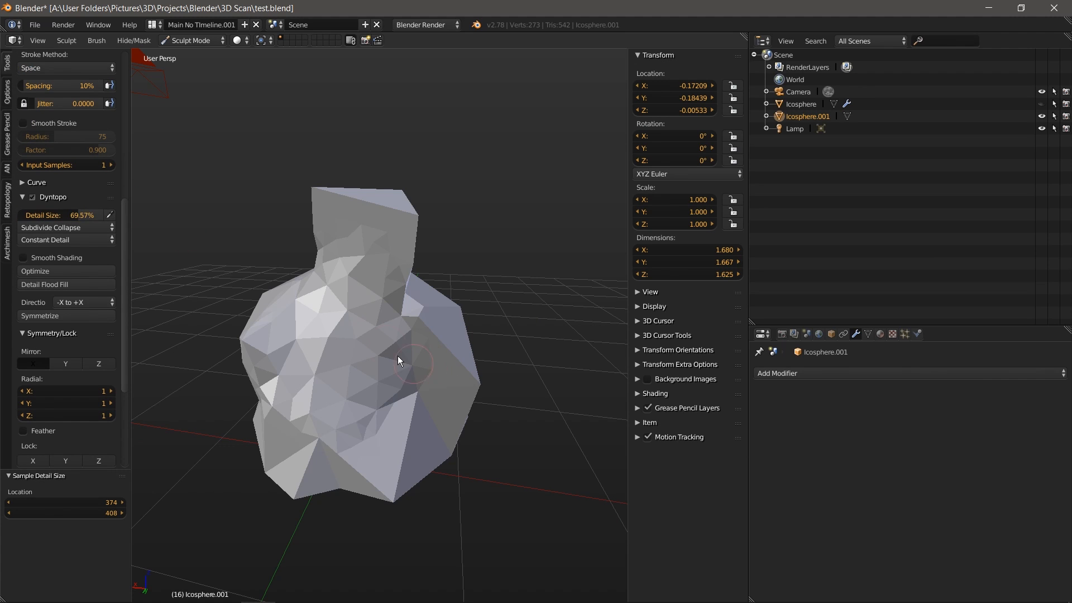
drag(397, 356, 323, 379)
Step: Raise the detail size to 89.55% and remesh the bust's middle into large triangles
mouse_move(378, 344)
mouse_down()
mouse_move(338, 437)
mouse_move(342, 320)
mouse_move(386, 356)
mouse_move(287, 324)
mouse_up()
drag(62, 215, 101, 216)
drag(354, 311, 330, 412)
mouse_move(357, 326)
mouse_down()
mouse_move(400, 423)
mouse_move(385, 256)
mouse_move(338, 357)
mouse_move(363, 350)
mouse_up()
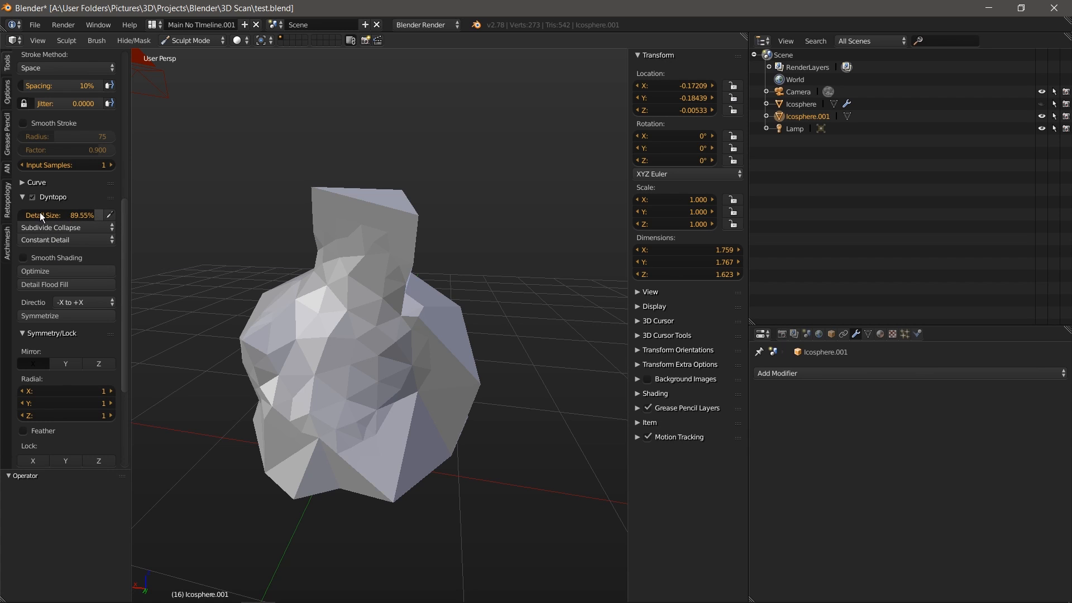
mouse_move(357, 299)
mouse_down()
mouse_move(324, 397)
mouse_move(354, 364)
mouse_up()
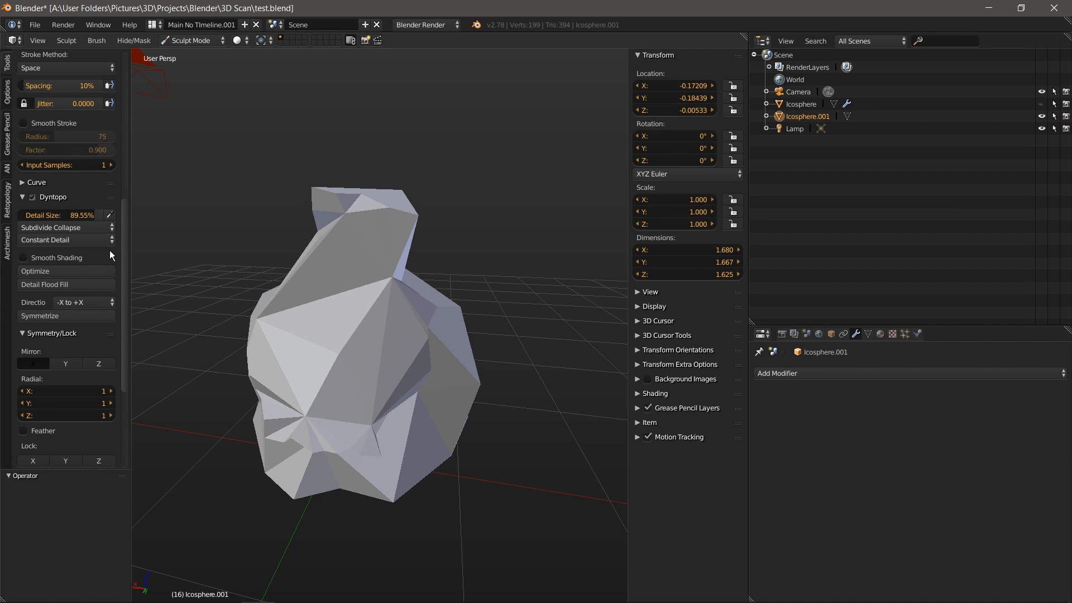
Step: Try further coarsening strokes, then undo the last one to keep the faceted bust
drag(395, 274, 344, 298)
mouse_move(383, 328)
mouse_down()
mouse_move(316, 360)
mouse_move(352, 382)
mouse_up()
key(ctrl+z)
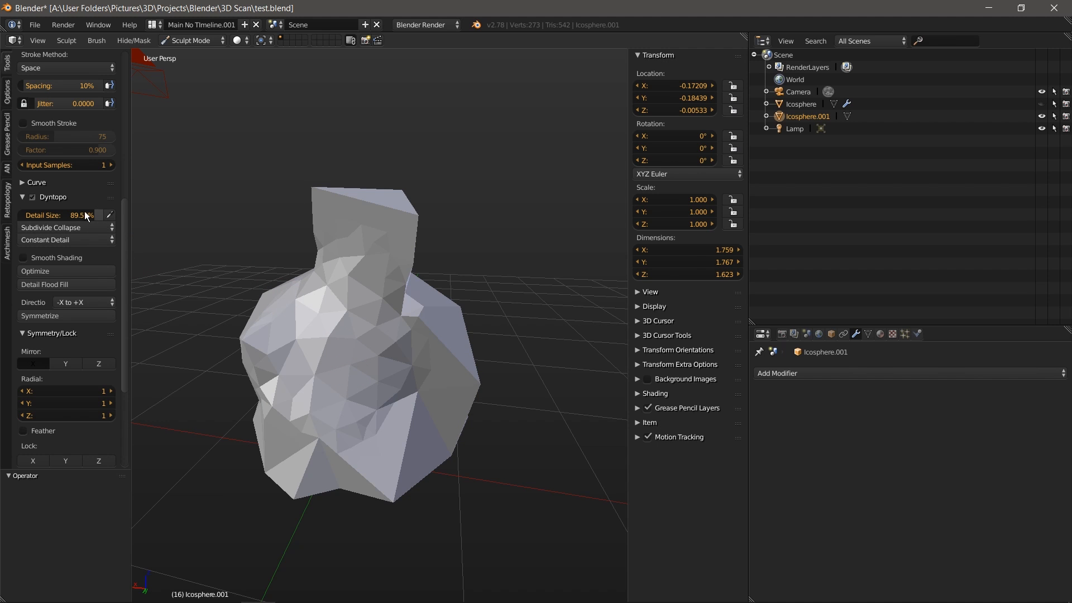
middle_drag(380, 296, 494, 323)
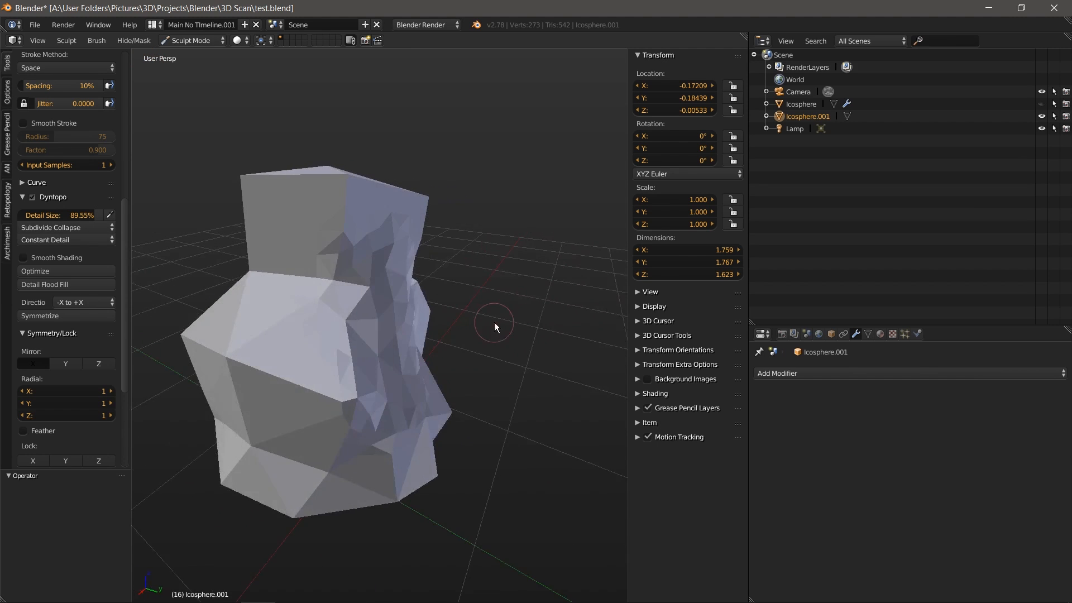
scroll(383, 347, down, 4)
scroll(125, 204, up, 12)
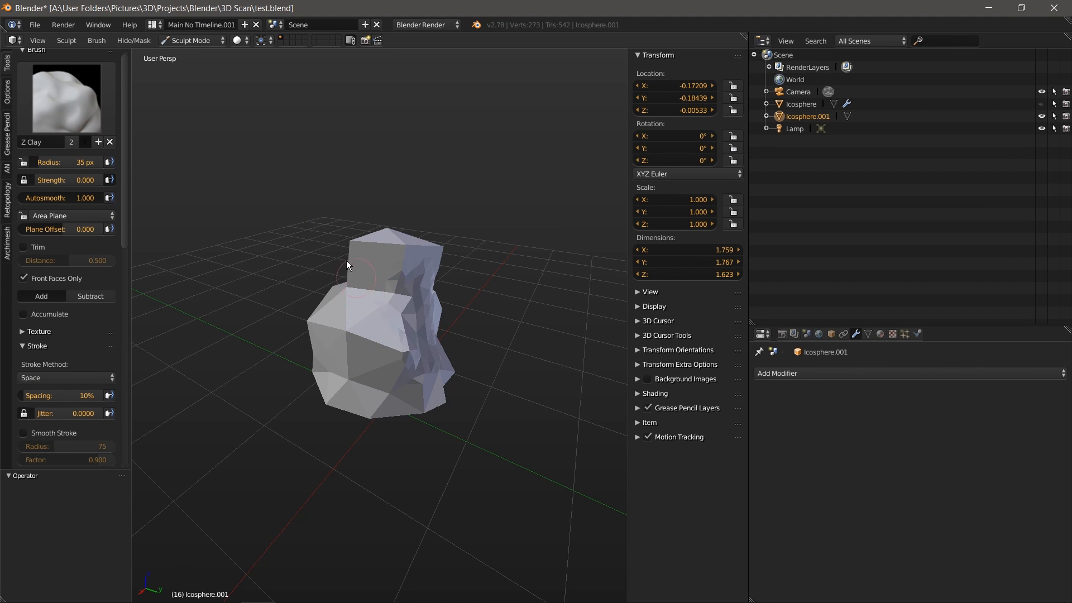
Step: Disable Mirror X symmetry and orbit around the faceted low-poly bust from several sides
mouse_move(403, 270)
middle_down()
mouse_move(498, 304)
mouse_move(359, 352)
mouse_move(471, 319)
mouse_move(509, 326)
middle_up()
mouse_move(416, 347)
middle_down()
mouse_move(400, 314)
mouse_move(290, 240)
middle_up()
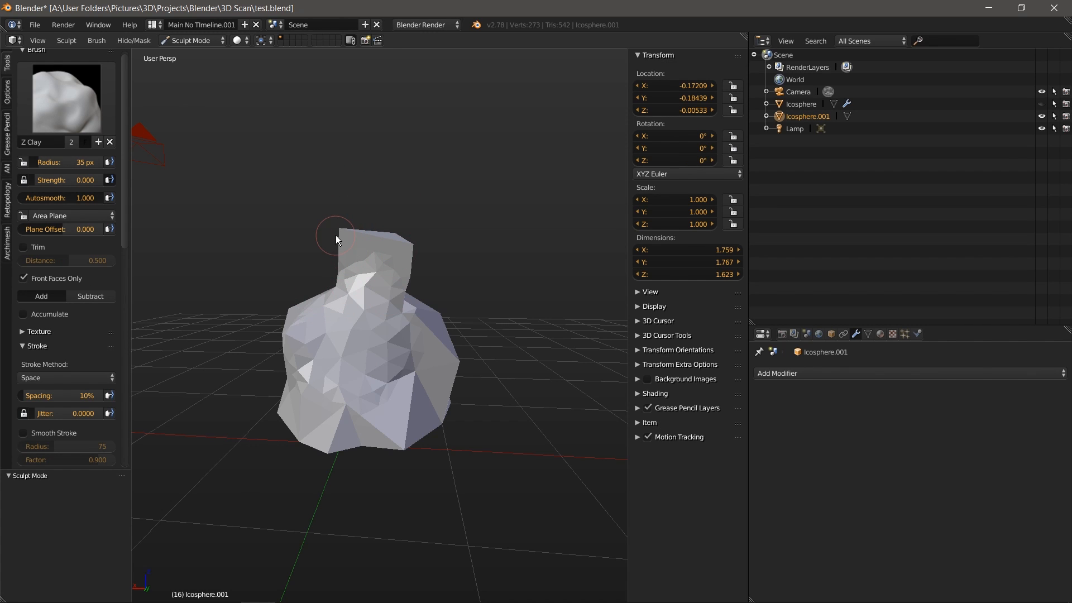
drag(128, 94, 119, 316)
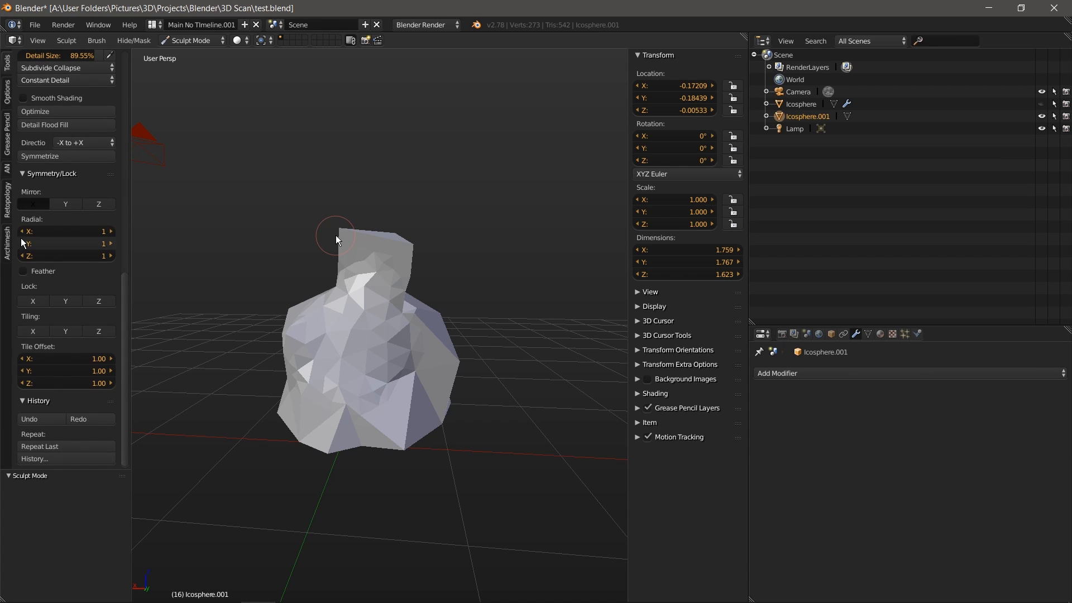
click(34, 203)
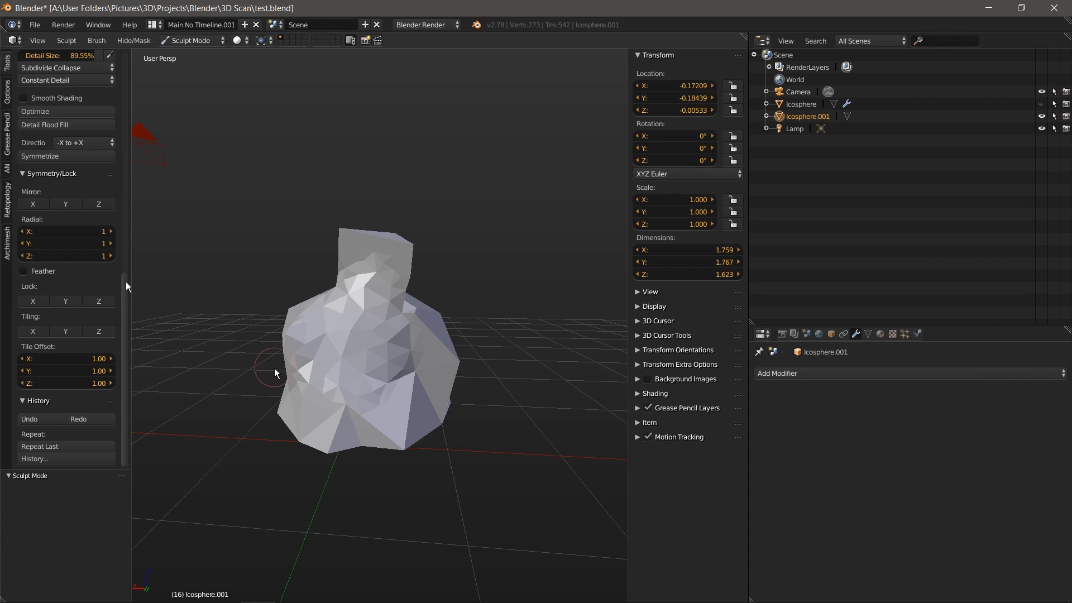
mouse_move(335, 403)
middle_down()
mouse_move(385, 404)
mouse_move(410, 392)
mouse_move(371, 383)
mouse_move(433, 402)
middle_up()
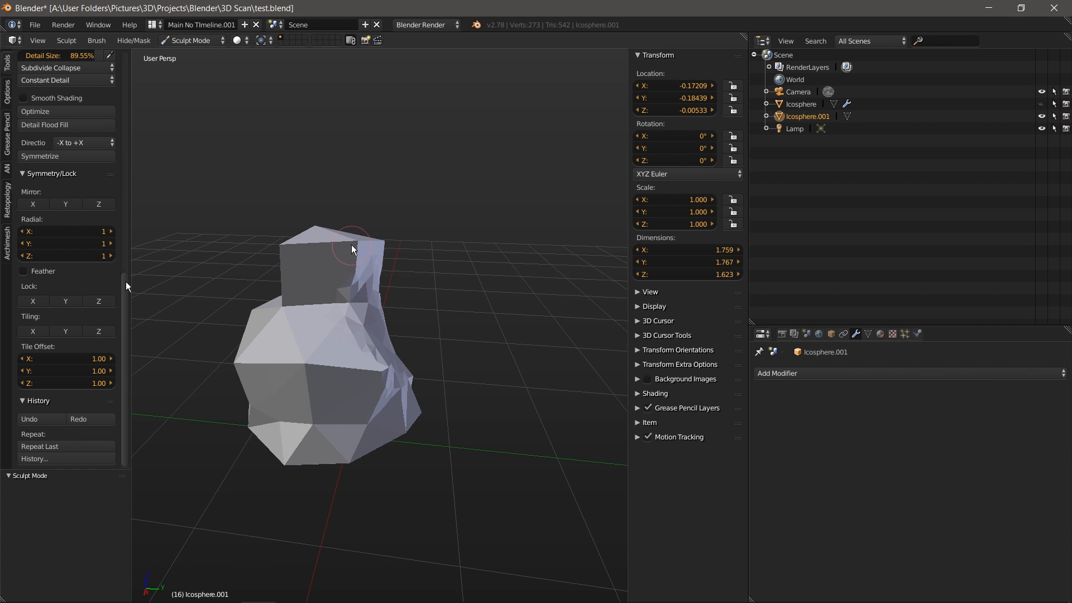
mouse_move(312, 380)
middle_down()
mouse_move(402, 422)
mouse_move(445, 412)
middle_up()
mouse_move(337, 402)
middle_down()
mouse_move(324, 385)
mouse_move(371, 394)
mouse_move(390, 419)
middle_up()
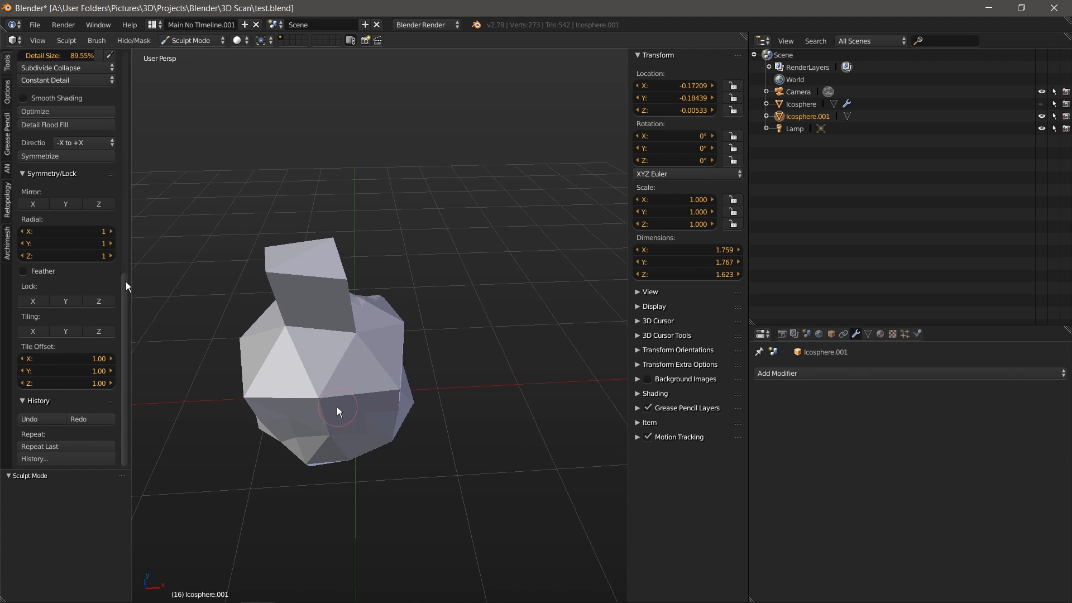